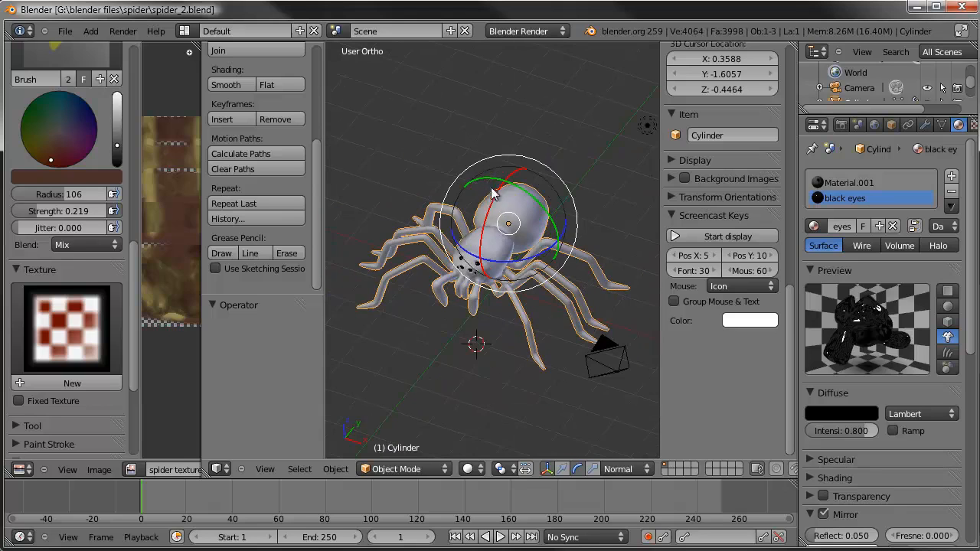
Render the textured spider from the scene camera and return to the 3D view
{"action": "key", "text": "F12"}
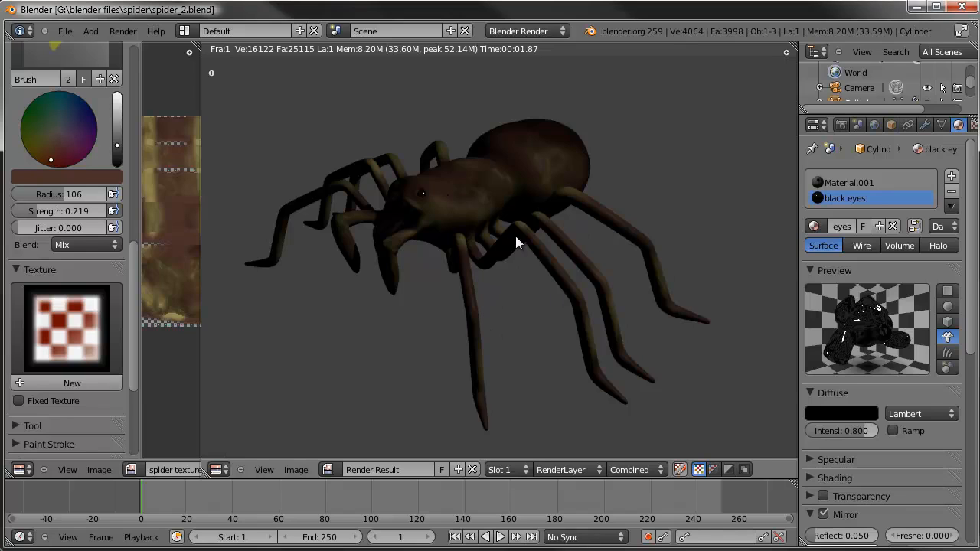
{"action": "key", "text": "Escape"}
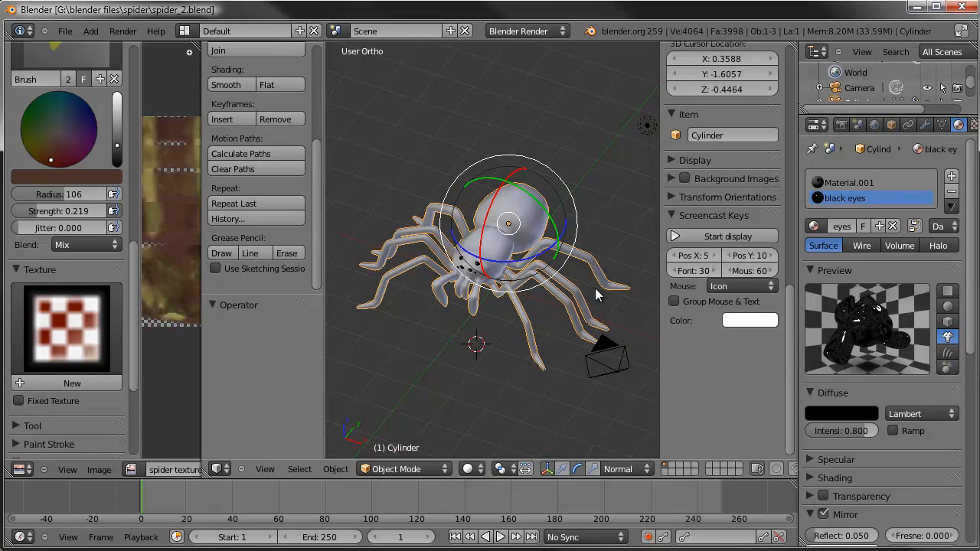
Add an empty beside the spider's front legs at about X 2.87, Y -1.32, and start the Screencast Keys display
{"action": "key", "text": "KP_7"}
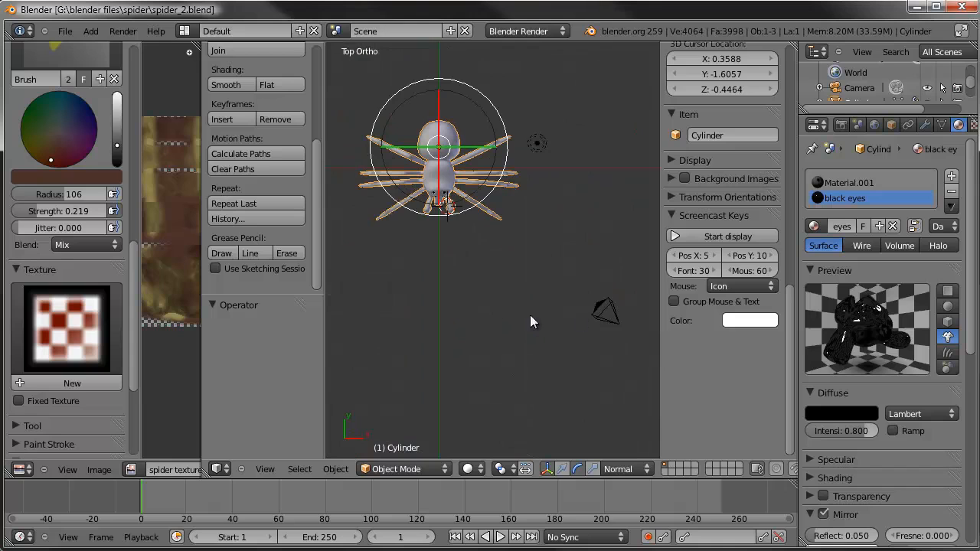
{"action": "middle_click_drag", "start_coordinate": [529, 315], "coordinate": [505, 294], "text": "shift"}
{"action": "left_click", "coordinate": [482, 179]}
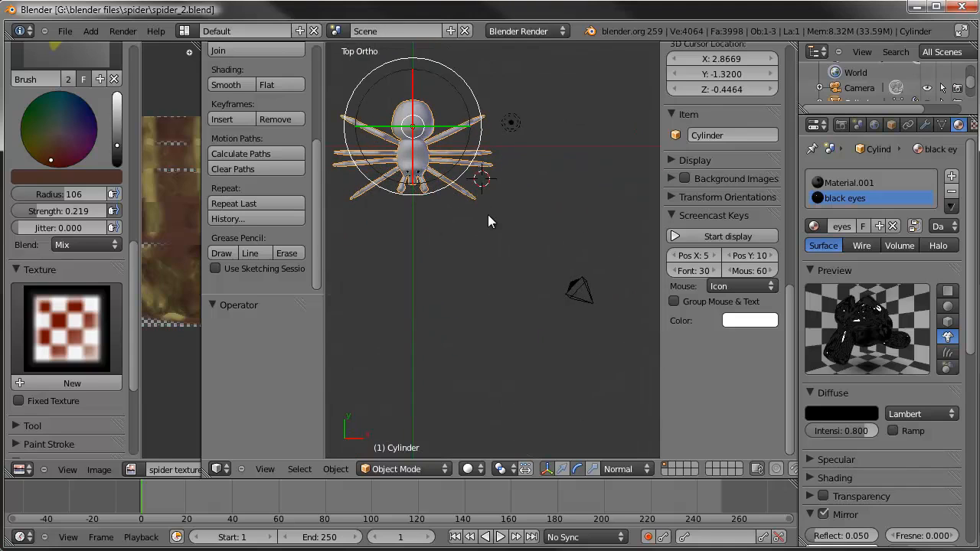
{"action": "key", "text": "shift+a"}
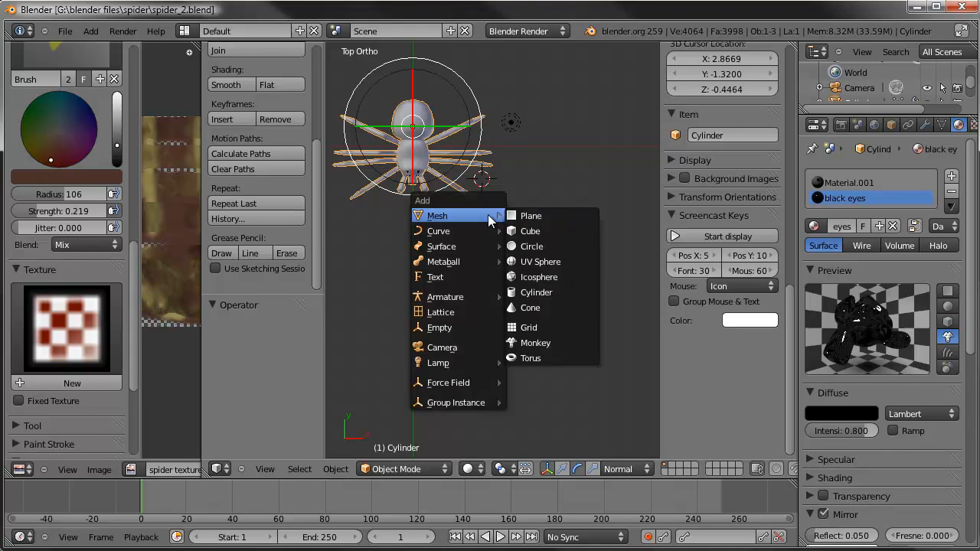
{"action": "left_click", "coordinate": [475, 330]}
{"action": "left_click", "coordinate": [733, 173]}
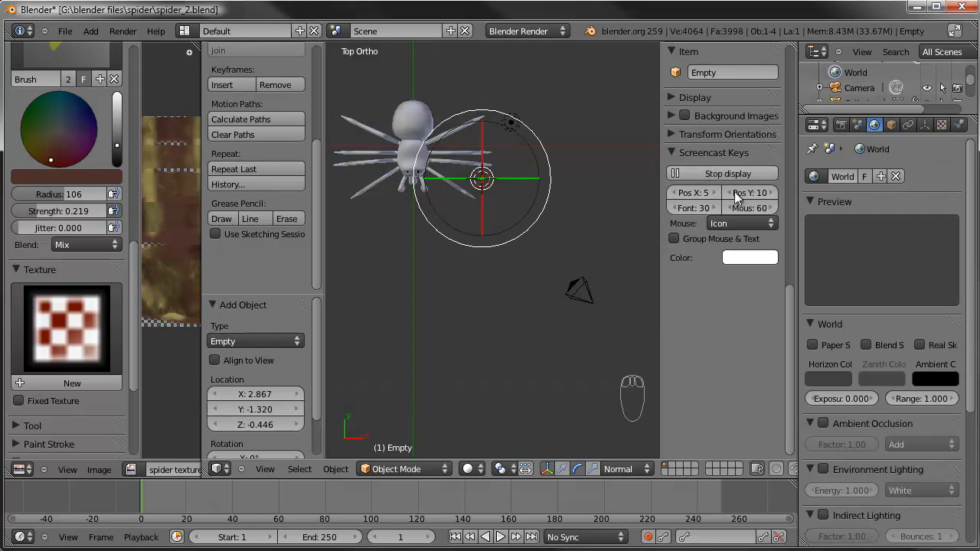
Make the camera track the new empty with a Track To constraint
{"action": "scroll", "coordinate": [515, 224], "scroll_direction": "up", "scroll_amount": 1}
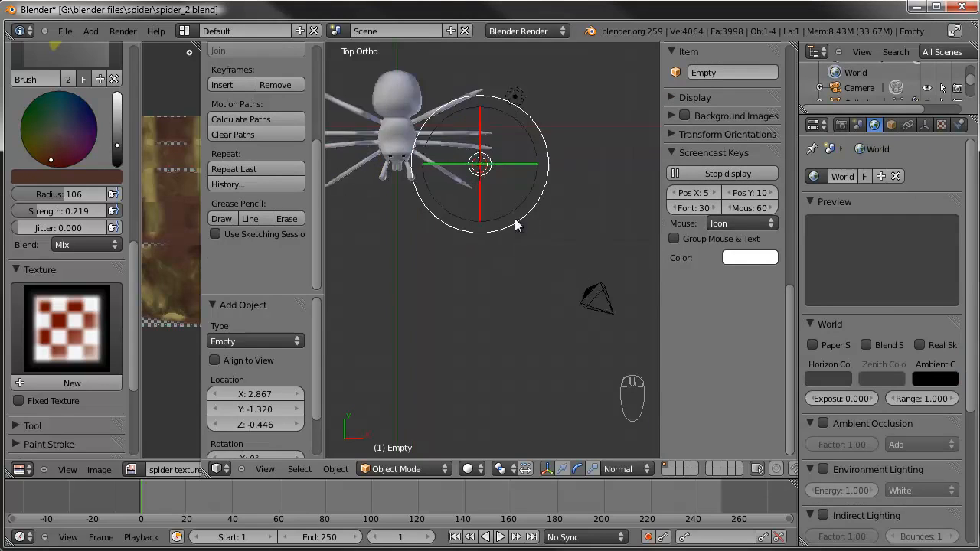
{"action": "scroll", "coordinate": [515, 224], "scroll_direction": "up", "scroll_amount": 2}
{"action": "right_click", "coordinate": [626, 310]}
{"action": "right_click", "coordinate": [502, 131], "text": "shift"}
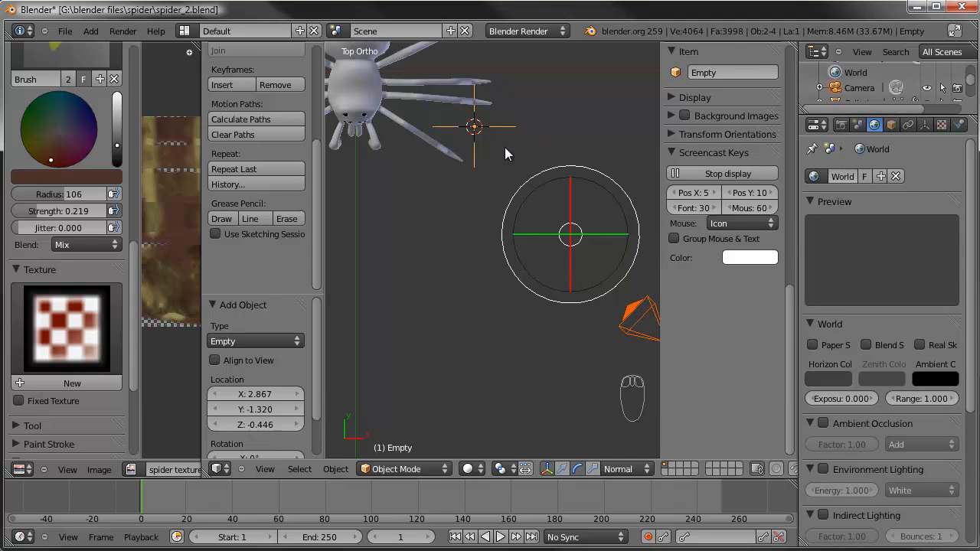
{"action": "key", "text": "ctrl+t"}
{"action": "left_click", "coordinate": [518, 215]}
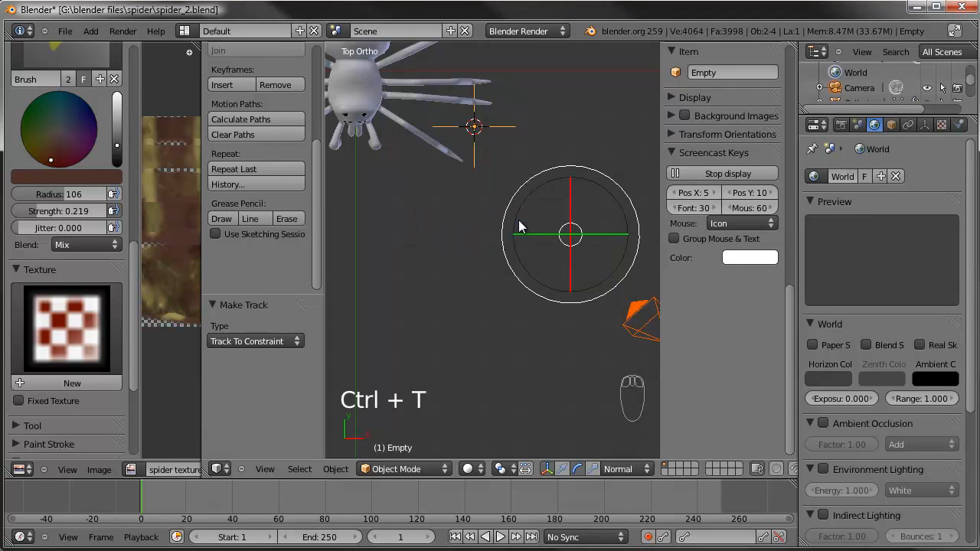
Move the camera's target empty about 2.2 units along negative X, close to the spider's head
{"action": "right_click", "coordinate": [508, 126]}
{"action": "key", "text": "g"}
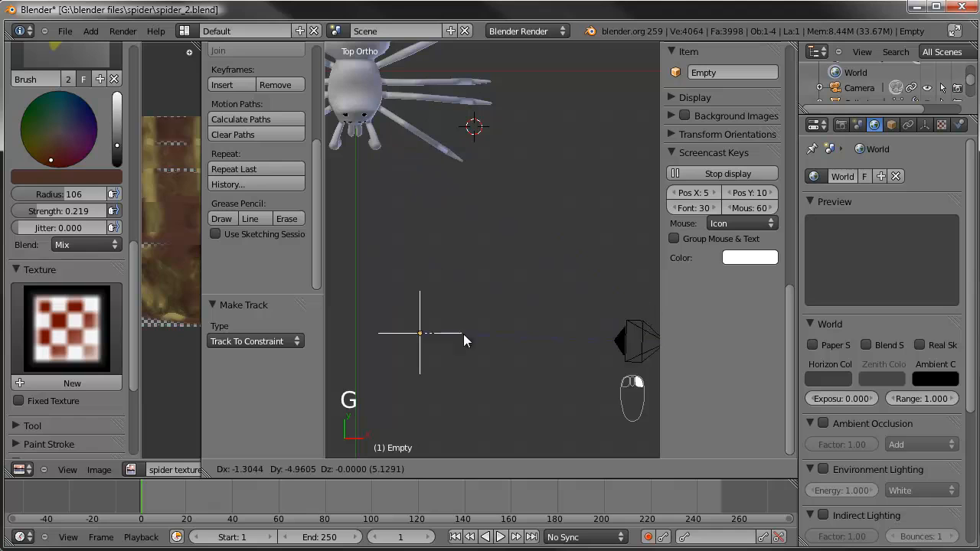
{"action": "left_click", "coordinate": [414, 128]}
Move the camera in front of the spider, shifting it about -3.9 along X and -1.7 along Y
{"action": "right_click", "coordinate": [626, 329]}
{"action": "key", "text": "g"}
{"action": "key", "text": "g"}
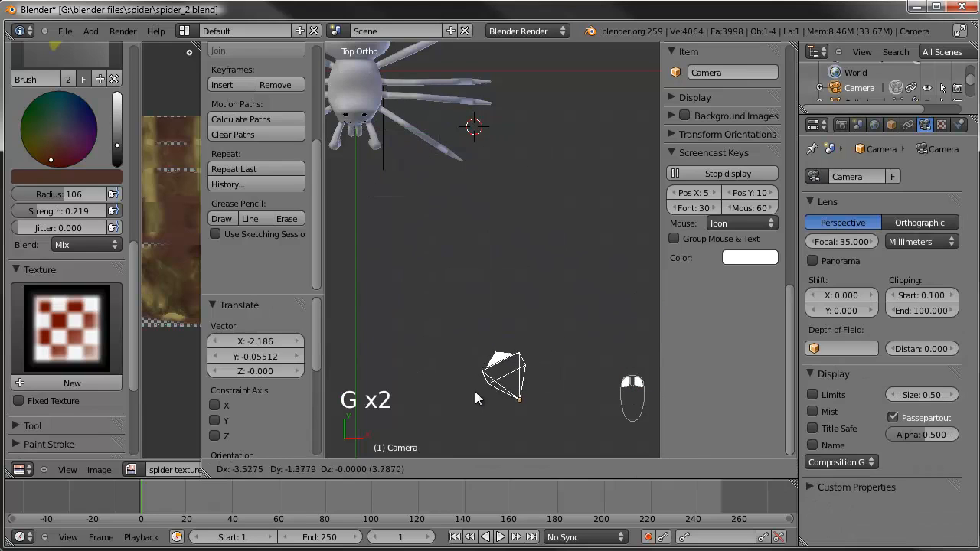
{"action": "left_click", "coordinate": [463, 403]}
In camera view, raise and shift the target empty to bring the spider into the middle of the frame
{"action": "key", "text": "KP_0"}
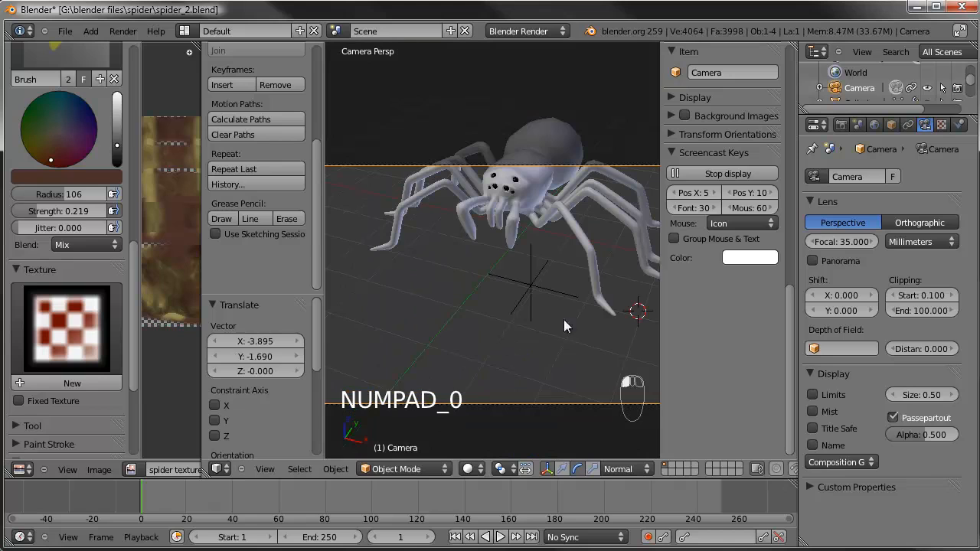
{"action": "right_click", "coordinate": [538, 289]}
{"action": "key", "text": "g"}
{"action": "left_click", "coordinate": [535, 290]}
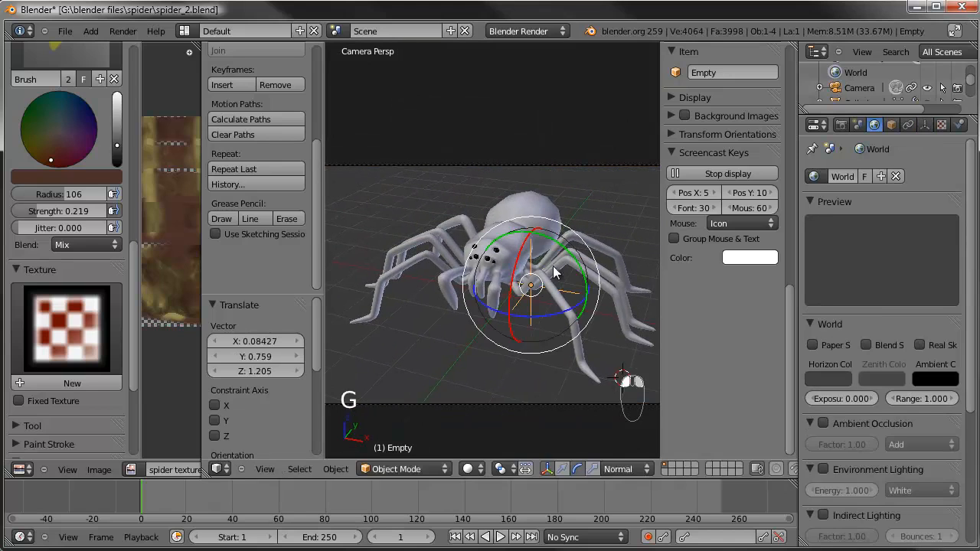
{"action": "key", "text": "g"}
{"action": "left_click", "coordinate": [541, 303]}
{"action": "key", "text": "g"}
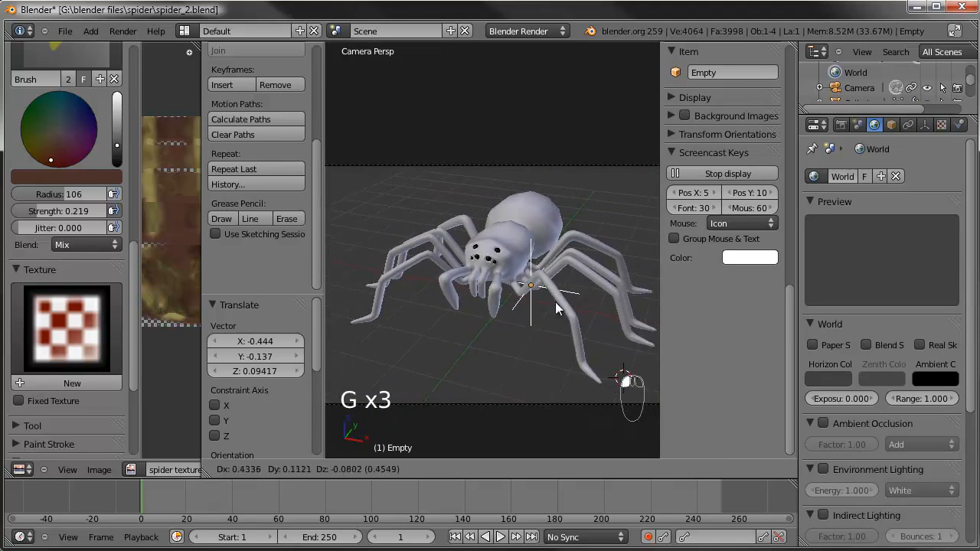
{"action": "left_click", "coordinate": [566, 299]}
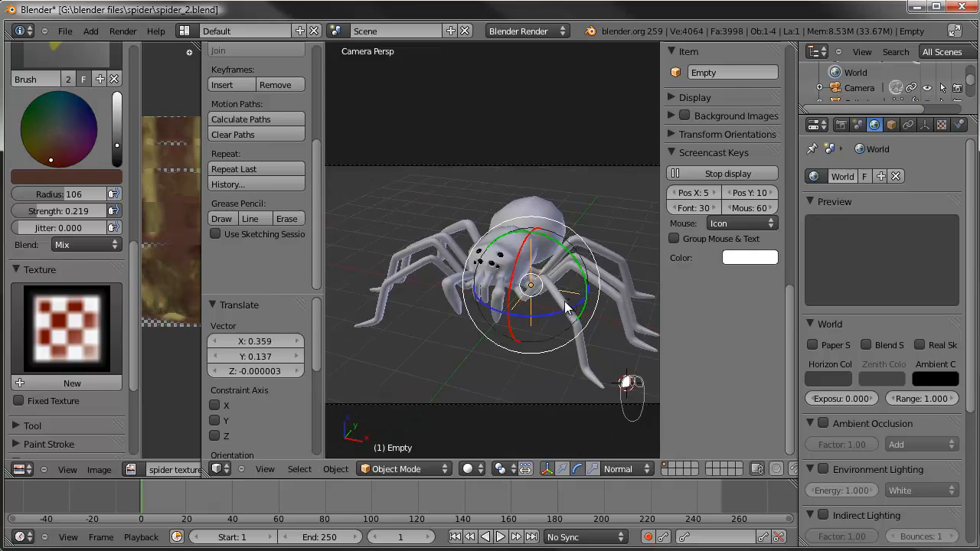
{"action": "scroll", "coordinate": [561, 303], "scroll_direction": "down", "scroll_amount": 3}
{"action": "key", "text": "g"}
{"action": "left_click", "coordinate": [581, 281]}
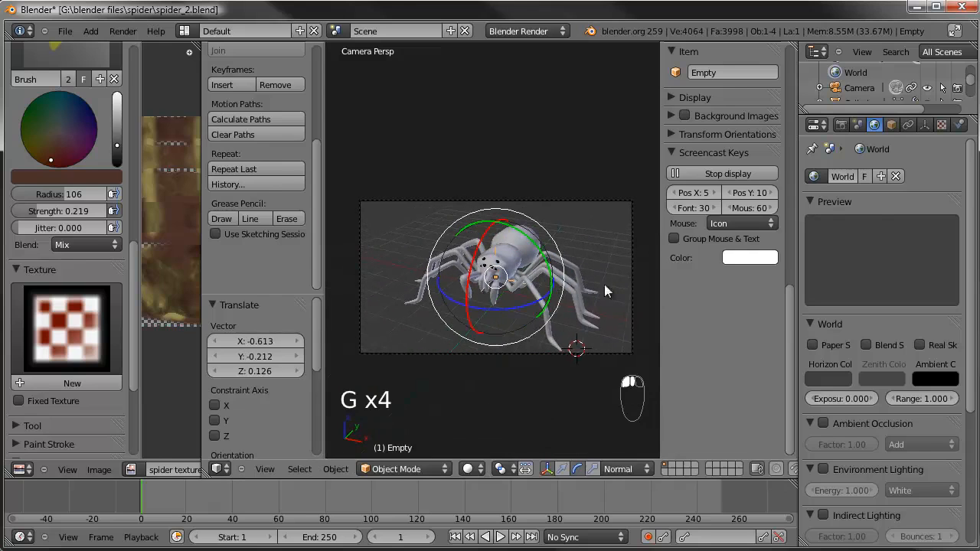
Raise and reposition the camera so it looks down on the whole spider within the frame
{"action": "right_click", "coordinate": [630, 282]}
{"action": "key", "text": "g"}
{"action": "left_click", "coordinate": [557, 195]}
{"action": "key", "text": "g"}
{"action": "left_click", "coordinate": [559, 267]}
{"action": "key", "text": "g"}
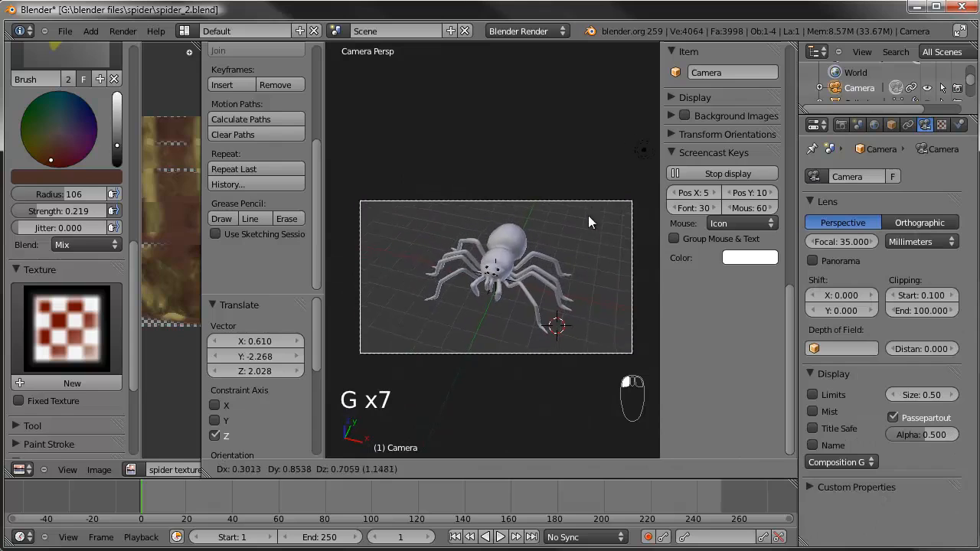
{"action": "left_click", "coordinate": [572, 303]}
{"action": "scroll", "coordinate": [573, 303], "scroll_direction": "down", "scroll_amount": 3}
{"action": "scroll", "coordinate": [572, 302], "scroll_direction": "up", "scroll_amount": 1}
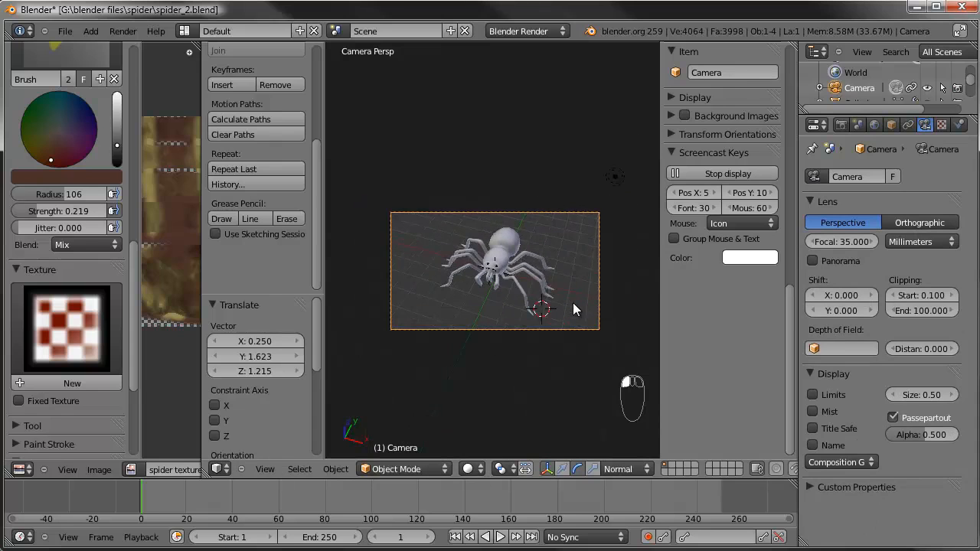
Change the lamp beside the spider to a Spot type with Inverse Linear falloff
{"action": "key", "text": "KP_7"}
{"action": "scroll", "coordinate": [501, 213], "scroll_direction": "down", "scroll_amount": 6}
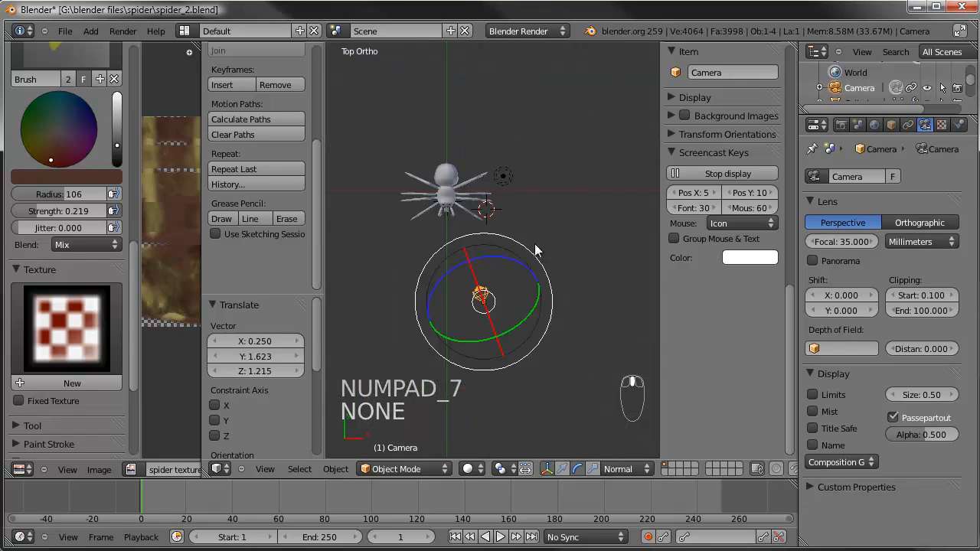
{"action": "middle_click_drag", "start_coordinate": [514, 183], "coordinate": [527, 206], "text": "shift"}
{"action": "right_click", "coordinate": [528, 206]}
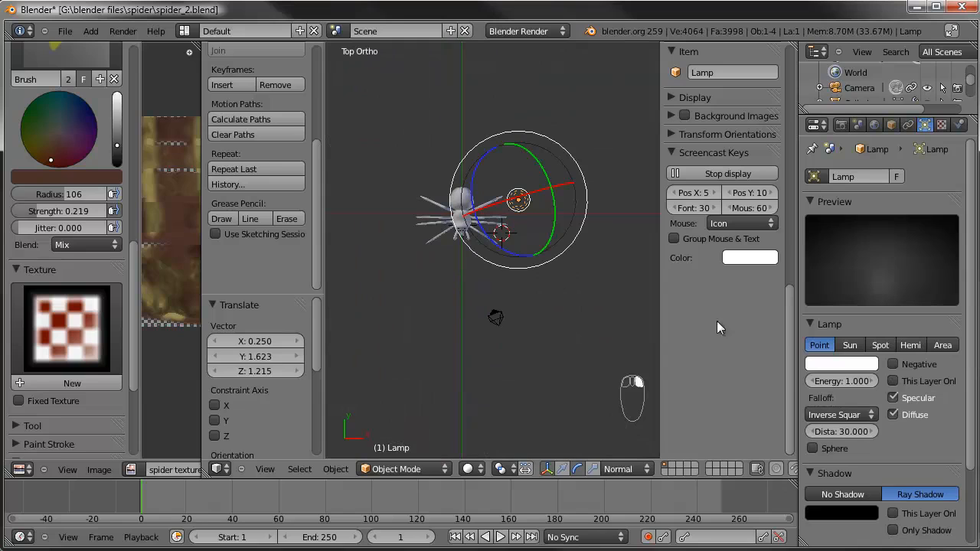
{"action": "left_click", "coordinate": [880, 345]}
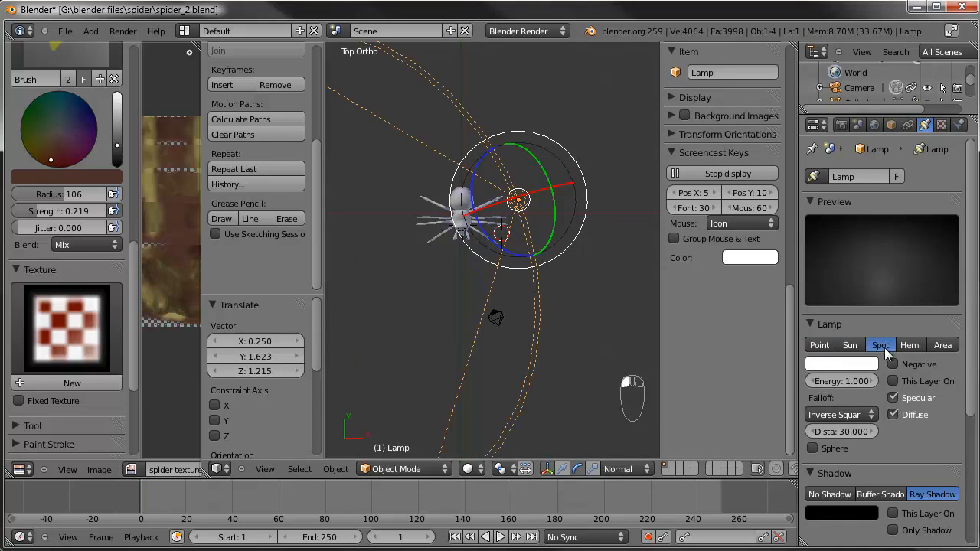
{"action": "left_click", "coordinate": [846, 414]}
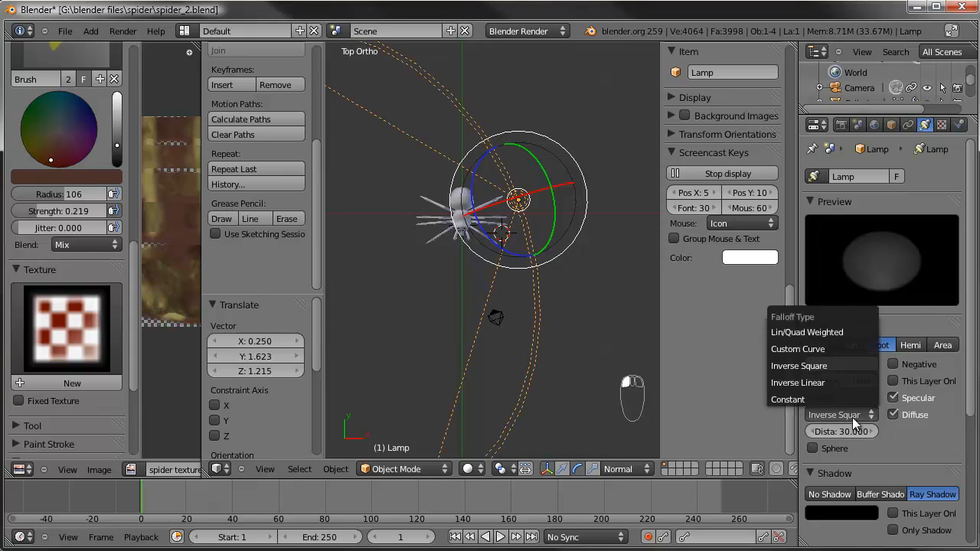
{"action": "left_click", "coordinate": [814, 381]}
Try Buffer Shadow on the spot lamp and switch back to Ray Shadow
{"action": "scroll", "coordinate": [913, 448], "scroll_direction": "down", "scroll_amount": 4}
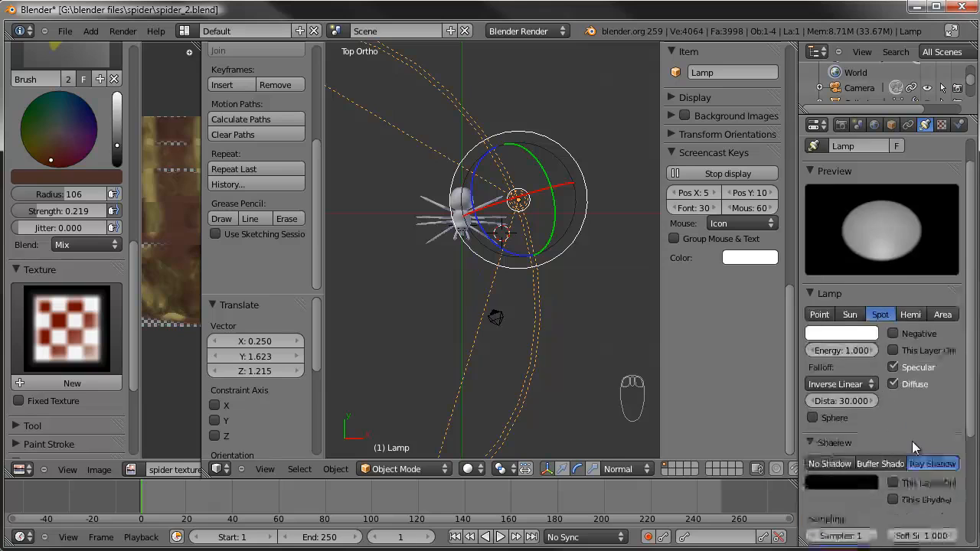
{"action": "scroll", "coordinate": [913, 448], "scroll_direction": "down", "scroll_amount": 1}
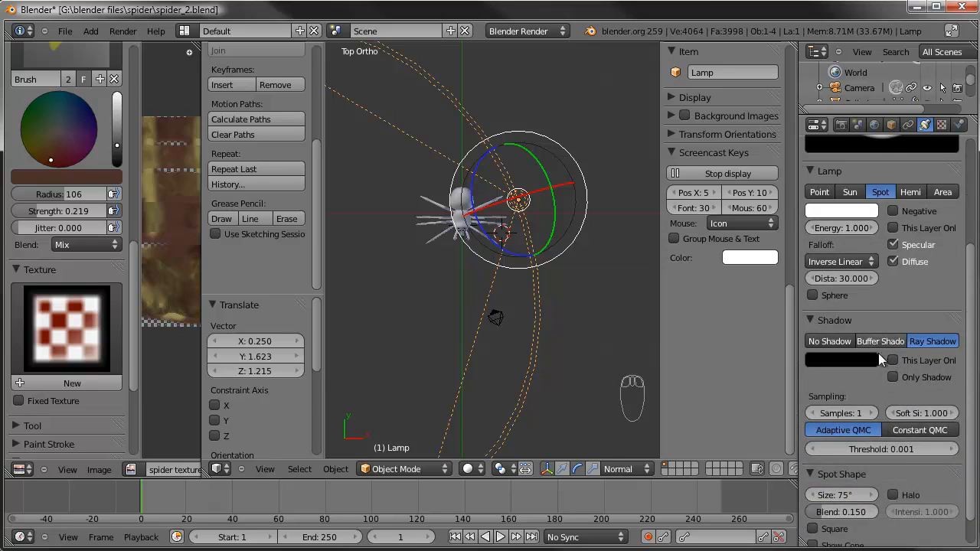
{"action": "left_click", "coordinate": [877, 342]}
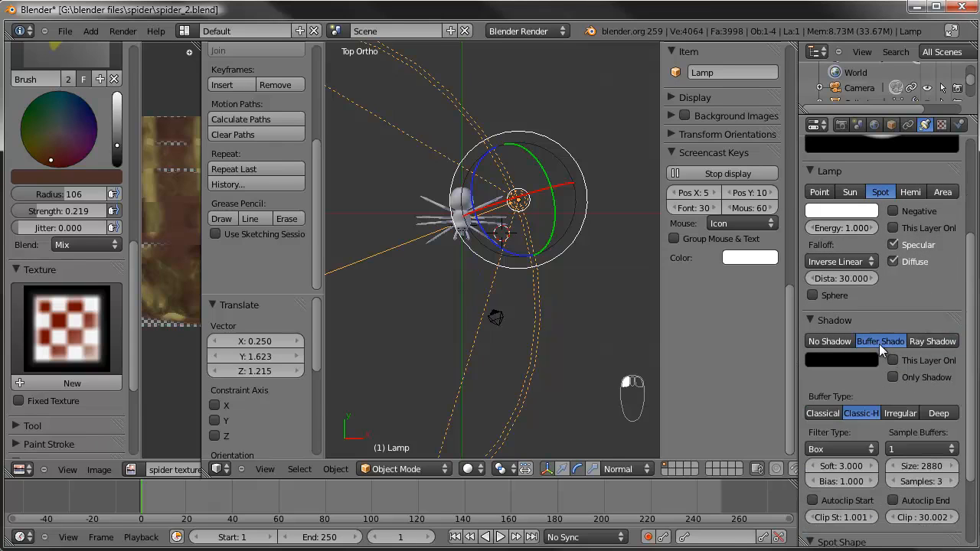
{"action": "left_click", "coordinate": [923, 341]}
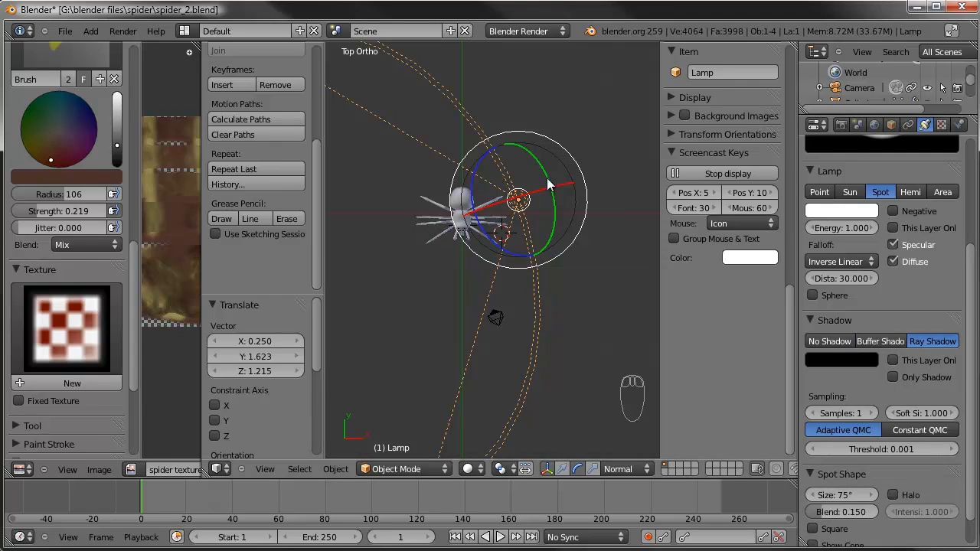
Move the spot lamp about 3 units along X away from the spider and add a second empty near X 1.7, Y -2.7
{"action": "key", "text": "g"}
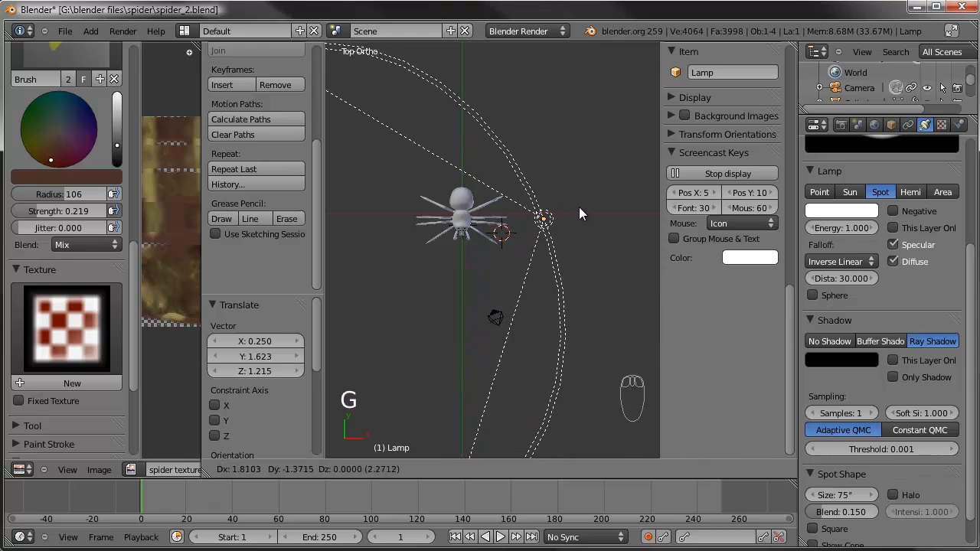
{"action": "left_click", "coordinate": [591, 197]}
{"action": "left_click", "coordinate": [485, 253]}
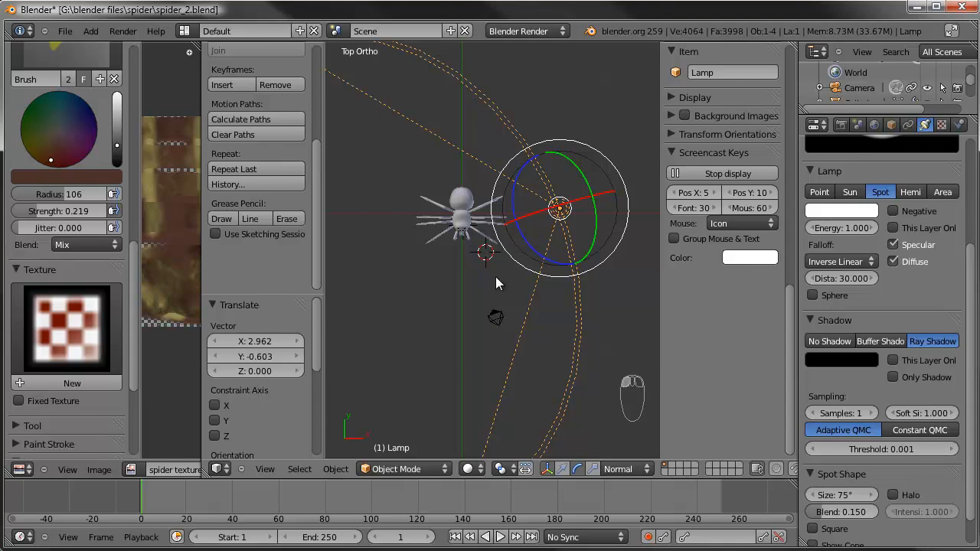
{"action": "key", "text": "shift+a"}
{"action": "left_click", "coordinate": [490, 275]}
Make the spot lamp track the second empty with a Track To constraint
{"action": "right_click", "coordinate": [557, 207]}
{"action": "right_click", "coordinate": [487, 257], "text": "shift"}
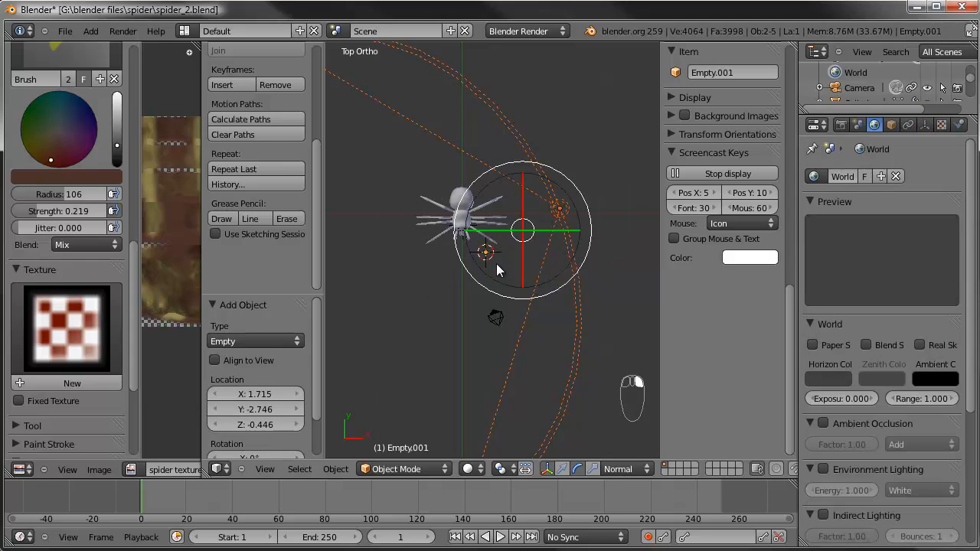
{"action": "key", "text": "ctrl+t"}
{"action": "left_click", "coordinate": [494, 265]}
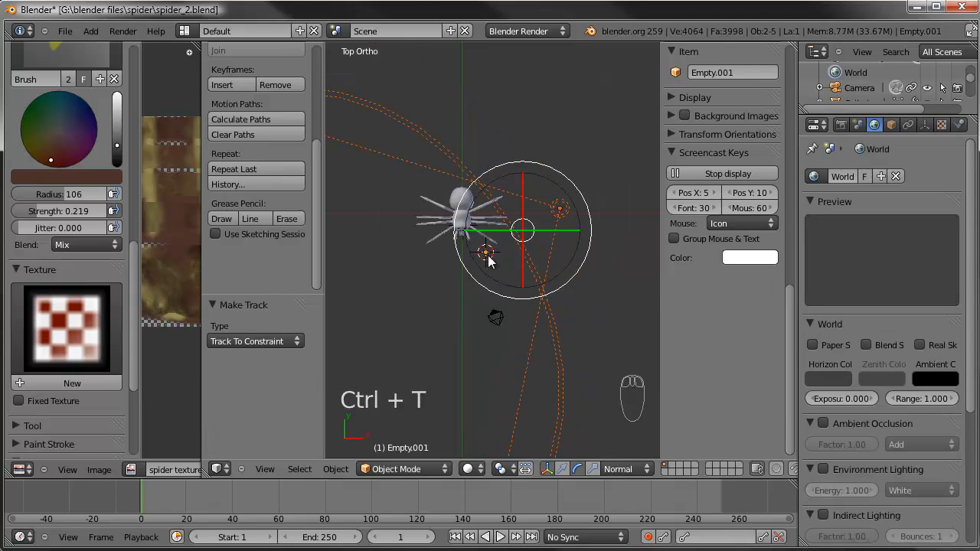
Move the lamp's target empty about -0.8 along X and 2.7 along Y, beside the spider's body
{"action": "right_click", "coordinate": [487, 254]}
{"action": "key", "text": "g"}
{"action": "left_click", "coordinate": [476, 219]}
Move the spot lamp about 4.2 units along negative Y, raise it about 1.15 units in side view, and check the camera view
{"action": "right_click", "coordinate": [558, 216]}
{"action": "key", "text": "g"}
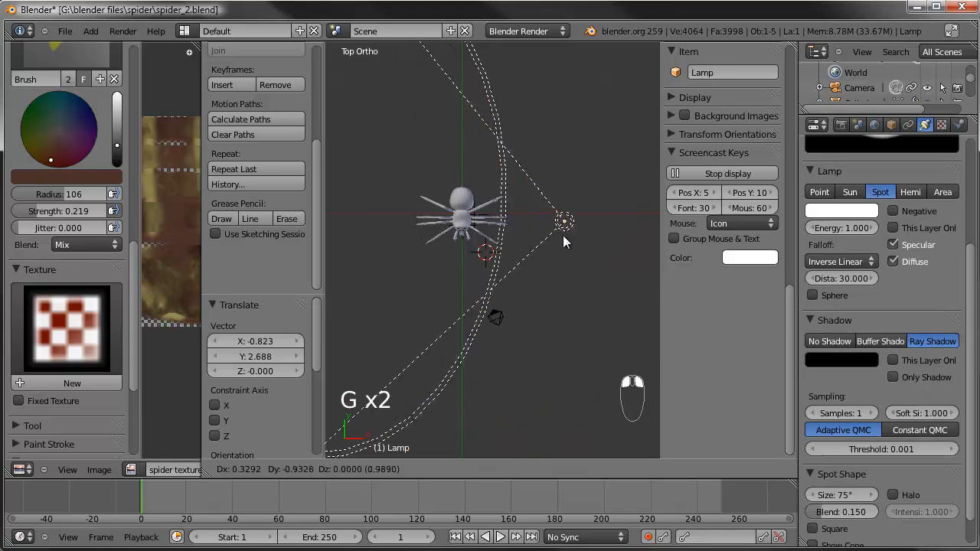
{"action": "left_click", "coordinate": [558, 266]}
{"action": "key", "text": "KP_3"}
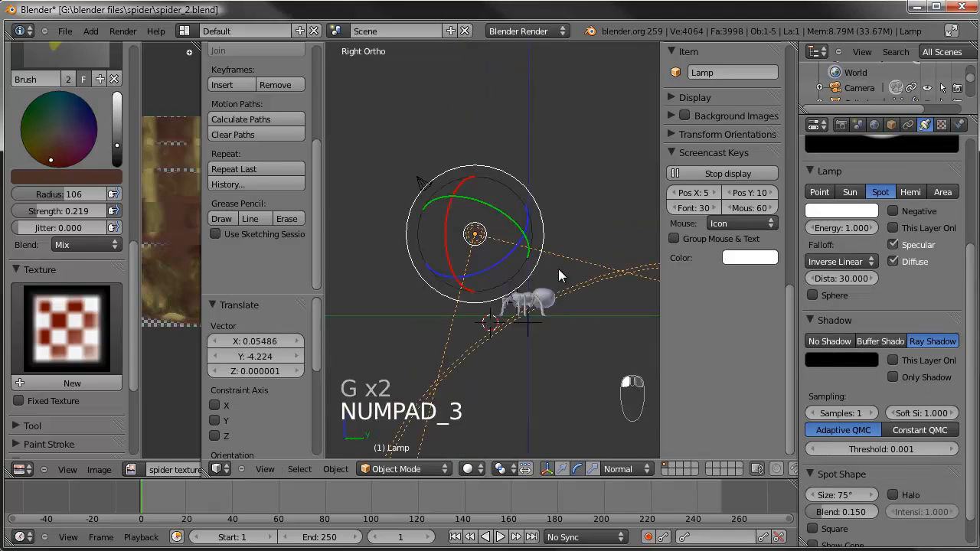
{"action": "key", "text": "g"}
{"action": "left_click", "coordinate": [436, 292]}
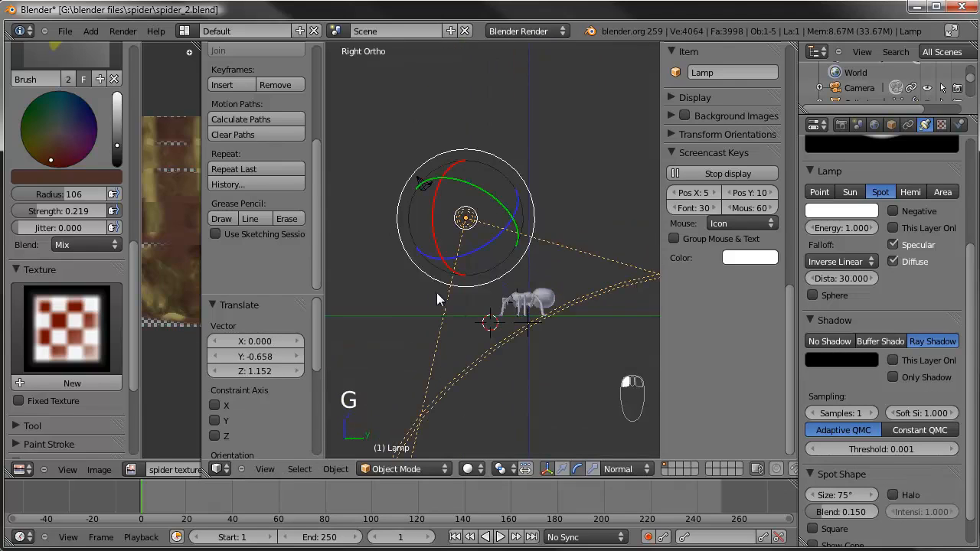
{"action": "middle_click_drag", "start_coordinate": [436, 292], "coordinate": [525, 319]}
{"action": "key", "text": "KP_0"}
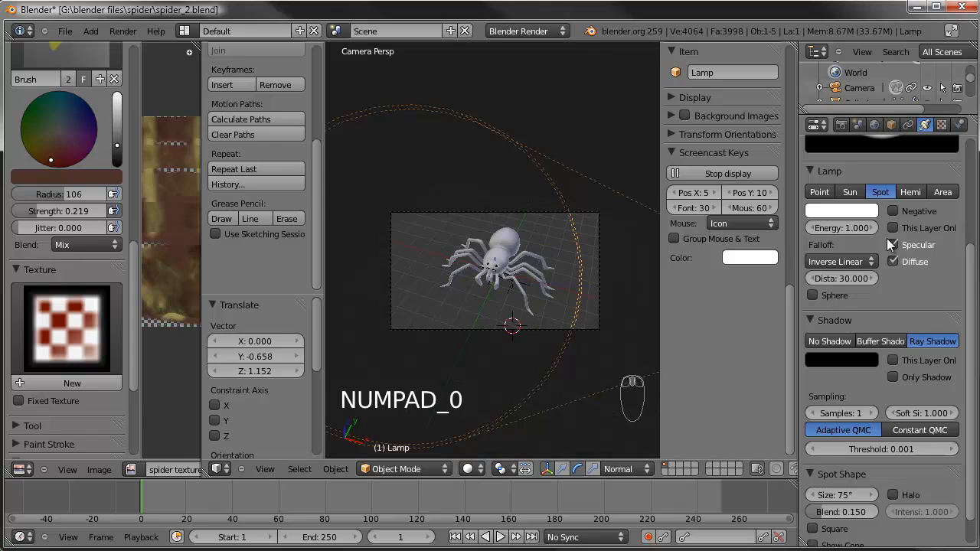
Turn on ambient occlusion for the world and set its factor to 0.15
{"action": "left_click", "coordinate": [874, 124]}
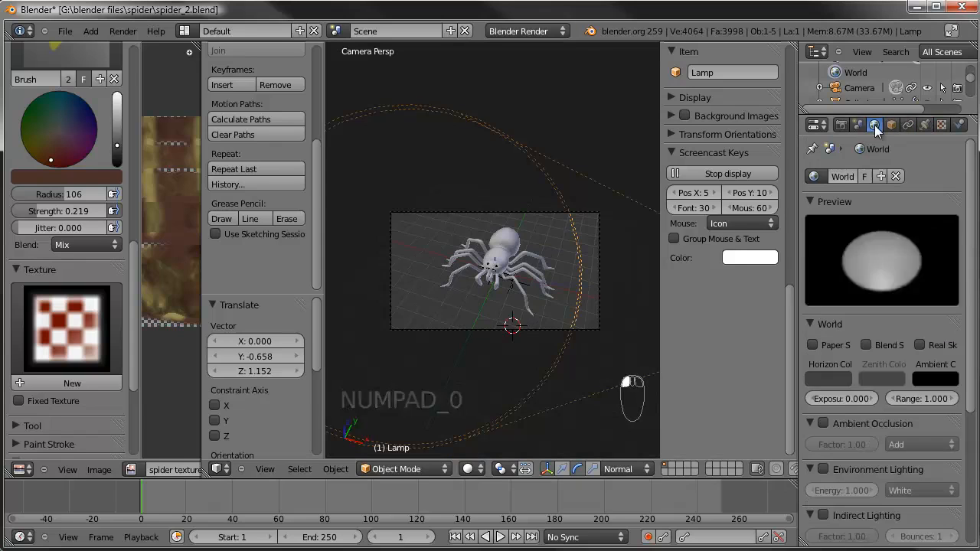
{"action": "left_click", "coordinate": [823, 424]}
{"action": "left_click", "coordinate": [836, 444]}
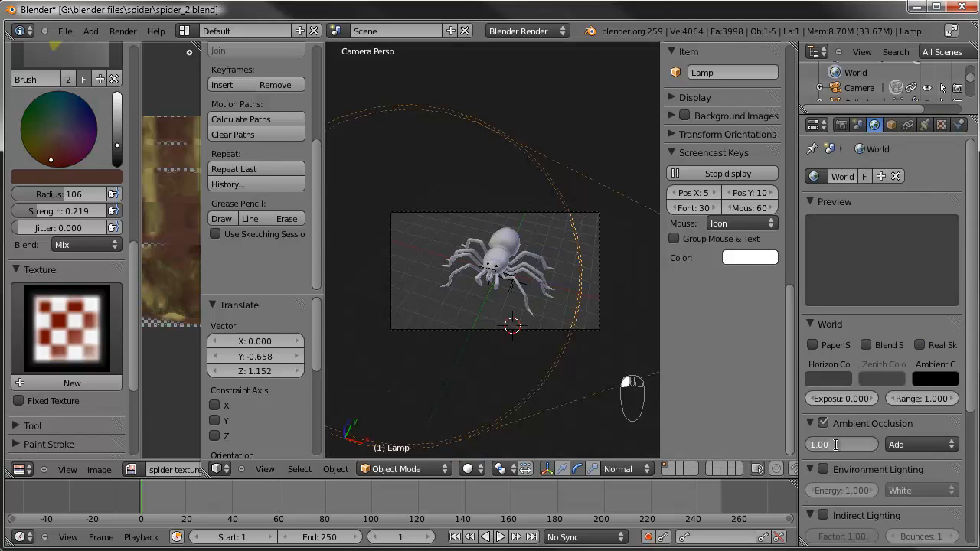
{"action": "key", "text": "Return"}
{"action": "left_click", "coordinate": [837, 445]}
{"action": "key", "text": "BackSpace"}
{"action": "type", "text": ".15"}
{"action": "key", "text": "Return"}
Add a mesh plane in top view, scale it about 10.3 times, and move it about -1.65 in X and 3.18 in Y to centre it around the spider
{"action": "middle_click_drag", "start_coordinate": [506, 311], "coordinate": [528, 313], "text": "shift"}
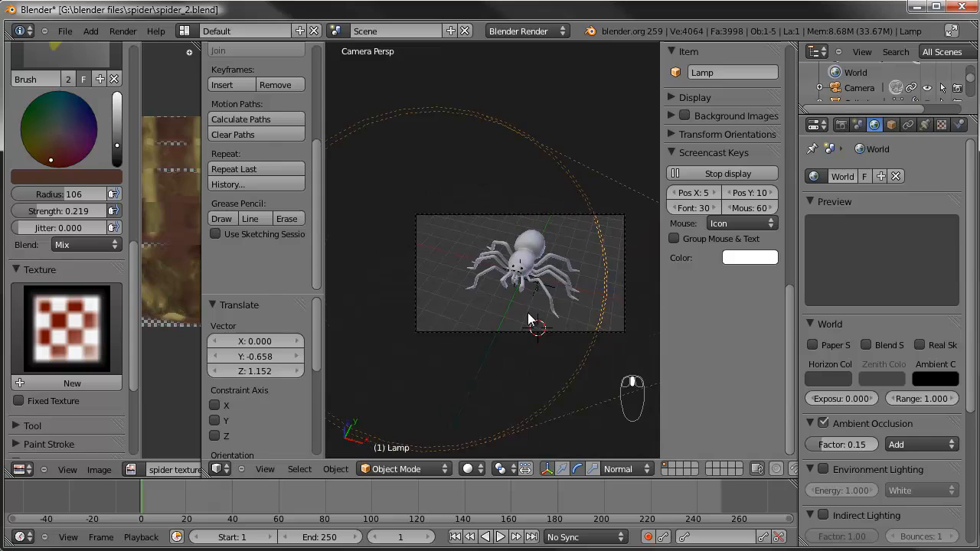
{"action": "scroll", "coordinate": [527, 313], "scroll_direction": "down", "scroll_amount": 2}
{"action": "scroll", "coordinate": [528, 313], "scroll_direction": "up", "scroll_amount": 1}
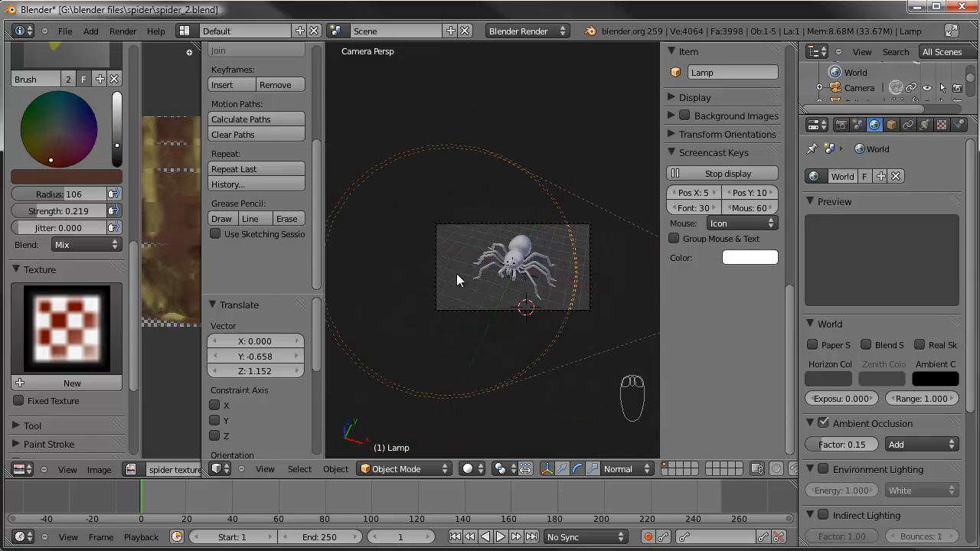
{"action": "key", "text": "KP_7"}
{"action": "key", "text": "shift+a"}
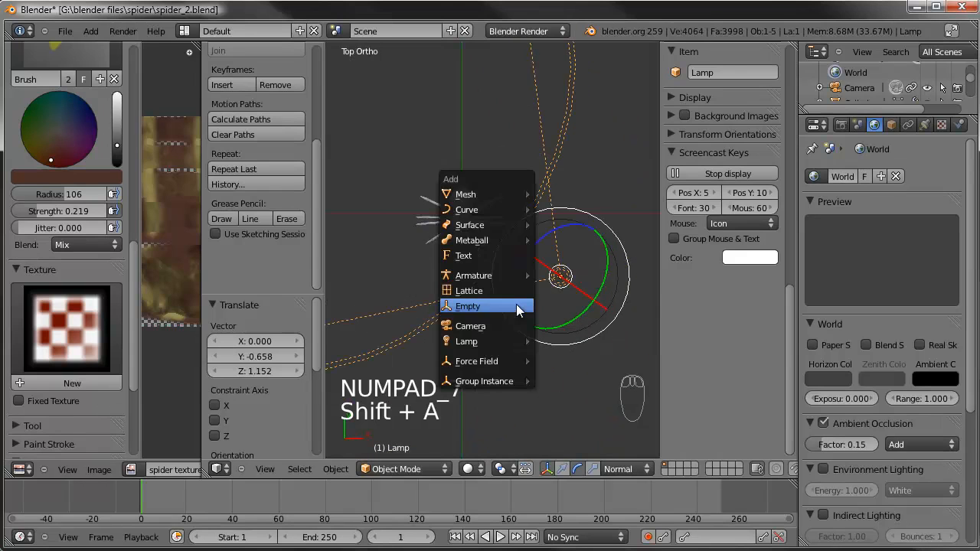
{"action": "mouse_move", "coordinate": [494, 196]}
{"action": "left_click", "coordinate": [565, 201]}
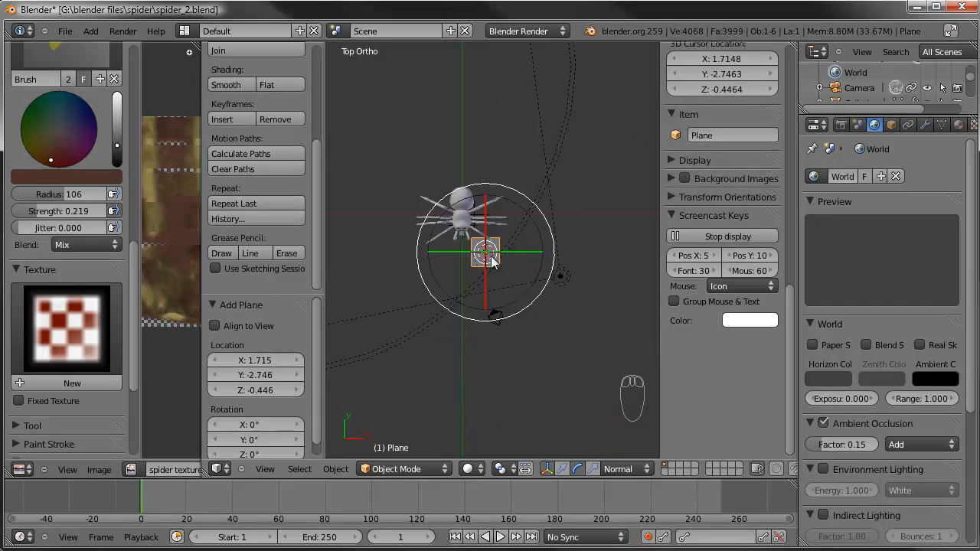
{"action": "key", "text": "s"}
{"action": "left_click", "coordinate": [576, 223]}
{"action": "key", "text": "g"}
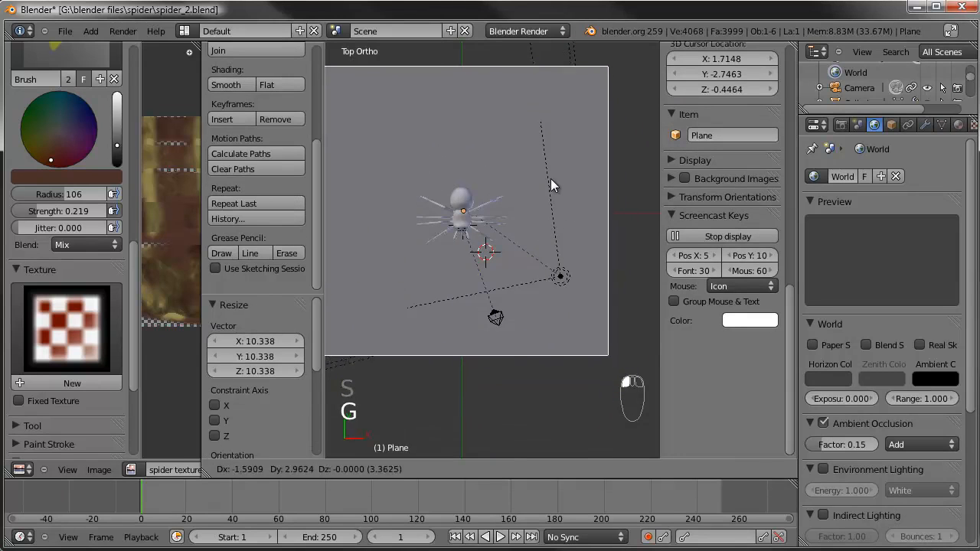
{"action": "left_click", "coordinate": [550, 178]}
Raise the plane about 0.46 along Z in side view to meet the spider's feet, and check it through the camera
{"action": "key", "text": "KP_3"}
{"action": "scroll", "coordinate": [550, 185], "scroll_direction": "up", "scroll_amount": 2}
{"action": "middle_click_drag", "start_coordinate": [550, 282], "coordinate": [499, 181], "text": "shift"}
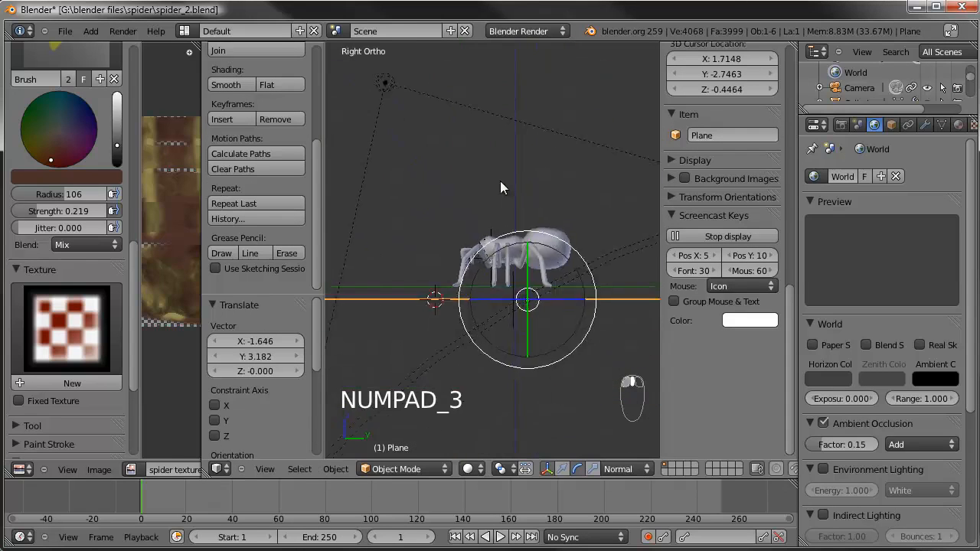
{"action": "scroll", "coordinate": [500, 180], "scroll_direction": "up", "scroll_amount": 2}
{"action": "key", "text": "g"}
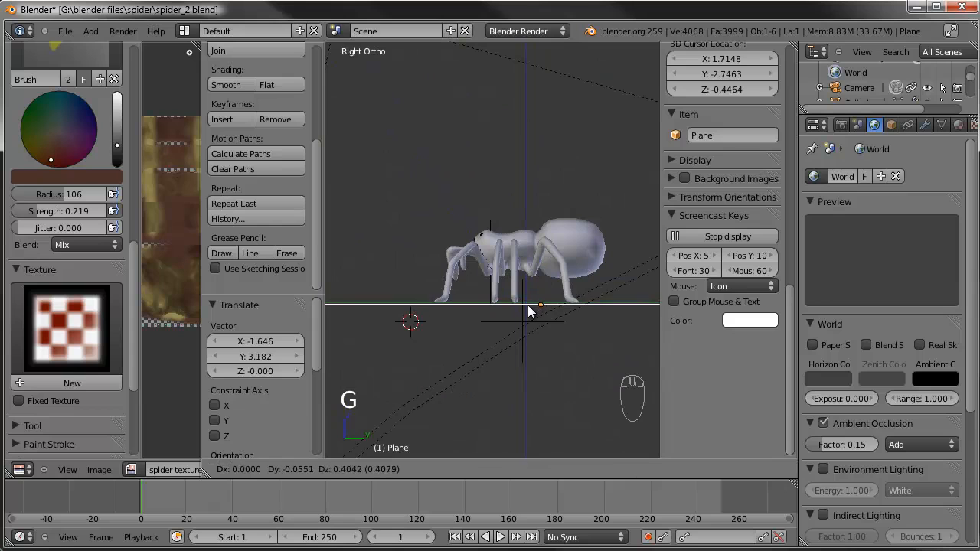
{"action": "left_click", "coordinate": [528, 303]}
{"action": "middle_click_drag", "start_coordinate": [527, 303], "coordinate": [499, 270]}
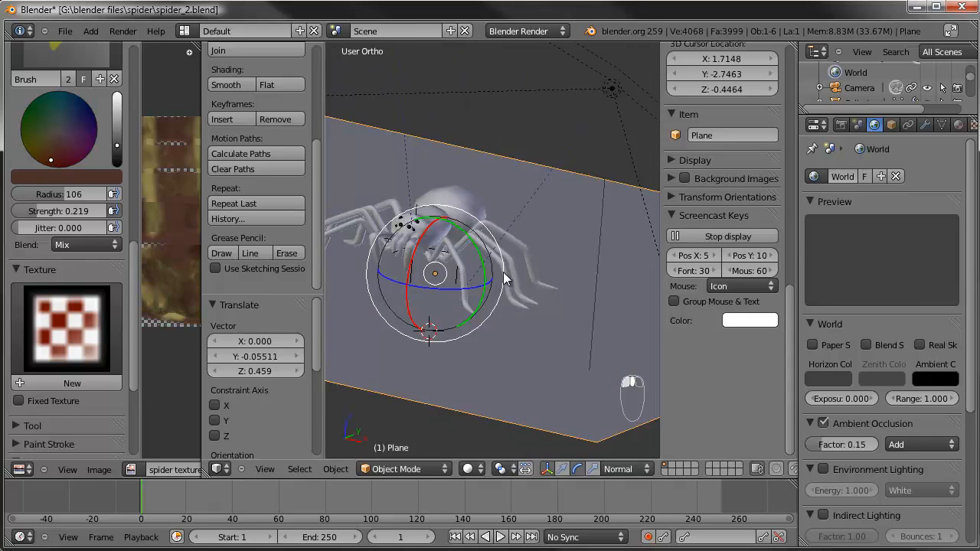
{"action": "key", "text": "KP_0"}
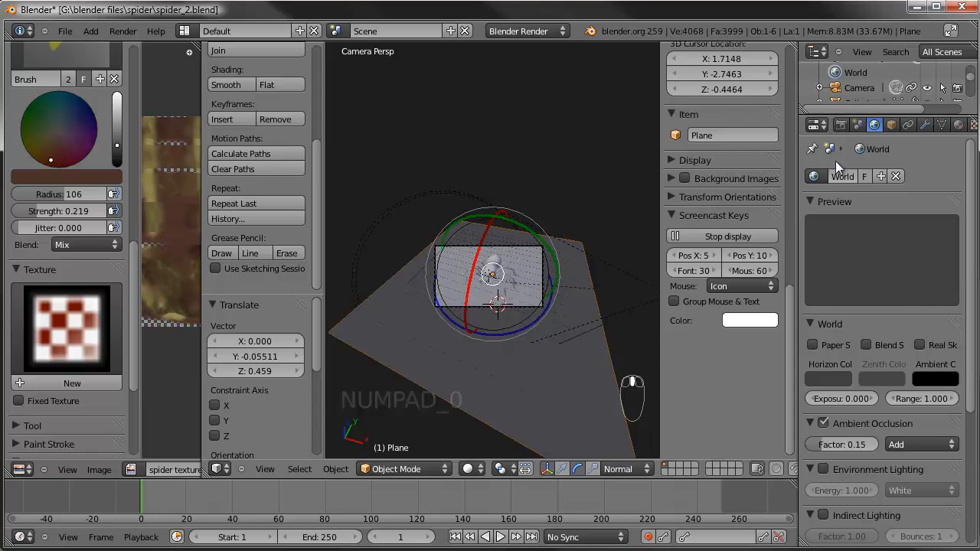
Create a new material on the plane and name it "only shadow"
{"action": "left_click", "coordinate": [959, 128]}
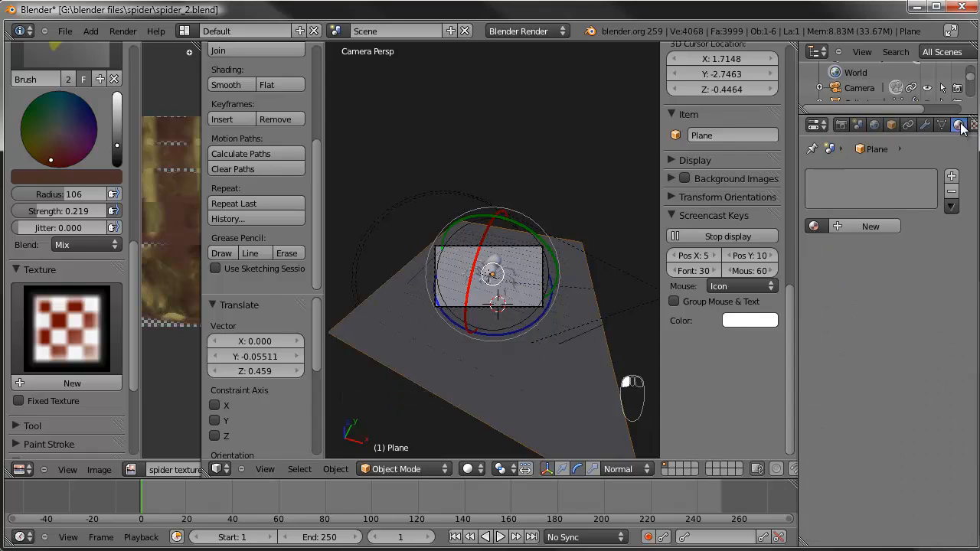
{"action": "left_click", "coordinate": [870, 226]}
{"action": "type", "text": "only"}
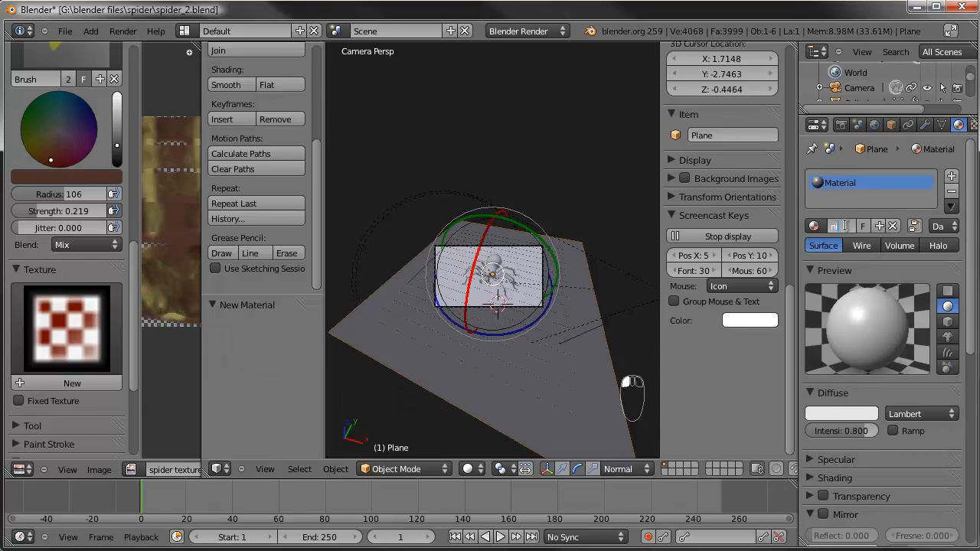
{"action": "type", "text": " shadow"}
{"action": "key", "text": "Return"}
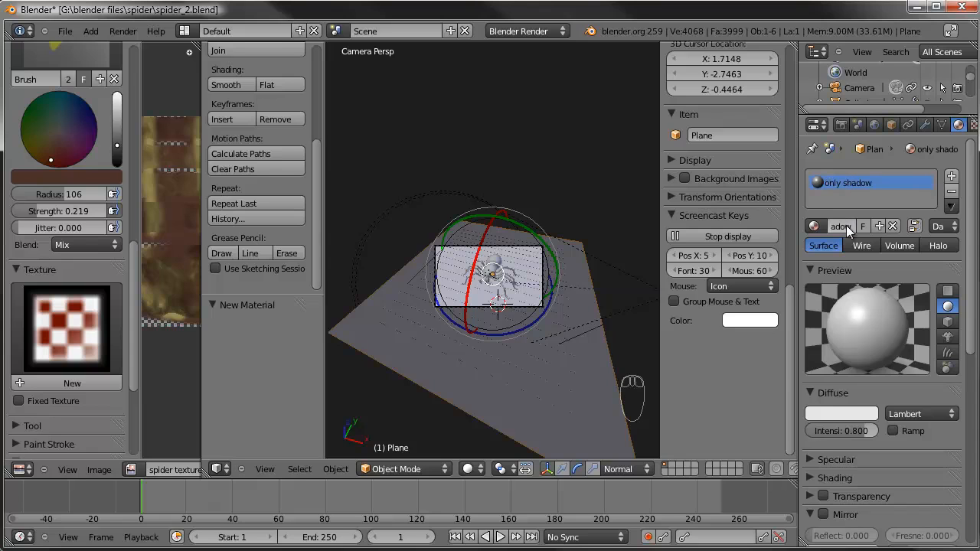
Enable Shadows Only in the plane material's shadow settings and render a test image
{"action": "scroll", "coordinate": [898, 391], "scroll_direction": "down", "scroll_amount": 10}
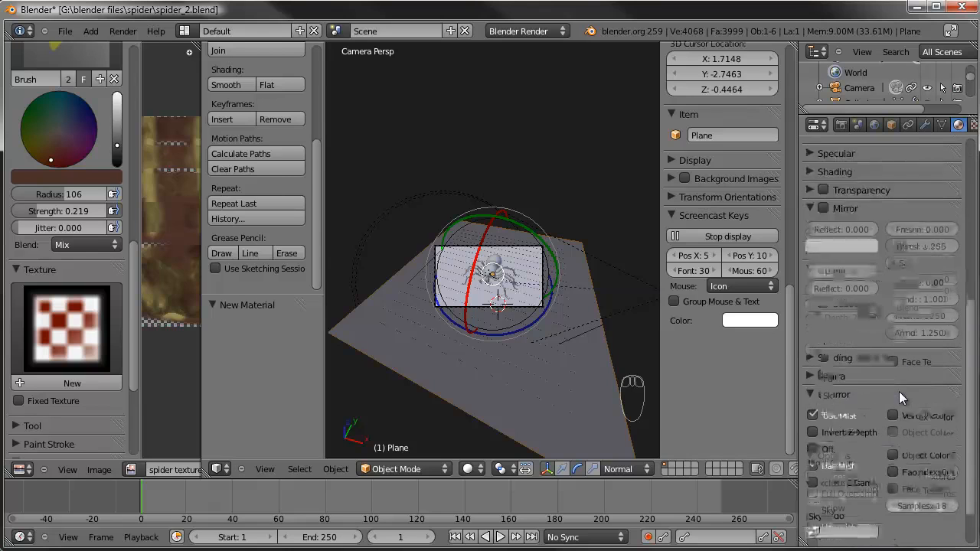
{"action": "scroll", "coordinate": [898, 391], "scroll_direction": "down", "scroll_amount": 2}
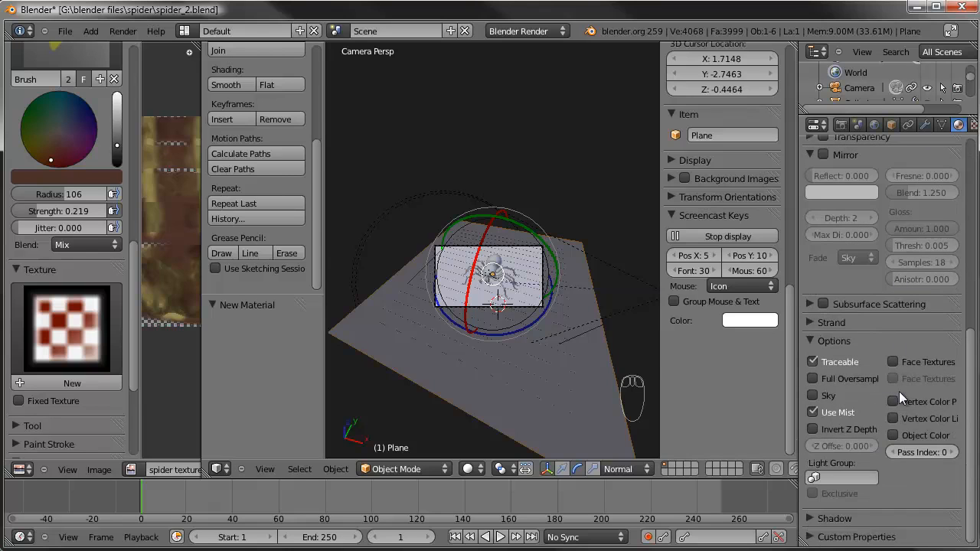
{"action": "left_click", "coordinate": [822, 521]}
{"action": "scroll", "coordinate": [887, 495], "scroll_direction": "down", "scroll_amount": 4}
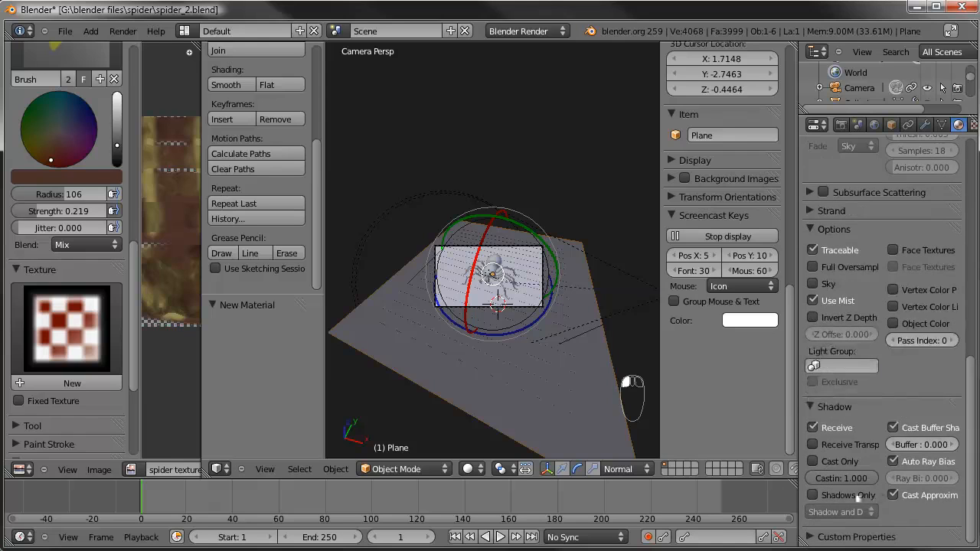
{"action": "scroll", "coordinate": [895, 410], "scroll_direction": "up", "scroll_amount": 3}
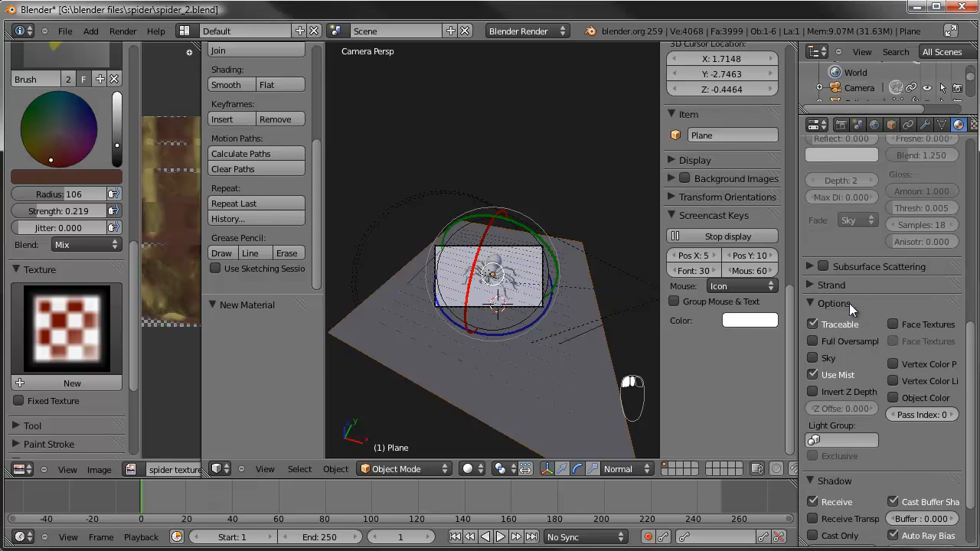
{"action": "key", "text": "F12"}
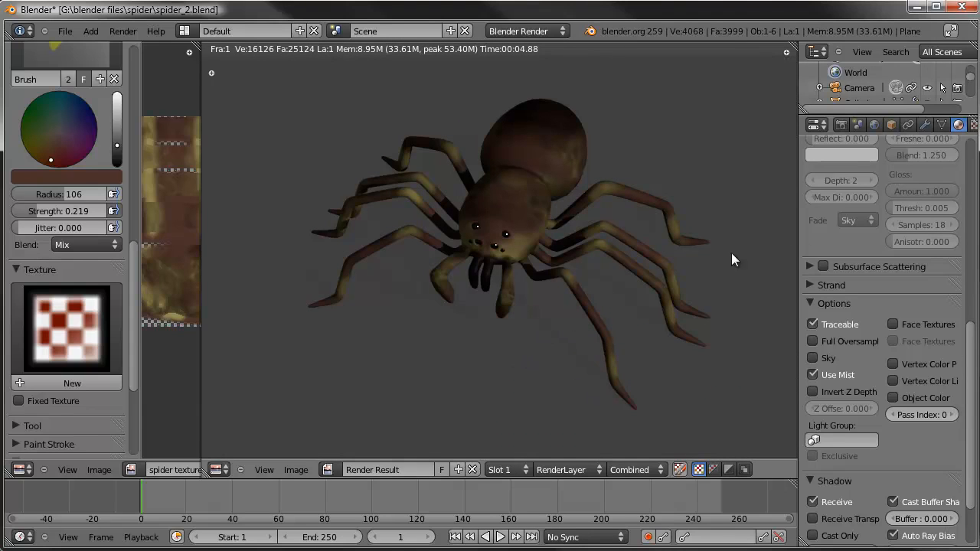
{"action": "key", "text": "Escape"}
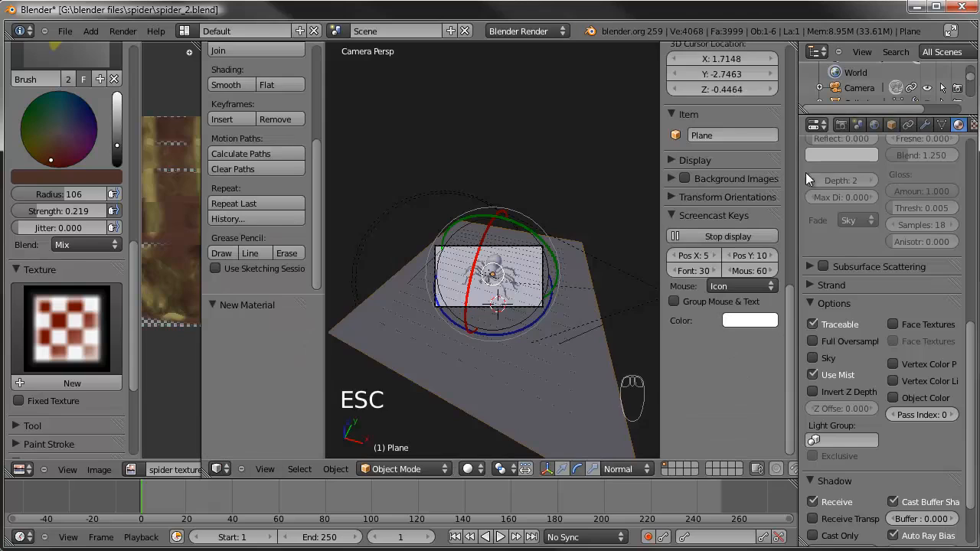
Raise the world's ambient occlusion factor to 1.00 and render the scene
{"action": "left_click", "coordinate": [873, 124]}
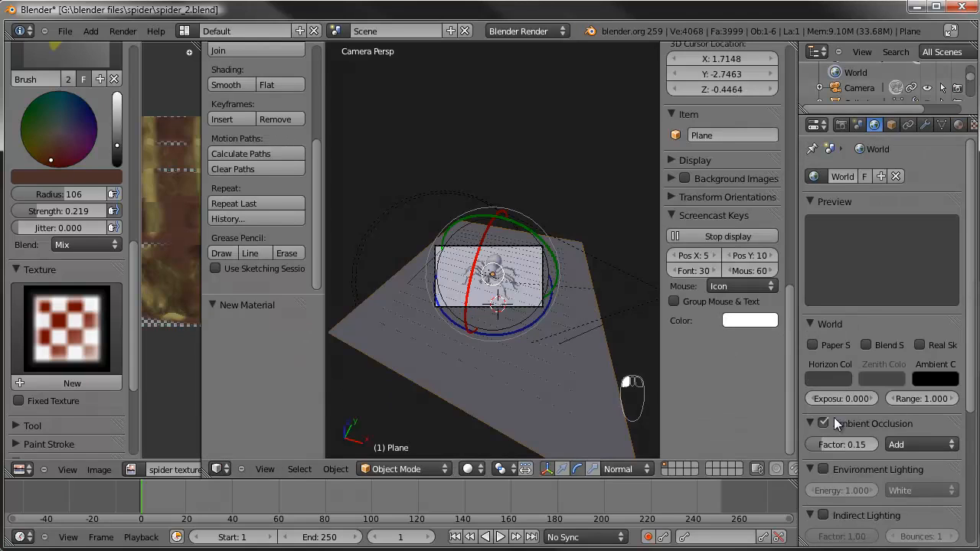
{"action": "left_click_drag", "start_coordinate": [821, 450], "coordinate": [888, 447]}
{"action": "key", "text": "F12"}
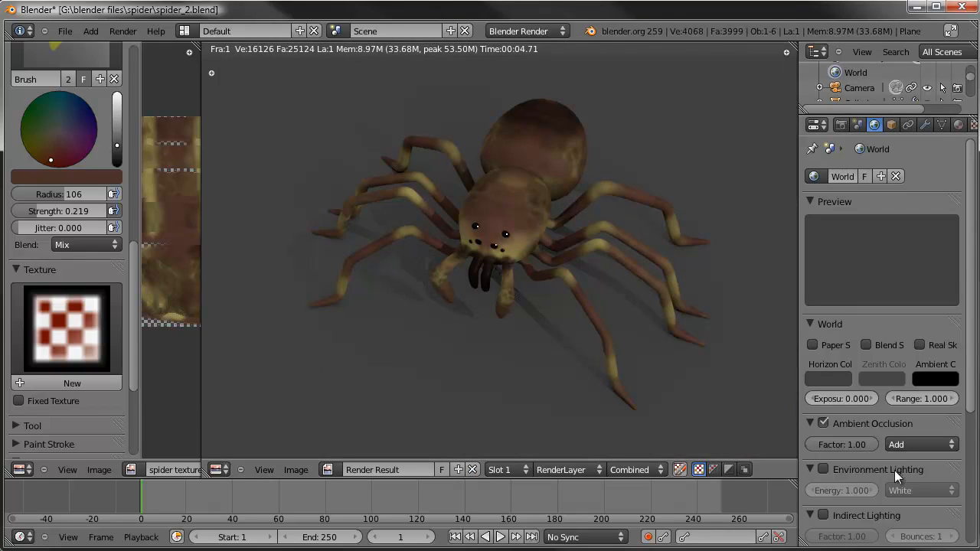
Set the world's gather method to Approximate and render the spider again to inspect the shading
{"action": "scroll", "coordinate": [894, 470], "scroll_direction": "down", "scroll_amount": 5}
{"action": "left_click", "coordinate": [918, 418]}
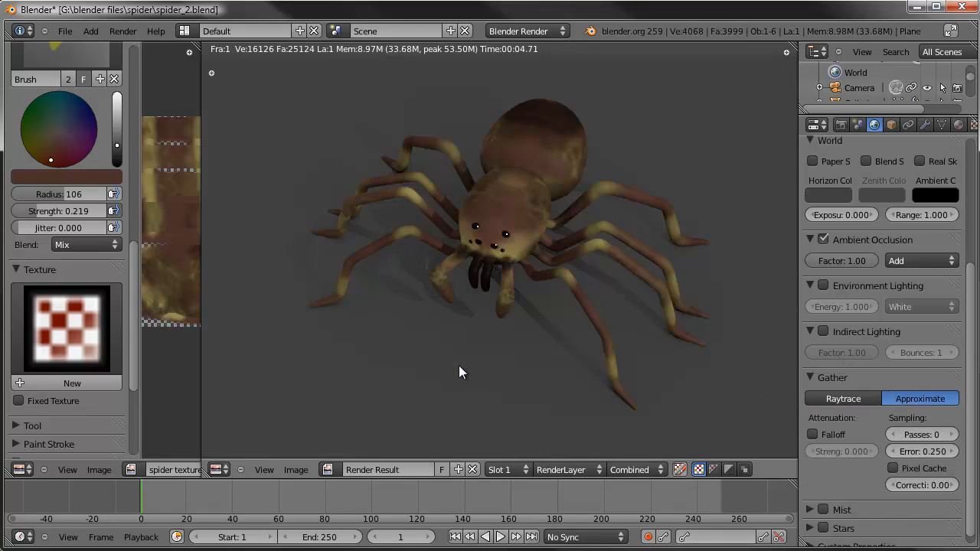
{"action": "key", "text": "F12"}
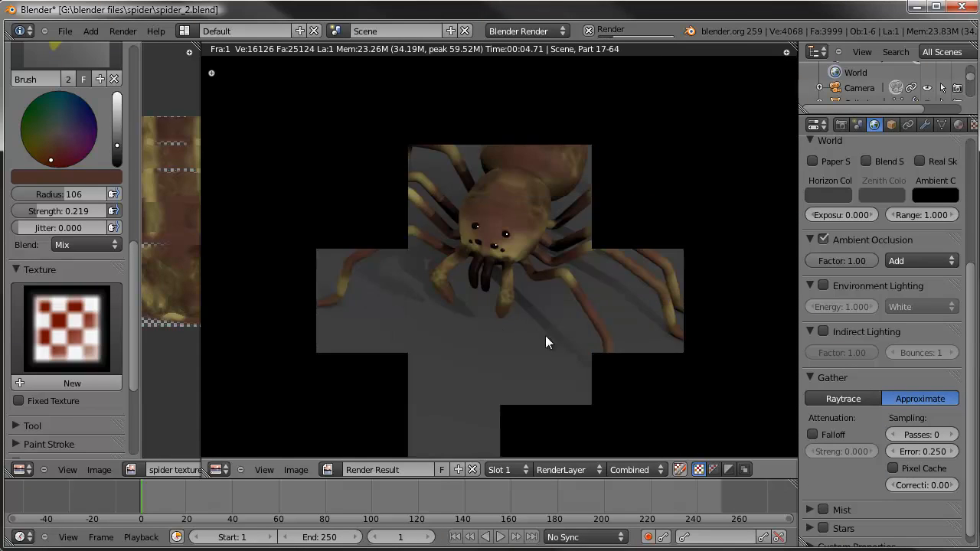
{"action": "key", "text": "Escape"}
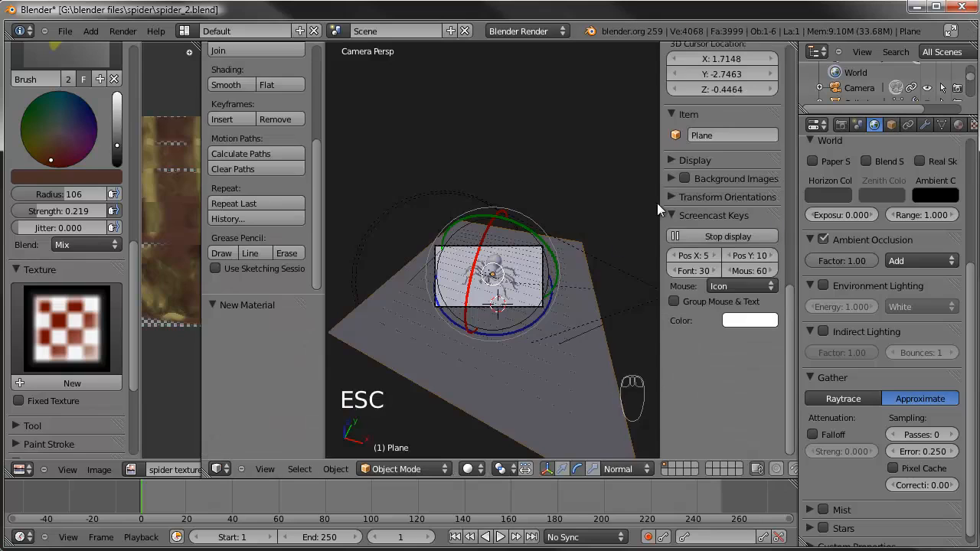
{"action": "key", "text": "F11"}
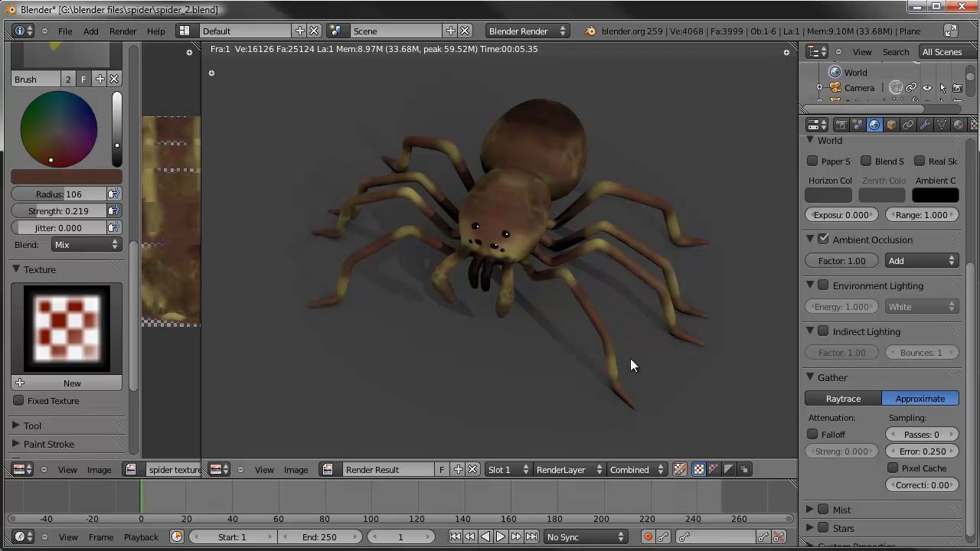
Set the ambient occlusion factor to 0.1 and render the image again
{"action": "left_click", "coordinate": [837, 260]}
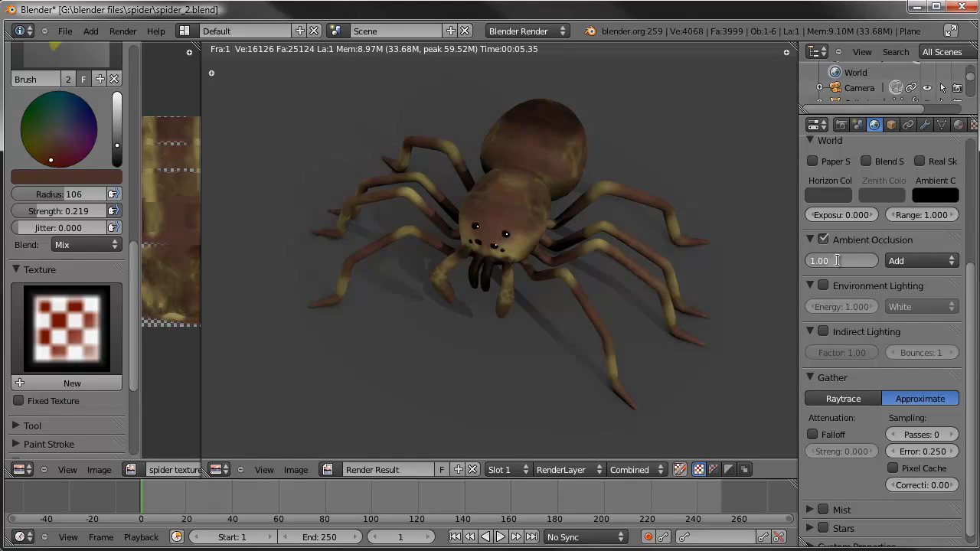
{"action": "type", "text": "0.1"}
{"action": "key", "text": "Return"}
{"action": "key", "text": "F12"}
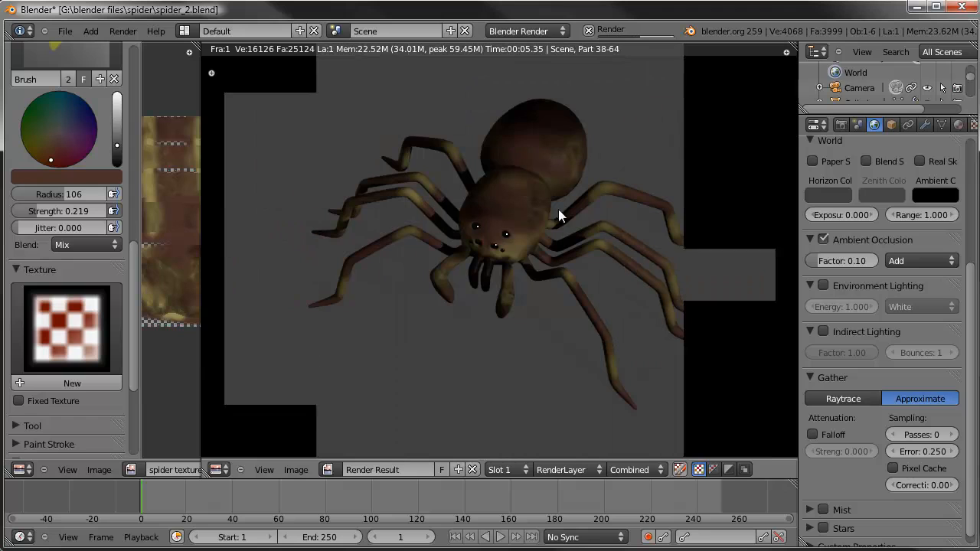
Set the ambient occlusion factor to 0.20, look over the whole render and return to the 3D view
{"action": "left_click", "coordinate": [841, 261]}
{"action": "key", "text": "Return"}
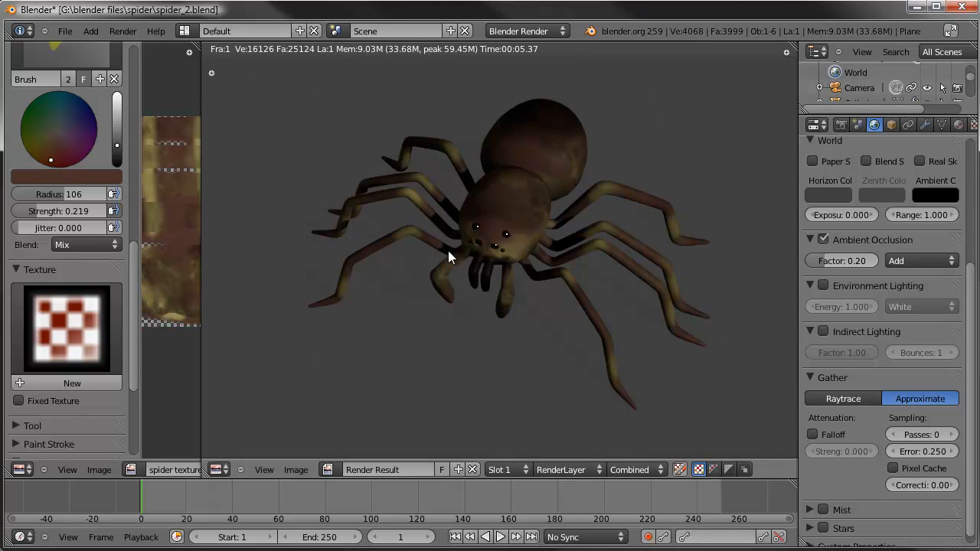
{"action": "scroll", "coordinate": [466, 277], "scroll_direction": "down", "scroll_amount": 1}
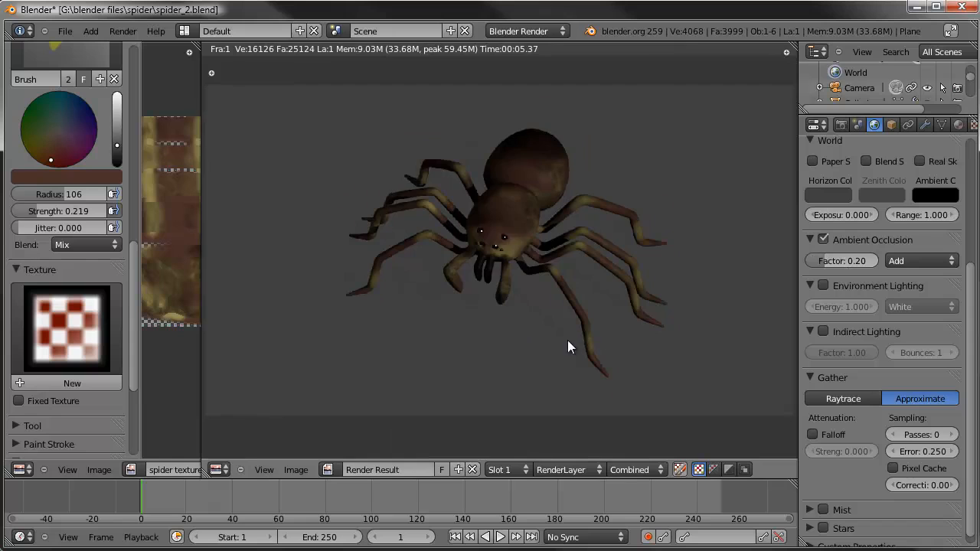
{"action": "key", "text": "Escape"}
Set the ambient amount in the plane material's shading settings to 0
{"action": "middle_click_drag", "start_coordinate": [634, 349], "coordinate": [567, 314]}
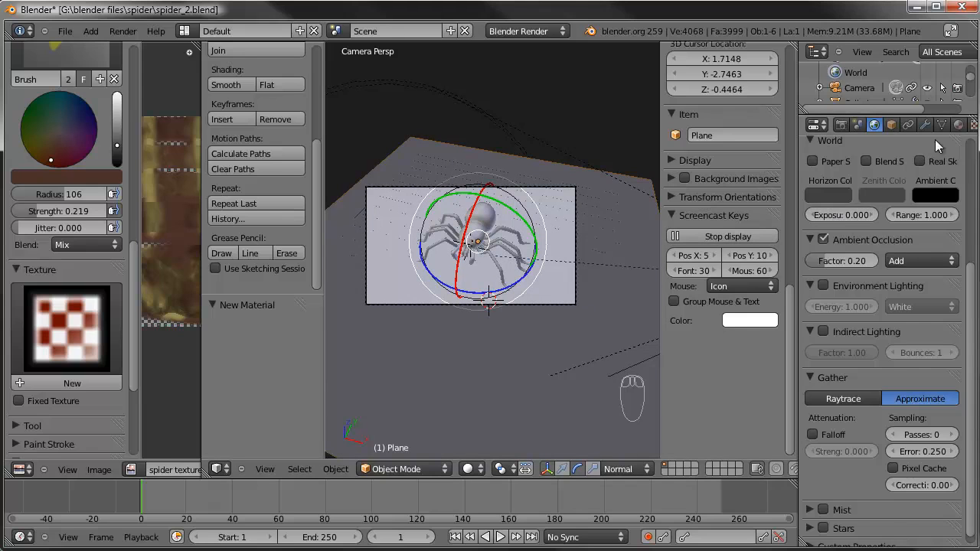
{"action": "left_click", "coordinate": [958, 125]}
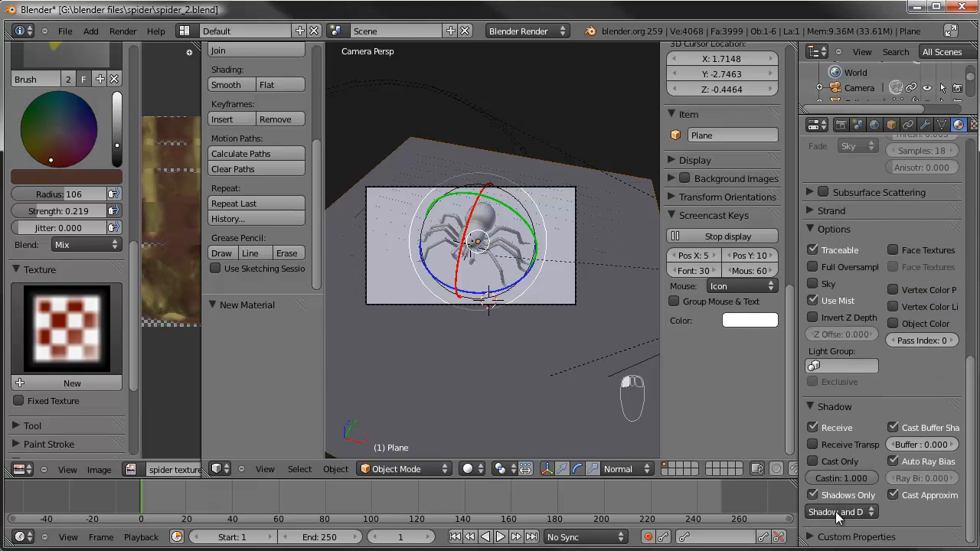
{"action": "scroll", "coordinate": [870, 382], "scroll_direction": "up", "scroll_amount": 10}
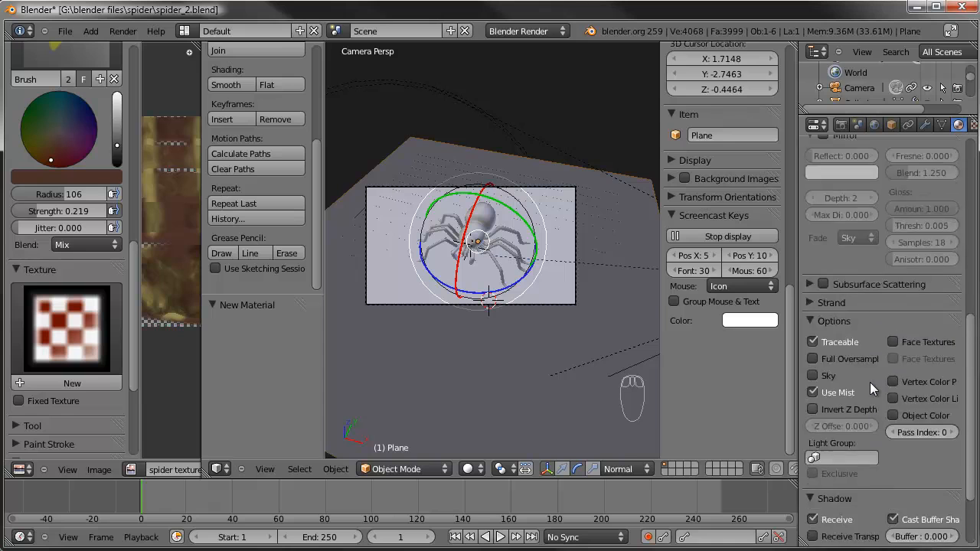
{"action": "left_click", "coordinate": [805, 342]}
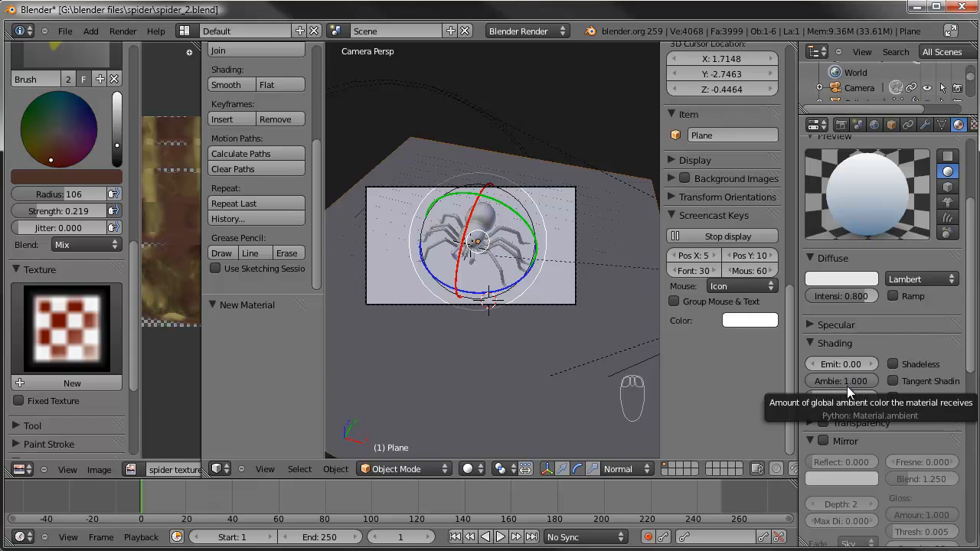
{"action": "left_click", "coordinate": [851, 381]}
{"action": "type", "text": "0"}
{"action": "key", "text": "Return"}
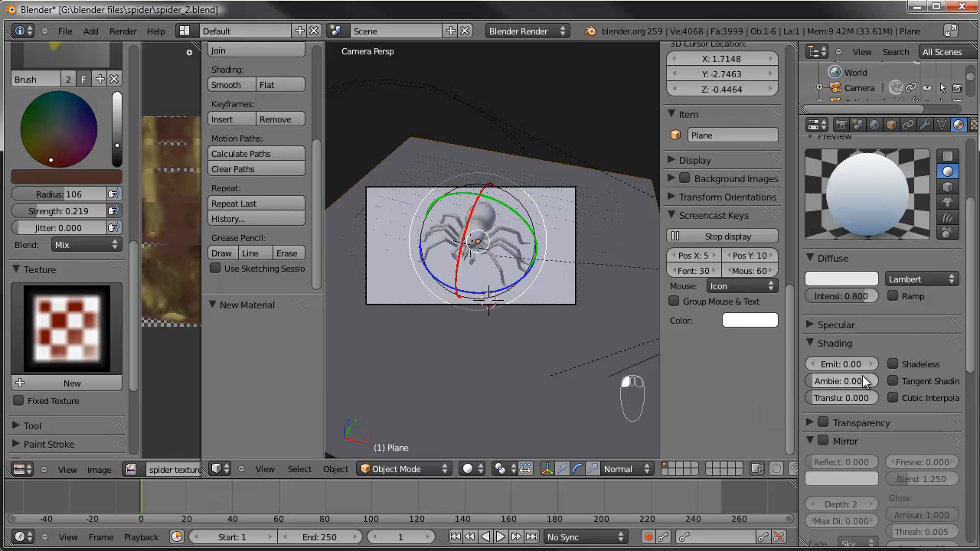
Render the scene and brighten the world's horizon color to a lighter grey
{"action": "key", "text": "F12"}
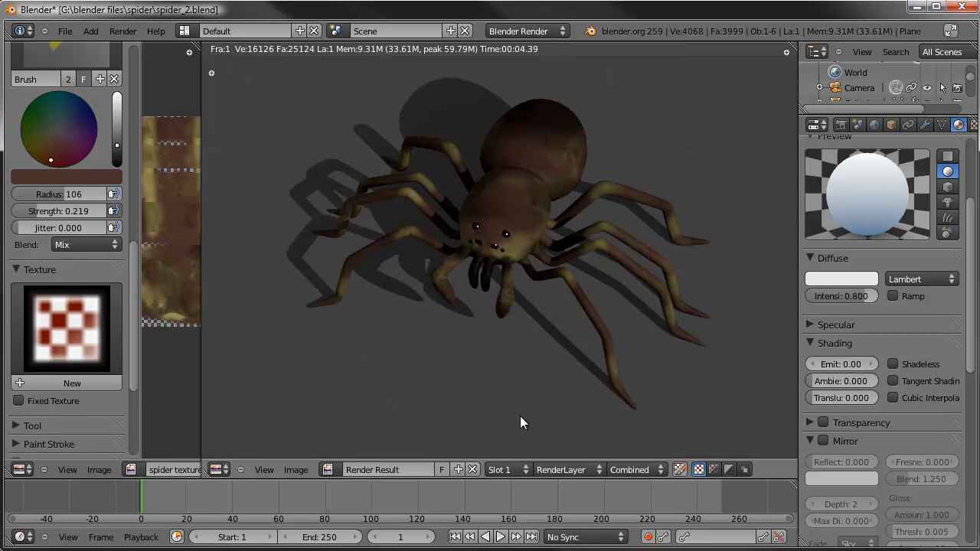
{"action": "left_click", "coordinate": [873, 124]}
{"action": "left_click", "coordinate": [867, 161]}
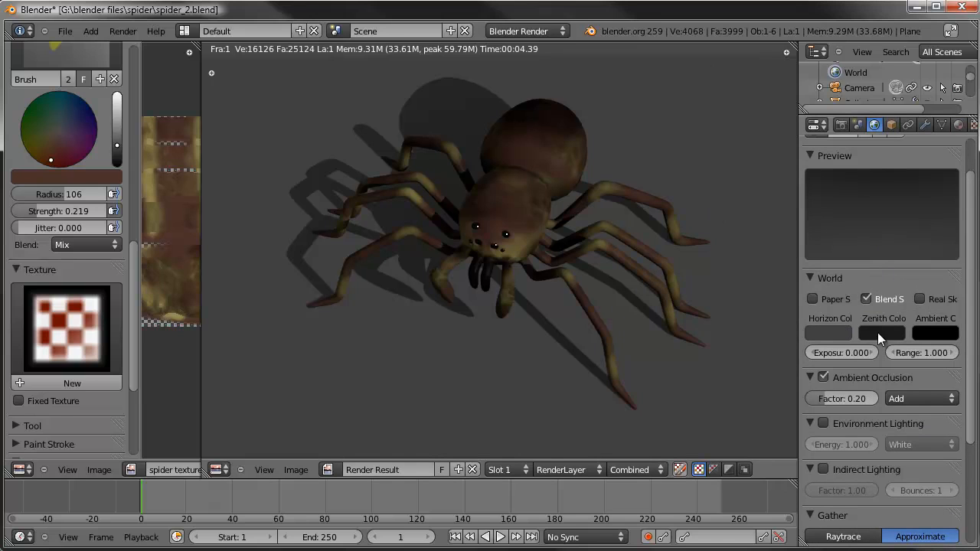
{"action": "left_click", "coordinate": [842, 333]}
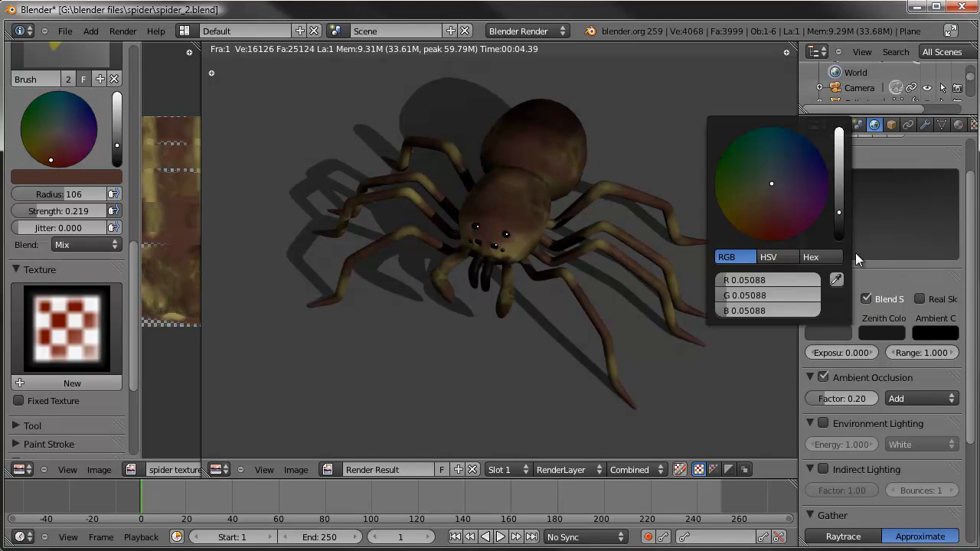
{"action": "left_click_drag", "start_coordinate": [840, 212], "coordinate": [839, 184]}
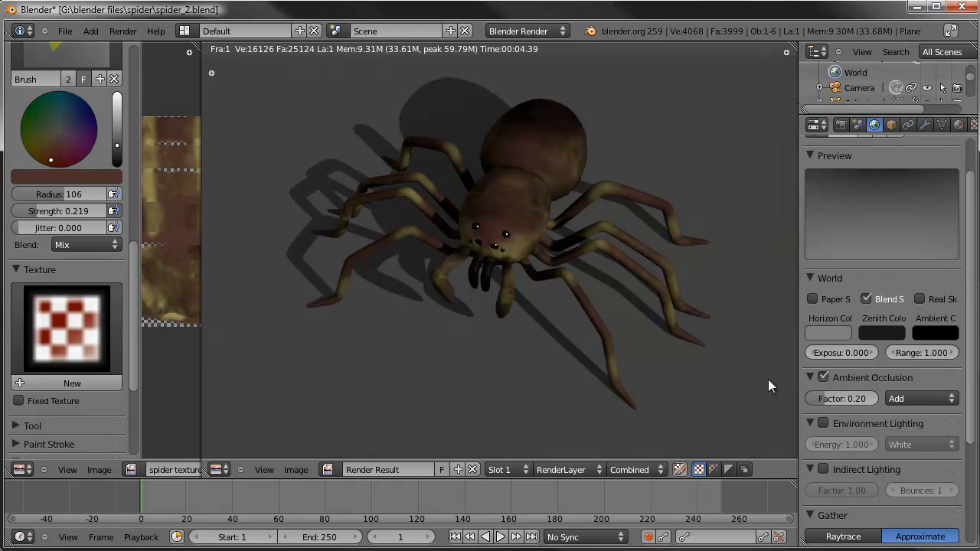
Render the scene again, inspect the spider and its background in the whole image, and return to the 3D view
{"action": "key", "text": "F12"}
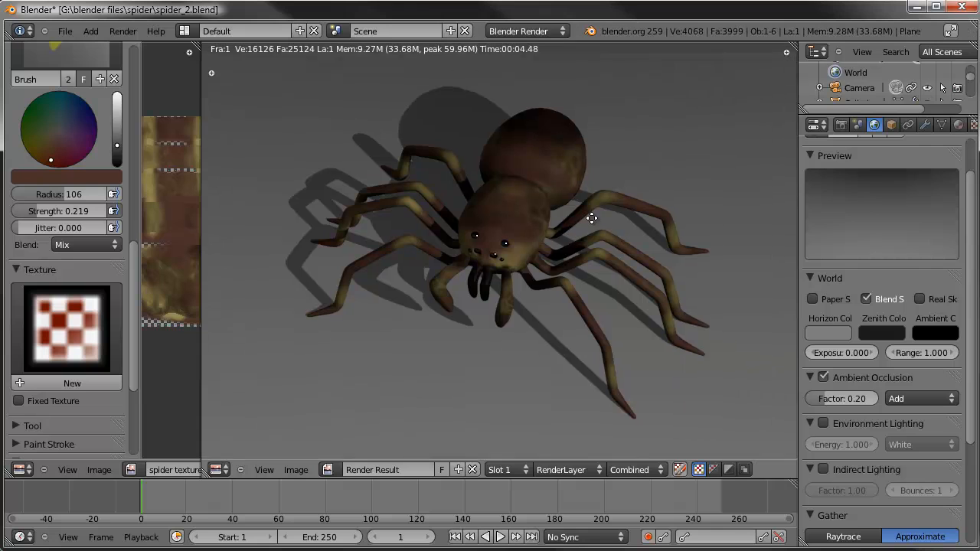
{"action": "scroll", "coordinate": [590, 224], "scroll_direction": "down", "scroll_amount": 3}
{"action": "scroll", "coordinate": [443, 212], "scroll_direction": "up", "scroll_amount": 2}
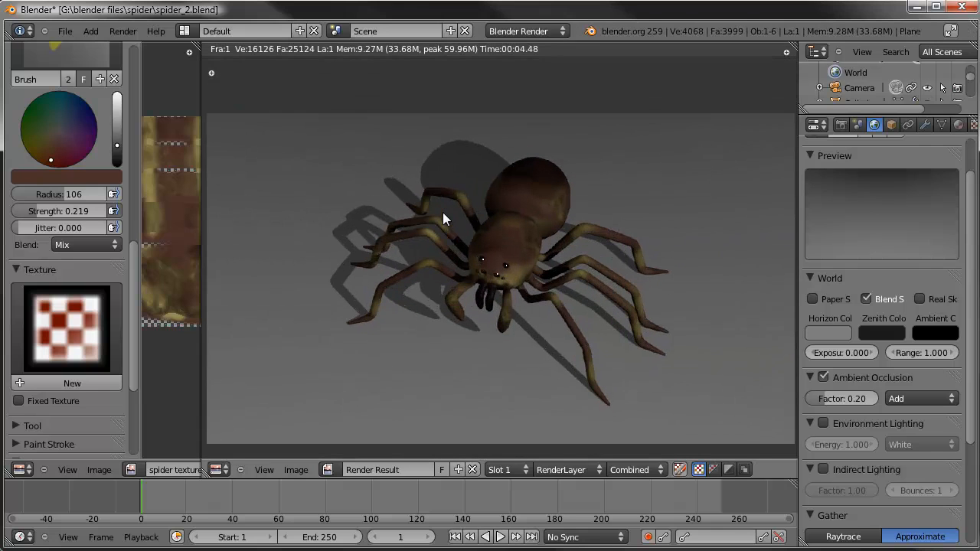
{"action": "scroll", "coordinate": [540, 278], "scroll_direction": "up", "scroll_amount": 1}
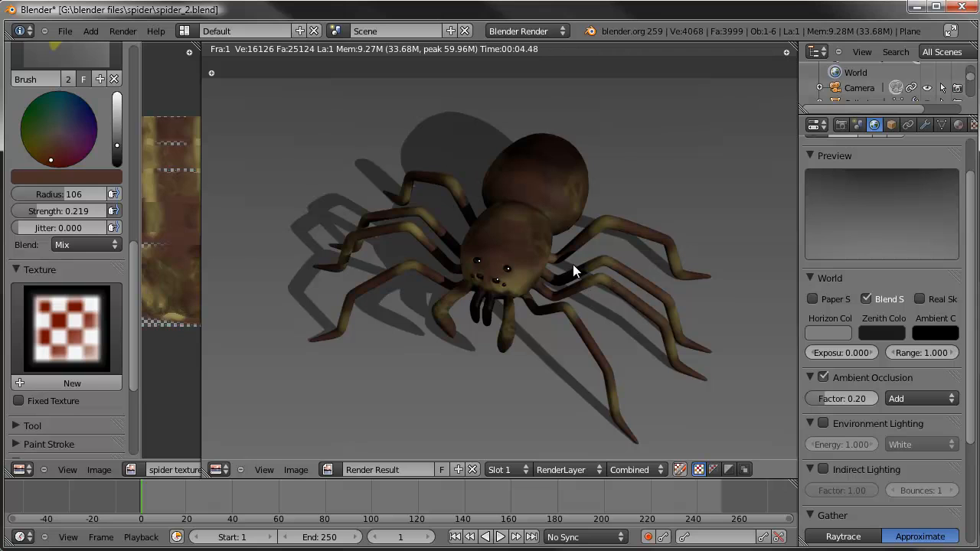
{"action": "key", "text": "Escape"}
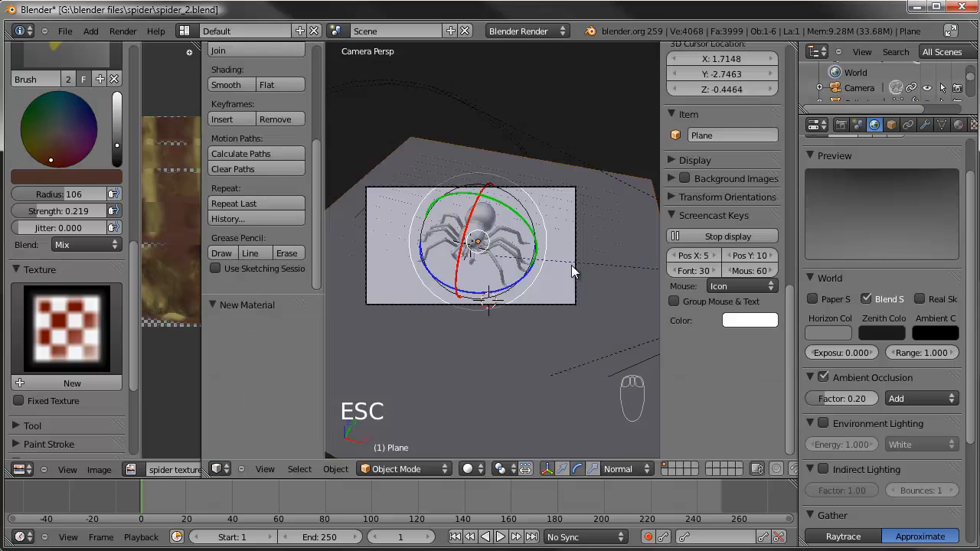
Select the spider mesh and add a particle system named "spiderfuzzy" to it
{"action": "scroll", "coordinate": [534, 251], "scroll_direction": "up", "scroll_amount": 3}
{"action": "right_click", "coordinate": [509, 233]}
{"action": "middle_click_drag", "start_coordinate": [509, 233], "coordinate": [545, 283]}
{"action": "middle_click_drag", "start_coordinate": [950, 127], "coordinate": [853, 129]}
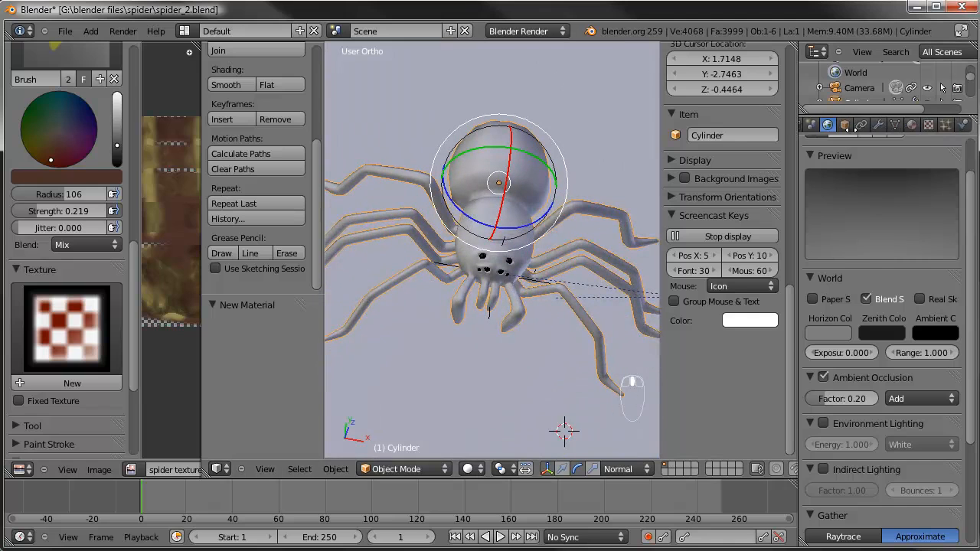
{"action": "left_click", "coordinate": [945, 125]}
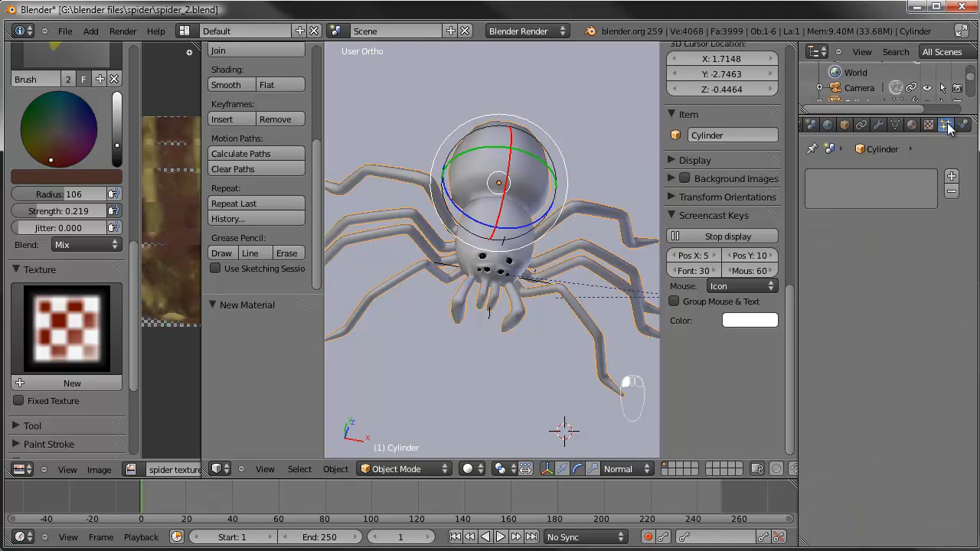
{"action": "left_click", "coordinate": [951, 178]}
{"action": "left_click", "coordinate": [914, 218]}
{"action": "type", "text": "spiderfuzzy"}
{"action": "key", "text": "Return"}
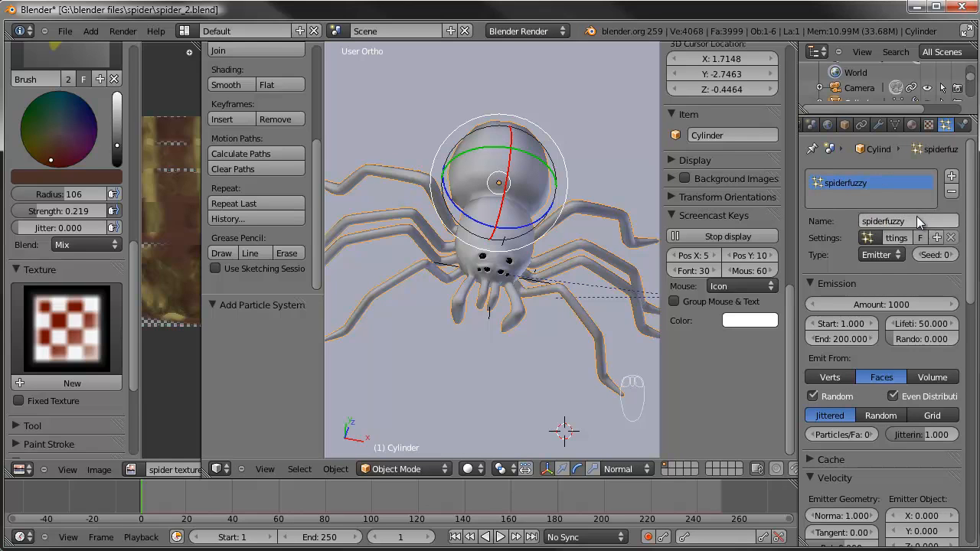
Change the spiderfuzzy particle system's type to Hair and enable its advanced settings
{"action": "left_click", "coordinate": [877, 254]}
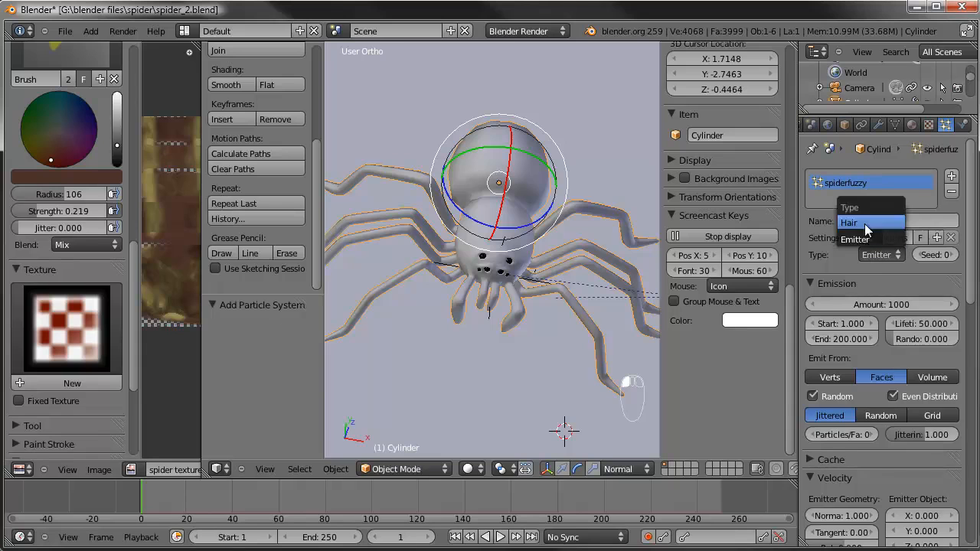
{"action": "left_click", "coordinate": [864, 223]}
{"action": "scroll", "coordinate": [521, 219], "scroll_direction": "down", "scroll_amount": 5}
{"action": "scroll", "coordinate": [520, 219], "scroll_direction": "up", "scroll_amount": 2}
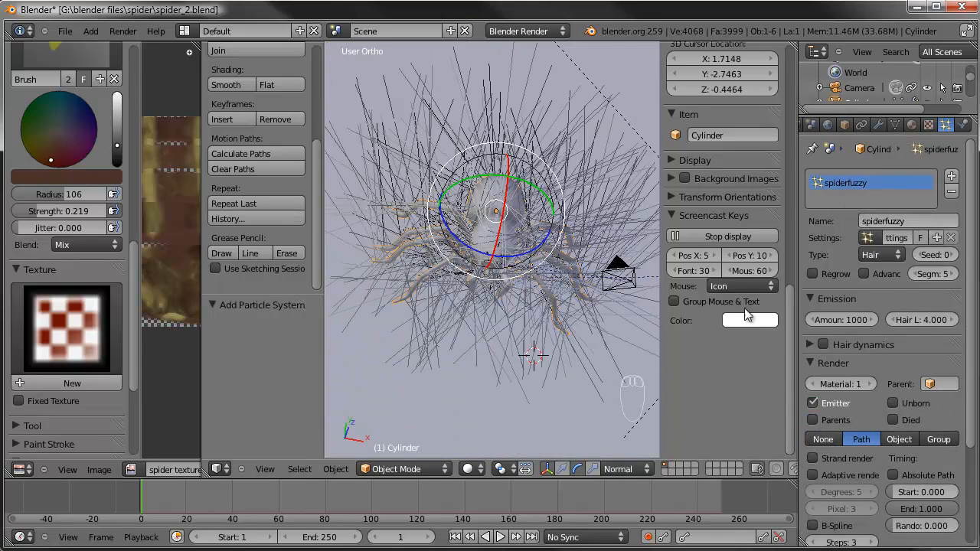
{"action": "left_click", "coordinate": [865, 273]}
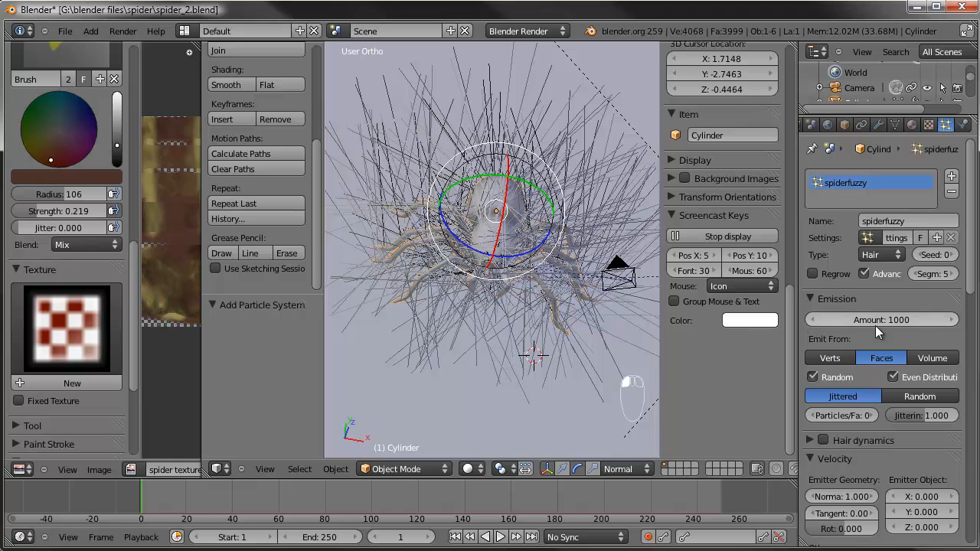
Try a normal emitter velocity of 0.05 for the hair and inspect its length on the spider
{"action": "scroll", "coordinate": [874, 330], "scroll_direction": "down", "scroll_amount": 4}
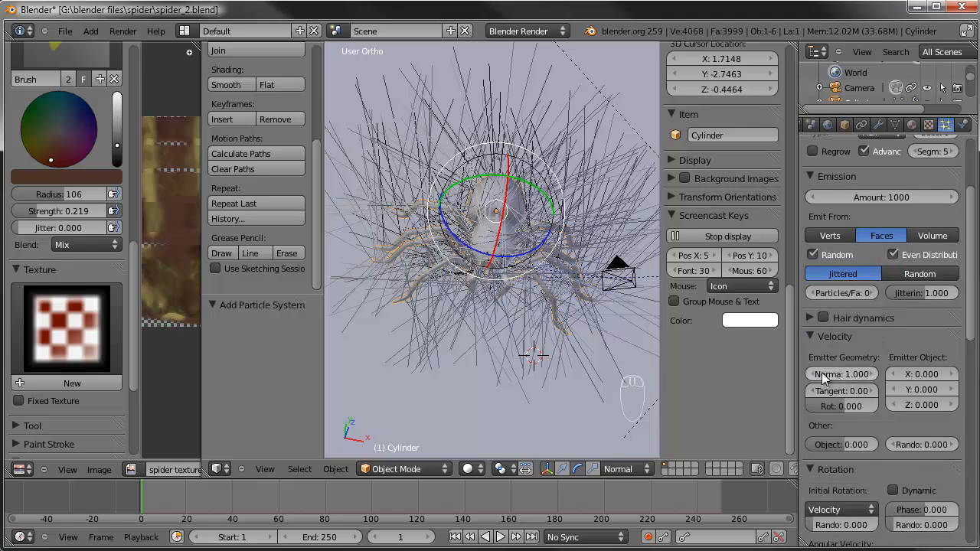
{"action": "left_click_drag", "start_coordinate": [853, 374], "coordinate": [808, 377]}
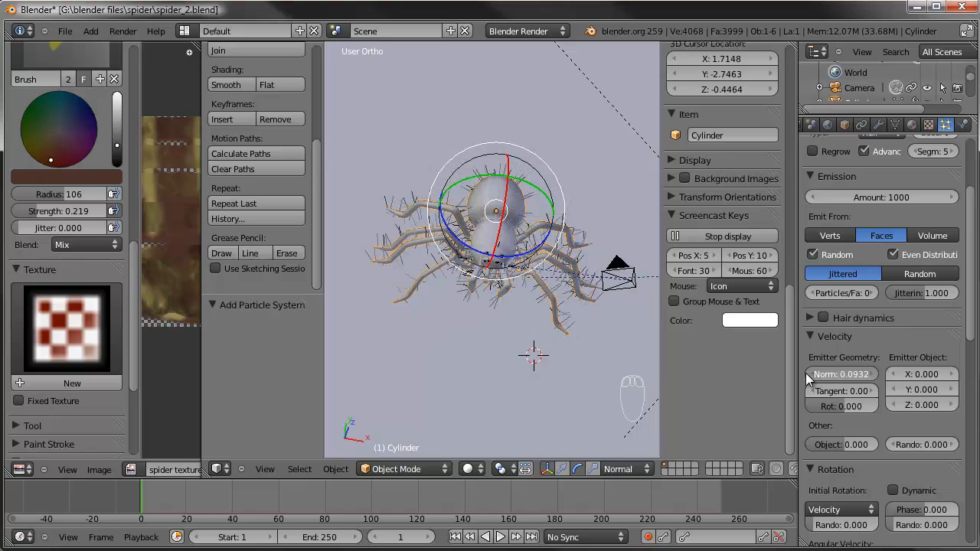
{"action": "scroll", "coordinate": [616, 301], "scroll_direction": "up", "scroll_amount": 4}
{"action": "left_click", "coordinate": [859, 373]}
{"action": "type", "text": ".05"}
{"action": "key", "text": "KP_Enter"}
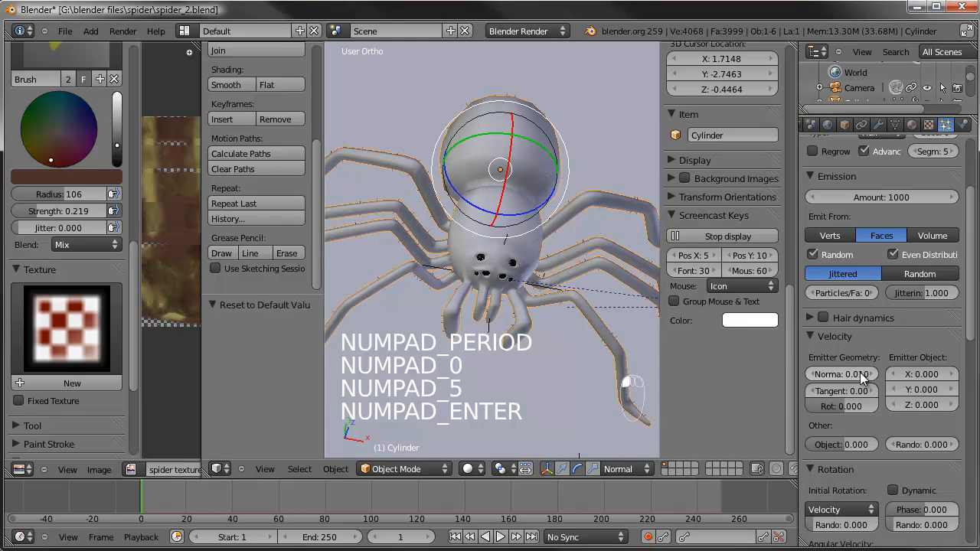
{"action": "left_click", "coordinate": [863, 375]}
{"action": "type", "text": ".05"}
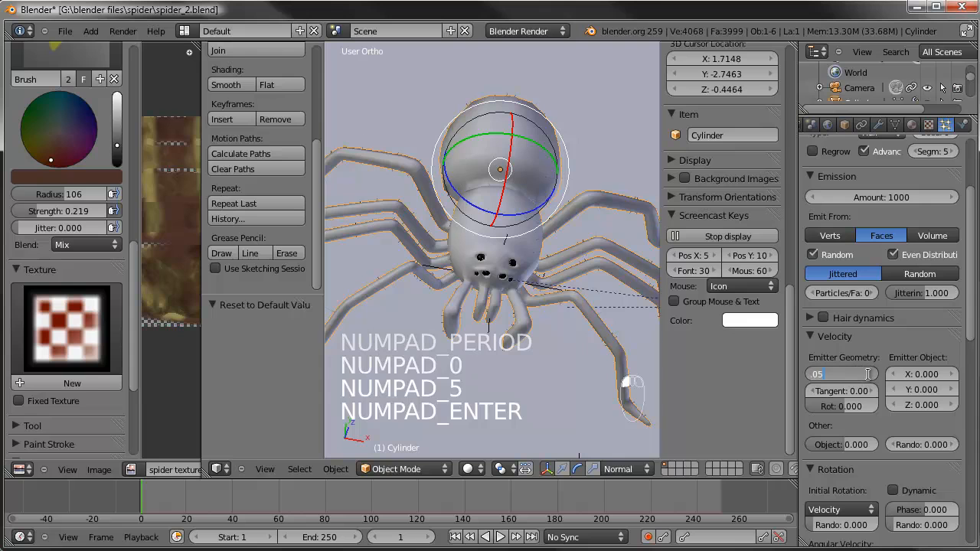
{"action": "key", "text": "KP_Enter"}
{"action": "middle_click_drag", "start_coordinate": [518, 350], "coordinate": [470, 275]}
Set the hair's normal emitter velocity to 0.03 and look over the hairs on the spider
{"action": "left_click", "coordinate": [843, 374]}
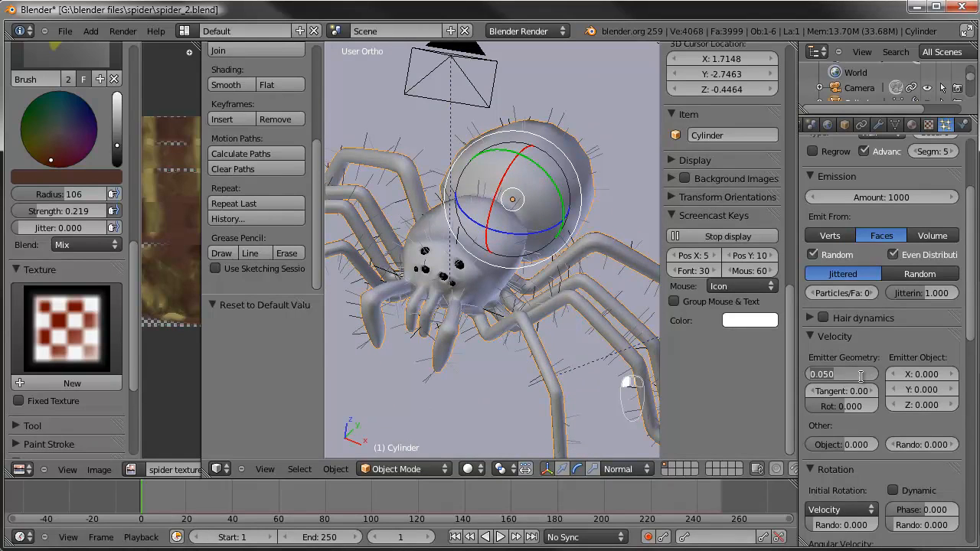
{"action": "key", "text": "BackSpace"}
{"action": "type", "text": "0.03"}
{"action": "key", "text": "Return"}
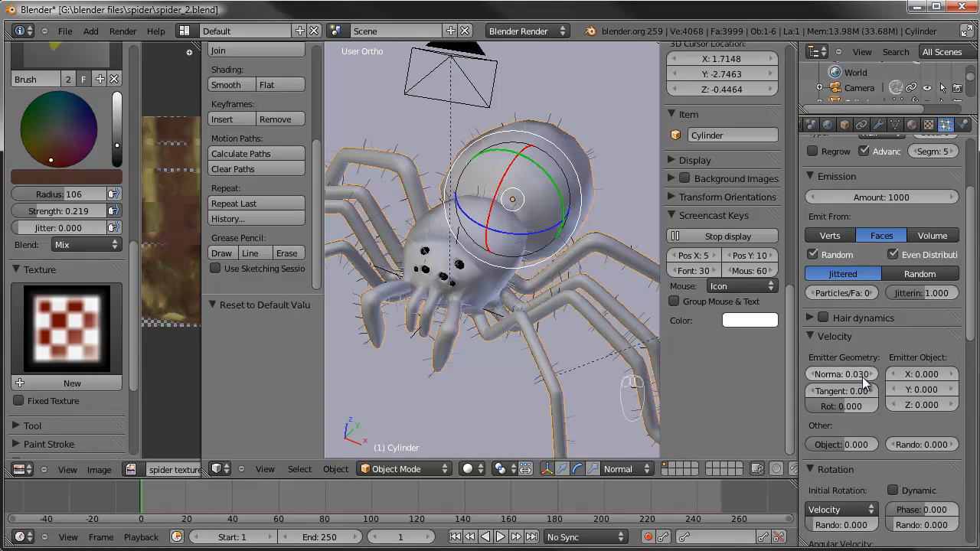
{"action": "middle_click_drag", "start_coordinate": [466, 280], "coordinate": [521, 305]}
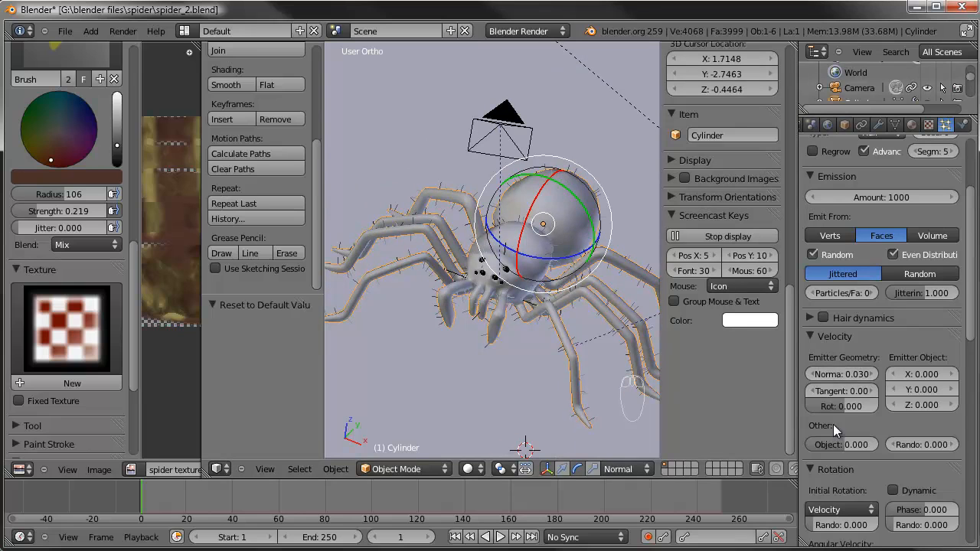
Check which material slot the hair particles use and rename the spider's Material.001 as "spider texture"
{"action": "scroll", "coordinate": [833, 424], "scroll_direction": "down", "scroll_amount": 8}
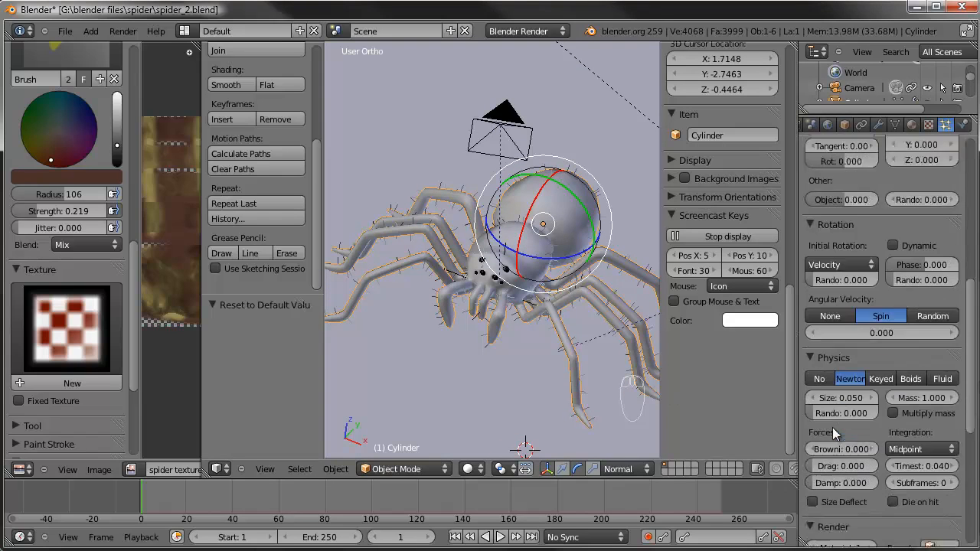
{"action": "scroll", "coordinate": [832, 427], "scroll_direction": "down", "scroll_amount": 6}
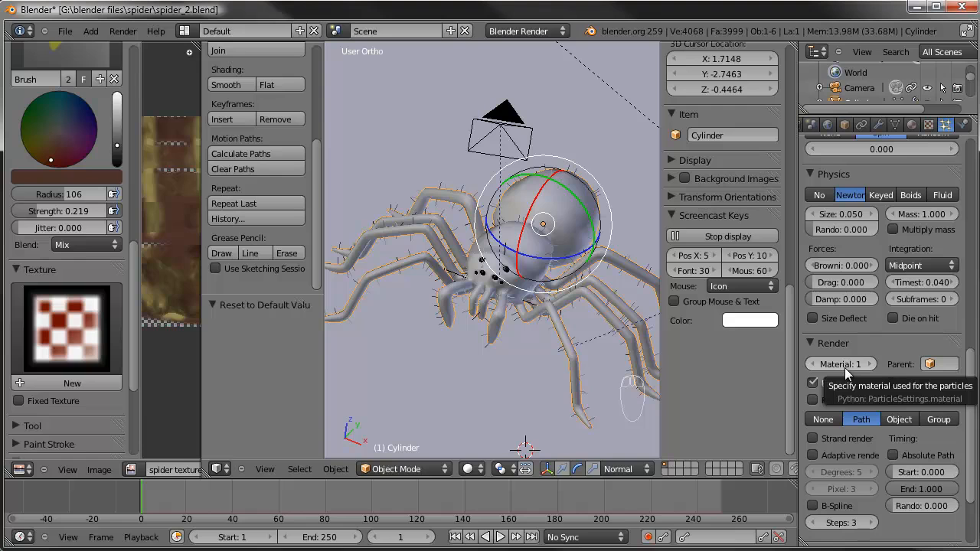
{"action": "scroll", "coordinate": [863, 357], "scroll_direction": "up", "scroll_amount": 6}
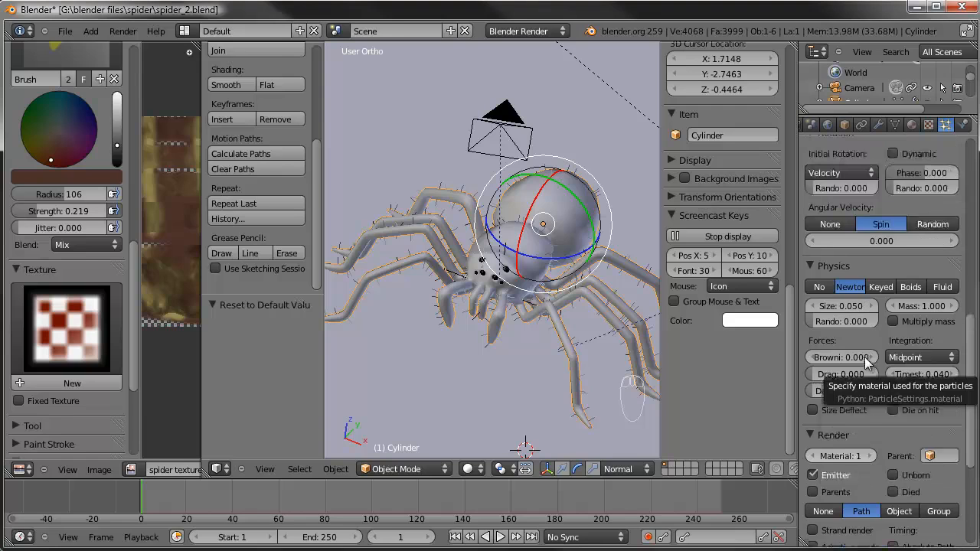
{"action": "scroll", "coordinate": [863, 356], "scroll_direction": "up", "scroll_amount": 8}
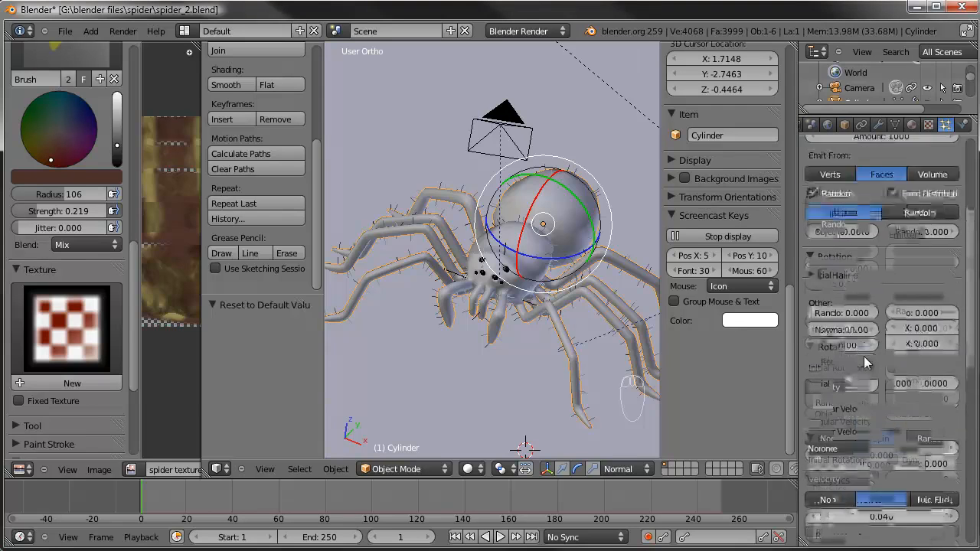
{"action": "left_click", "coordinate": [928, 124]}
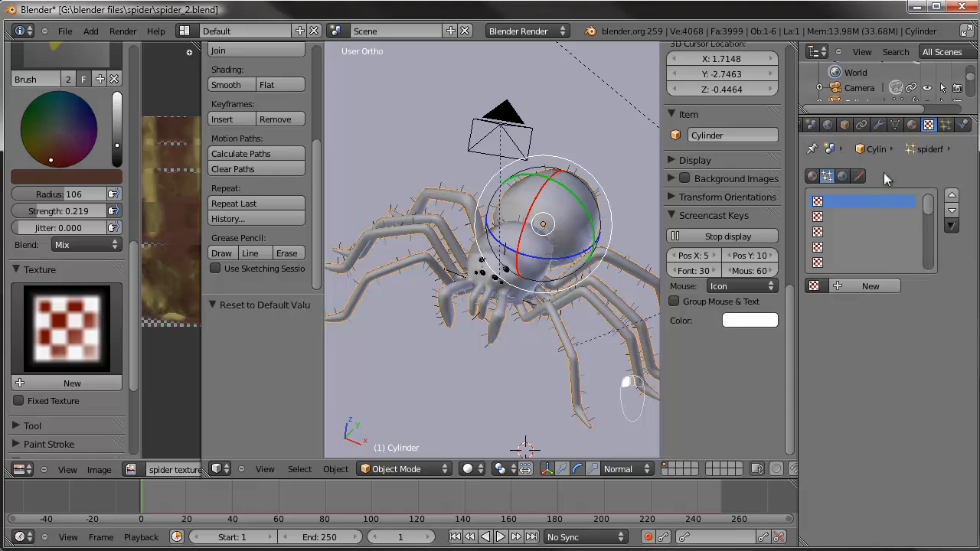
{"action": "left_click", "coordinate": [911, 125]}
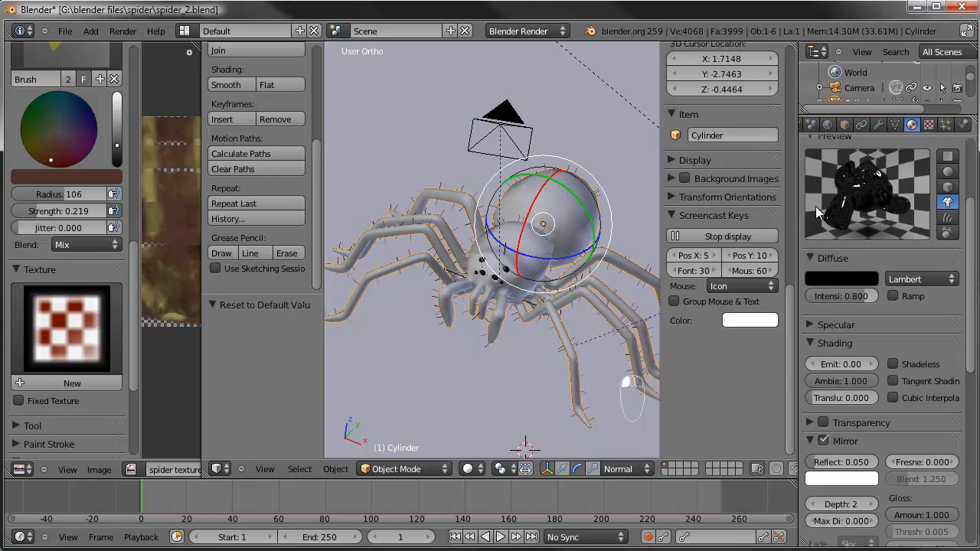
{"action": "scroll", "coordinate": [861, 170], "scroll_direction": "up", "scroll_amount": 4}
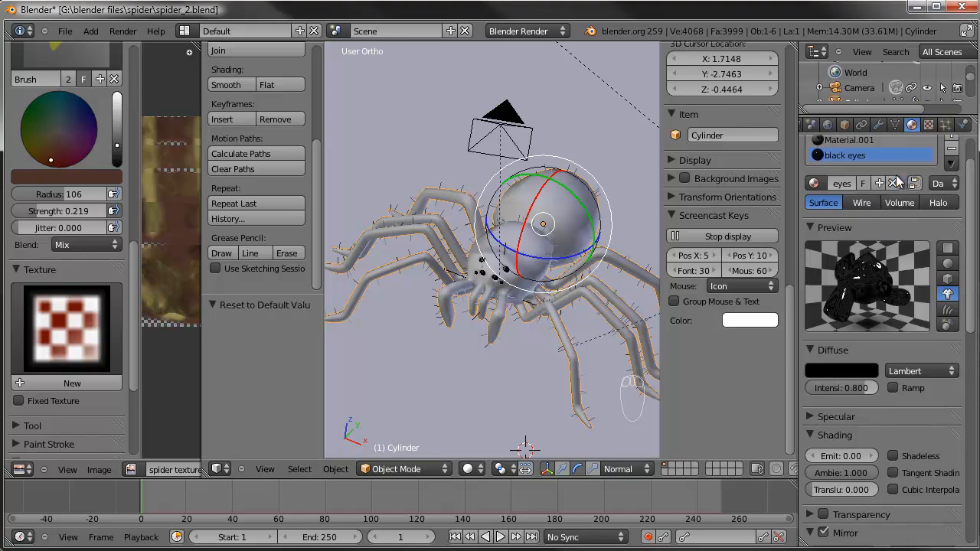
{"action": "left_click", "coordinate": [861, 170]}
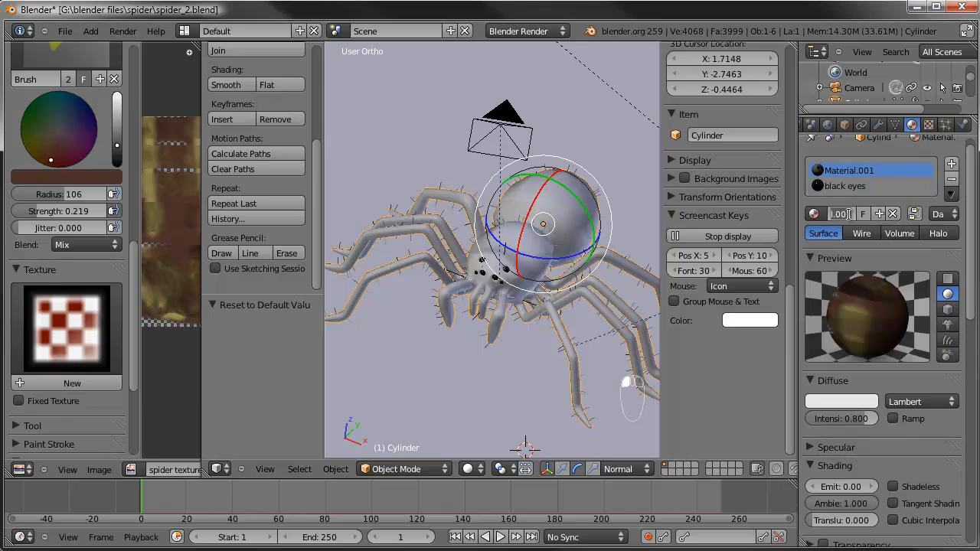
{"action": "type", "text": "spider tex"}
{"action": "key", "text": "Return"}
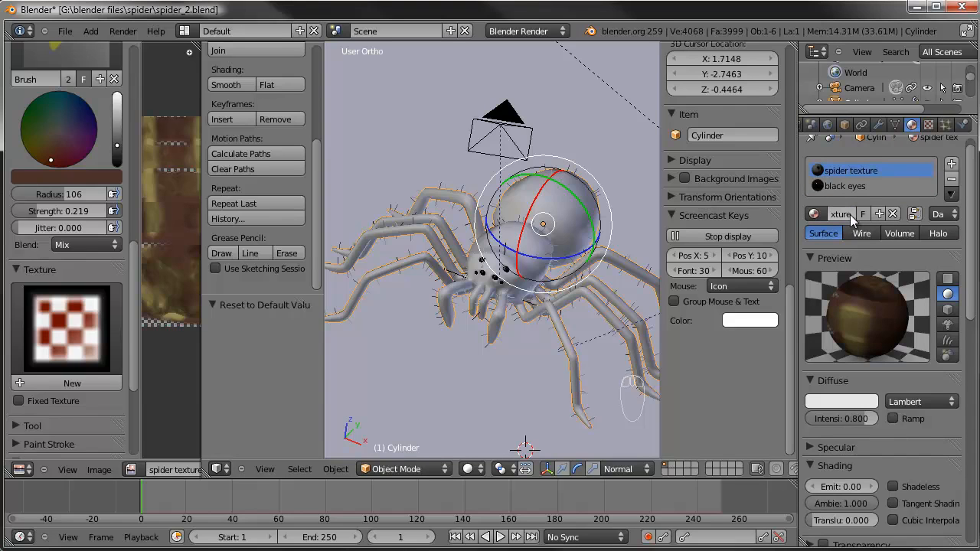
Save the scene as a new file named spider_2b.blend
{"action": "left_click", "coordinate": [68, 32]}
{"action": "left_click", "coordinate": [131, 137]}
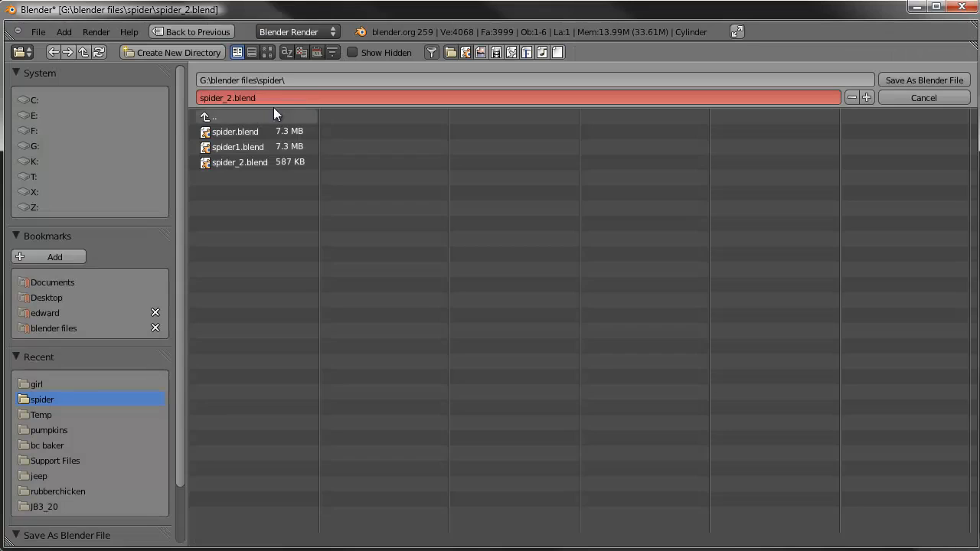
{"action": "left_click", "coordinate": [229, 97]}
{"action": "type", "text": "b"}
{"action": "left_click", "coordinate": [902, 80]}
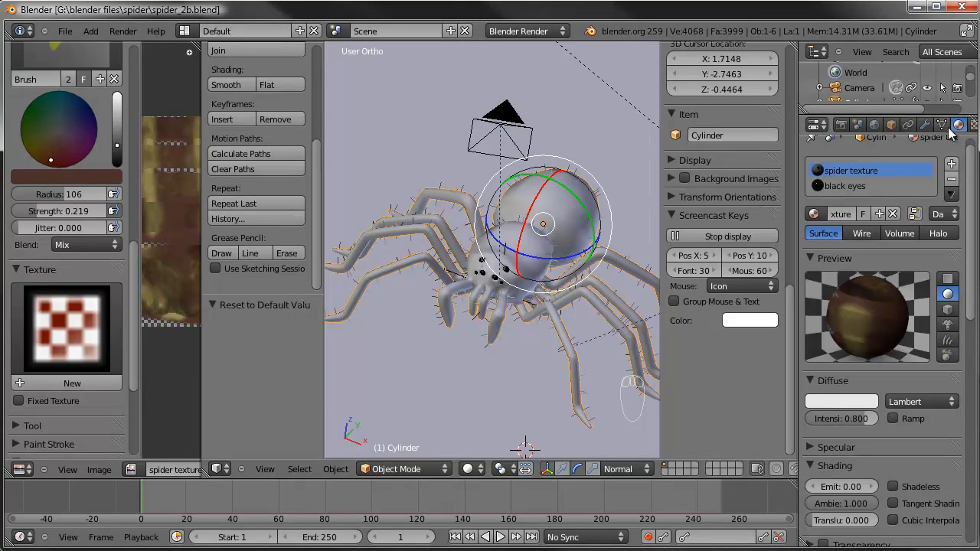
Rename the image texture of the spider texture material as "texture map"
{"action": "middle_click_drag", "start_coordinate": [948, 128], "coordinate": [922, 129]}
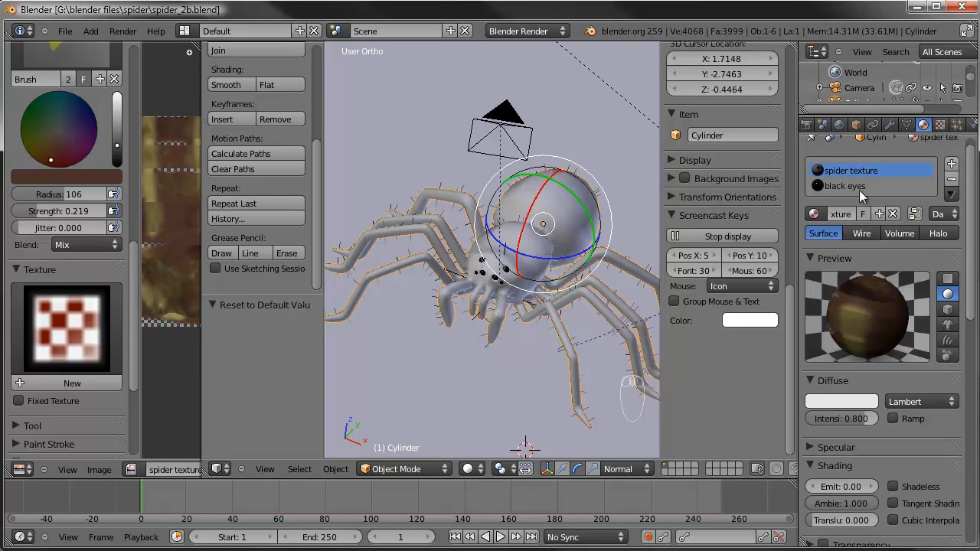
{"action": "left_click", "coordinate": [939, 125]}
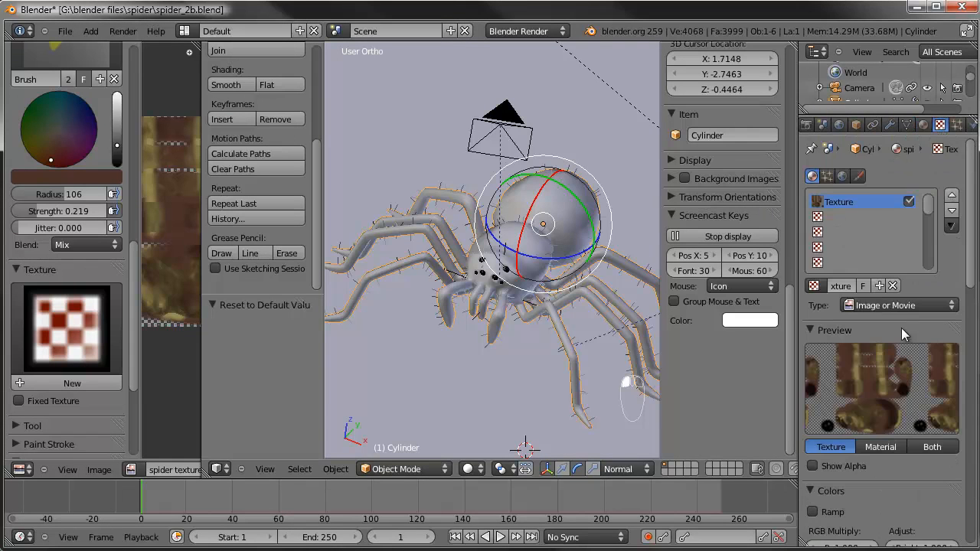
{"action": "left_click", "coordinate": [834, 215]}
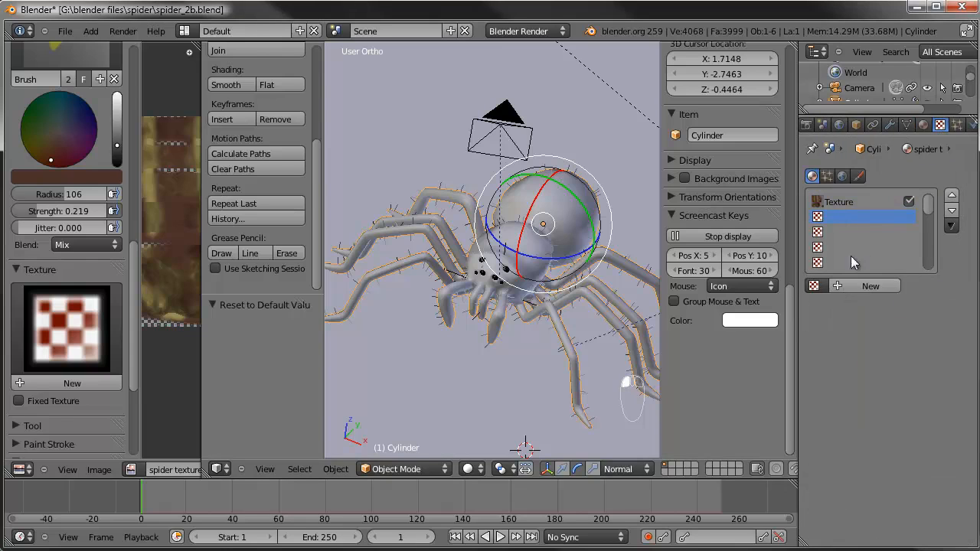
{"action": "left_click", "coordinate": [847, 202]}
{"action": "type", "text": "norma"}
{"action": "type", "text": "p"}
{"action": "key", "text": "Return"}
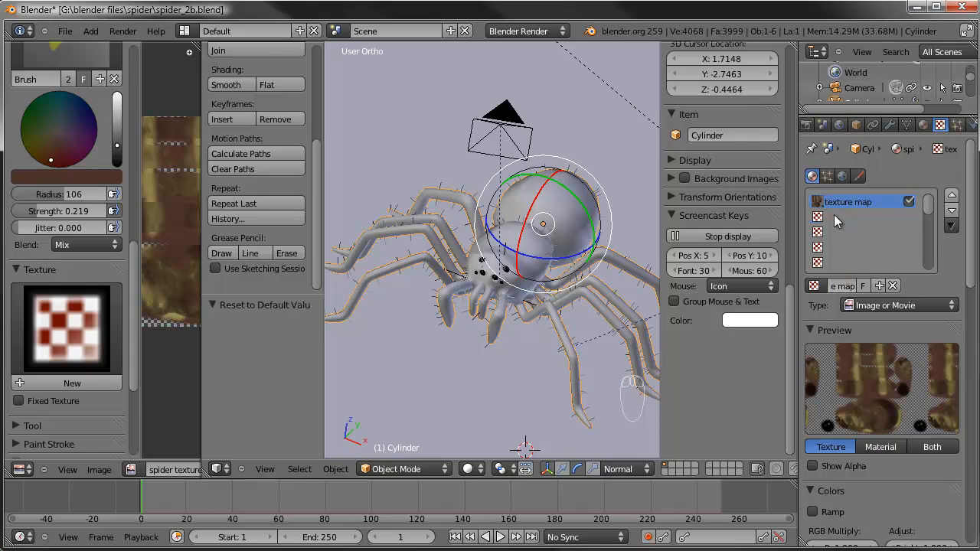
Add a new Blend texture in the second texture slot and show alpha in its preview
{"action": "left_click", "coordinate": [833, 218]}
{"action": "left_click", "coordinate": [864, 286]}
{"action": "left_click", "coordinate": [864, 305]}
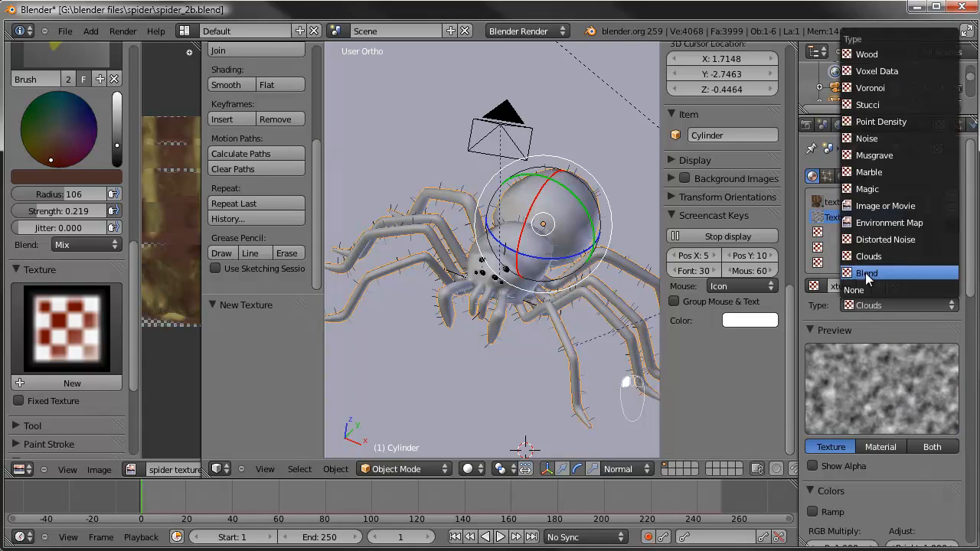
{"action": "left_click", "coordinate": [865, 272]}
{"action": "scroll", "coordinate": [845, 393], "scroll_direction": "down", "scroll_amount": 2}
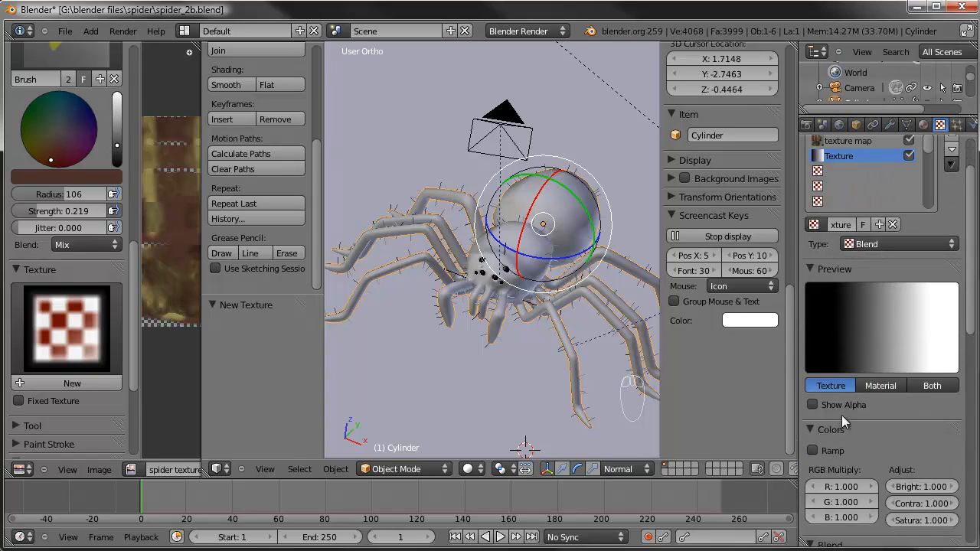
{"action": "left_click", "coordinate": [813, 405]}
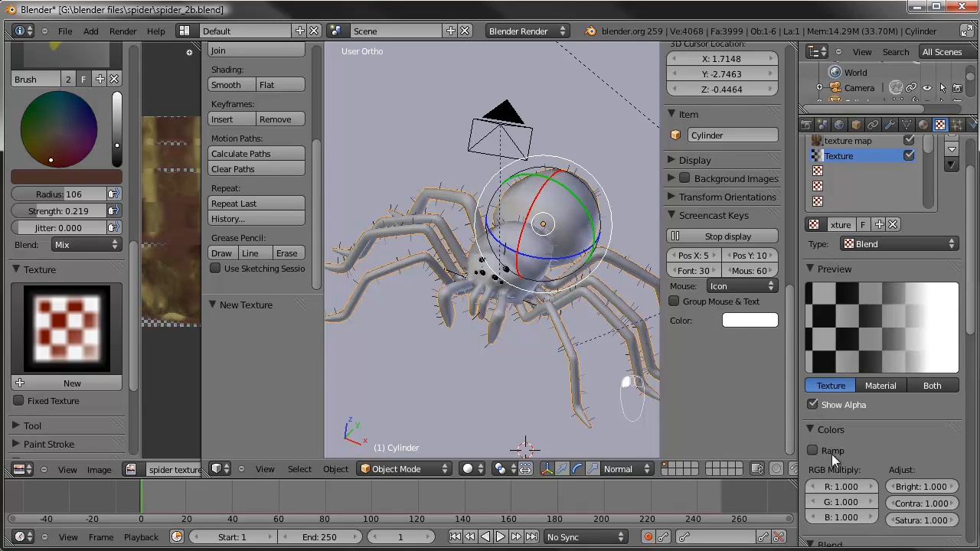
Enable the blend texture's color ramp and set its end stop to black with alpha 0
{"action": "left_click", "coordinate": [812, 451]}
{"action": "scroll", "coordinate": [854, 448], "scroll_direction": "down", "scroll_amount": 2}
{"action": "left_click", "coordinate": [956, 426]}
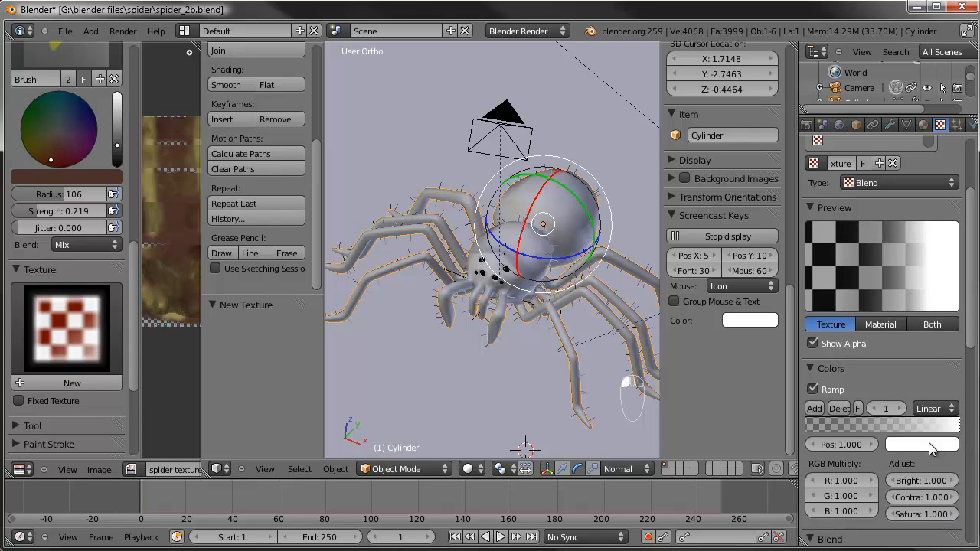
{"action": "left_click", "coordinate": [928, 443]}
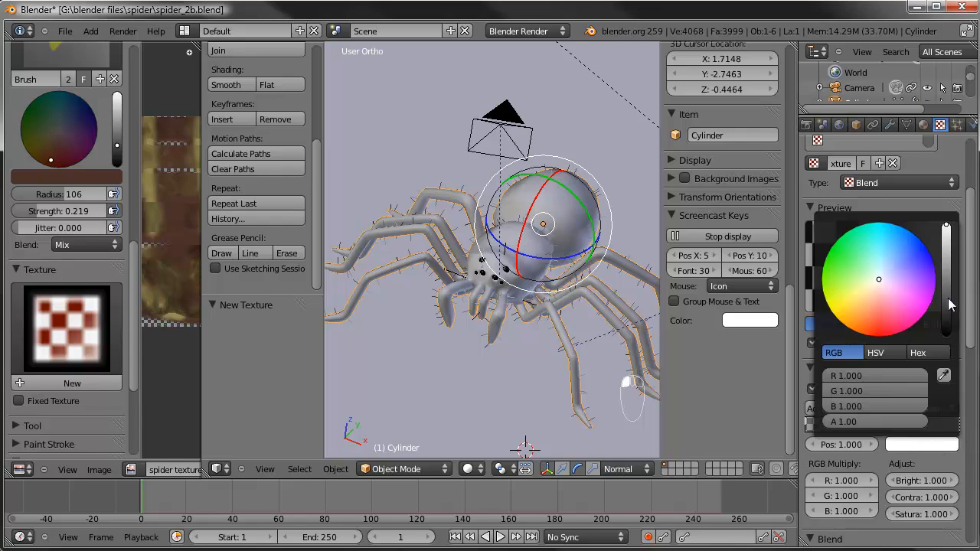
{"action": "left_click_drag", "start_coordinate": [947, 304], "coordinate": [947, 335]}
{"action": "left_click_drag", "start_coordinate": [884, 424], "coordinate": [837, 423]}
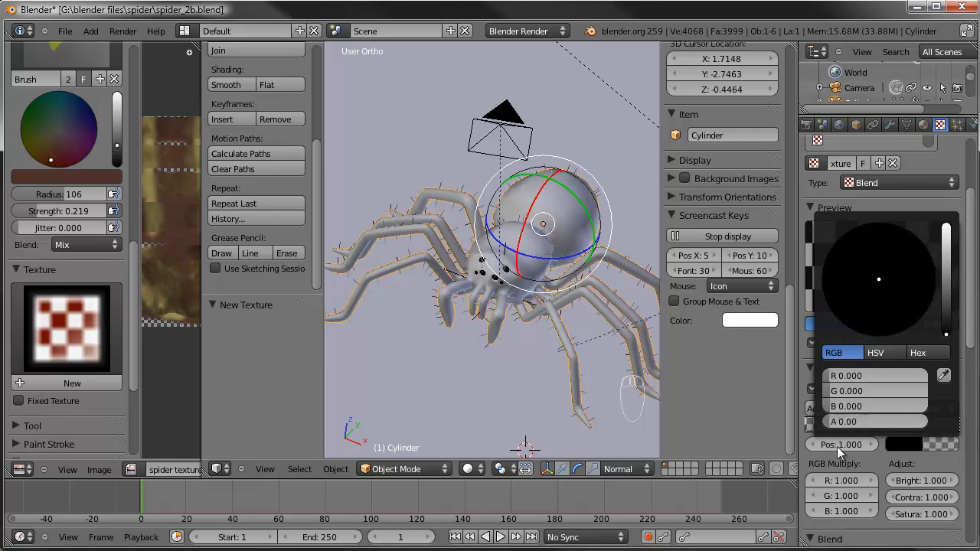
Raise the alpha of the ramp's black start stop so that it is partly opaque
{"action": "left_click", "coordinate": [804, 425]}
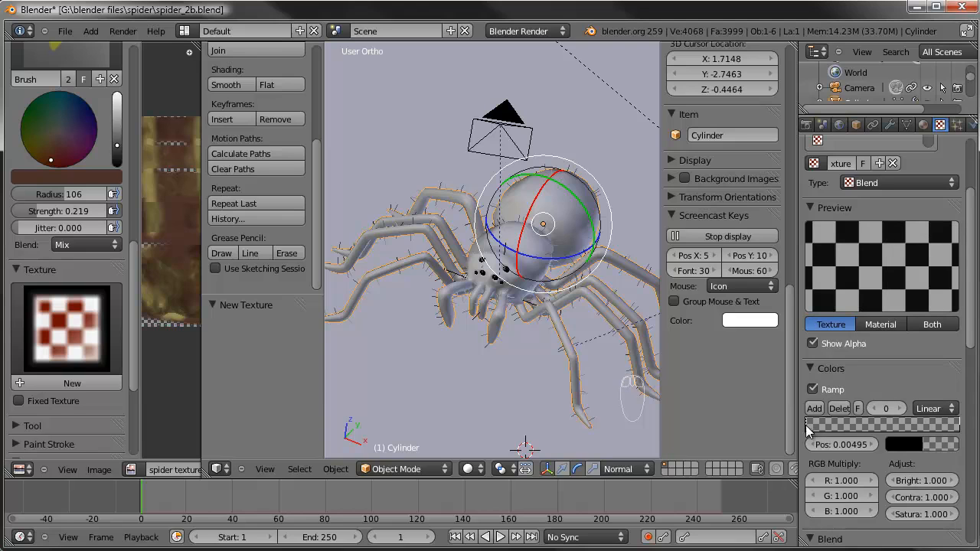
{"action": "left_click", "coordinate": [918, 444]}
{"action": "left_click_drag", "start_coordinate": [880, 422], "coordinate": [900, 417]}
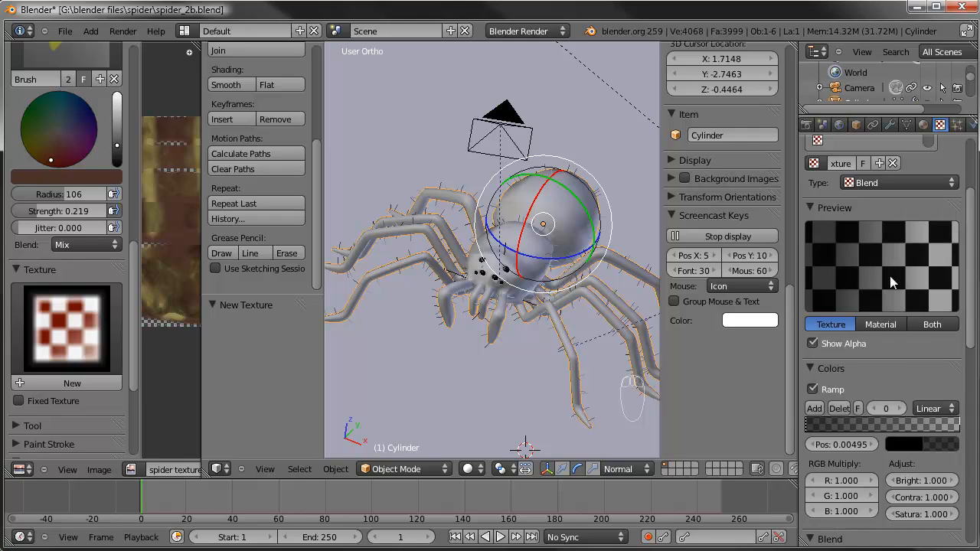
Set the blend texture's mapping coordinates to Strand / Particle
{"action": "scroll", "coordinate": [874, 390], "scroll_direction": "down", "scroll_amount": 7}
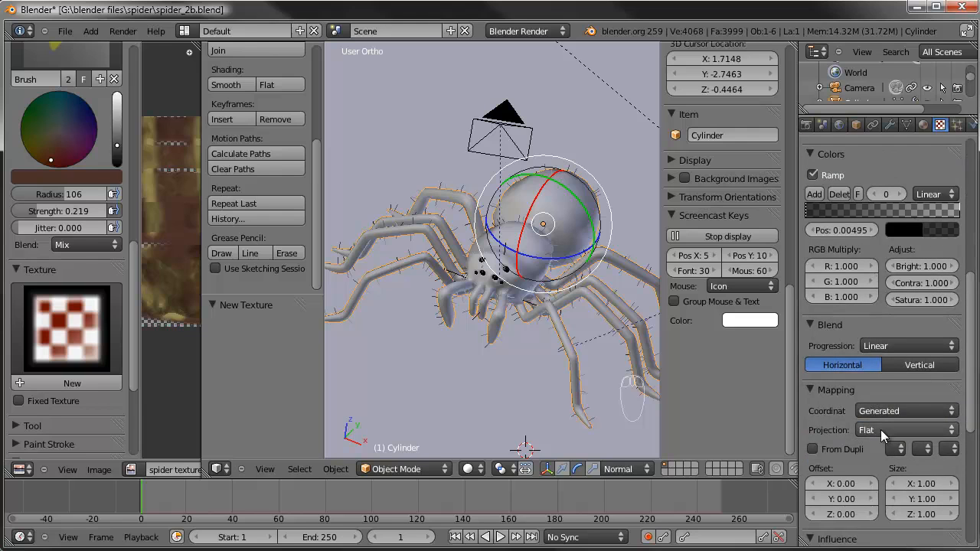
{"action": "left_click", "coordinate": [882, 410]}
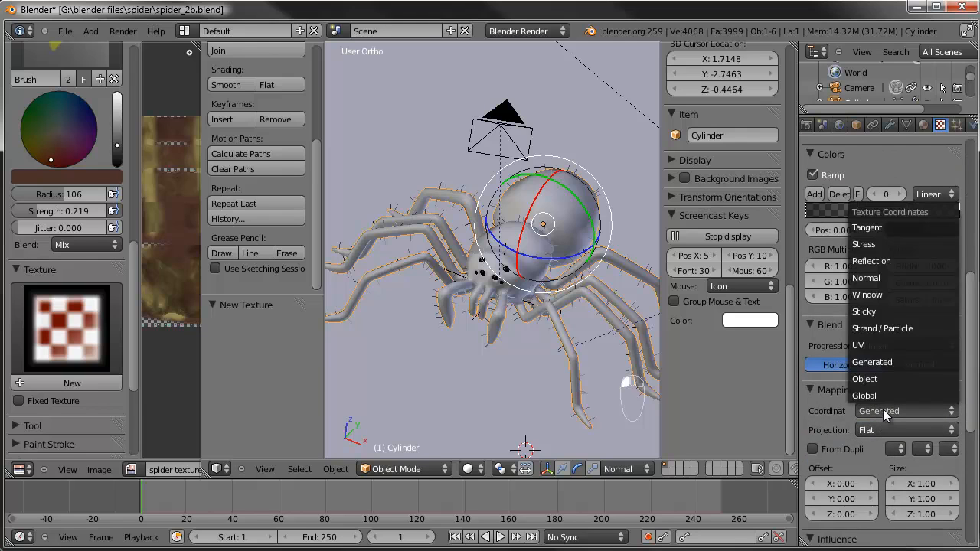
{"action": "left_click", "coordinate": [882, 328]}
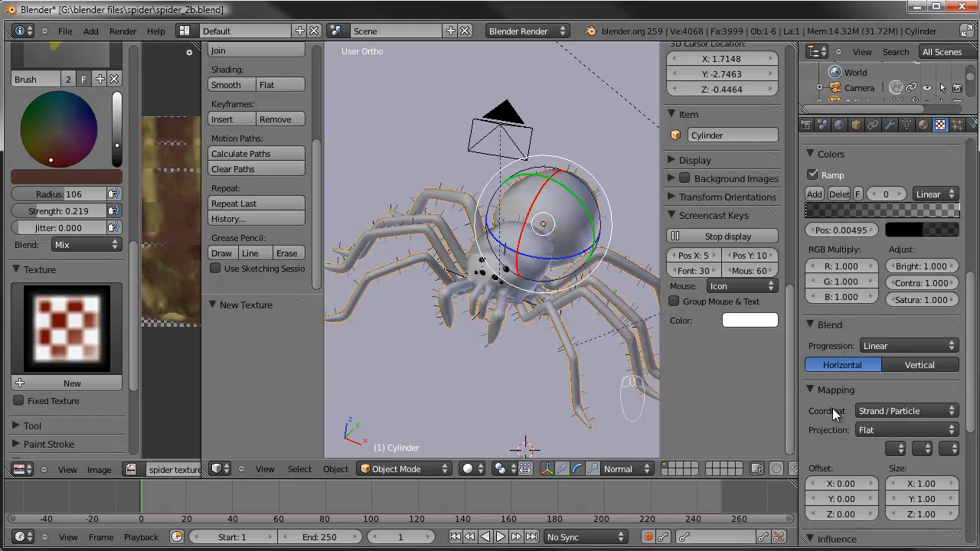
Make the blend texture influence the material's alpha instead of its diffuse color
{"action": "scroll", "coordinate": [832, 408], "scroll_direction": "down", "scroll_amount": 8}
{"action": "left_click", "coordinate": [812, 348]}
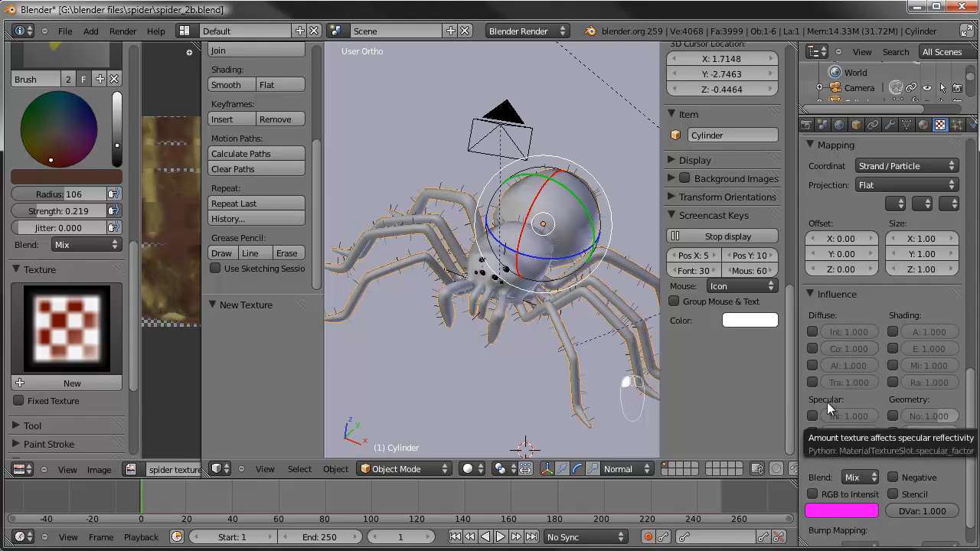
{"action": "left_click", "coordinate": [812, 365]}
{"action": "scroll", "coordinate": [863, 421], "scroll_direction": "up", "scroll_amount": 4}
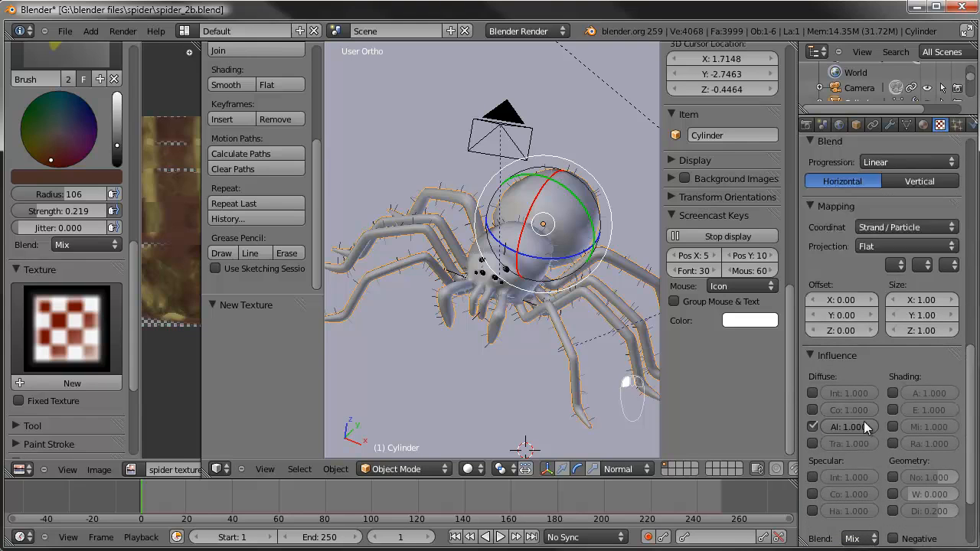
Preview the spider texture material on hair strands and enable Z Transparency with alpha 0
{"action": "left_click", "coordinate": [933, 127]}
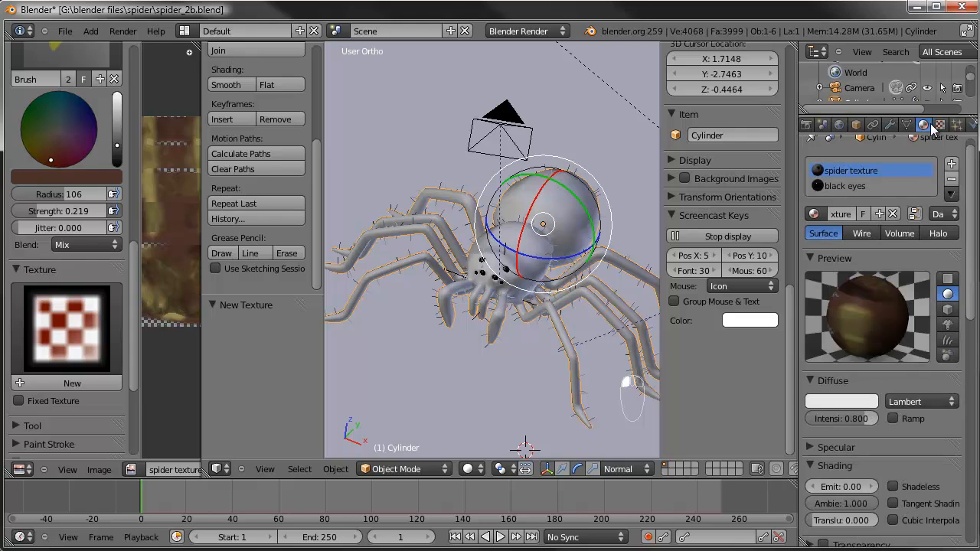
{"action": "left_click", "coordinate": [948, 341]}
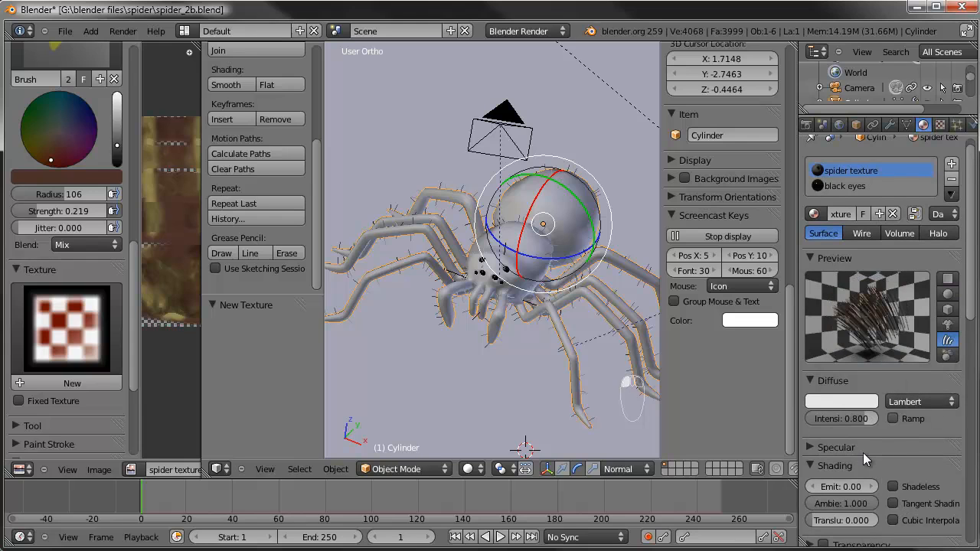
{"action": "scroll", "coordinate": [861, 453], "scroll_direction": "down", "scroll_amount": 4}
{"action": "left_click", "coordinate": [824, 421]}
{"action": "left_click", "coordinate": [809, 423]}
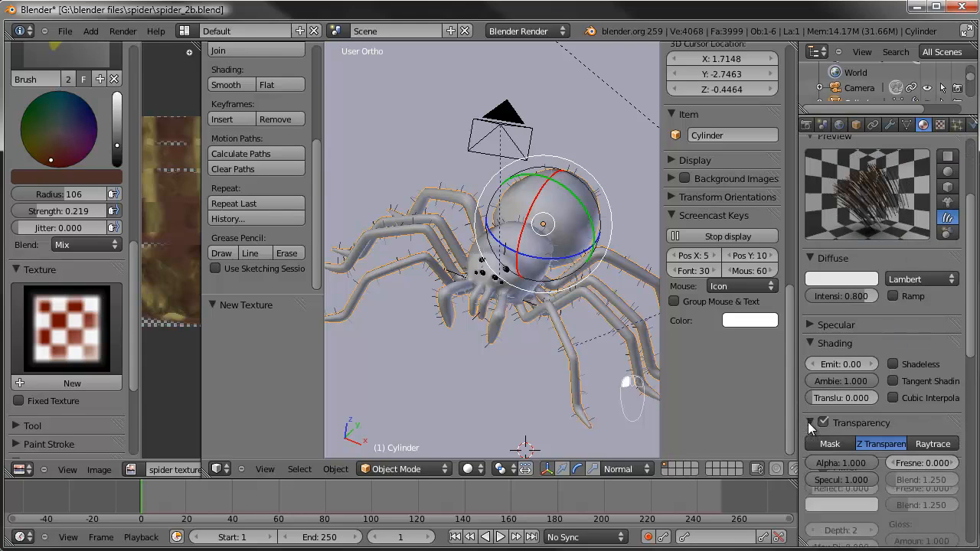
{"action": "left_click", "coordinate": [865, 462]}
{"action": "type", "text": "0"}
{"action": "key", "text": "Return"}
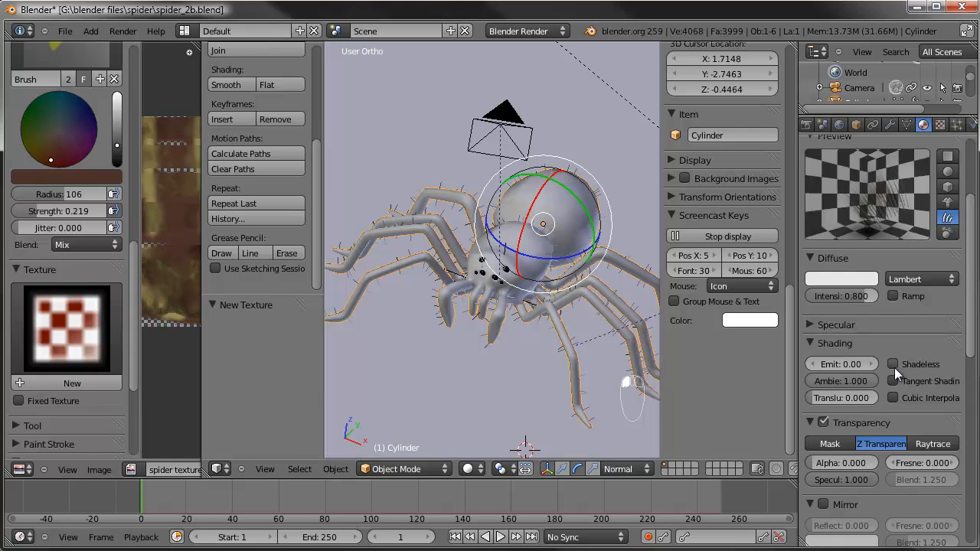
Set the material's strand tip size to 0.25
{"action": "scroll", "coordinate": [884, 389], "scroll_direction": "down", "scroll_amount": 6}
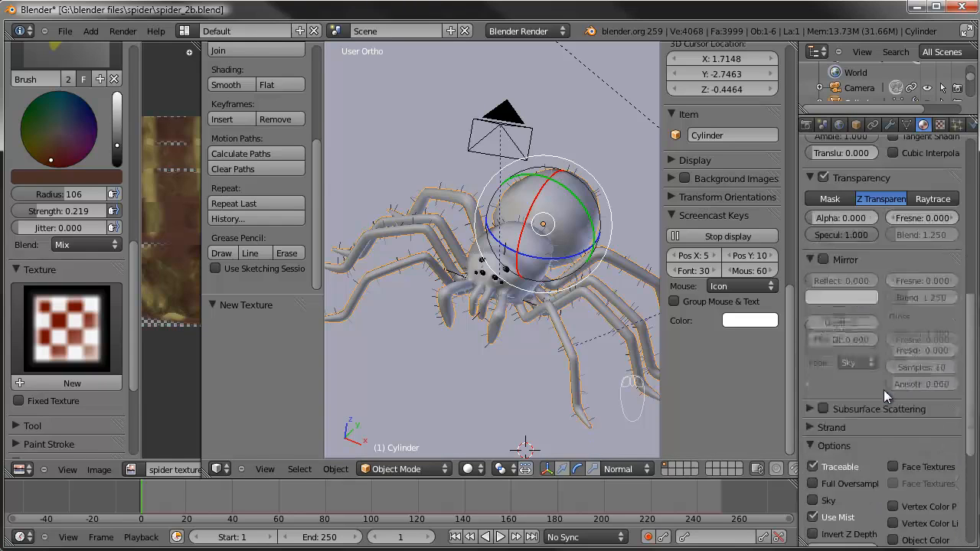
{"action": "scroll", "coordinate": [884, 390], "scroll_direction": "down", "scroll_amount": 1}
{"action": "left_click", "coordinate": [810, 397]}
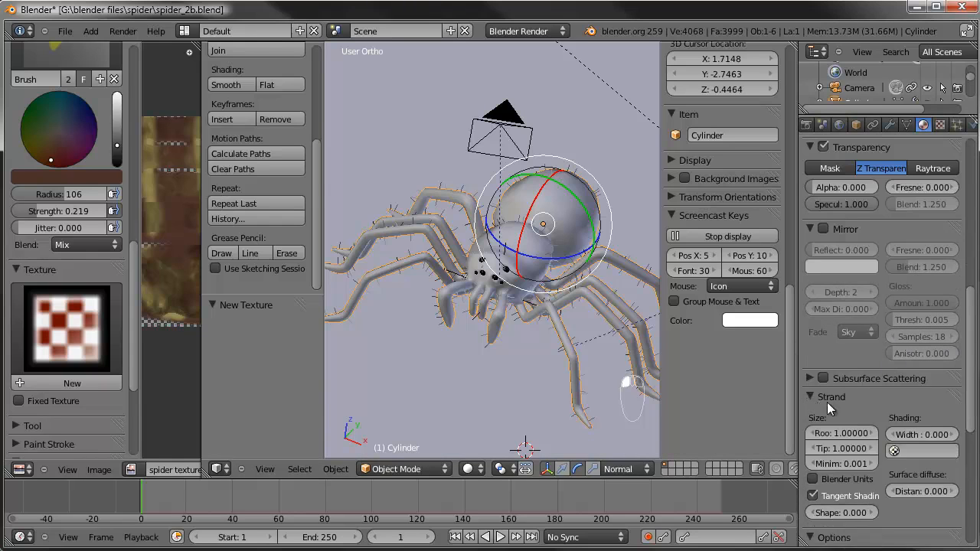
{"action": "scroll", "coordinate": [842, 403], "scroll_direction": "down", "scroll_amount": 1}
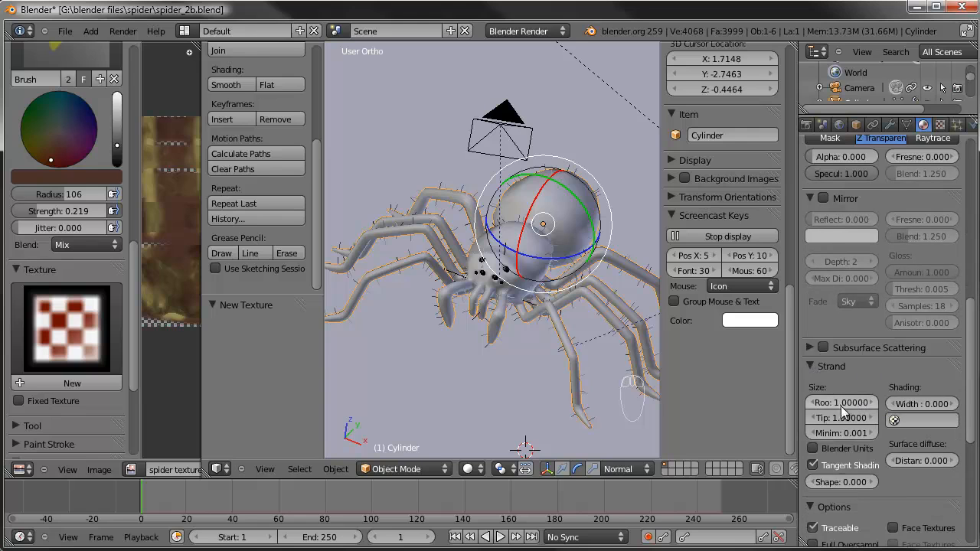
{"action": "left_click", "coordinate": [842, 421]}
{"action": "type", "text": "0.25"}
{"action": "key", "text": "Return"}
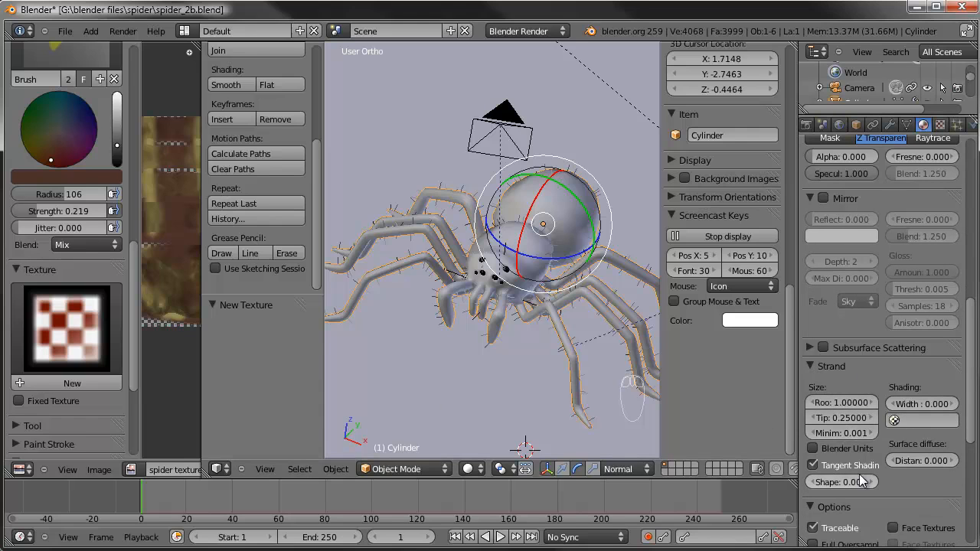
Set the spiderfuzzy hair particle system's children to Interpolated
{"action": "scroll", "coordinate": [851, 382], "scroll_direction": "up", "scroll_amount": 8}
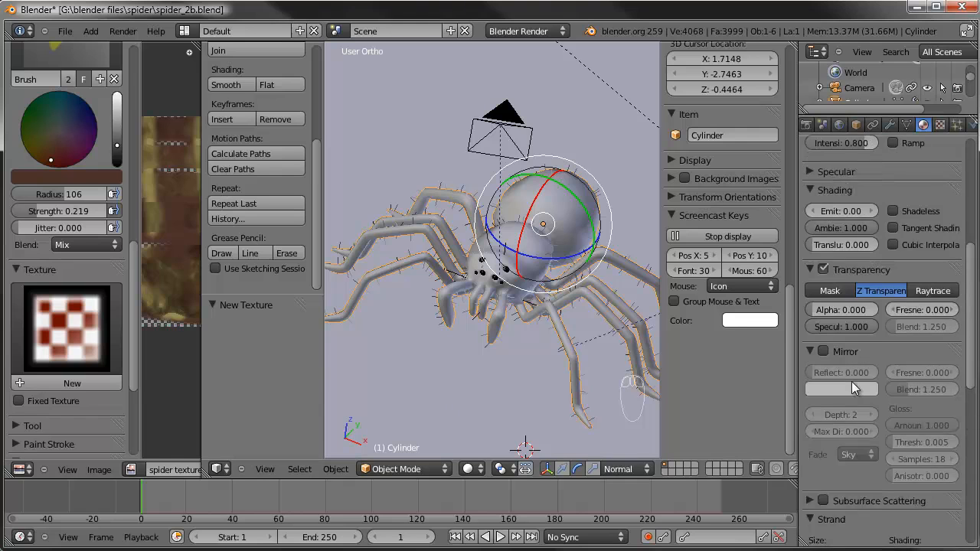
{"action": "scroll", "coordinate": [944, 274], "scroll_direction": "up", "scroll_amount": 3}
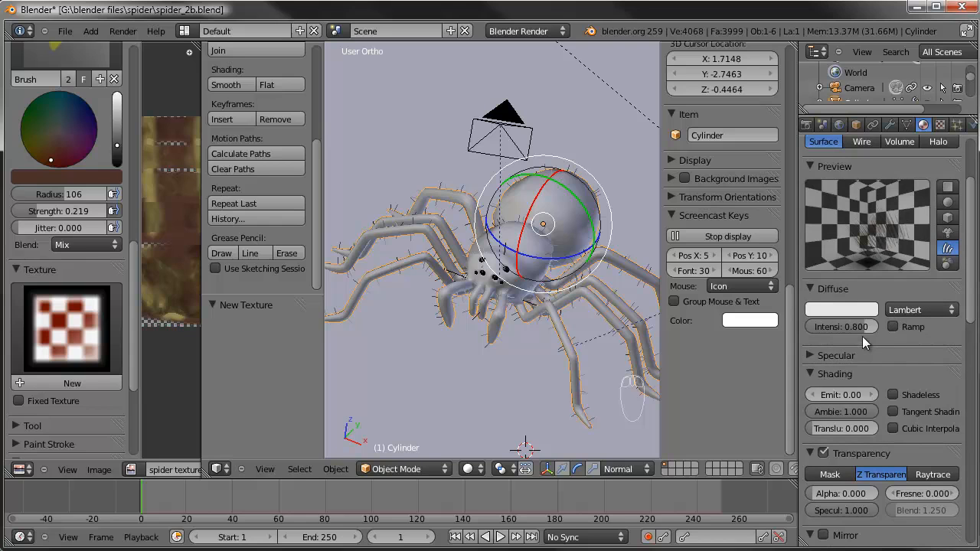
{"action": "left_click", "coordinate": [956, 124]}
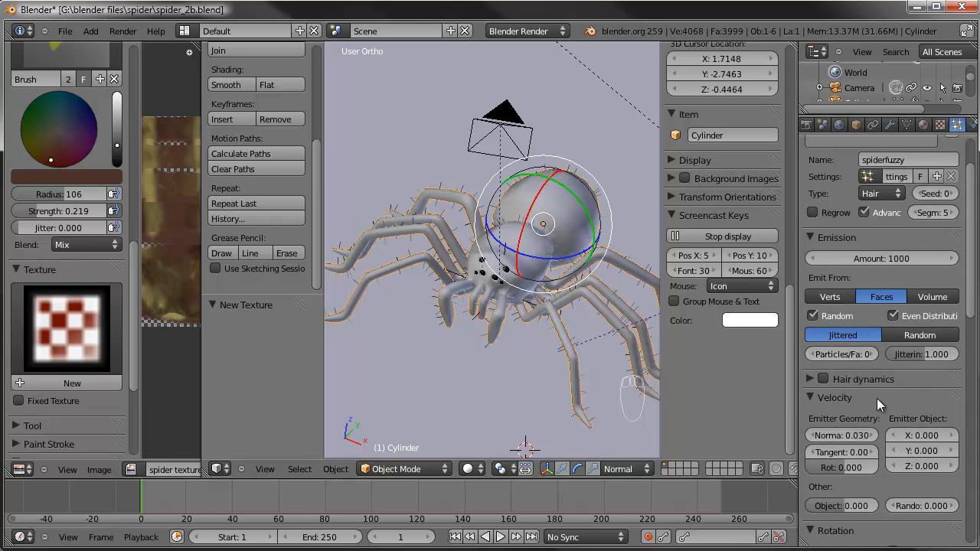
{"action": "scroll", "coordinate": [877, 398], "scroll_direction": "down", "scroll_amount": 7}
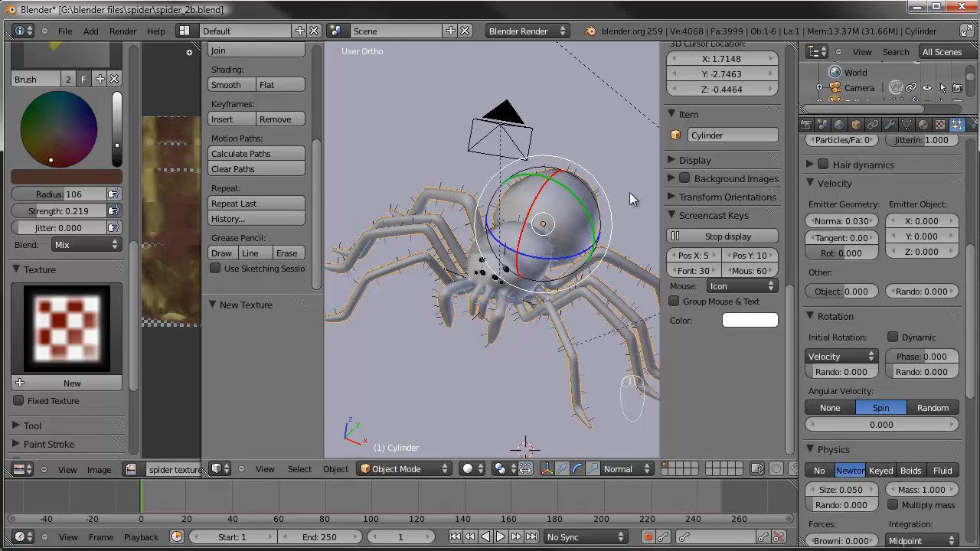
{"action": "scroll", "coordinate": [871, 344], "scroll_direction": "down", "scroll_amount": 3}
{"action": "scroll", "coordinate": [871, 344], "scroll_direction": "down", "scroll_amount": 7}
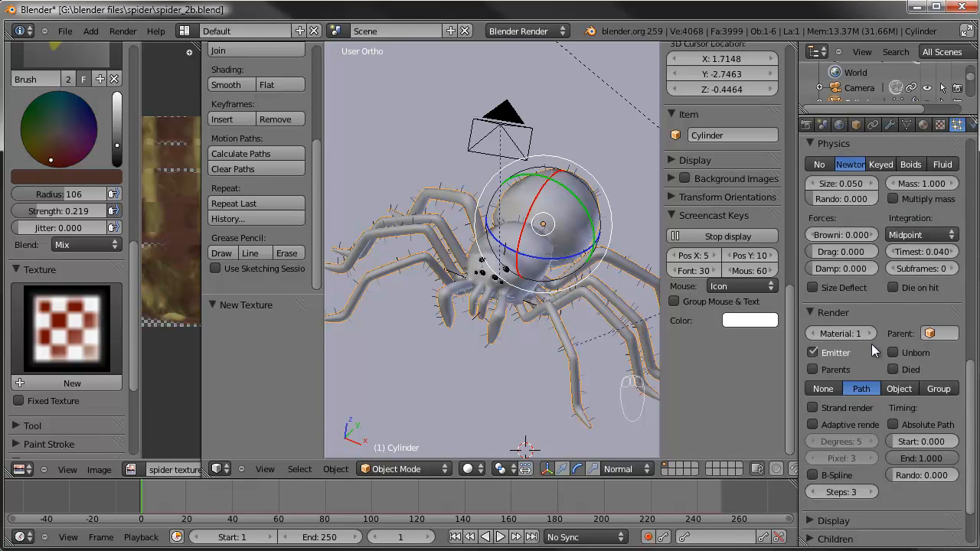
{"action": "scroll", "coordinate": [833, 385], "scroll_direction": "down", "scroll_amount": 3}
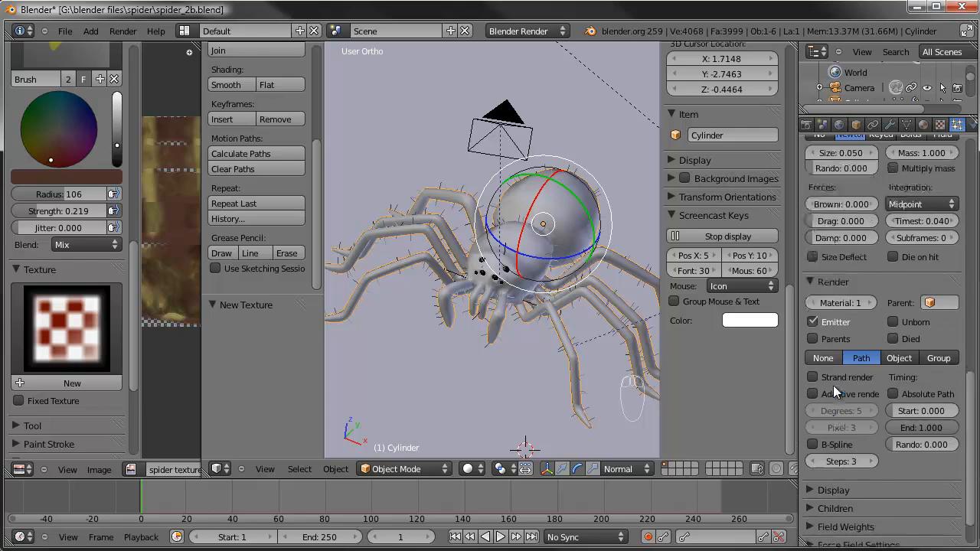
{"action": "left_click", "coordinate": [811, 463]}
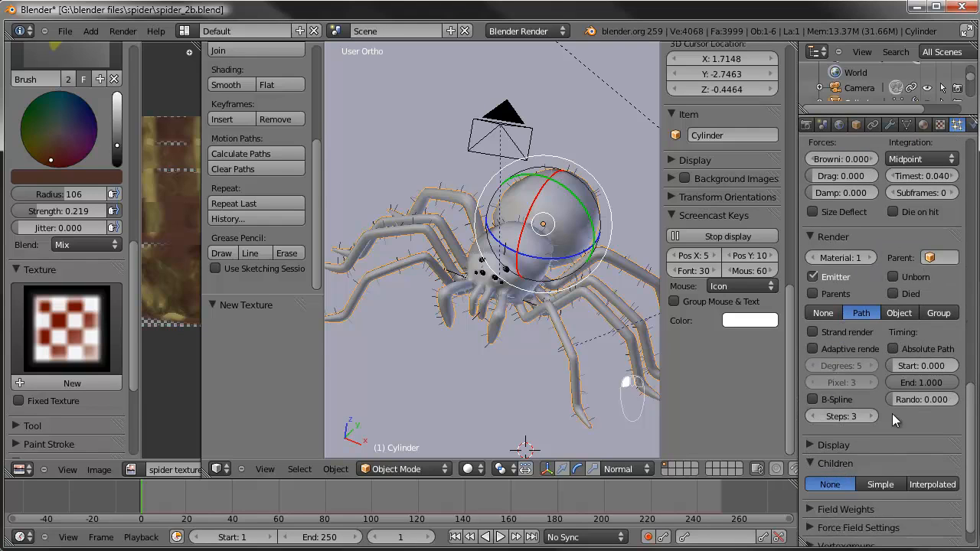
{"action": "scroll", "coordinate": [891, 413], "scroll_direction": "down", "scroll_amount": 1}
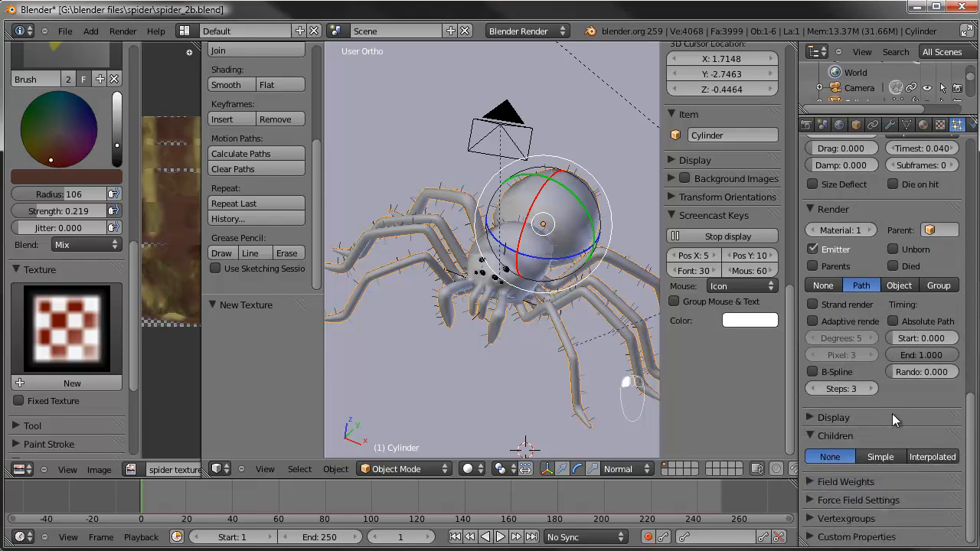
{"action": "left_click", "coordinate": [936, 457]}
Enable Strand render and B-Spline in the hair particles' render settings
{"action": "scroll", "coordinate": [884, 408], "scroll_direction": "down", "scroll_amount": 2}
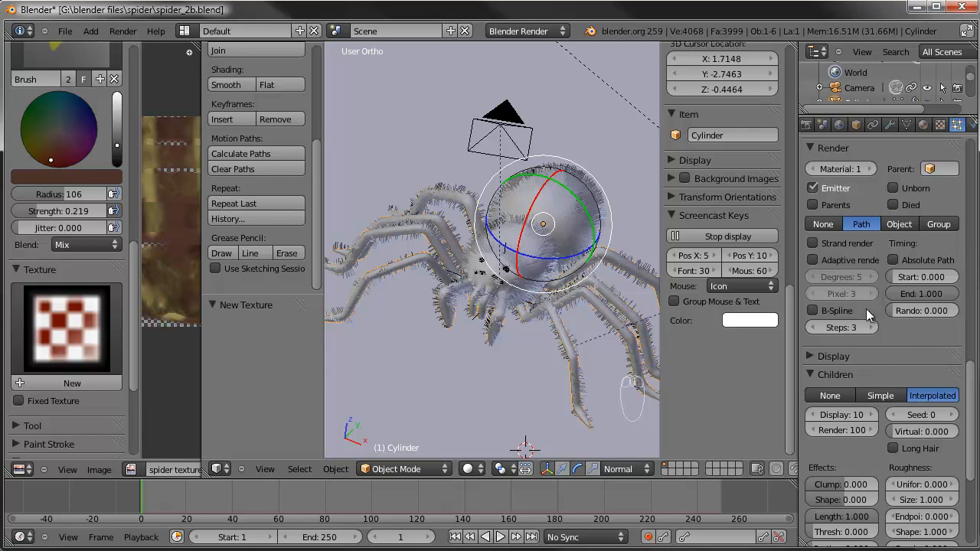
{"action": "left_click", "coordinate": [815, 242]}
{"action": "left_click", "coordinate": [813, 310]}
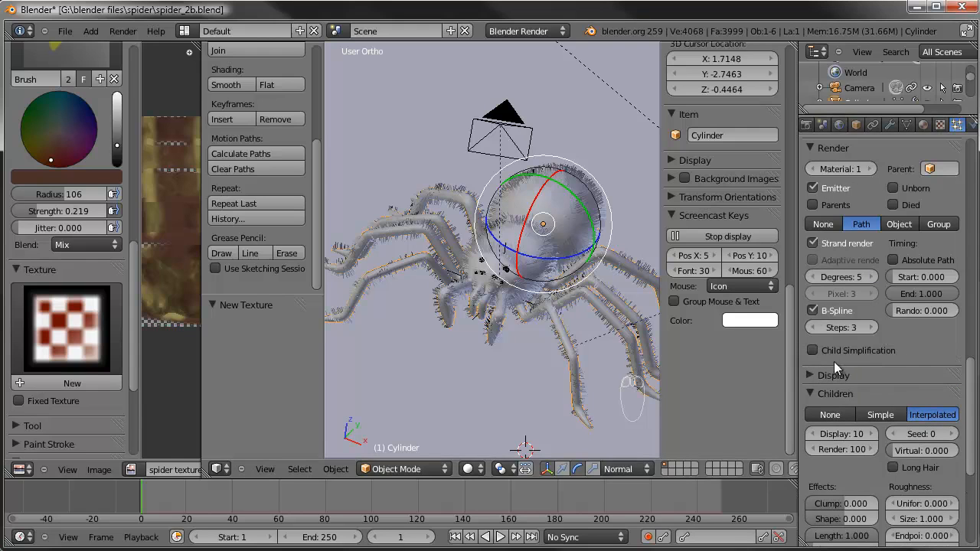
Set the hair particles' random path timing to 1.000 in the render settings
{"action": "scroll", "coordinate": [874, 381], "scroll_direction": "down", "scroll_amount": 5}
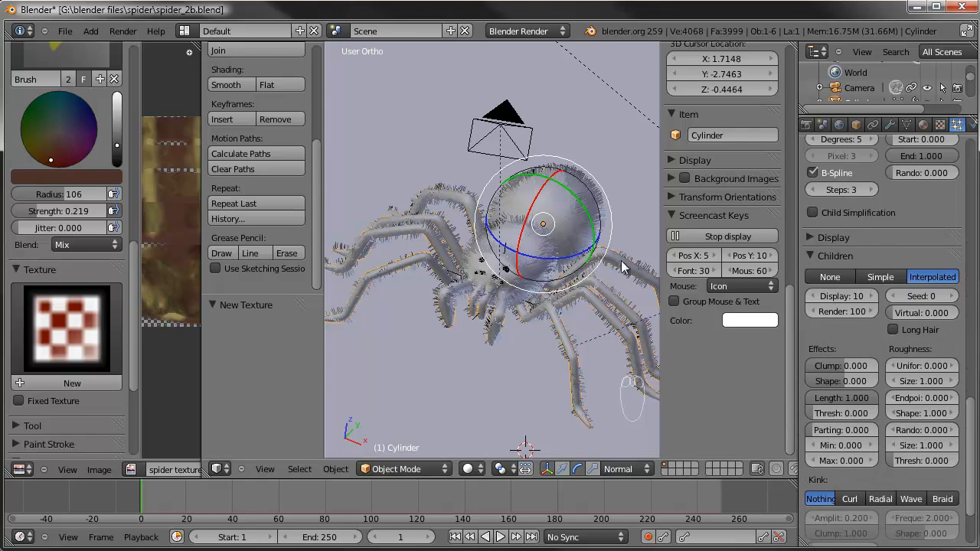
{"action": "scroll", "coordinate": [901, 265], "scroll_direction": "up", "scroll_amount": 1}
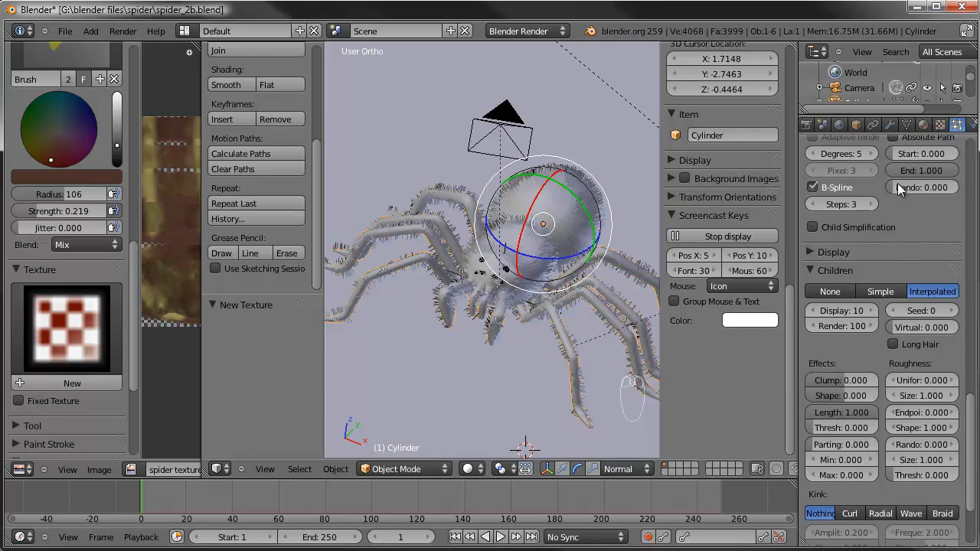
{"action": "scroll", "coordinate": [888, 204], "scroll_direction": "up", "scroll_amount": 6}
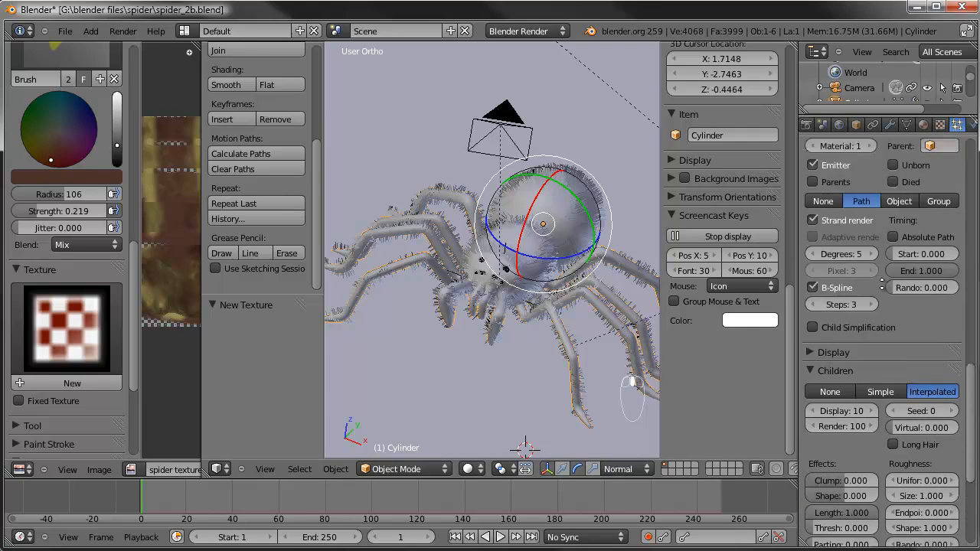
{"action": "scroll", "coordinate": [814, 149], "scroll_direction": "up", "scroll_amount": 3}
{"action": "left_click_drag", "start_coordinate": [893, 334], "coordinate": [971, 347]}
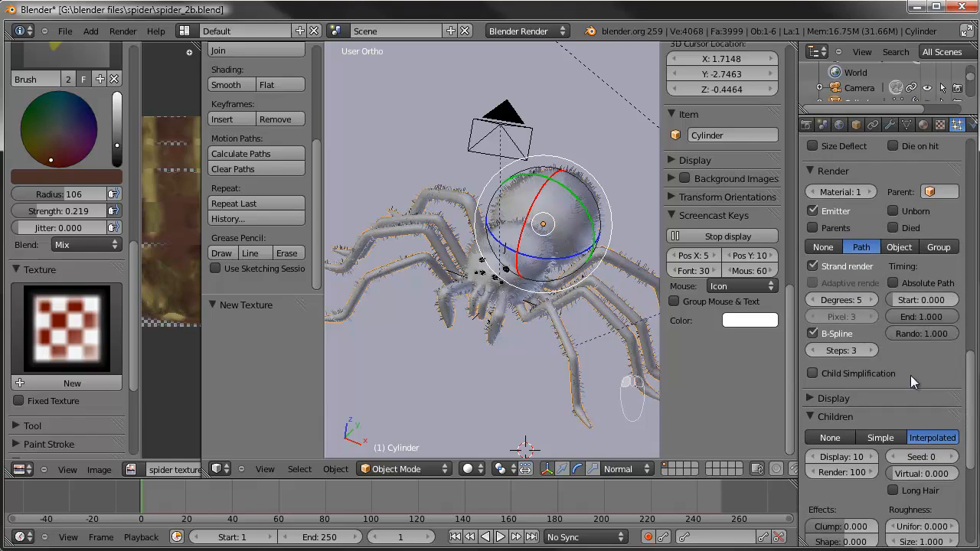
Set both the Clump and Shape effects of the hair's interpolated children to 0.2
{"action": "scroll", "coordinate": [910, 373], "scroll_direction": "down", "scroll_amount": 5}
{"action": "scroll", "coordinate": [880, 342], "scroll_direction": "down", "scroll_amount": 6}
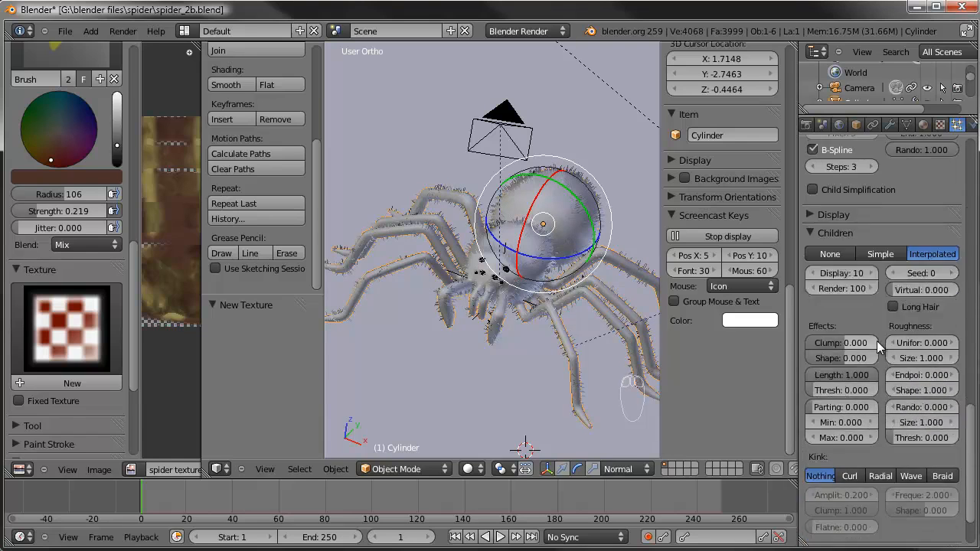
{"action": "left_click_drag", "start_coordinate": [844, 343], "coordinate": [851, 343]}
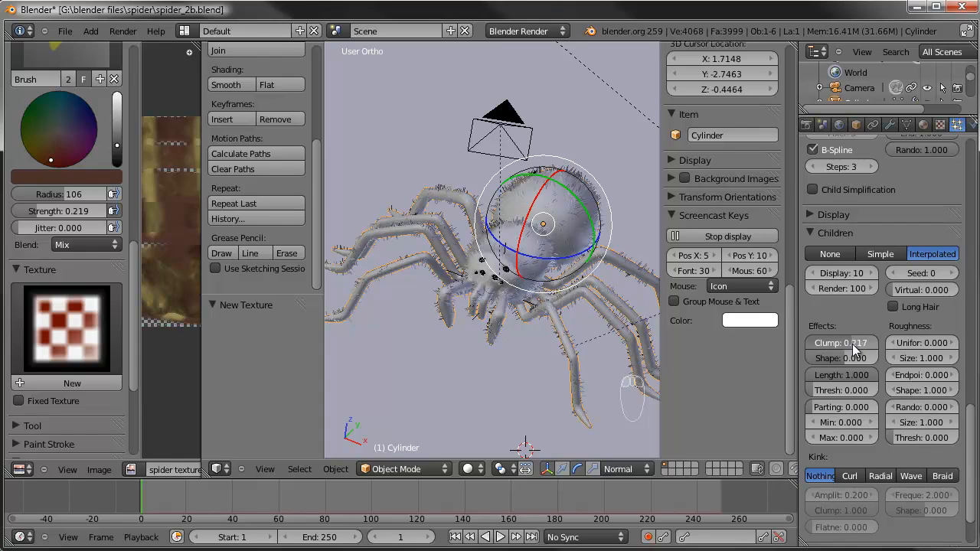
{"action": "left_click", "coordinate": [852, 343]}
{"action": "type", "text": "0.2"}
{"action": "key", "text": "Return"}
{"action": "left_click_drag", "start_coordinate": [852, 359], "coordinate": [849, 363]}
{"action": "left_click", "coordinate": [849, 362]}
{"action": "type", "text": "00"}
{"action": "key", "text": "Return"}
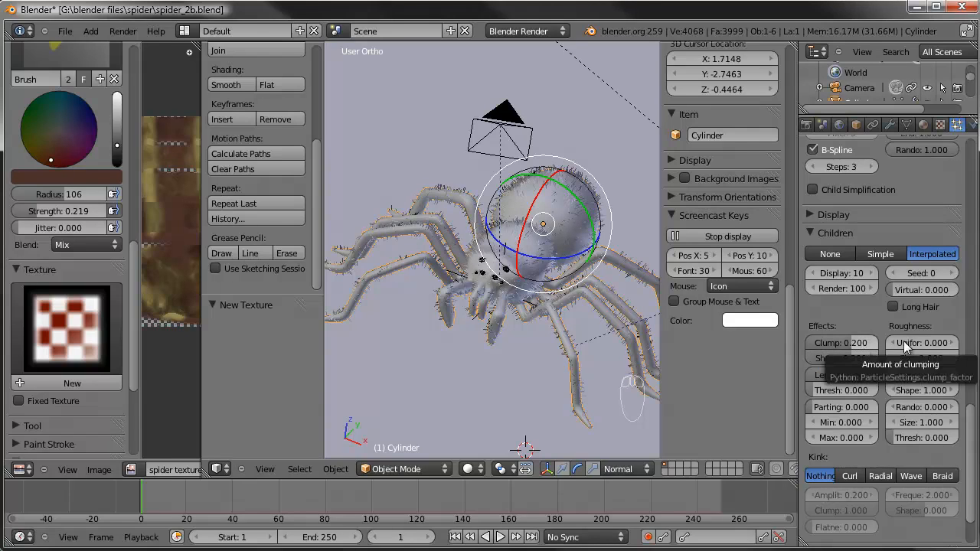
Set the child hairs' roughness to Uniform 0.160 with Size 1.519, and Random 0.160
{"action": "left_click_drag", "start_coordinate": [917, 344], "coordinate": [954, 367]}
{"action": "left_click_drag", "start_coordinate": [917, 406], "coordinate": [923, 404]}
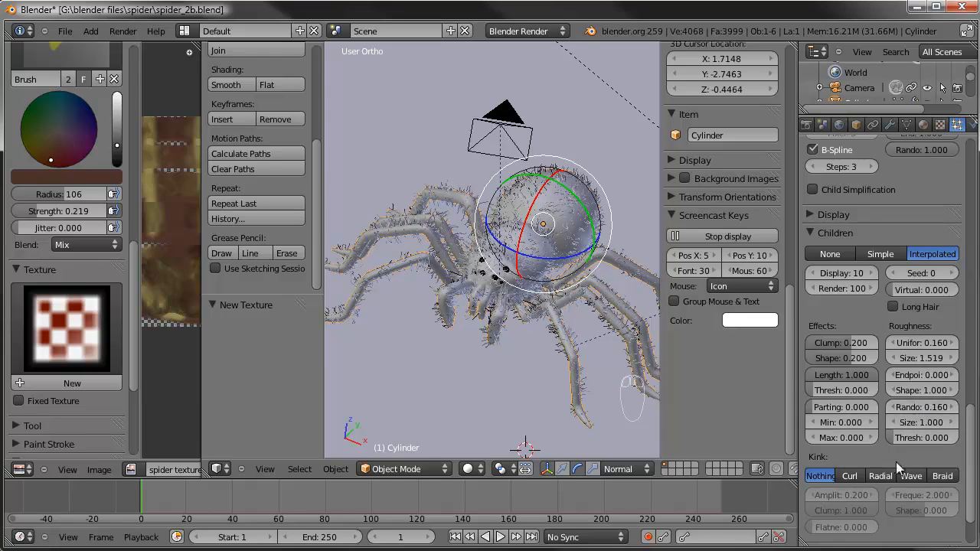
{"action": "scroll", "coordinate": [872, 310], "scroll_direction": "up", "scroll_amount": 1}
{"action": "scroll", "coordinate": [872, 310], "scroll_direction": "up", "scroll_amount": 4}
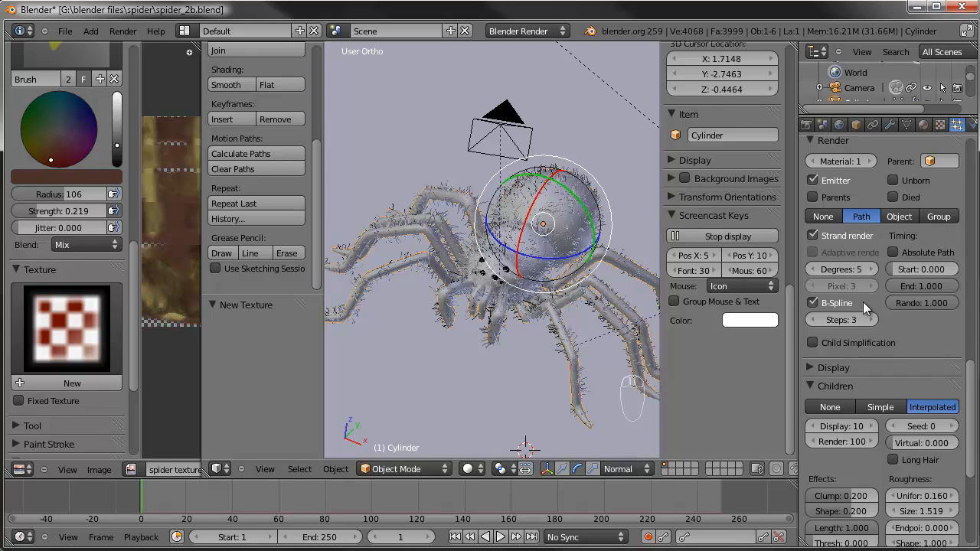
{"action": "scroll", "coordinate": [860, 295], "scroll_direction": "up", "scroll_amount": 1}
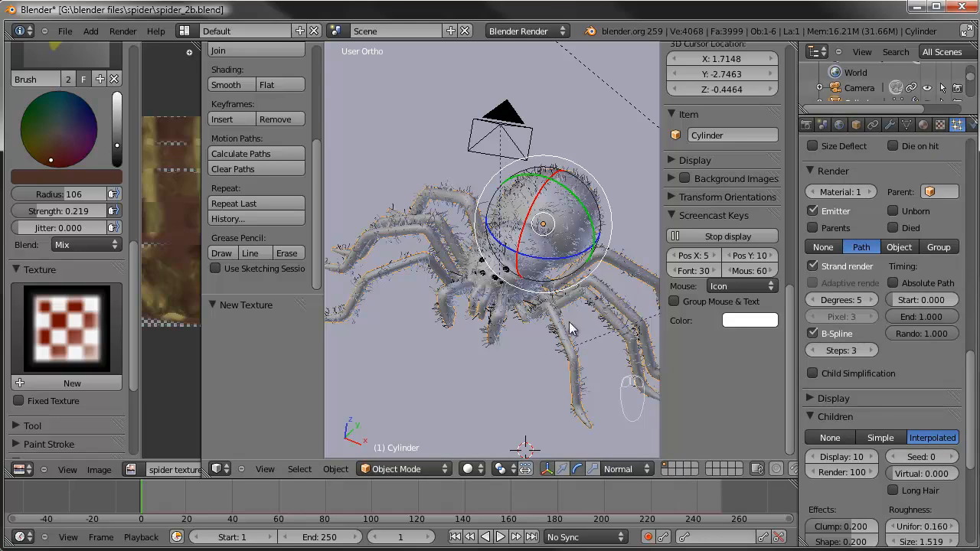
Render the hairy spider from the camera view, check the image and close the result
{"action": "key", "text": "KP_0"}
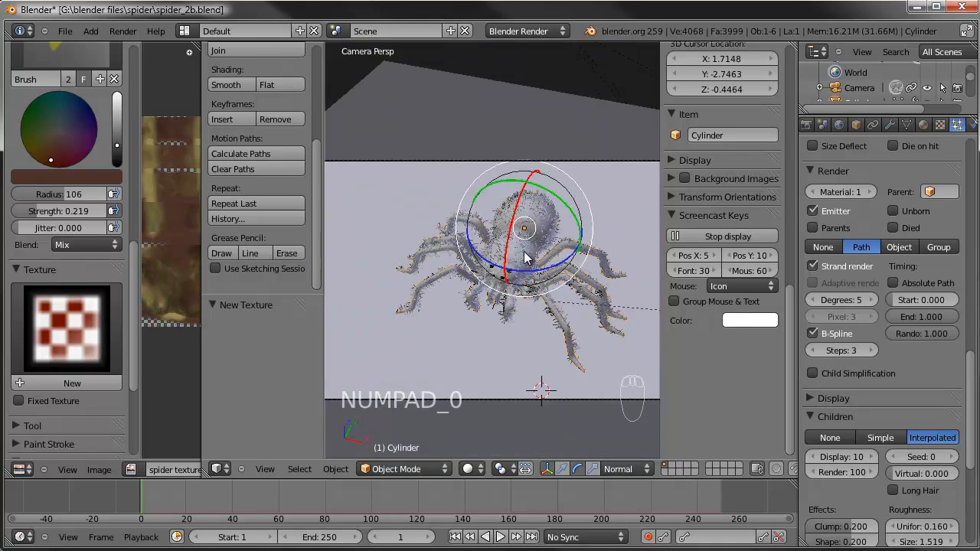
{"action": "key", "text": "F12"}
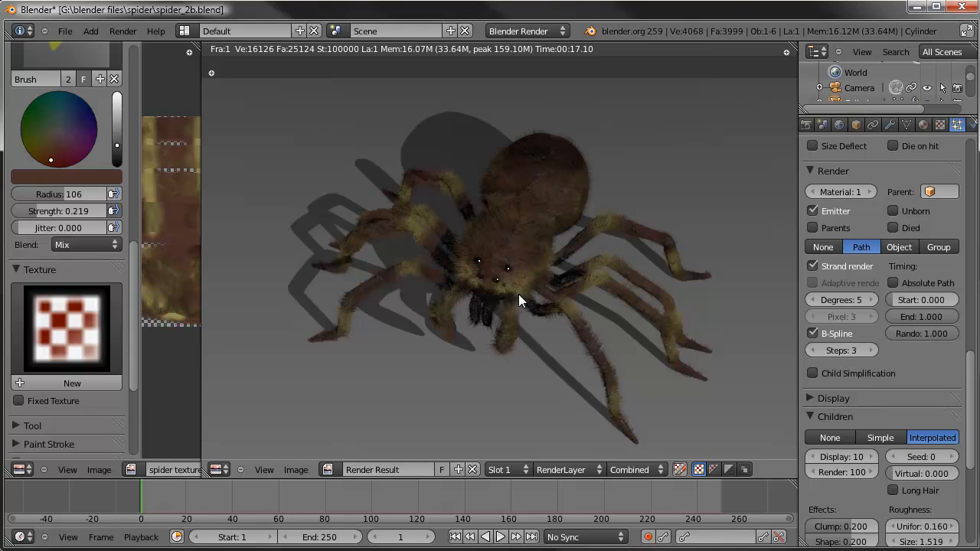
{"action": "key", "text": "Escape"}
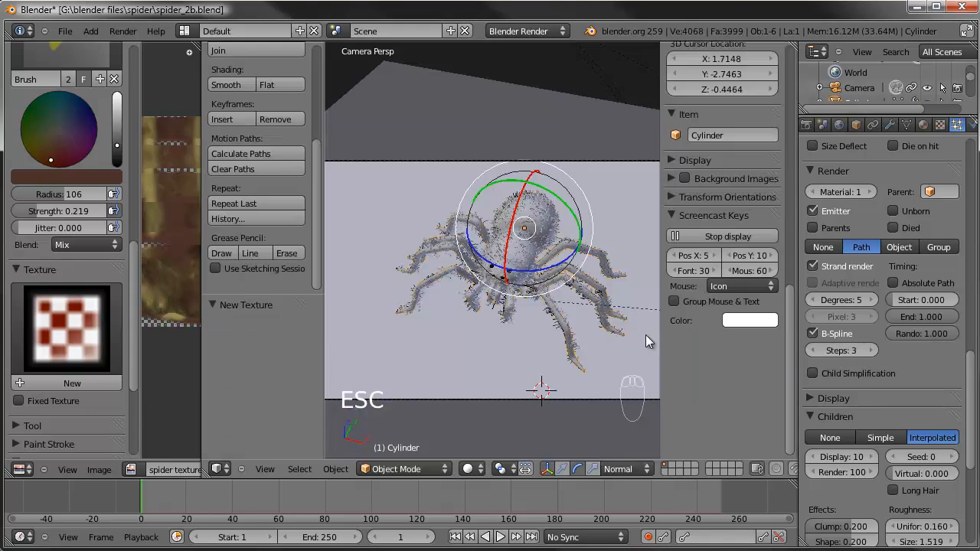
Add a third material slot to the spider and assign the existing spider texture material to it
{"action": "scroll", "coordinate": [847, 233], "scroll_direction": "up", "scroll_amount": 7}
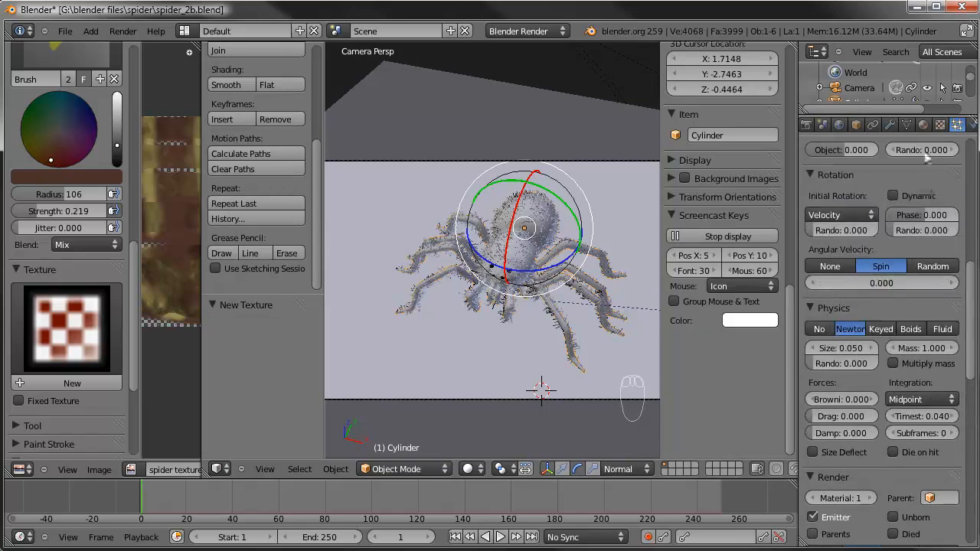
{"action": "left_click", "coordinate": [924, 124]}
{"action": "scroll", "coordinate": [909, 259], "scroll_direction": "up", "scroll_amount": 1}
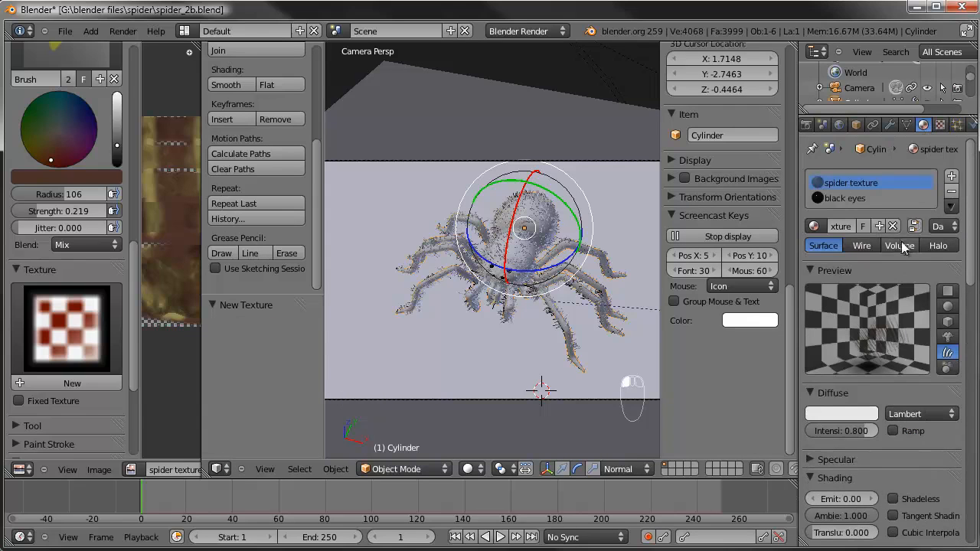
{"action": "left_click", "coordinate": [953, 178]}
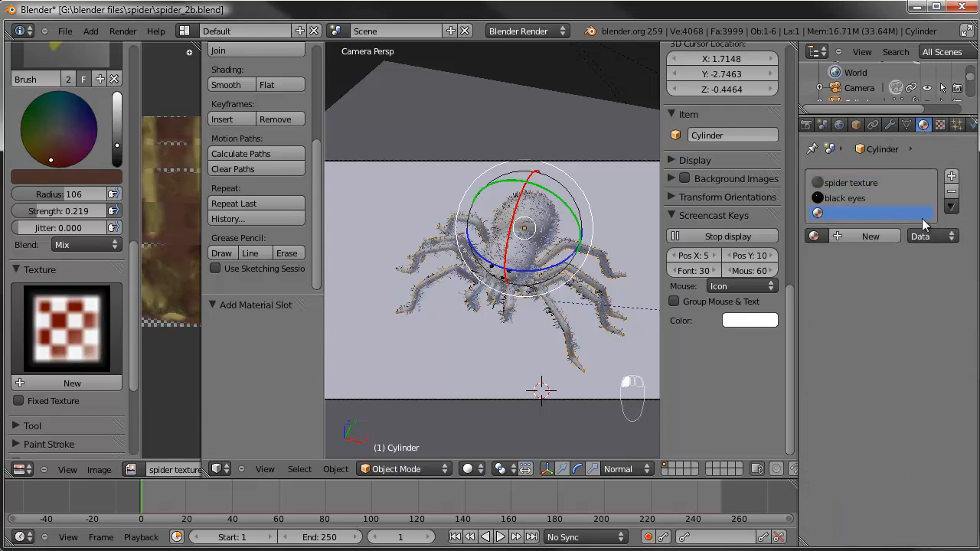
{"action": "left_click", "coordinate": [815, 236]}
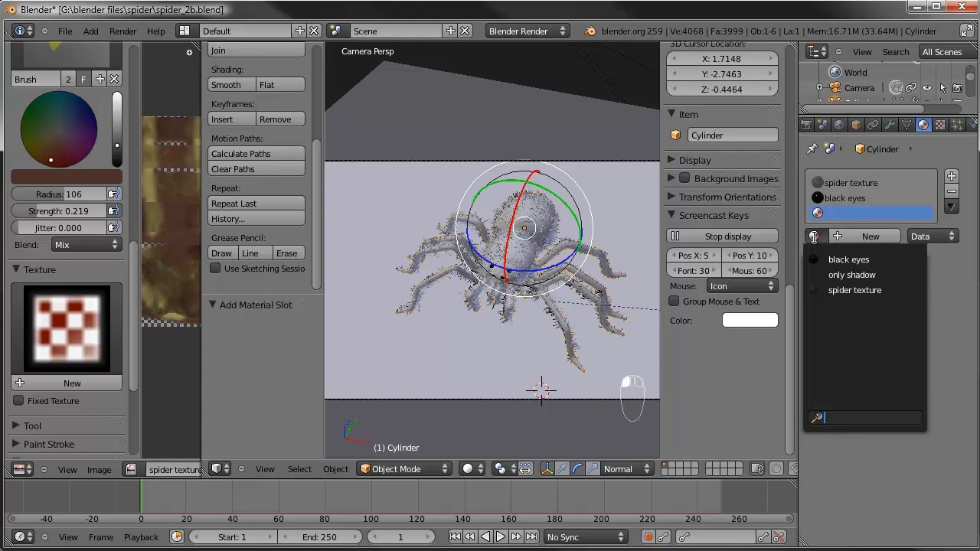
{"action": "left_click", "coordinate": [820, 292]}
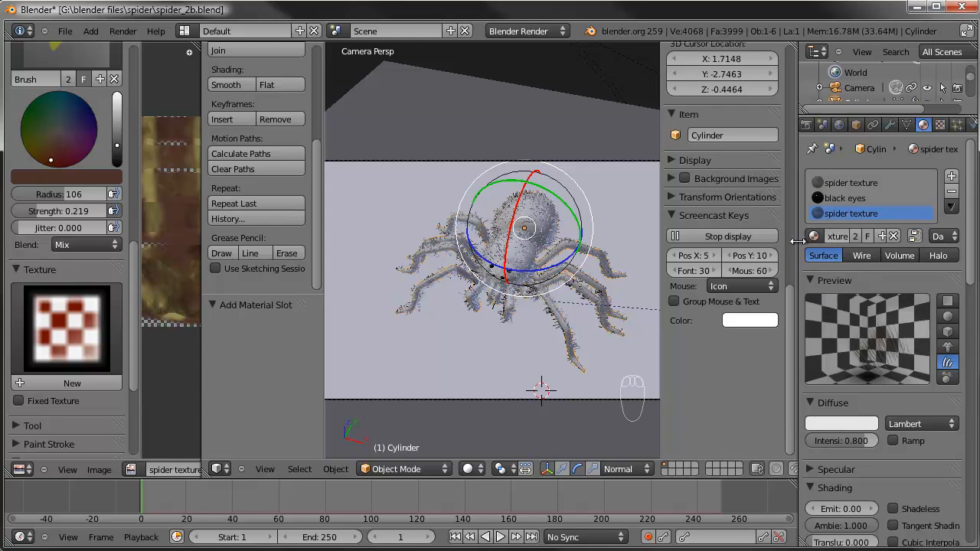
Make the third slot's material a single-user copy and rename it "spider texture fuzzy"
{"action": "left_click_drag", "start_coordinate": [798, 248], "coordinate": [748, 248]}
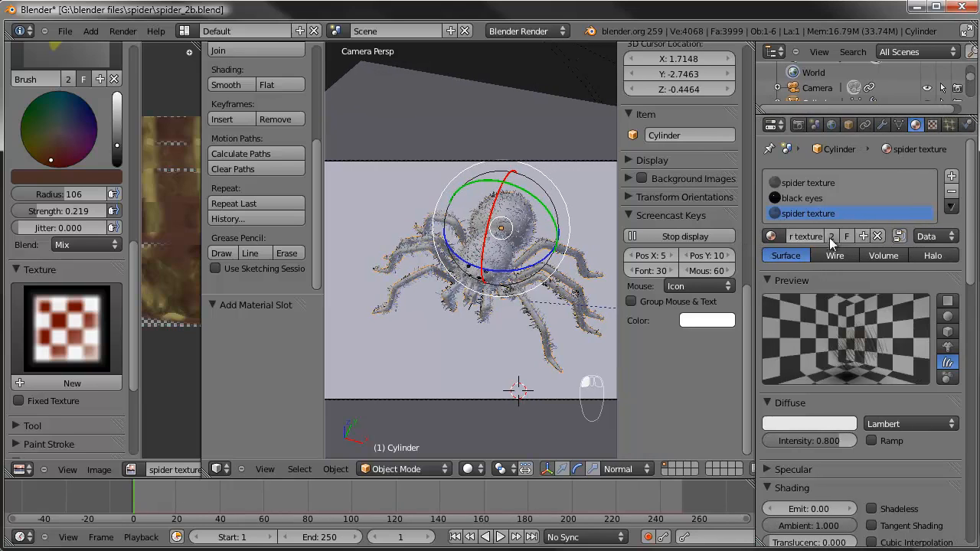
{"action": "left_click", "coordinate": [833, 235]}
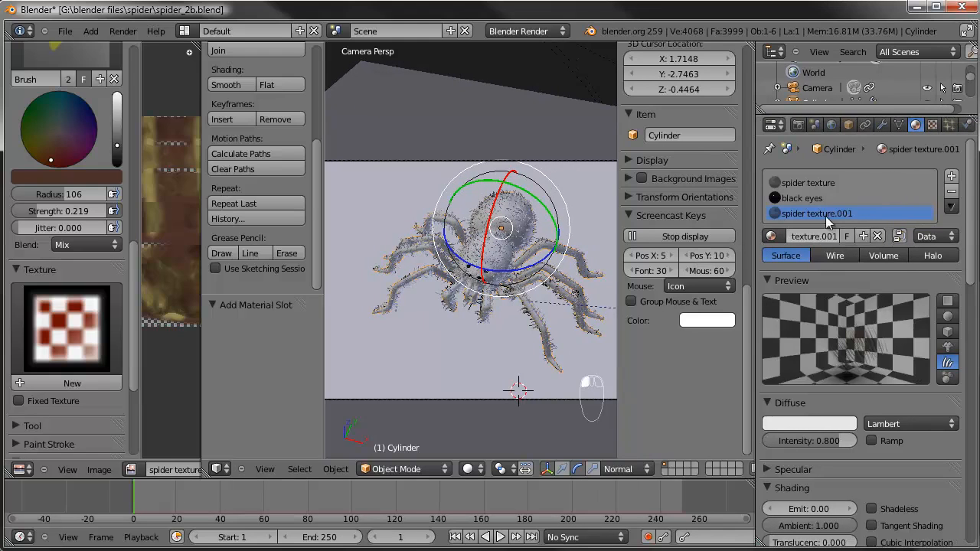
{"action": "left_click", "coordinate": [822, 236]}
{"action": "key", "text": "BackSpace"}
{"action": "key", "text": "BackSpace"}
{"action": "key", "text": "BackSpace"}
{"action": "key", "text": "BackSpace"}
{"action": "type", "text": "fuzzy"}
{"action": "key", "text": "Return"}
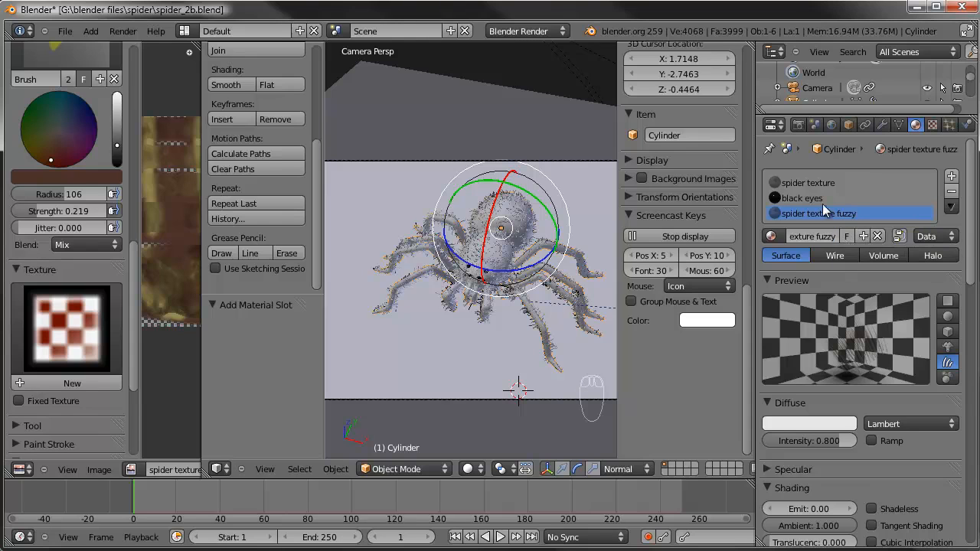
Turn off Transparency in the original spider texture material
{"action": "left_click", "coordinate": [806, 183]}
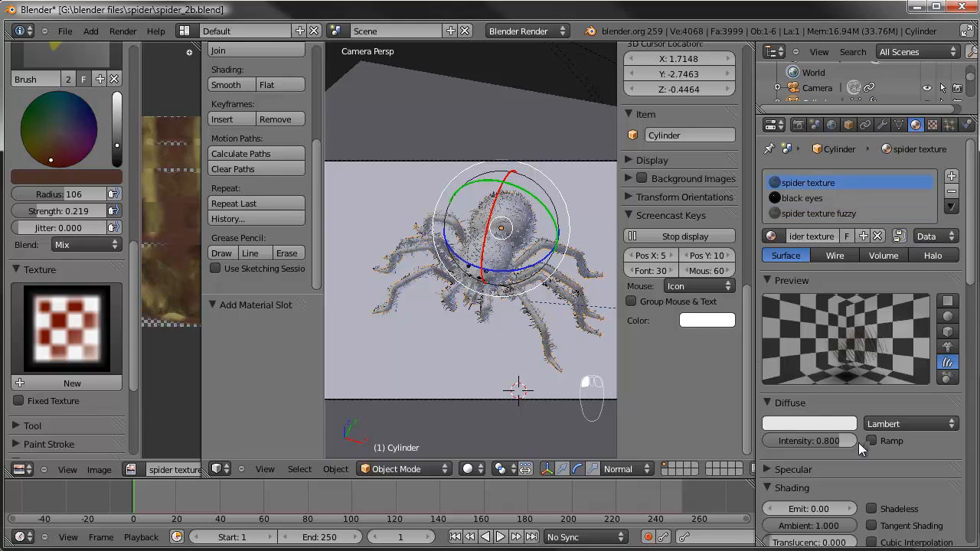
{"action": "scroll", "coordinate": [858, 443], "scroll_direction": "down", "scroll_amount": 3}
{"action": "left_click", "coordinate": [780, 477]}
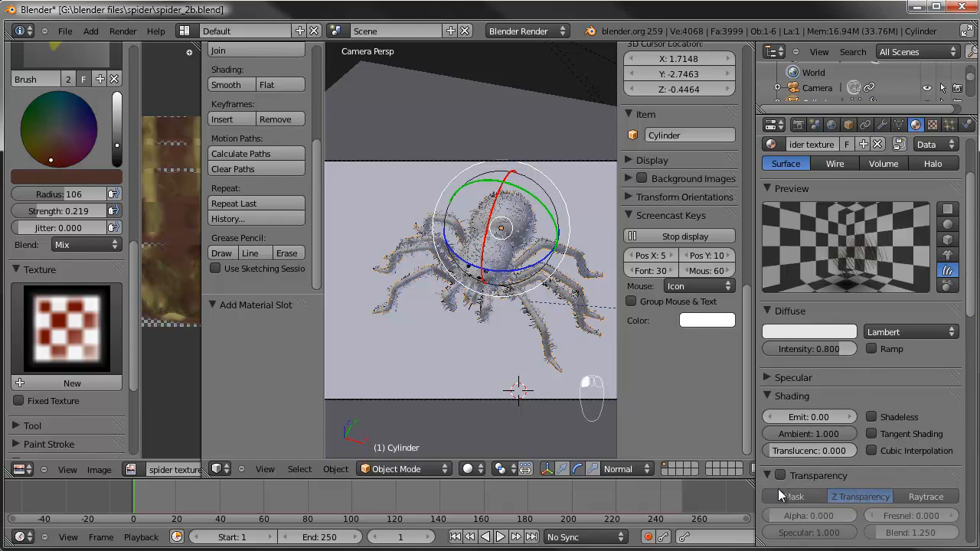
Remove the Blend texture from the original spider texture material, keeping only the texture map
{"action": "left_click", "coordinate": [931, 124]}
{"action": "scroll", "coordinate": [857, 208], "scroll_direction": "up", "scroll_amount": 3}
{"action": "scroll", "coordinate": [853, 209], "scroll_direction": "up", "scroll_amount": 10}
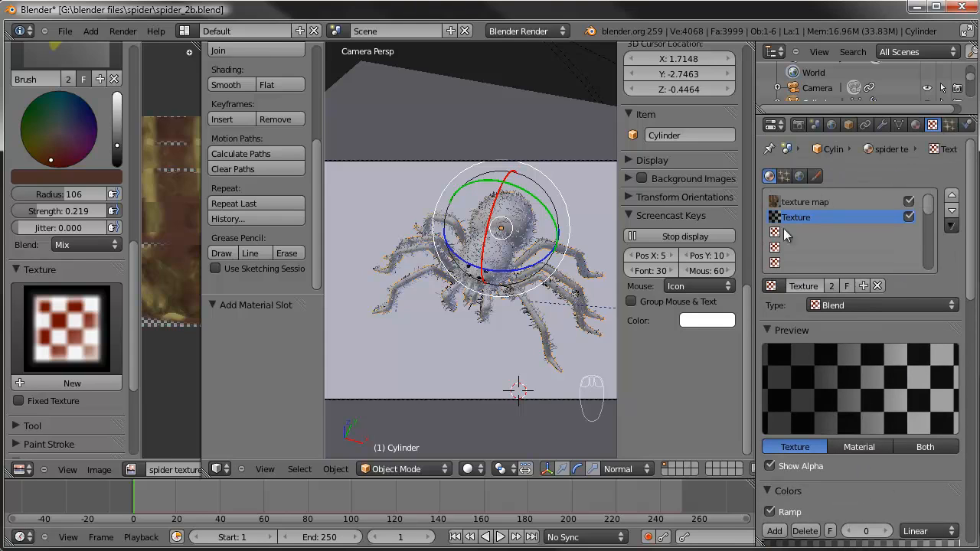
{"action": "left_click", "coordinate": [877, 286]}
{"action": "left_click", "coordinate": [842, 204]}
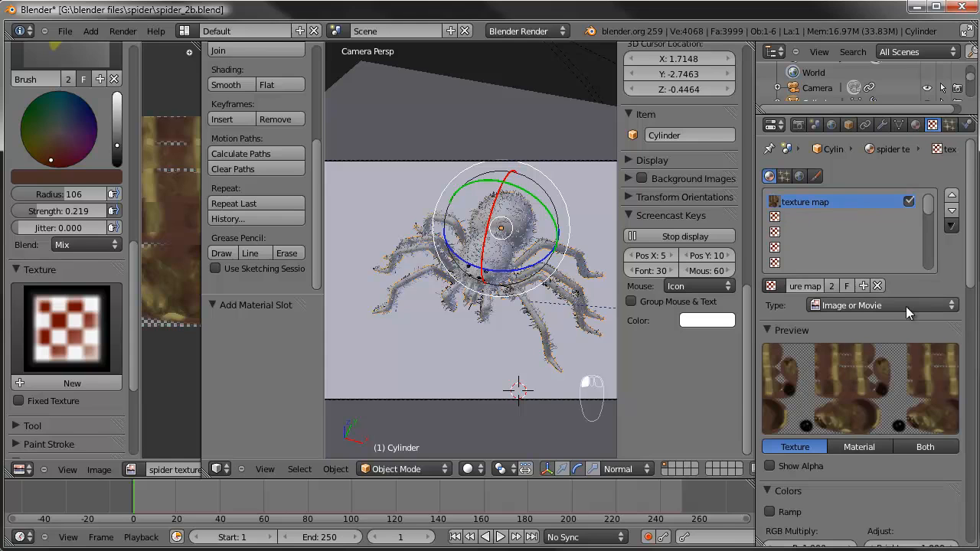
Assign material 3, the spider texture fuzzy material, to the hair particles' rendering
{"action": "left_click", "coordinate": [914, 127]}
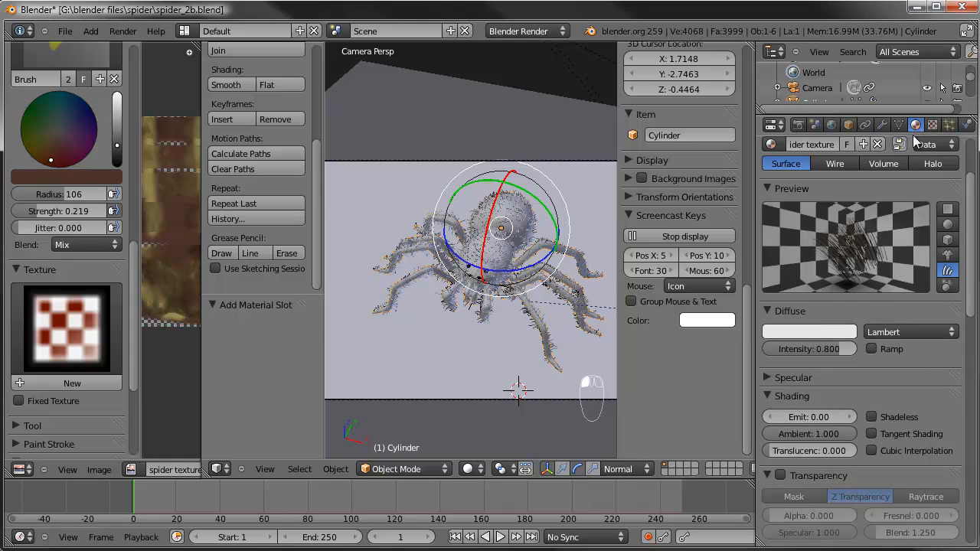
{"action": "scroll", "coordinate": [885, 174], "scroll_direction": "up", "scroll_amount": 3}
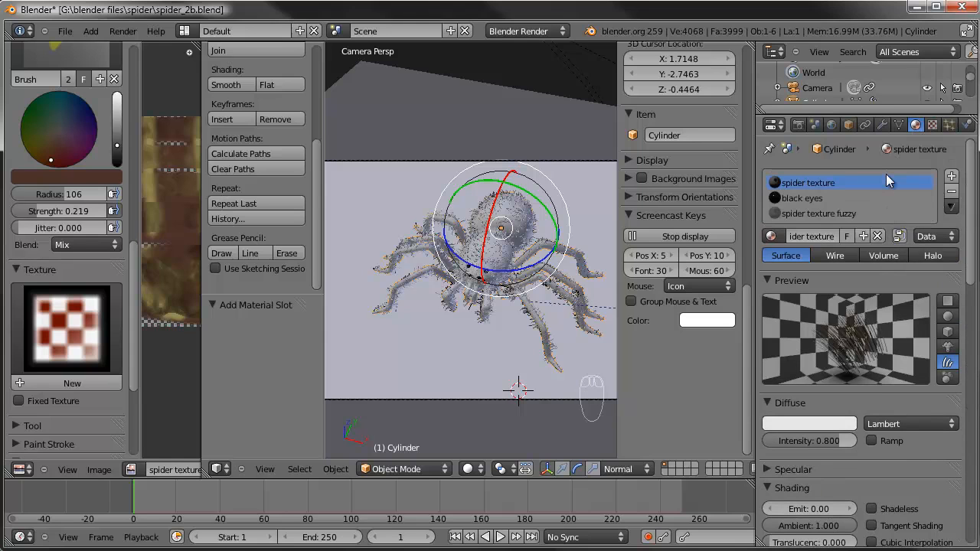
{"action": "left_click", "coordinate": [830, 215]}
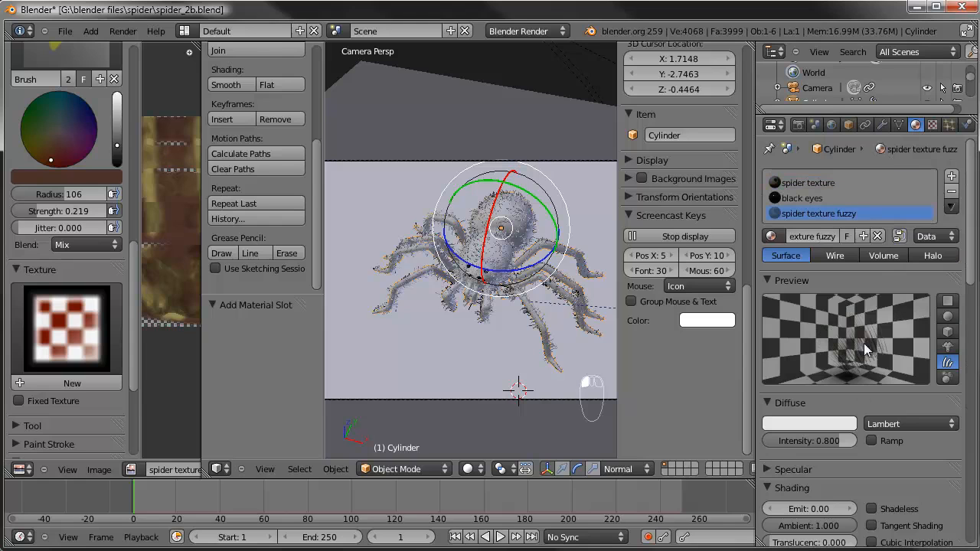
{"action": "left_click", "coordinate": [949, 124]}
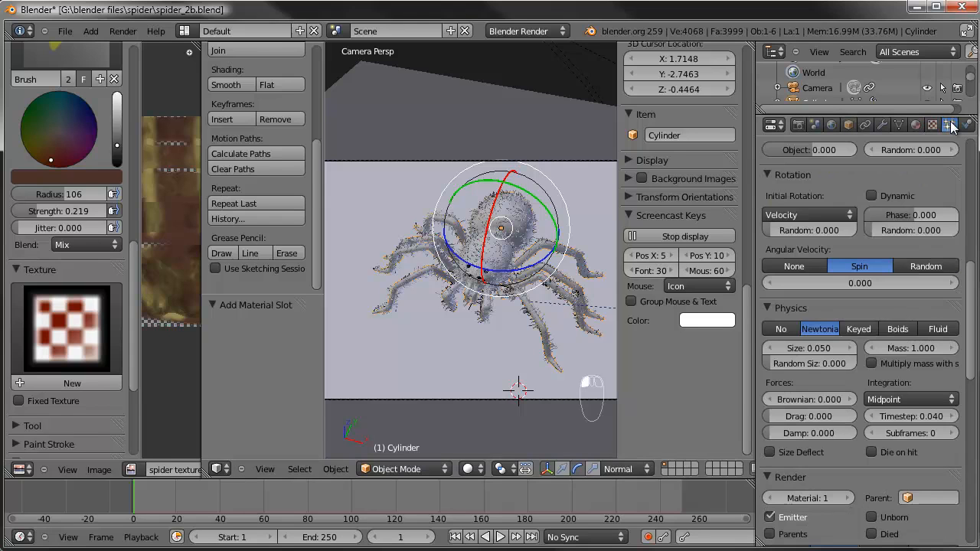
{"action": "scroll", "coordinate": [884, 306], "scroll_direction": "down", "scroll_amount": 3}
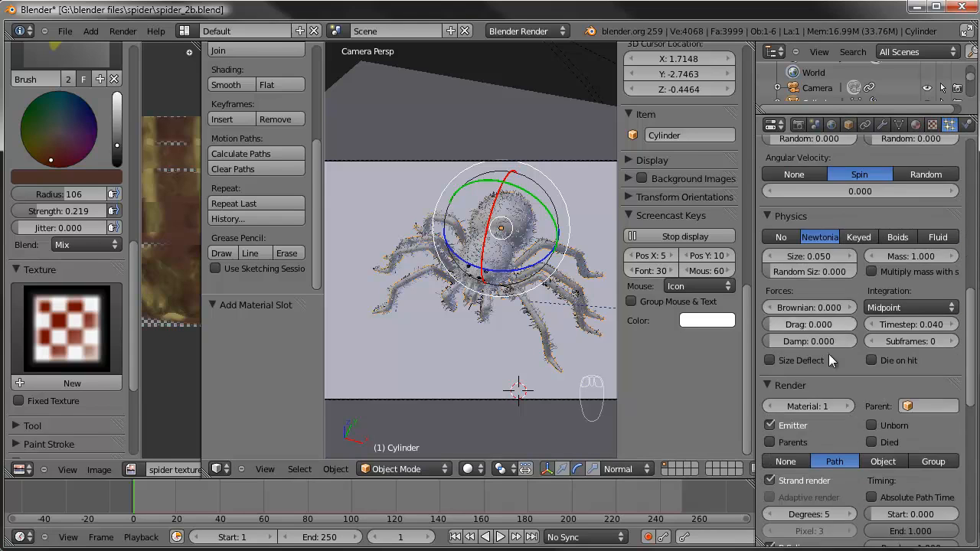
{"action": "left_click", "coordinate": [848, 406]}
{"action": "left_click", "coordinate": [848, 406]}
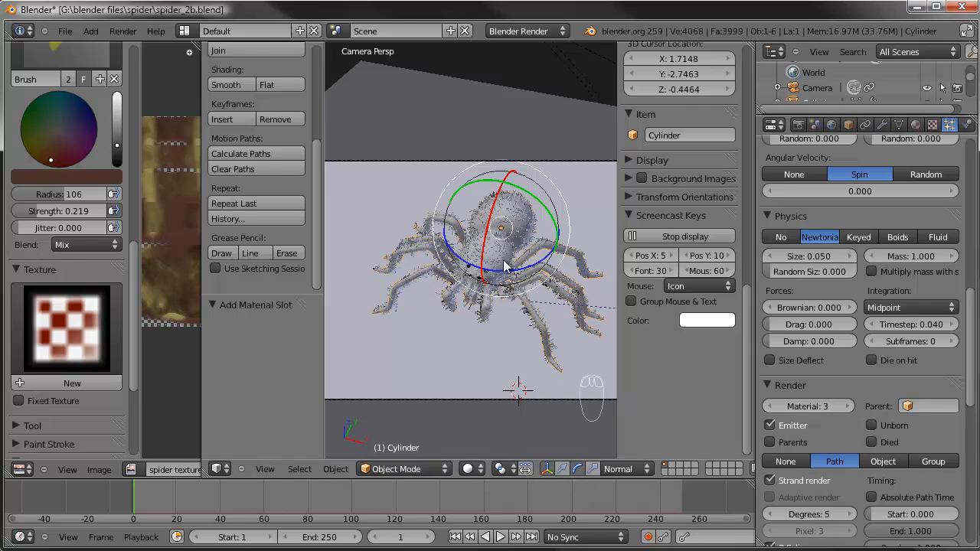
Render the spider with the separate hair material and review the result alongside the particle children settings
{"action": "key", "text": "F12"}
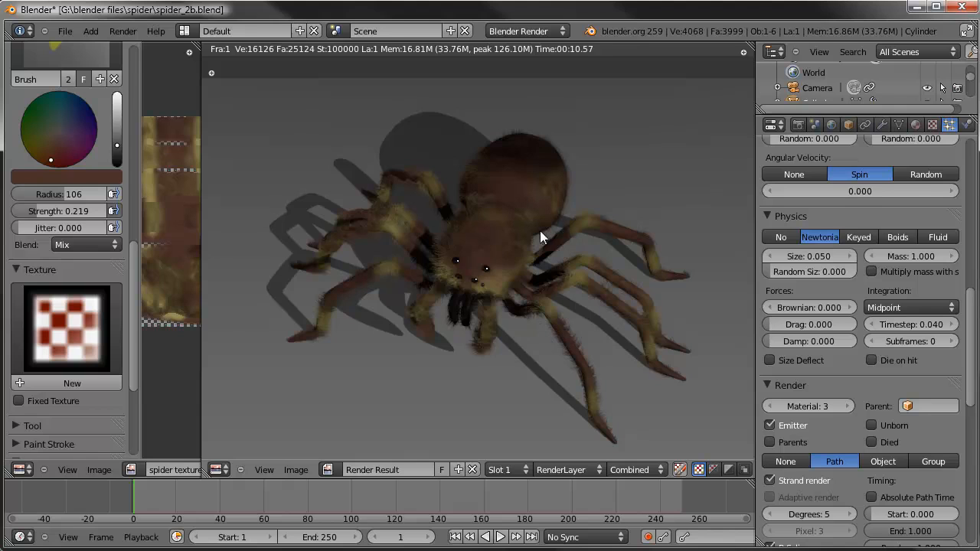
{"action": "scroll", "coordinate": [876, 388], "scroll_direction": "down", "scroll_amount": 6}
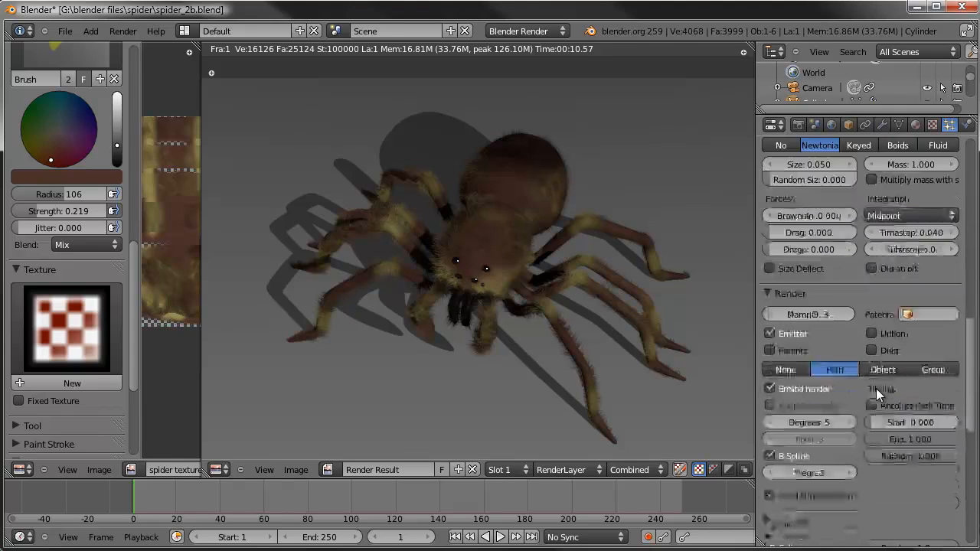
{"action": "scroll", "coordinate": [875, 388], "scroll_direction": "down", "scroll_amount": 8}
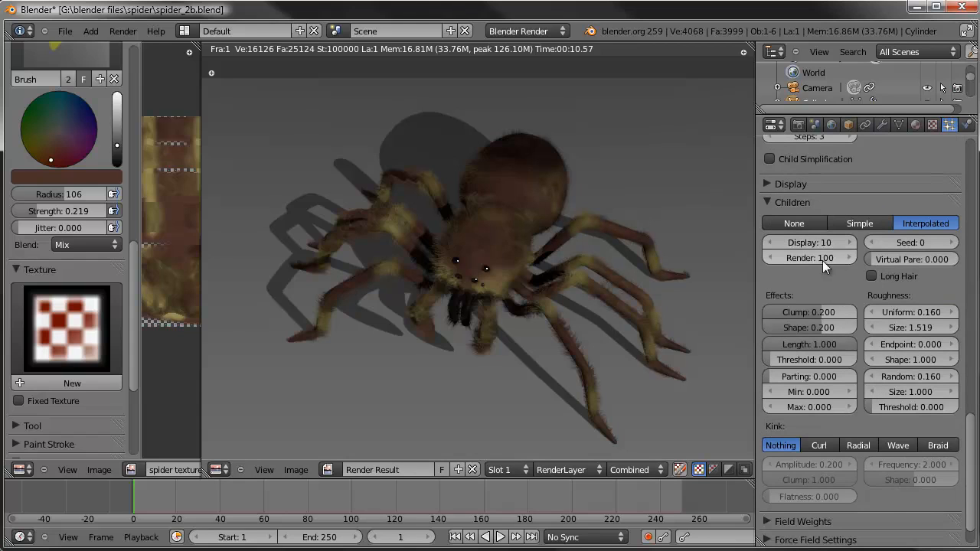
{"action": "scroll", "coordinate": [821, 278], "scroll_direction": "up", "scroll_amount": 1}
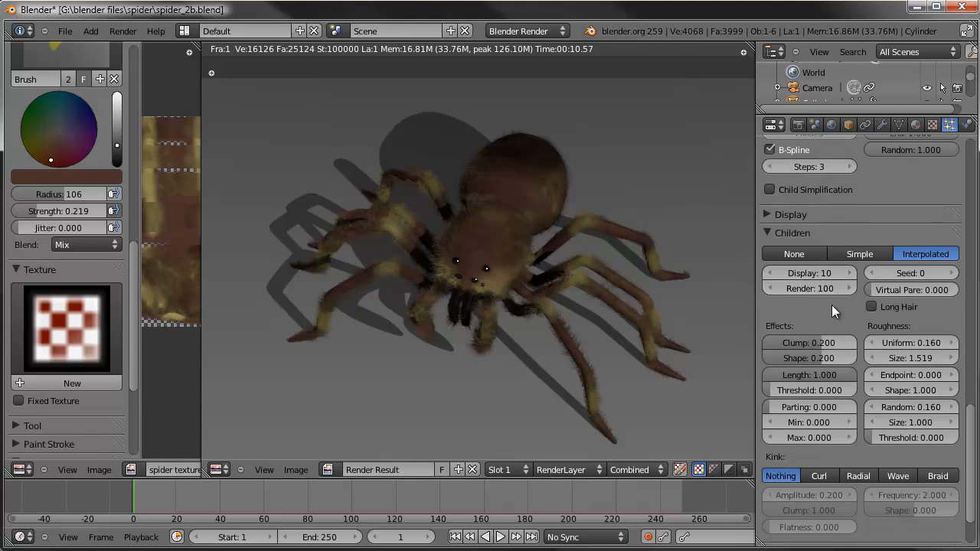
Set the number of rendered interpolated children for the spider's hair particles to 500
{"action": "scroll", "coordinate": [832, 305], "scroll_direction": "up", "scroll_amount": 3}
{"action": "left_click", "coordinate": [826, 380]}
{"action": "type", "text": "500"}
{"action": "key", "text": "Return"}
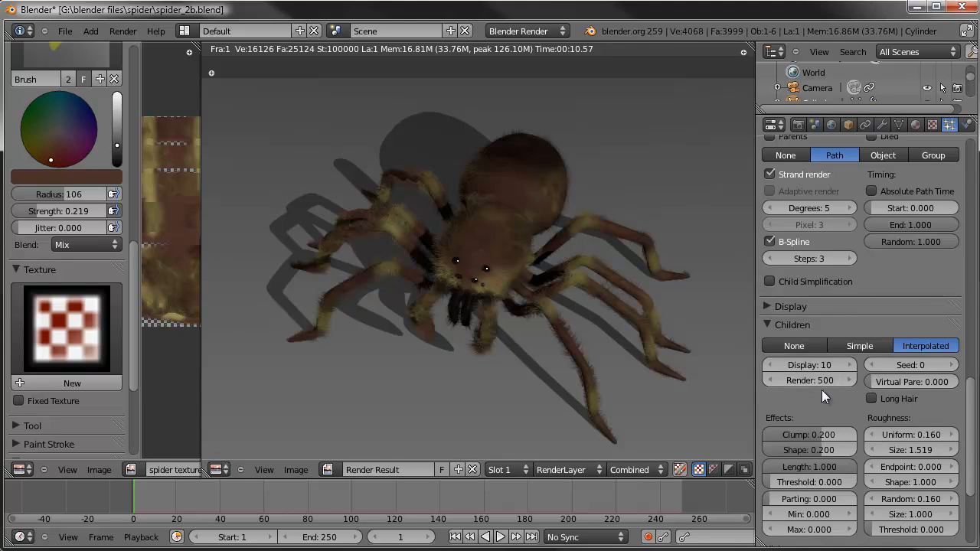
{"action": "scroll", "coordinate": [823, 351], "scroll_direction": "up", "scroll_amount": 1}
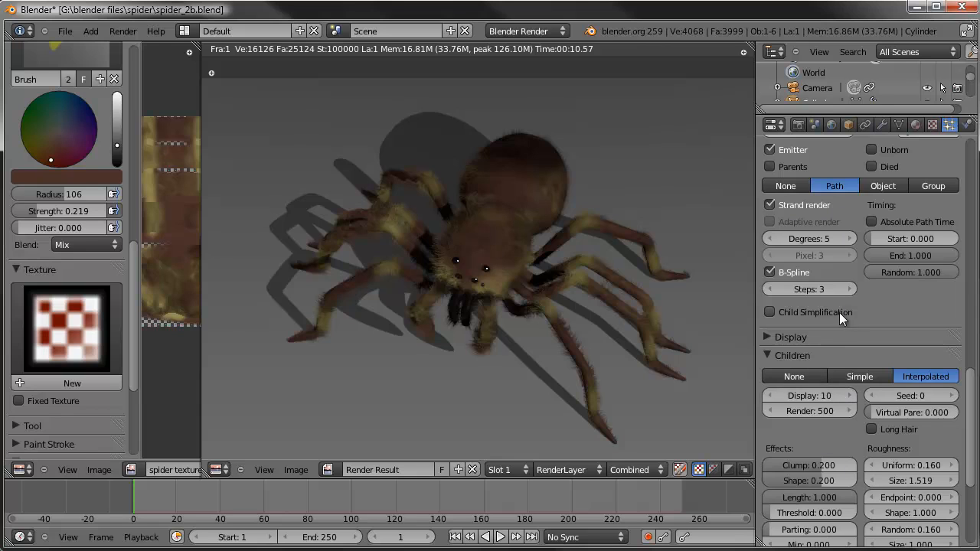
Render the spider with the denser hair and examine the fur coverage on the body and legs
{"action": "key", "text": "F12"}
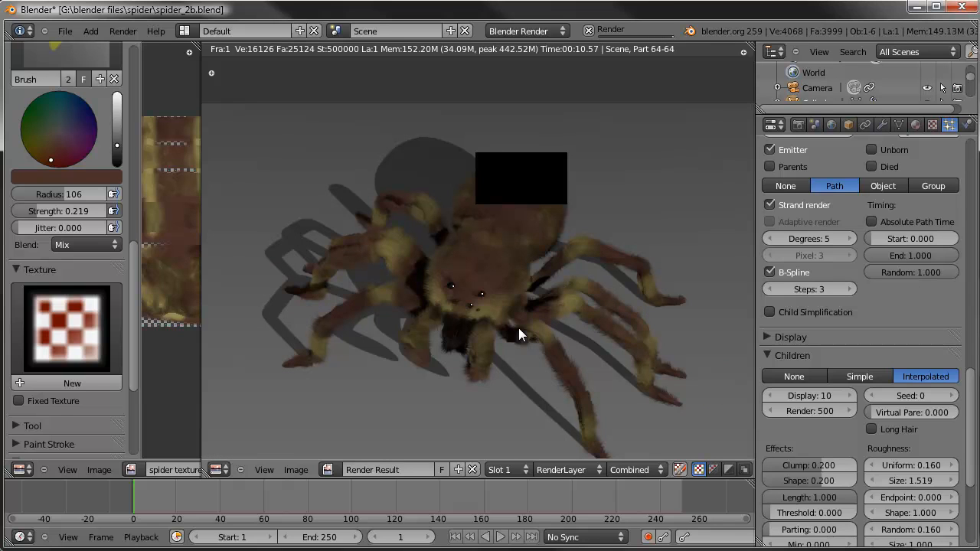
{"action": "middle_click_drag", "start_coordinate": [521, 361], "coordinate": [530, 337]}
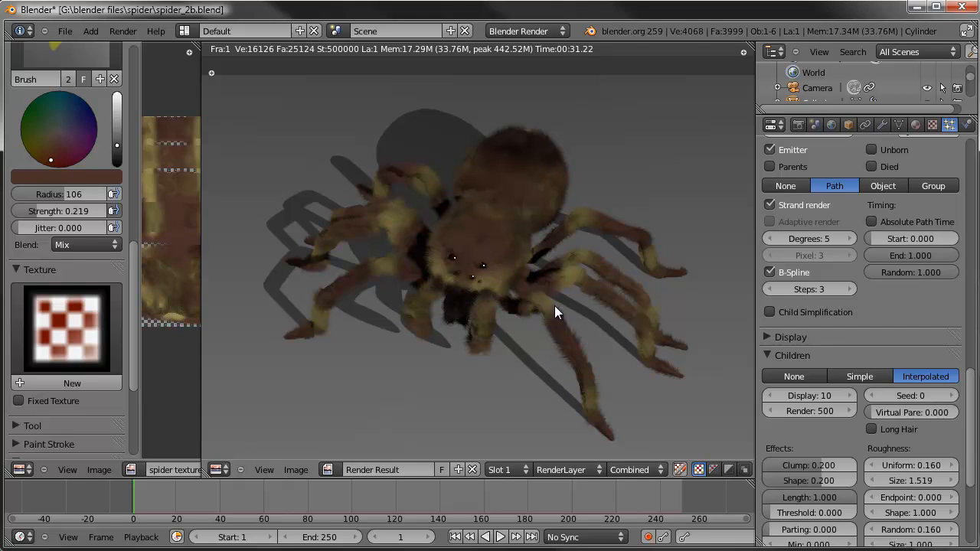
{"action": "key", "text": "Escape"}
Switch the spot lamp beside the spider to Buffer Shadow and set its shadow buffer size to 4000
{"action": "middle_click_drag", "start_coordinate": [528, 284], "coordinate": [556, 249]}
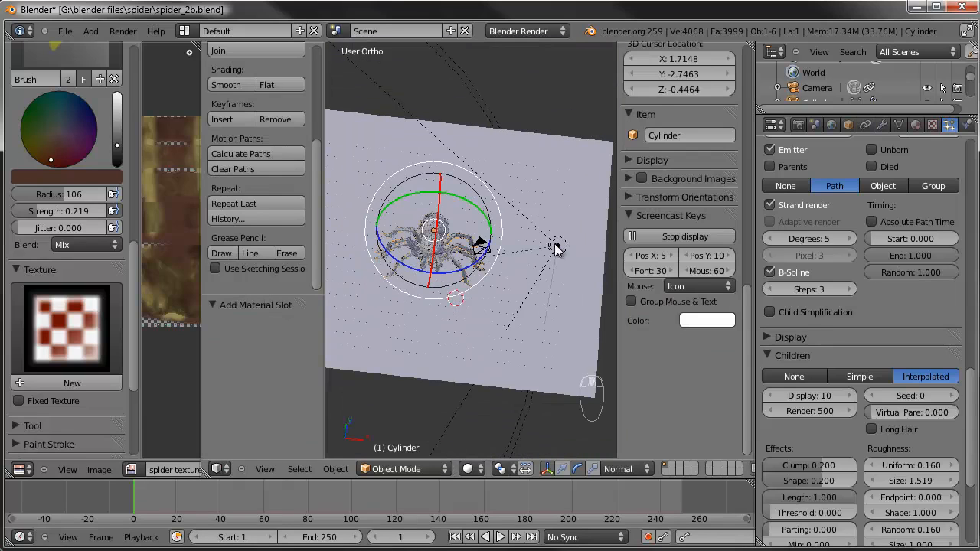
{"action": "right_click", "coordinate": [556, 246]}
{"action": "left_click", "coordinate": [880, 125]}
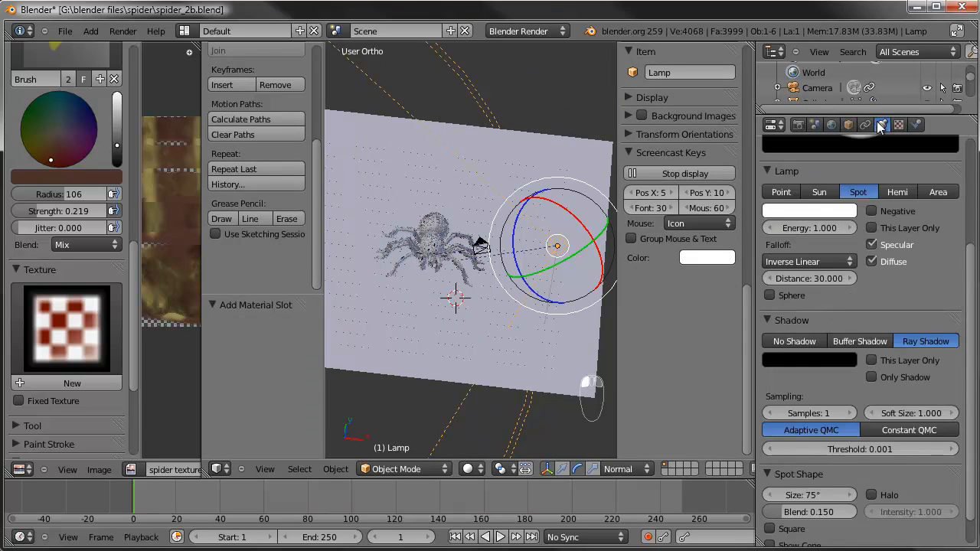
{"action": "left_click", "coordinate": [859, 342]}
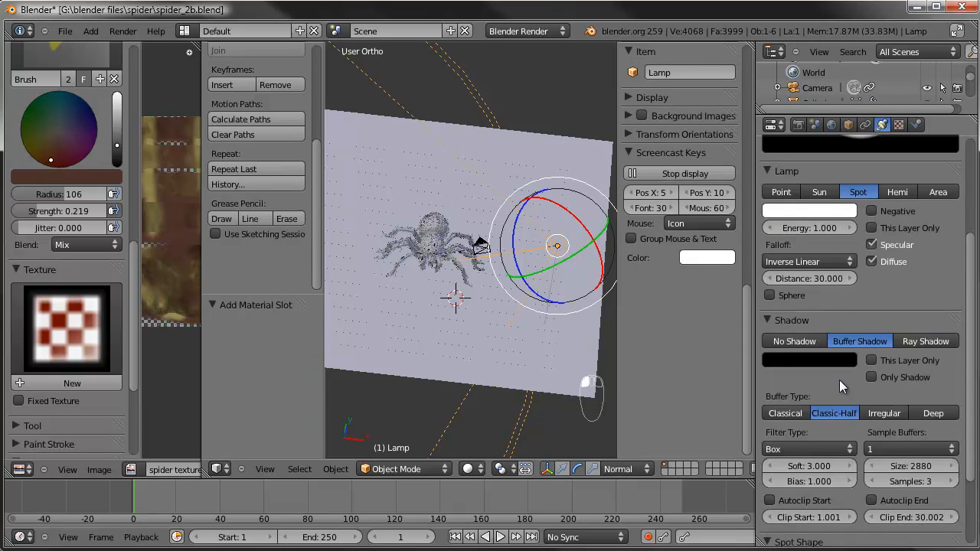
{"action": "scroll", "coordinate": [839, 387], "scroll_direction": "down", "scroll_amount": 4}
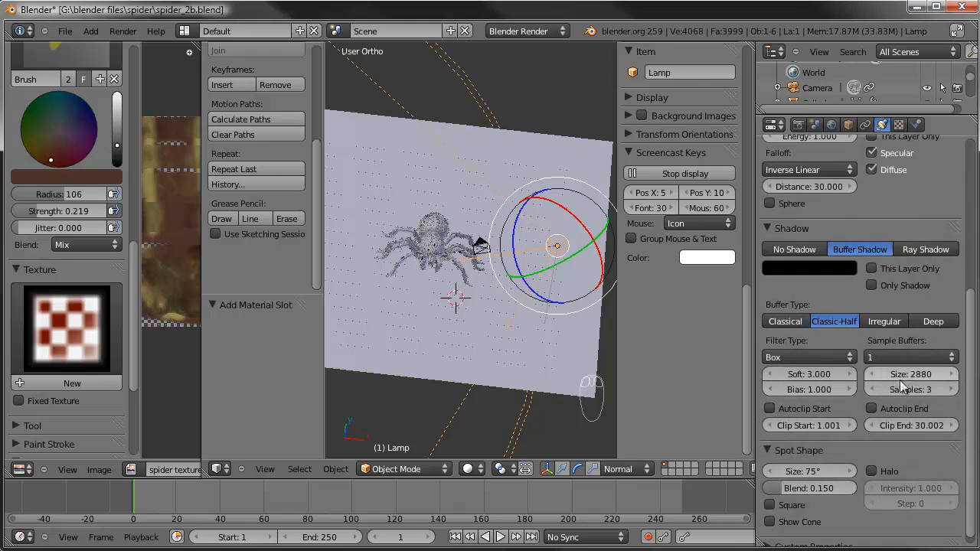
{"action": "left_click", "coordinate": [904, 374]}
{"action": "type", "text": "4000"}
{"action": "key", "text": "Return"}
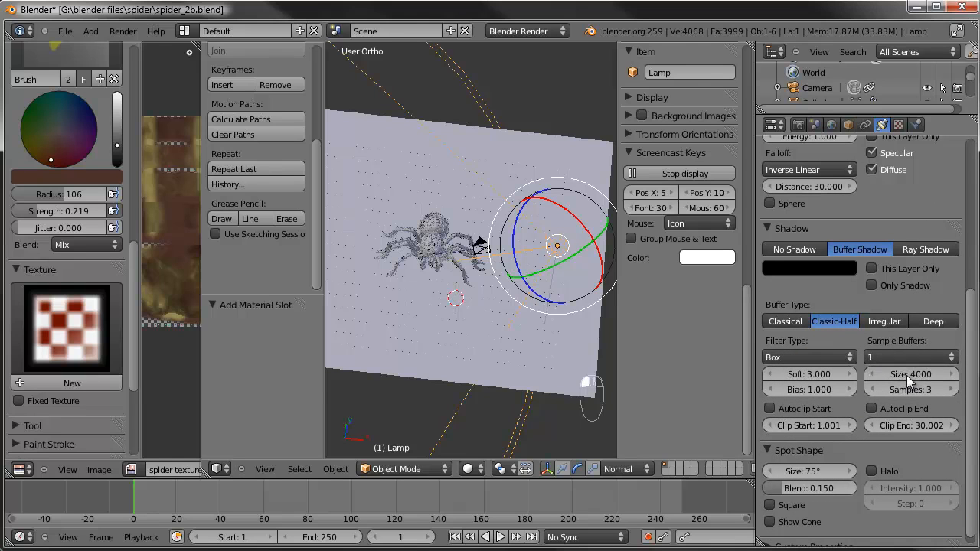
Set the spot lamp's shadow bias to 0.05 and save the file over the existing version
{"action": "left_click", "coordinate": [802, 389]}
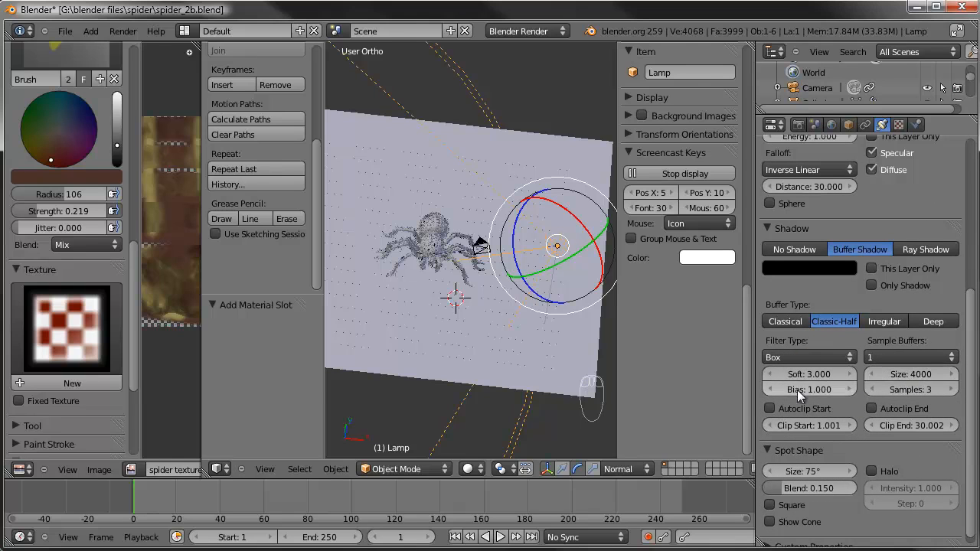
{"action": "type", "text": ".05"}
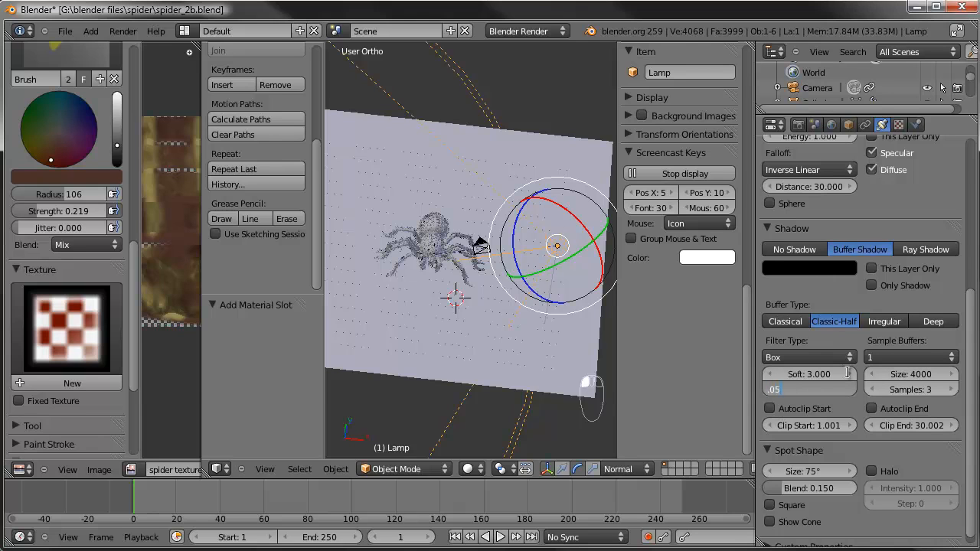
{"action": "key", "text": "Return"}
{"action": "key", "text": "ctrl+s"}
{"action": "left_click", "coordinate": [517, 192]}
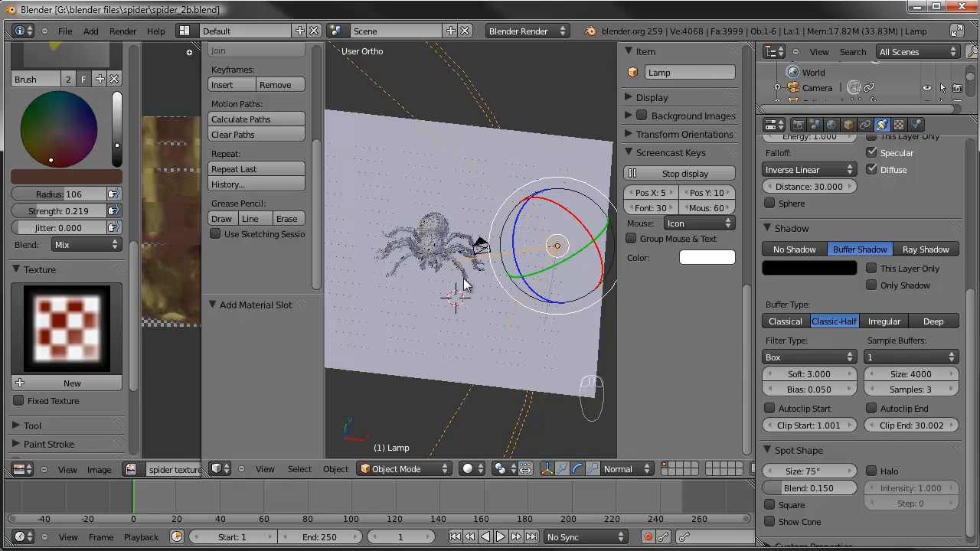
Render the spider with buffered shadows and examine the shadows on the hair and the ground
{"action": "key", "text": "F12"}
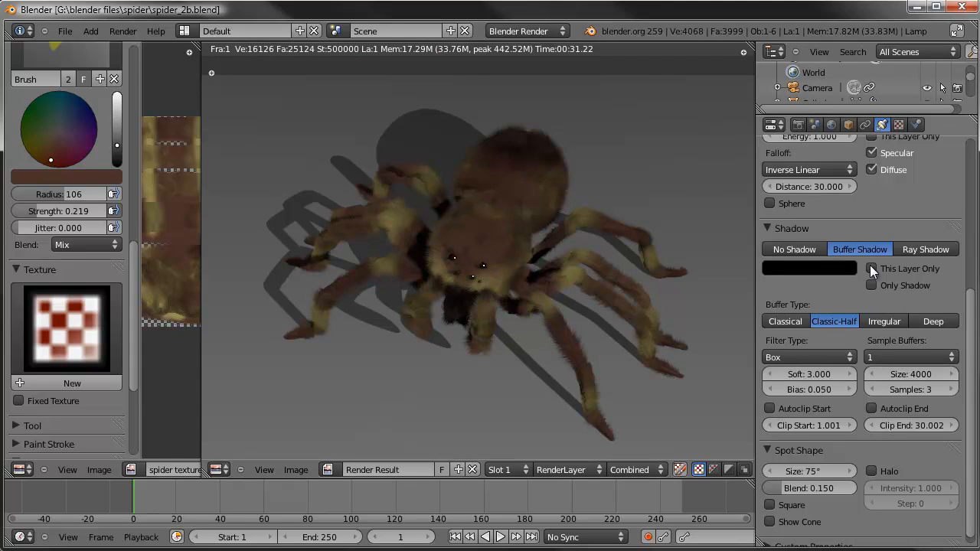
{"action": "key", "text": "F12"}
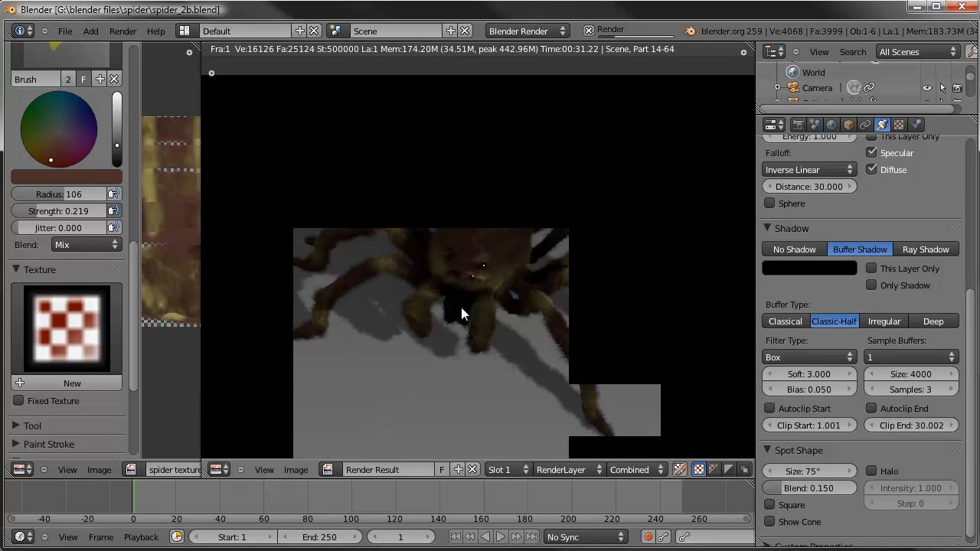
{"action": "middle_click_drag", "start_coordinate": [446, 289], "coordinate": [448, 306]}
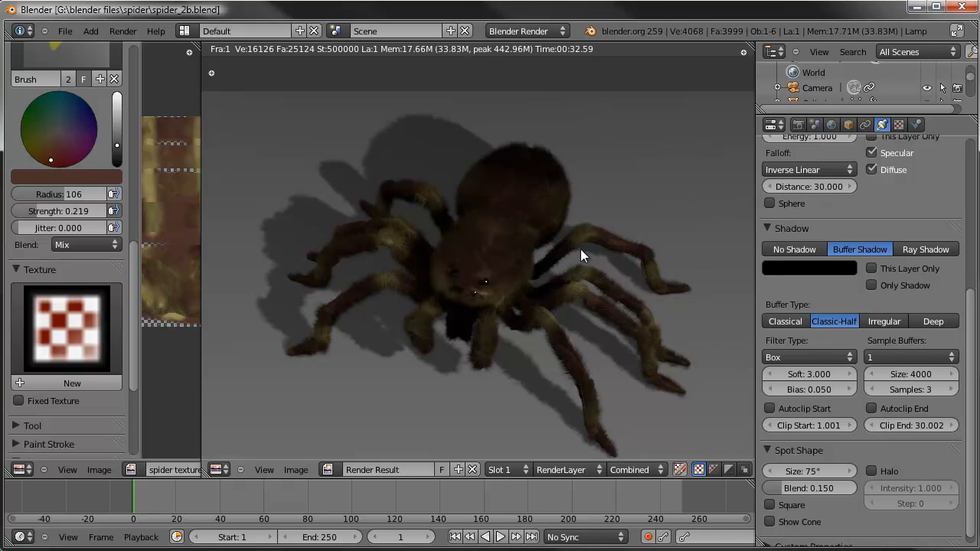
{"action": "middle_click_drag", "start_coordinate": [506, 328], "coordinate": [500, 311]}
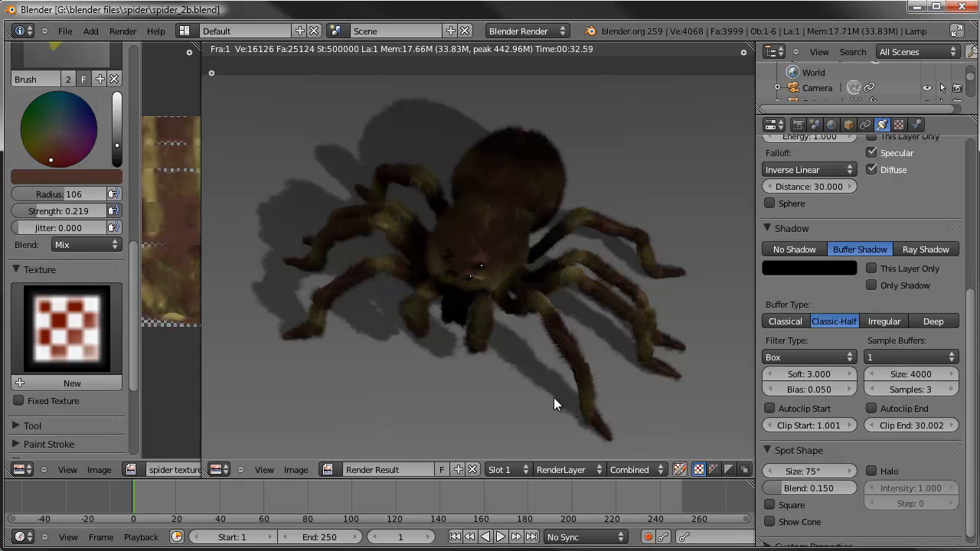
{"action": "middle_click_drag", "start_coordinate": [539, 330], "coordinate": [536, 310]}
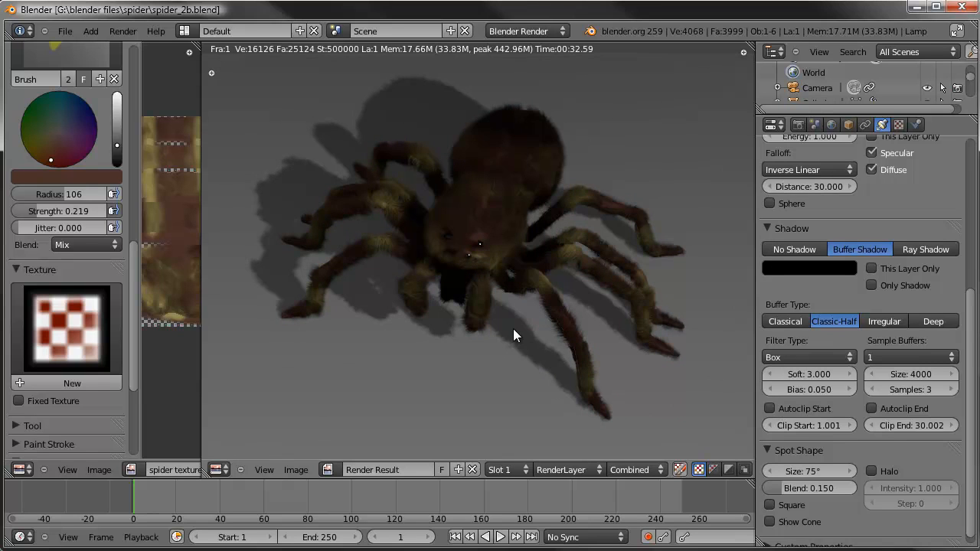
{"action": "key", "text": "Escape"}
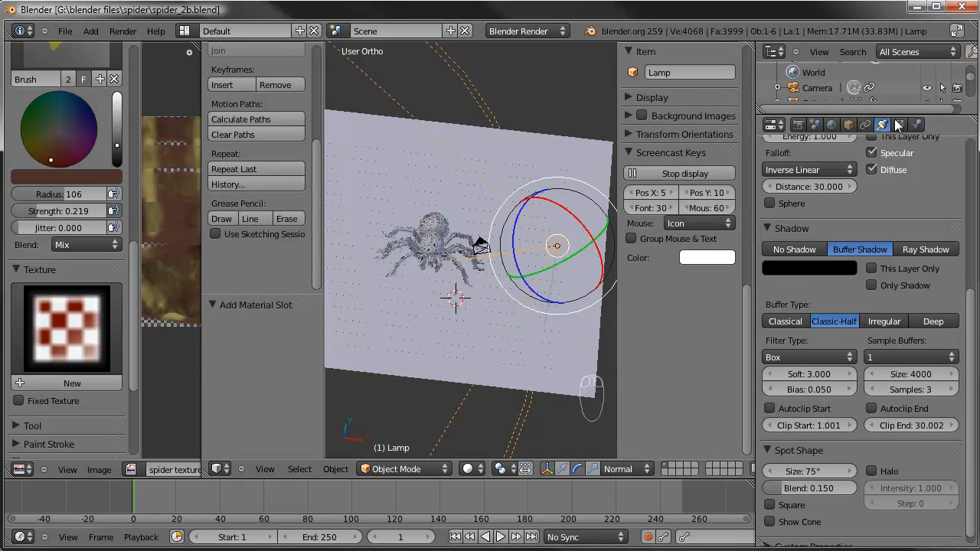
Set the render display to New Window and start an image render in the separate window
{"action": "left_click", "coordinate": [797, 124]}
{"action": "left_click", "coordinate": [865, 216]}
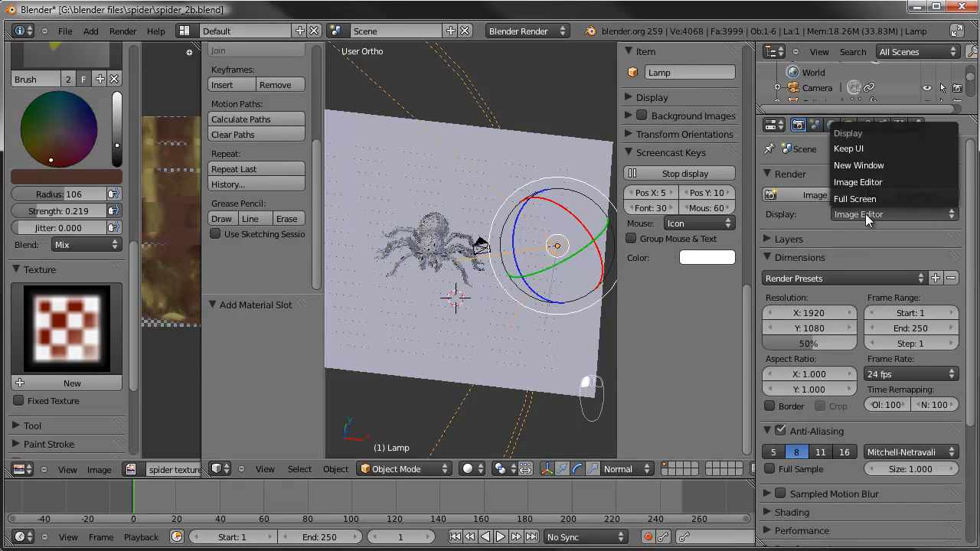
{"action": "left_click", "coordinate": [857, 166]}
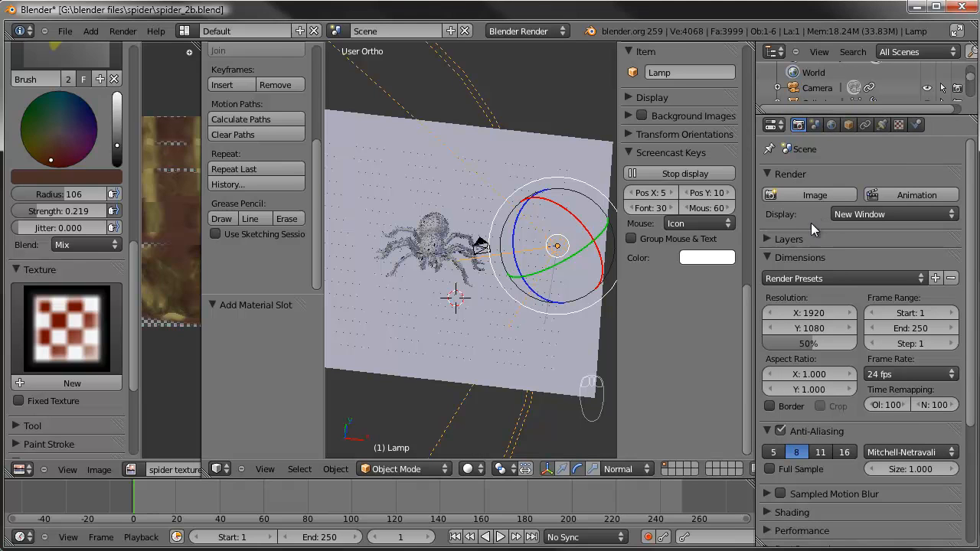
{"action": "left_click", "coordinate": [814, 195]}
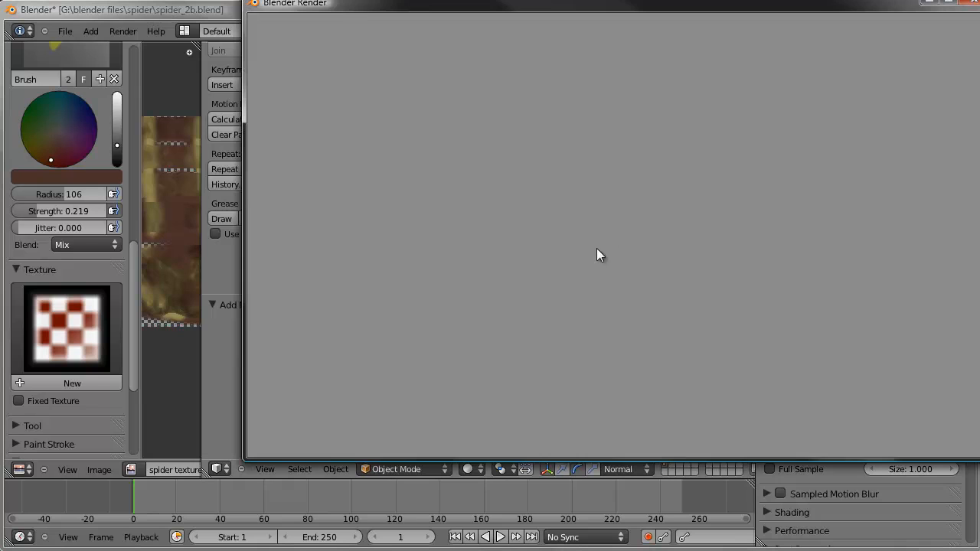
{"action": "left_click_drag", "start_coordinate": [441, 11], "coordinate": [338, 53]}
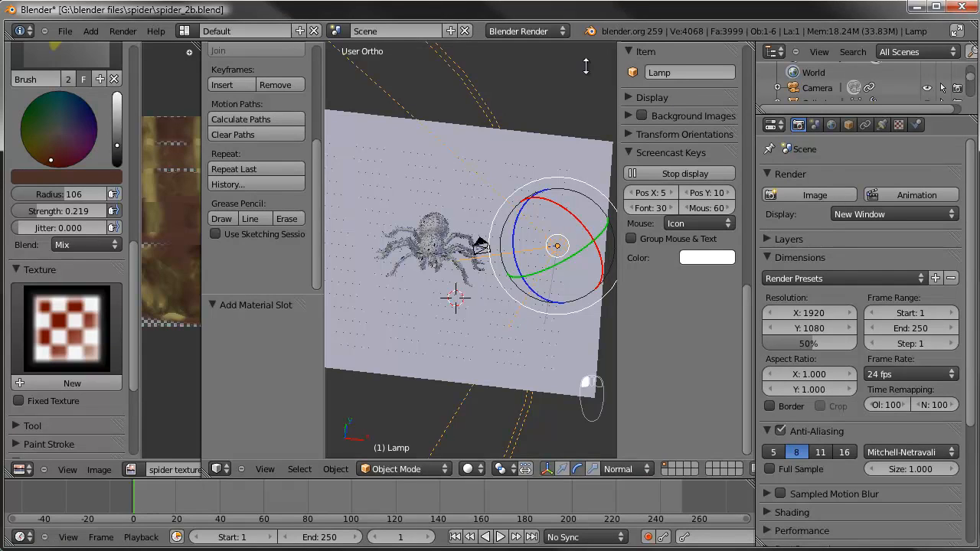
Select the spider body in top view and put it into Particle Mode for hair editing
{"action": "middle_click_drag", "start_coordinate": [585, 67], "coordinate": [534, 231]}
{"action": "middle_click_drag", "start_coordinate": [486, 288], "coordinate": [493, 270]}
{"action": "key", "text": "KP_7"}
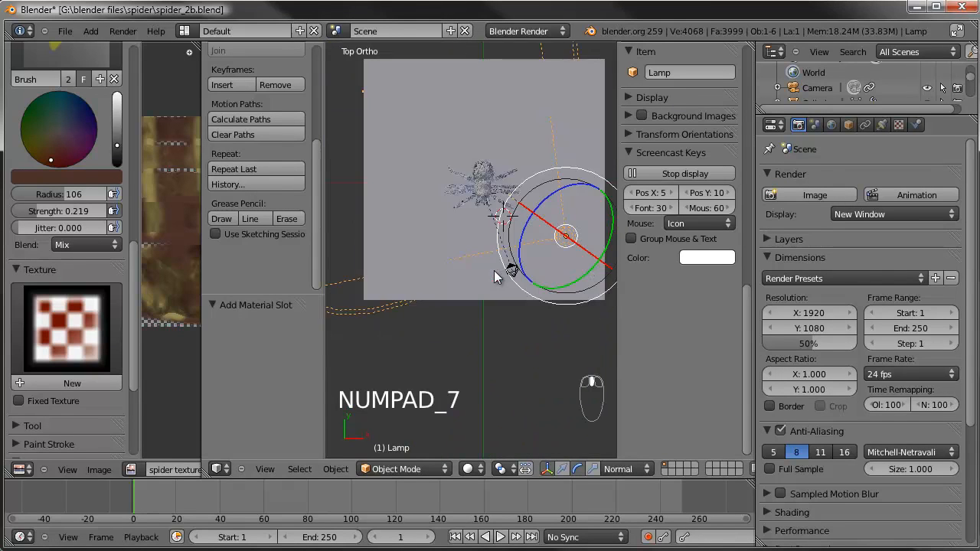
{"action": "scroll", "coordinate": [473, 229], "scroll_direction": "up", "scroll_amount": 3}
{"action": "scroll", "coordinate": [473, 235], "scroll_direction": "up", "scroll_amount": 3}
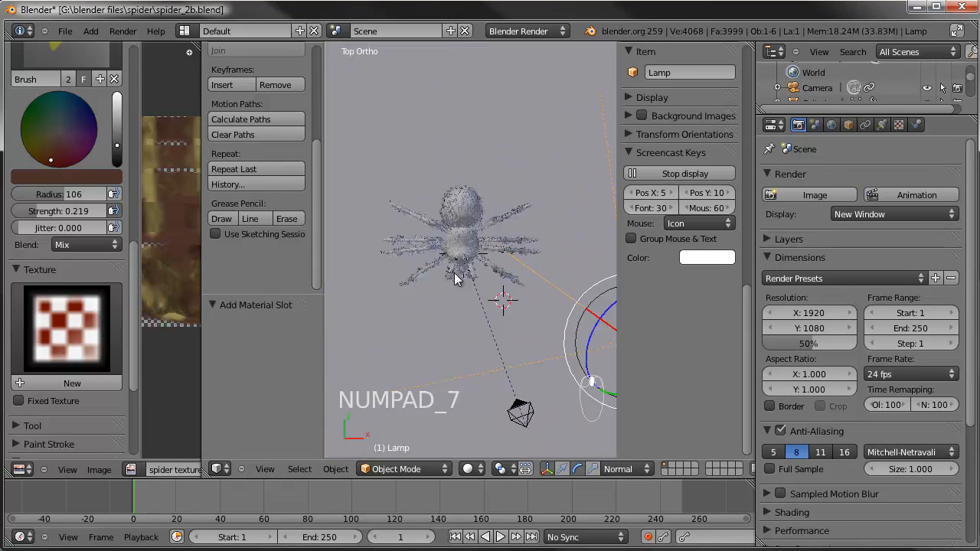
{"action": "right_click", "coordinate": [464, 203]}
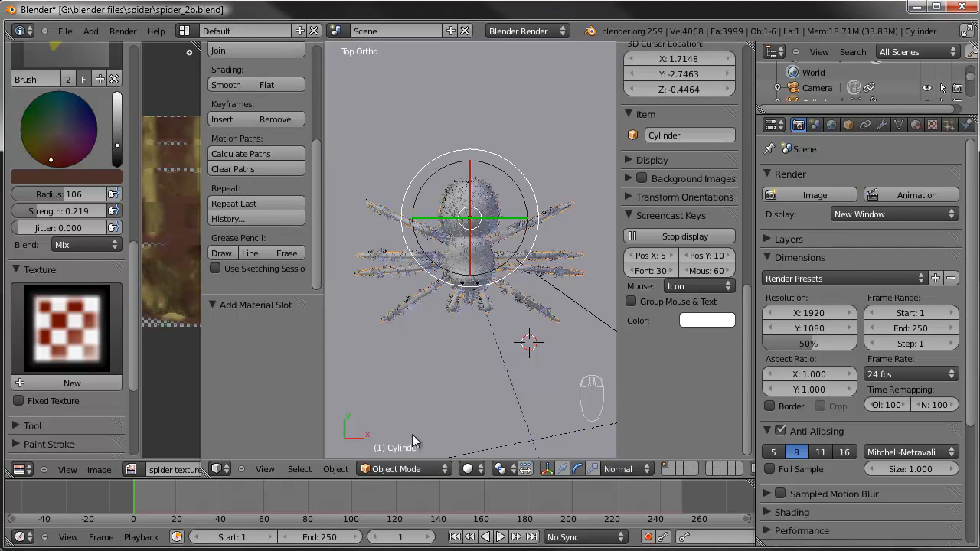
{"action": "left_click", "coordinate": [392, 470]}
{"action": "left_click", "coordinate": [398, 351]}
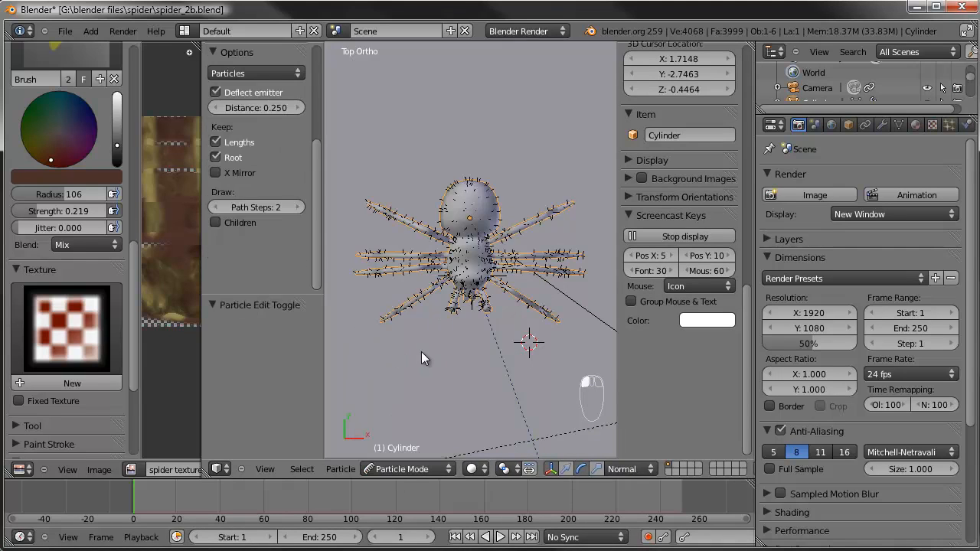
Choose the Comb brush for the hair with a radius of 41 and a strength of 0.529
{"action": "mouse_move", "coordinate": [316, 186]}
{"action": "left_mouse_down"}
{"action": "mouse_move", "coordinate": [324, 77]}
{"action": "mouse_move", "coordinate": [310, 64]}
{"action": "left_mouse_up"}
{"action": "left_click", "coordinate": [244, 91]}
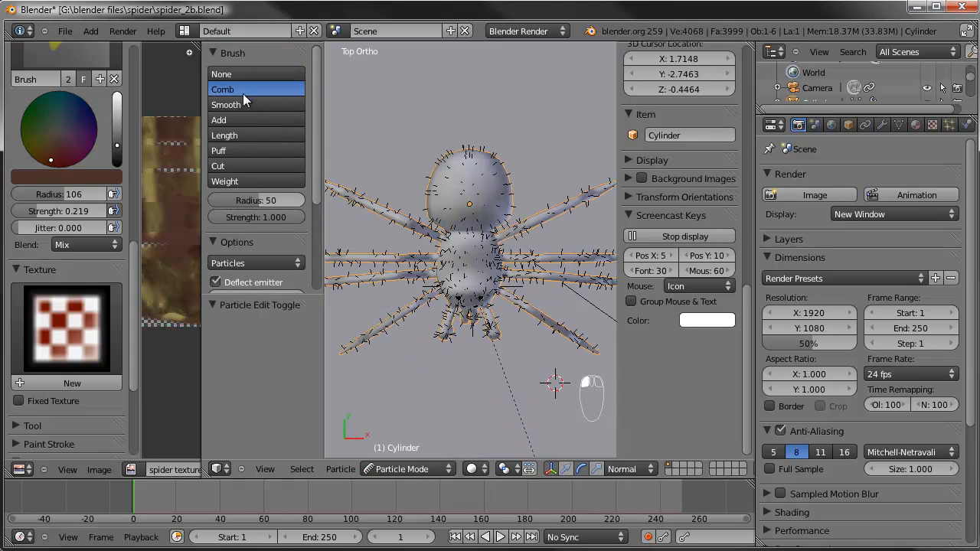
{"action": "left_click_drag", "start_coordinate": [237, 218], "coordinate": [254, 202]}
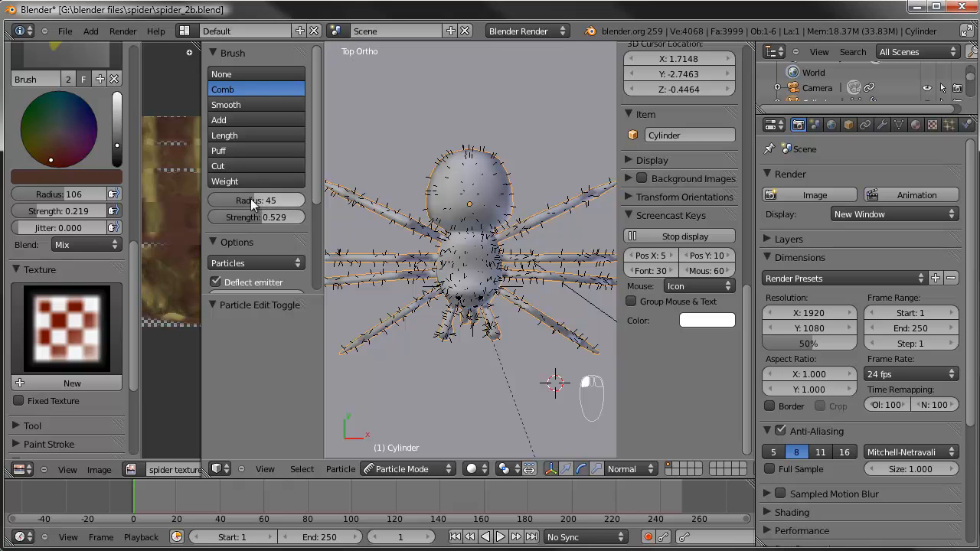
{"action": "scroll", "coordinate": [480, 305], "scroll_direction": "up", "scroll_amount": 1}
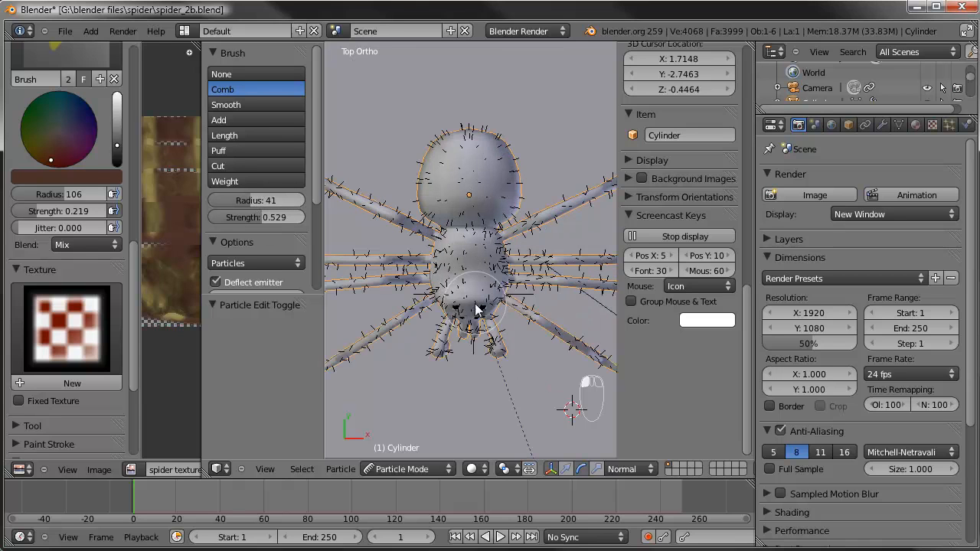
{"action": "middle_click_drag", "start_coordinate": [509, 283], "coordinate": [489, 287], "text": "shift"}
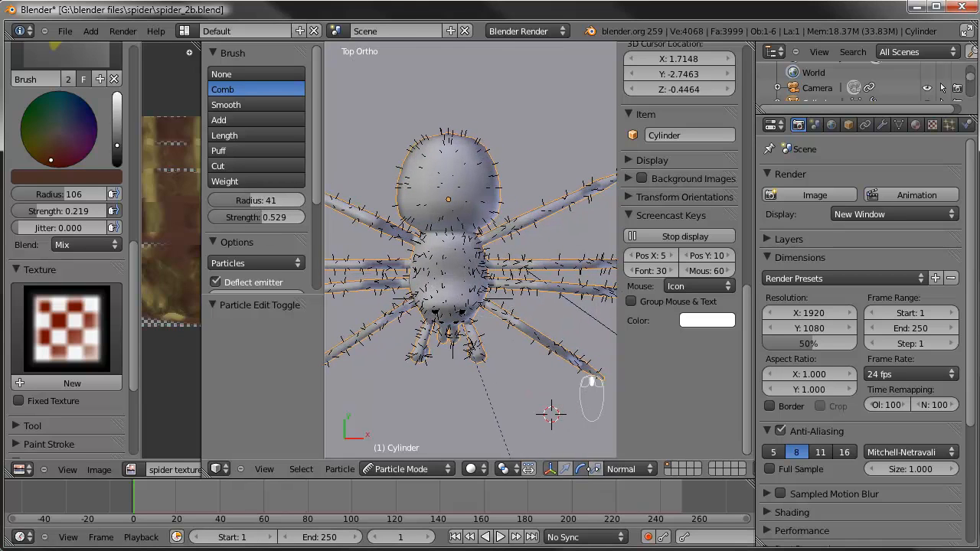
Switch the particle selection and display mode to Tip select for the spider's hairs
{"action": "middle_click_drag", "start_coordinate": [599, 470], "coordinate": [445, 476]}
{"action": "middle_click_drag", "start_coordinate": [626, 472], "coordinate": [601, 475]}
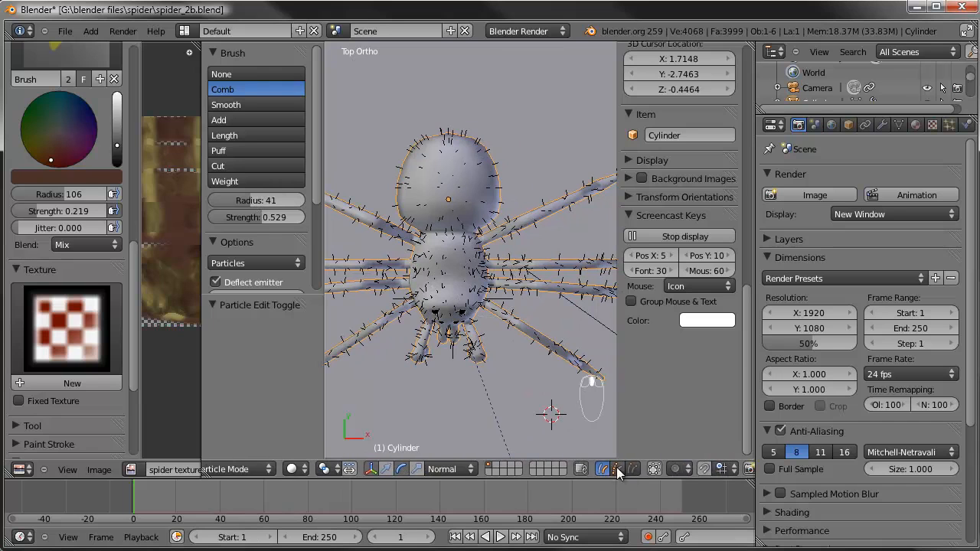
{"action": "middle_click_drag", "start_coordinate": [515, 473], "coordinate": [443, 465]}
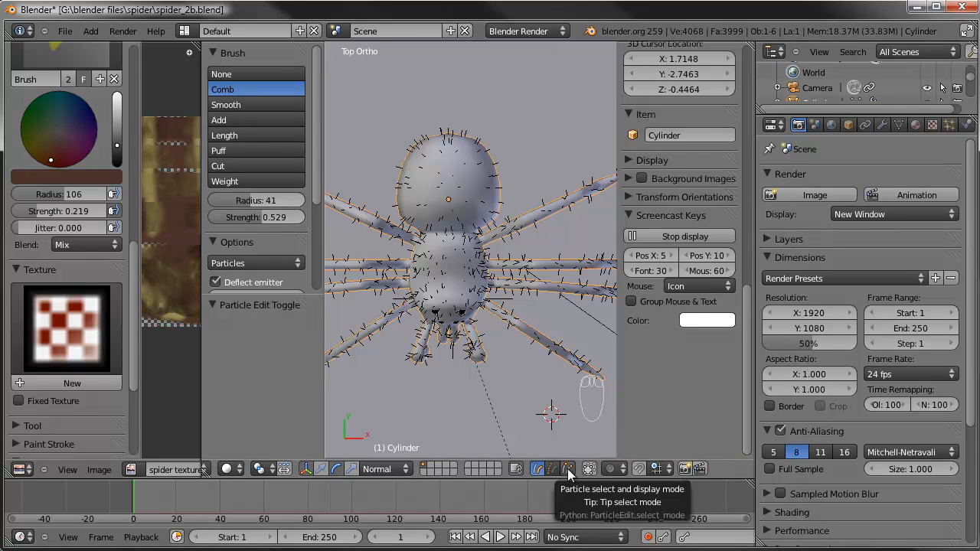
{"action": "left_click", "coordinate": [567, 469]}
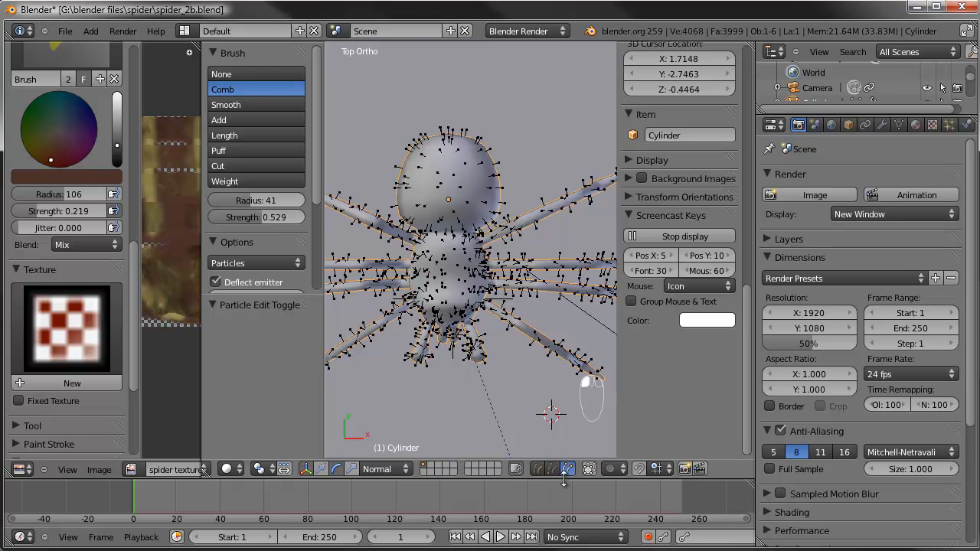
Widen the 3D view over the image editor to make room for combing the spider's legs
{"action": "scroll", "coordinate": [526, 254], "scroll_direction": "up", "scroll_amount": 1}
{"action": "middle_click_drag", "start_coordinate": [525, 255], "coordinate": [437, 272], "text": "shift"}
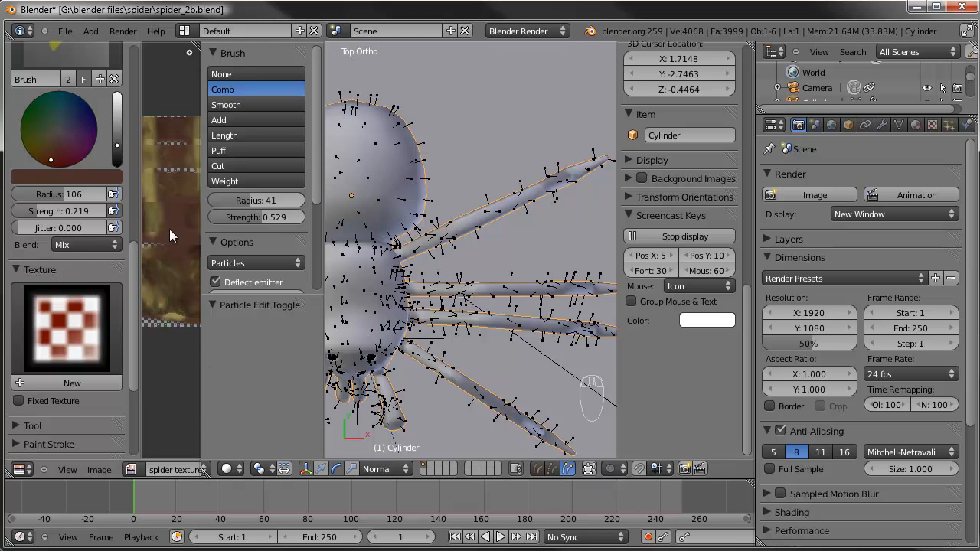
{"action": "left_click_drag", "start_coordinate": [203, 474], "coordinate": [117, 437]}
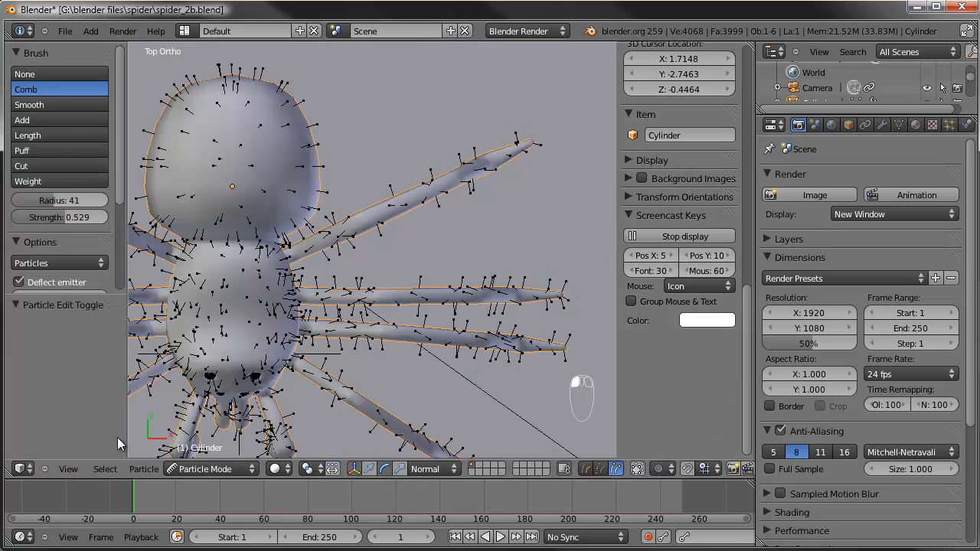
Comb the hair on the rear leg on the spider's positive-X side outward from the body toward the tip
{"action": "middle_click_drag", "start_coordinate": [304, 284], "coordinate": [367, 291], "text": "shift"}
{"action": "middle_click_drag", "start_coordinate": [460, 256], "coordinate": [406, 278], "text": "shift"}
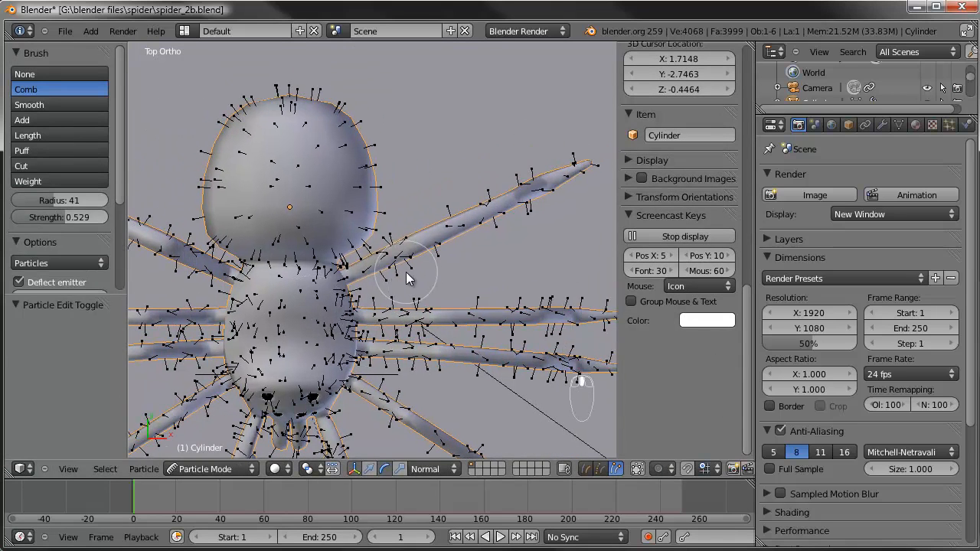
{"action": "left_click_drag", "start_coordinate": [359, 277], "coordinate": [531, 189]}
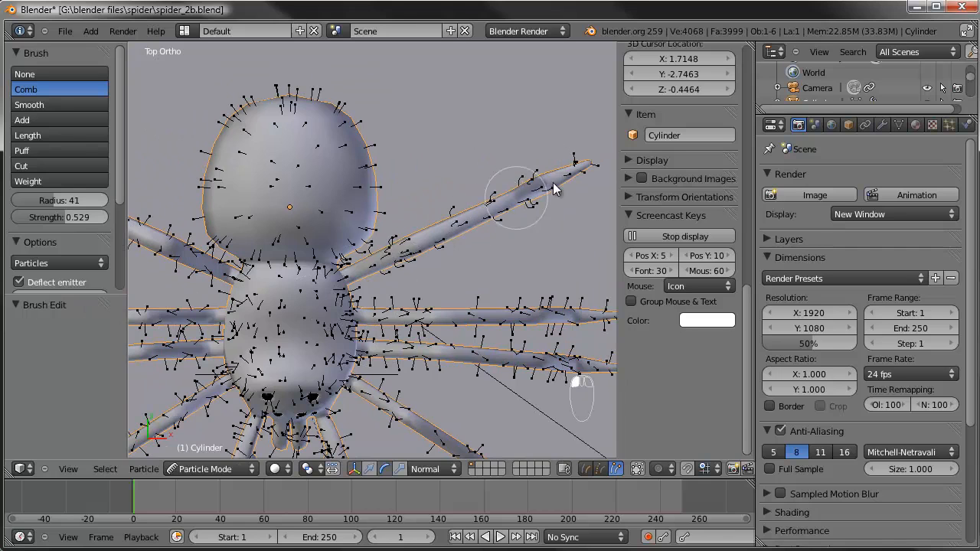
Comb the hair on the four legs on the spider's negative-X side outward toward their tips
{"action": "scroll", "coordinate": [362, 244], "scroll_direction": "down", "scroll_amount": 1}
{"action": "middle_click_drag", "start_coordinate": [289, 253], "coordinate": [437, 285], "text": "shift"}
{"action": "mouse_move", "coordinate": [383, 302]}
{"action": "left_mouse_down"}
{"action": "mouse_move", "coordinate": [209, 220]}
{"action": "mouse_move", "coordinate": [194, 202]}
{"action": "left_mouse_up"}
{"action": "middle_click_drag", "start_coordinate": [309, 300], "coordinate": [311, 230], "text": "shift"}
{"action": "mouse_move", "coordinate": [397, 280]}
{"action": "left_mouse_down"}
{"action": "mouse_move", "coordinate": [176, 265]}
{"action": "mouse_move", "coordinate": [311, 297]}
{"action": "mouse_move", "coordinate": [219, 308]}
{"action": "left_mouse_up"}
{"action": "left_click_drag", "start_coordinate": [314, 299], "coordinate": [169, 314]}
{"action": "mouse_move", "coordinate": [421, 313]}
{"action": "left_mouse_down"}
{"action": "mouse_move", "coordinate": [344, 370]}
{"action": "mouse_move", "coordinate": [245, 405]}
{"action": "left_mouse_up"}
Comb the hair on the middle and front legs of the positive-X side outward toward the tips
{"action": "mouse_move", "coordinate": [524, 344]}
{"action": "middle_mouse_down", "text": "shift"}
{"action": "mouse_move", "coordinate": [354, 236]}
{"action": "mouse_move", "coordinate": [392, 307]}
{"action": "middle_mouse_up", "text": "shift"}
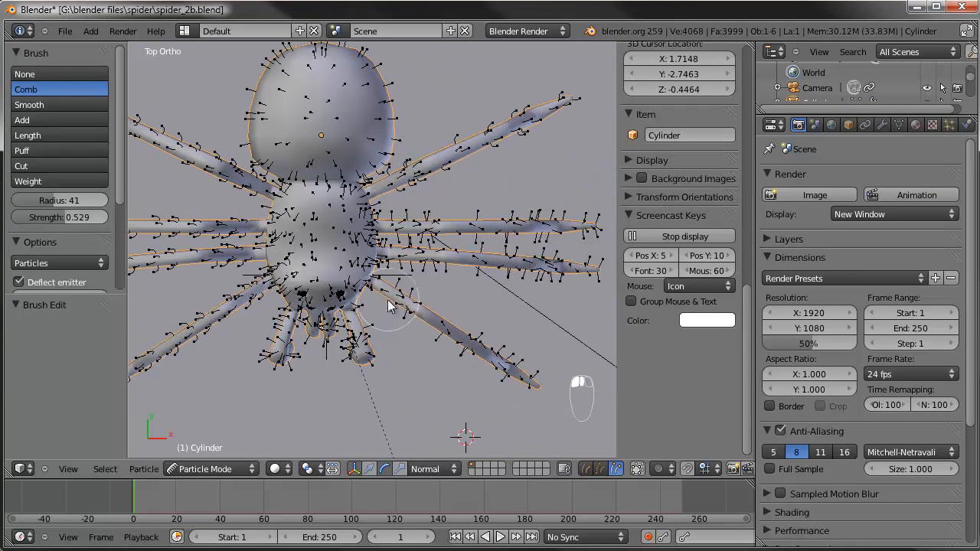
{"action": "left_click_drag", "start_coordinate": [389, 291], "coordinate": [558, 380]}
{"action": "left_click_drag", "start_coordinate": [389, 252], "coordinate": [581, 272]}
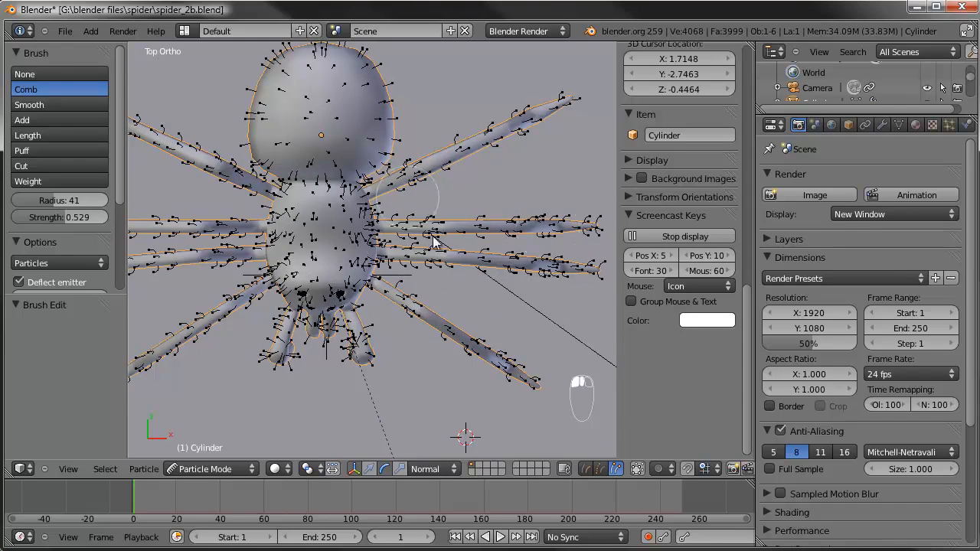
Comb the hair on the spider's head, thorax and abdomen backward, from the eyes toward the rear
{"action": "middle_click_drag", "start_coordinate": [290, 168], "coordinate": [342, 278], "text": "shift"}
{"action": "mouse_move", "coordinate": [343, 273]}
{"action": "left_mouse_down"}
{"action": "mouse_move", "coordinate": [306, 181]}
{"action": "mouse_move", "coordinate": [366, 168]}
{"action": "left_mouse_up"}
{"action": "left_click_drag", "start_coordinate": [389, 299], "coordinate": [429, 175]}
{"action": "mouse_move", "coordinate": [426, 280]}
{"action": "left_mouse_down"}
{"action": "mouse_move", "coordinate": [445, 246]}
{"action": "mouse_move", "coordinate": [432, 153]}
{"action": "left_mouse_up"}
{"action": "left_click_drag", "start_coordinate": [406, 219], "coordinate": [373, 107]}
{"action": "left_click_drag", "start_coordinate": [363, 395], "coordinate": [341, 350]}
{"action": "left_click_drag", "start_coordinate": [383, 408], "coordinate": [382, 337]}
Comb the hair on the spider's two front feelers and fangs toward their tips in top view
{"action": "scroll", "coordinate": [383, 336], "scroll_direction": "up", "scroll_amount": 3}
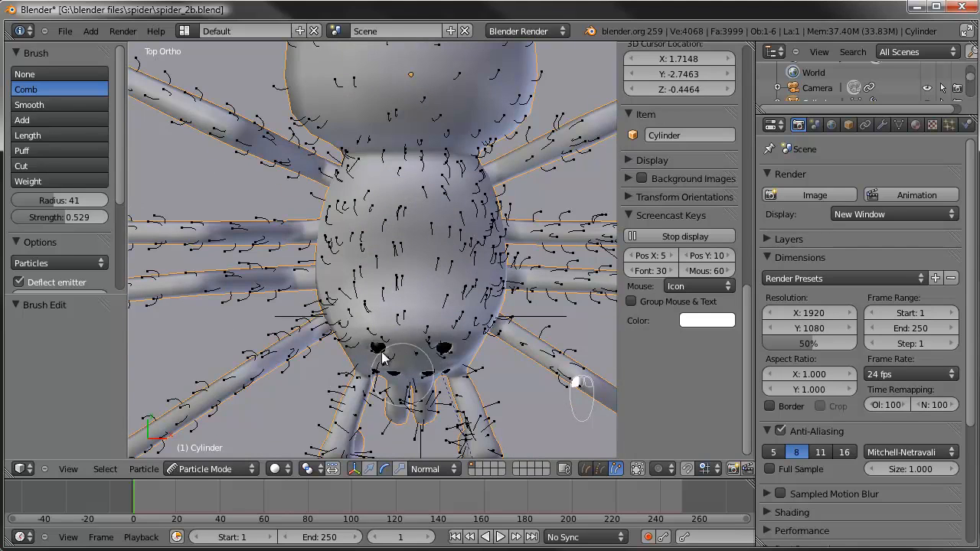
{"action": "middle_click_drag", "start_coordinate": [446, 411], "coordinate": [429, 227], "text": "shift"}
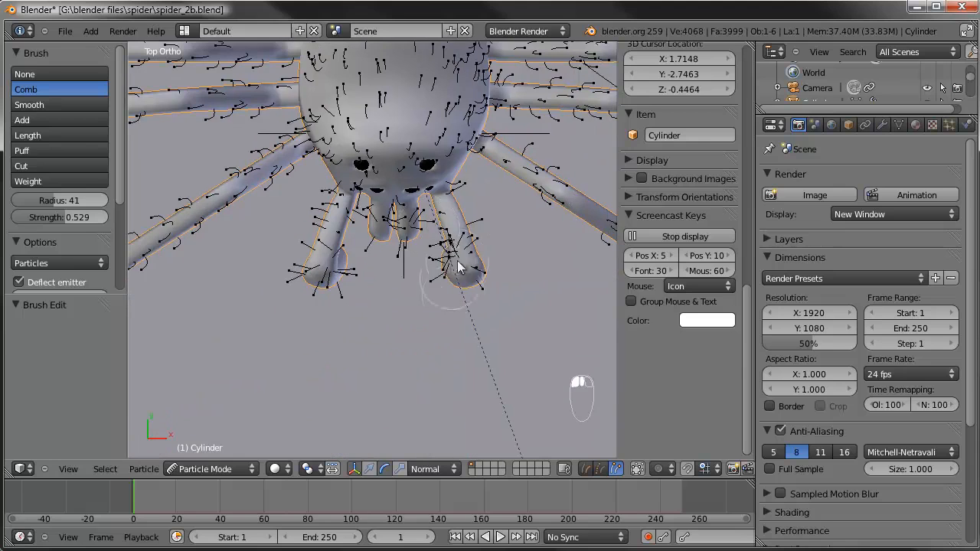
{"action": "mouse_move", "coordinate": [473, 268]}
{"action": "left_mouse_down"}
{"action": "mouse_move", "coordinate": [453, 276]}
{"action": "mouse_move", "coordinate": [447, 297]}
{"action": "left_mouse_up"}
{"action": "mouse_move", "coordinate": [333, 205]}
{"action": "left_mouse_down"}
{"action": "mouse_move", "coordinate": [312, 265]}
{"action": "mouse_move", "coordinate": [330, 291]}
{"action": "mouse_move", "coordinate": [406, 245]}
{"action": "mouse_move", "coordinate": [387, 214]}
{"action": "mouse_move", "coordinate": [414, 213]}
{"action": "mouse_move", "coordinate": [409, 245]}
{"action": "left_mouse_up"}
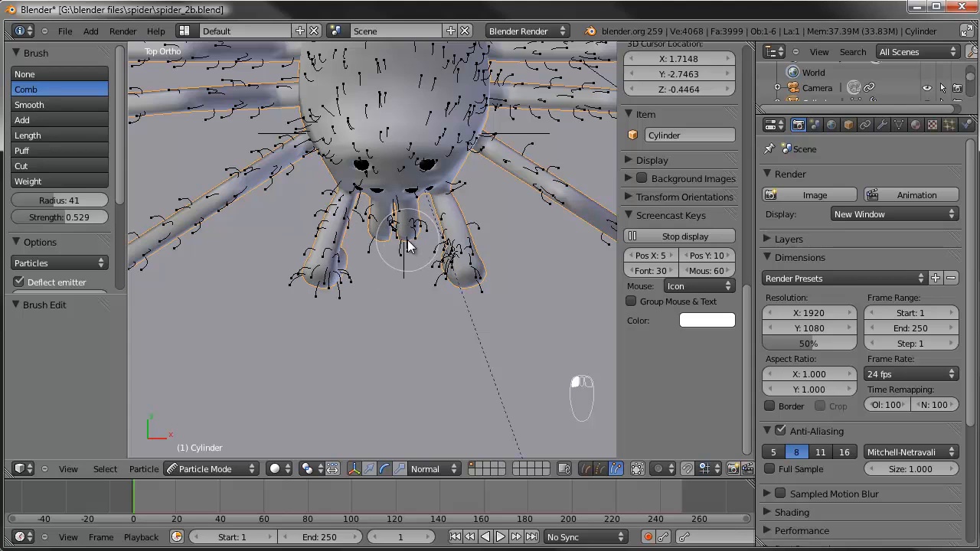
Comb the front leg's hair down toward the foot in the right side view
{"action": "key", "text": "KP_3"}
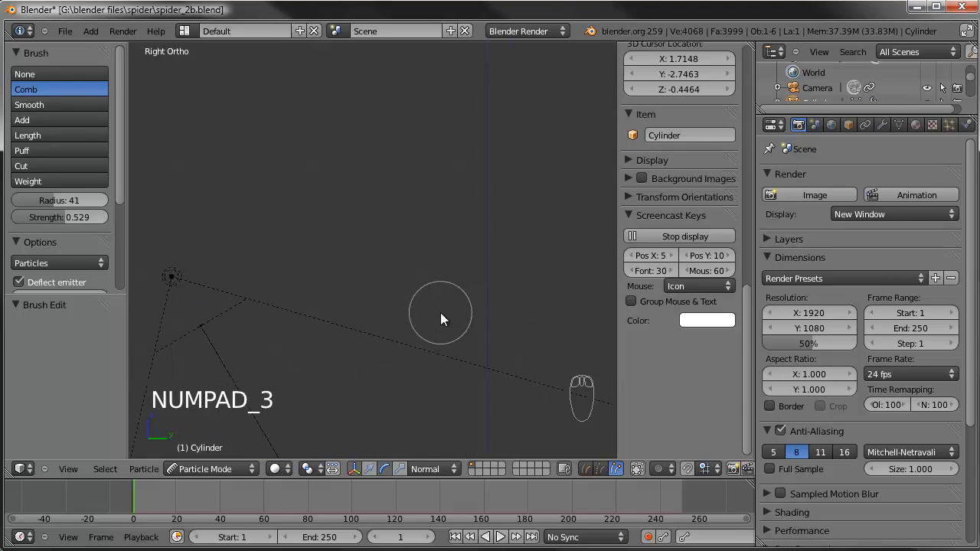
{"action": "scroll", "coordinate": [420, 259], "scroll_direction": "up", "scroll_amount": 5}
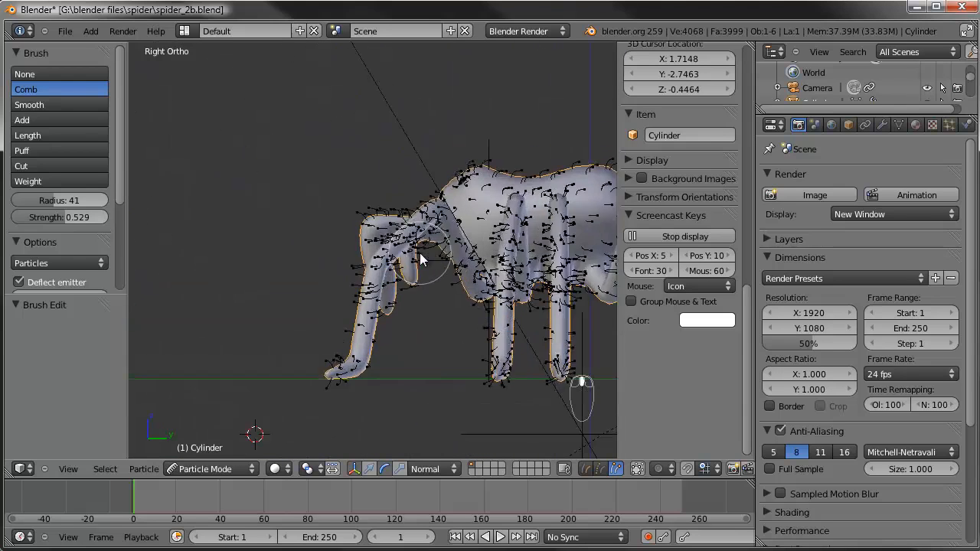
{"action": "scroll", "coordinate": [420, 253], "scroll_direction": "up", "scroll_amount": 2}
{"action": "left_click_drag", "start_coordinate": [453, 197], "coordinate": [361, 389]}
{"action": "left_click_drag", "start_coordinate": [390, 290], "coordinate": [303, 435]}
{"action": "middle_click_drag", "start_coordinate": [321, 421], "coordinate": [219, 371], "text": "shift"}
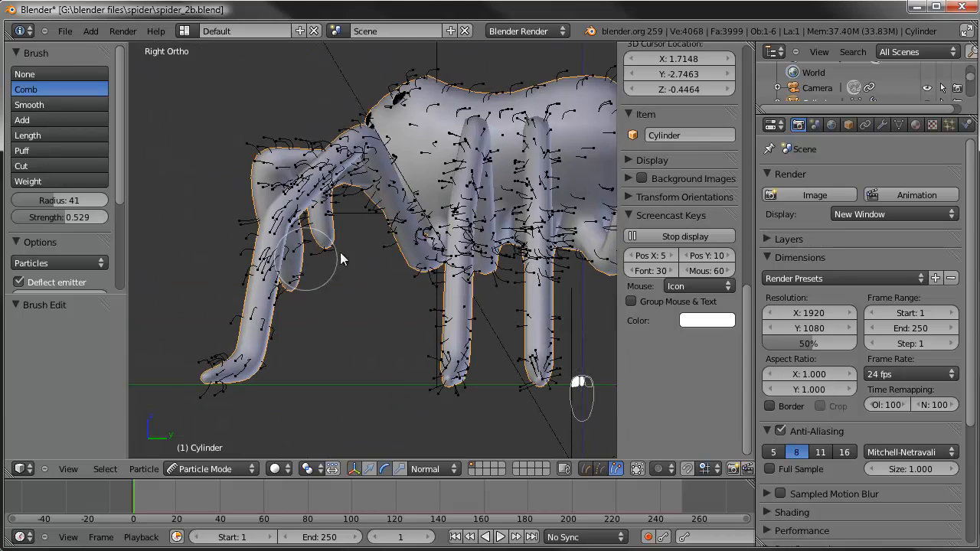
Comb the hair on the two middle legs and the rear leg down toward the feet in side view
{"action": "left_click_drag", "start_coordinate": [466, 158], "coordinate": [439, 320]}
{"action": "left_click_drag", "start_coordinate": [490, 143], "coordinate": [446, 418]}
{"action": "scroll", "coordinate": [498, 283], "scroll_direction": "down", "scroll_amount": 2}
{"action": "middle_click_drag", "start_coordinate": [482, 277], "coordinate": [413, 260], "text": "shift"}
{"action": "left_click_drag", "start_coordinate": [421, 136], "coordinate": [409, 281]}
{"action": "middle_click_drag", "start_coordinate": [507, 159], "coordinate": [407, 168], "text": "shift"}
{"action": "mouse_move", "coordinate": [372, 228]}
{"action": "left_mouse_down"}
{"action": "mouse_move", "coordinate": [417, 149]}
{"action": "mouse_move", "coordinate": [470, 345]}
{"action": "left_mouse_up"}
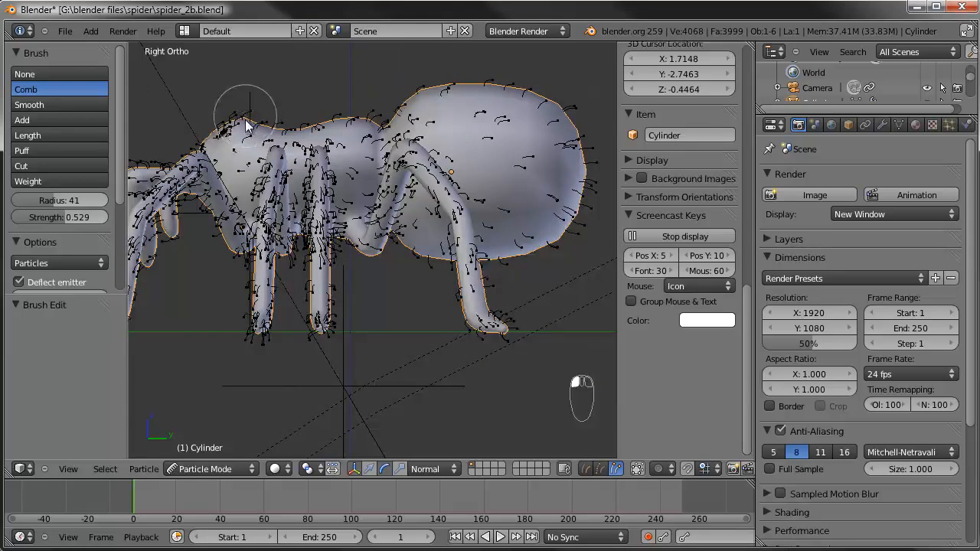
Touch up the hair on the spider's front, feelers and legs by combing it downward from several viewing angles
{"action": "scroll", "coordinate": [321, 162], "scroll_direction": "up", "scroll_amount": 3}
{"action": "mouse_move", "coordinate": [240, 164]}
{"action": "middle_mouse_down", "text": "shift"}
{"action": "mouse_move", "coordinate": [356, 169]}
{"action": "mouse_move", "coordinate": [328, 198]}
{"action": "mouse_move", "coordinate": [367, 180]}
{"action": "middle_mouse_up", "text": "shift"}
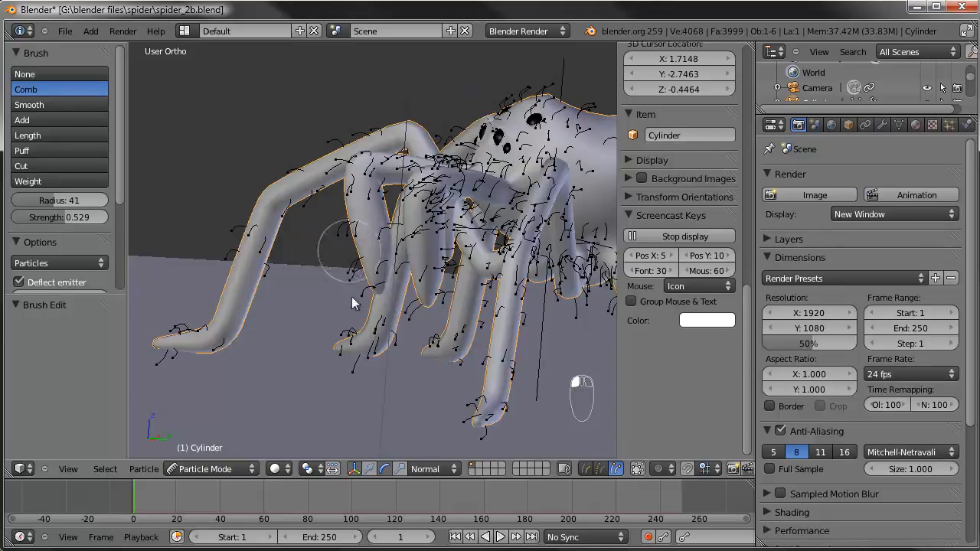
{"action": "mouse_move", "coordinate": [398, 267]}
{"action": "middle_mouse_down"}
{"action": "mouse_move", "coordinate": [410, 350]}
{"action": "mouse_move", "coordinate": [469, 259]}
{"action": "mouse_move", "coordinate": [425, 301]}
{"action": "mouse_move", "coordinate": [383, 280]}
{"action": "mouse_move", "coordinate": [368, 222]}
{"action": "middle_mouse_up"}
{"action": "scroll", "coordinate": [336, 298], "scroll_direction": "down", "scroll_amount": 3}
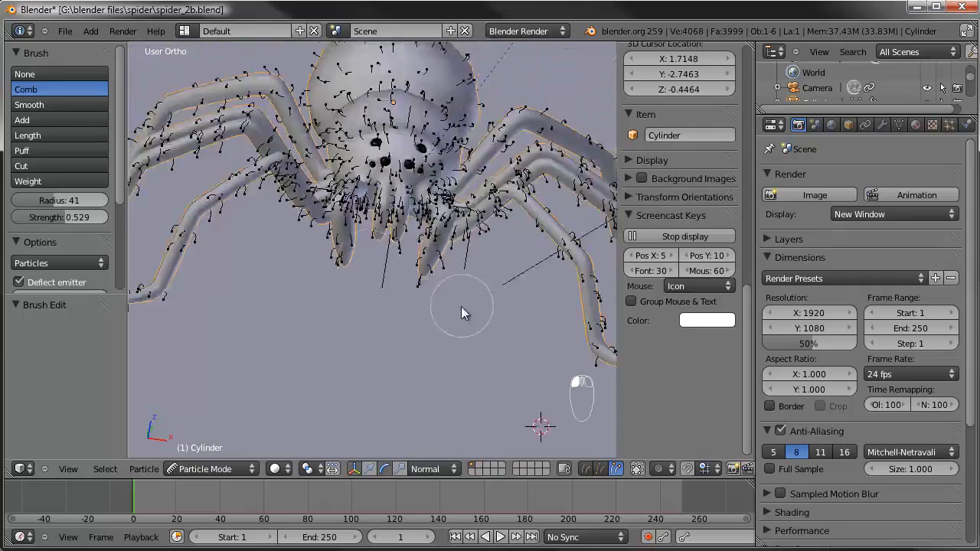
{"action": "middle_click_drag", "start_coordinate": [460, 312], "coordinate": [417, 306]}
{"action": "mouse_move", "coordinate": [368, 276]}
{"action": "middle_mouse_down"}
{"action": "mouse_move", "coordinate": [356, 344]}
{"action": "mouse_move", "coordinate": [346, 219]}
{"action": "middle_mouse_up"}
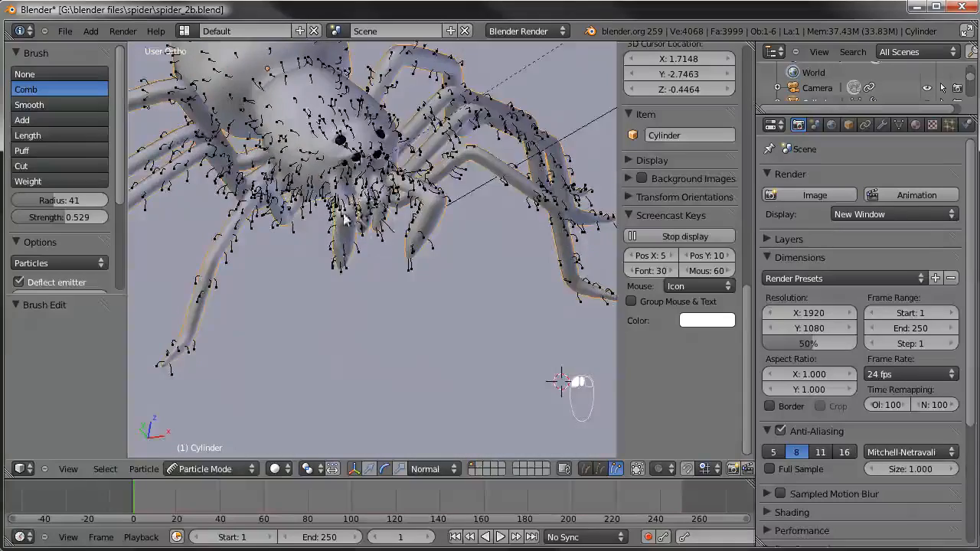
{"action": "middle_click_drag", "start_coordinate": [439, 291], "coordinate": [444, 260]}
{"action": "scroll", "coordinate": [480, 193], "scroll_direction": "up", "scroll_amount": 3}
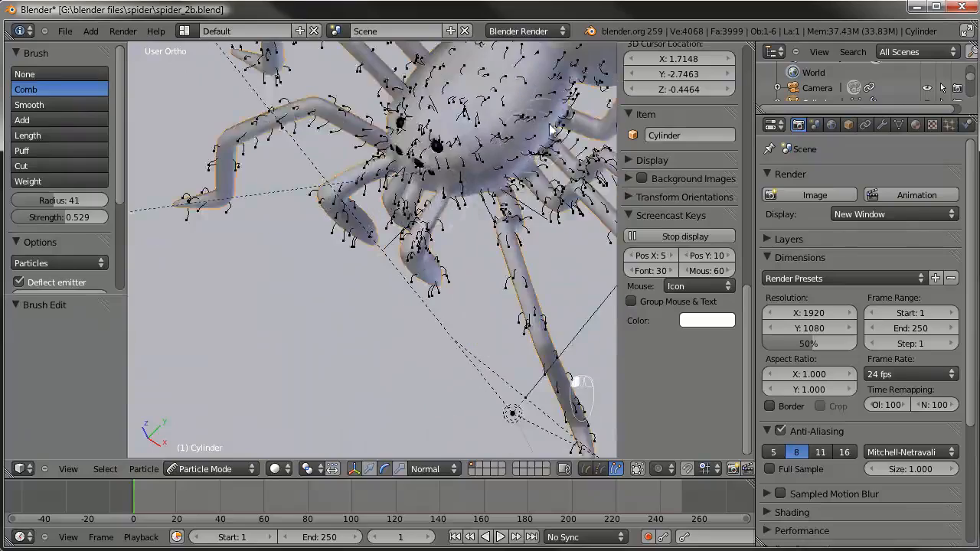
{"action": "middle_click_drag", "start_coordinate": [551, 127], "coordinate": [334, 140]}
{"action": "middle_click_drag", "start_coordinate": [283, 75], "coordinate": [340, 272]}
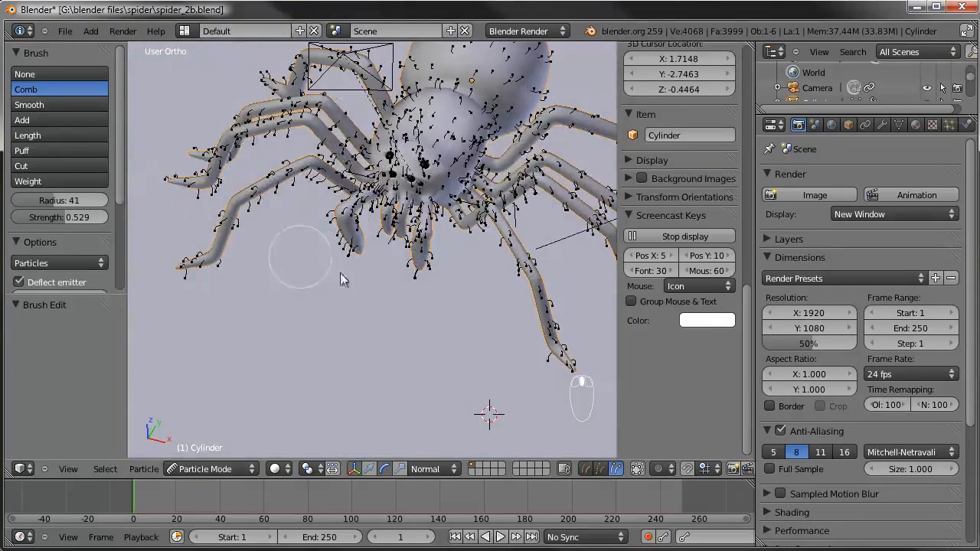
Return the spider to Object Mode and render it through the camera
{"action": "left_click", "coordinate": [225, 468]}
{"action": "left_click", "coordinate": [225, 452]}
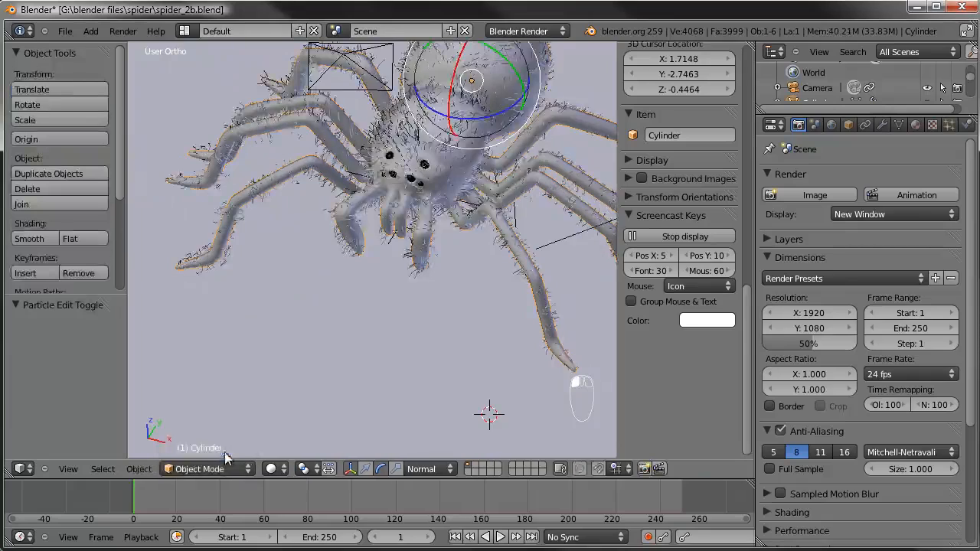
{"action": "middle_click_drag", "start_coordinate": [506, 247], "coordinate": [417, 213]}
{"action": "middle_click_drag", "start_coordinate": [316, 268], "coordinate": [371, 293]}
{"action": "key", "text": "KP_0"}
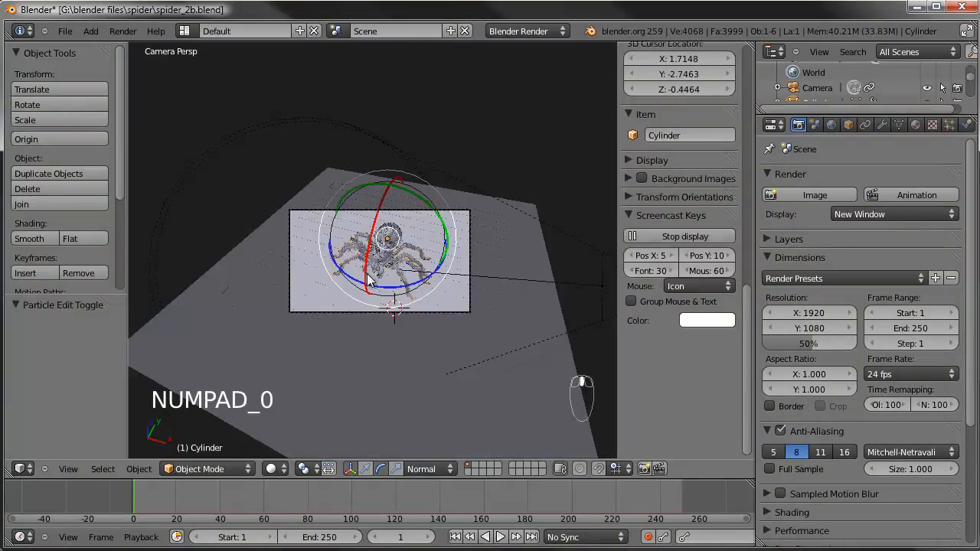
{"action": "key", "text": "F12"}
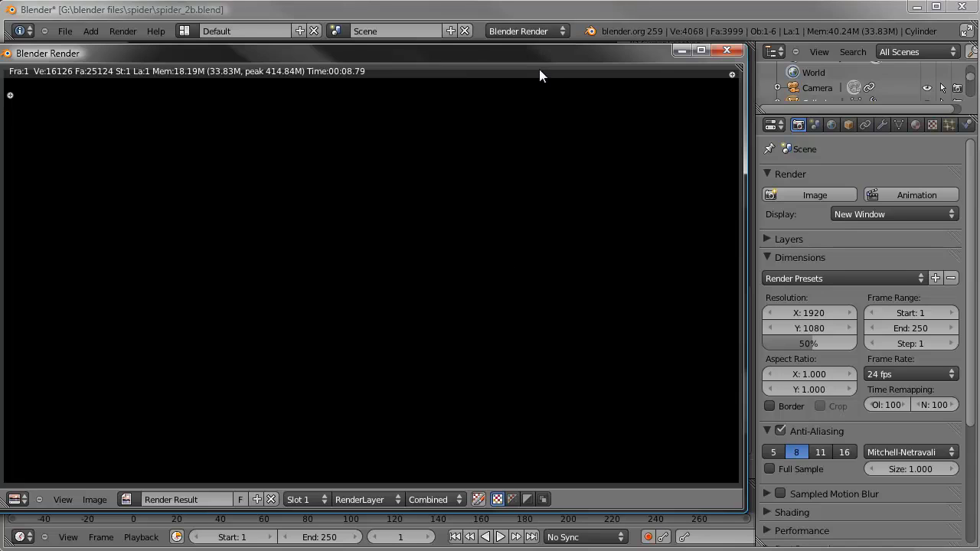
{"action": "key", "text": "F12"}
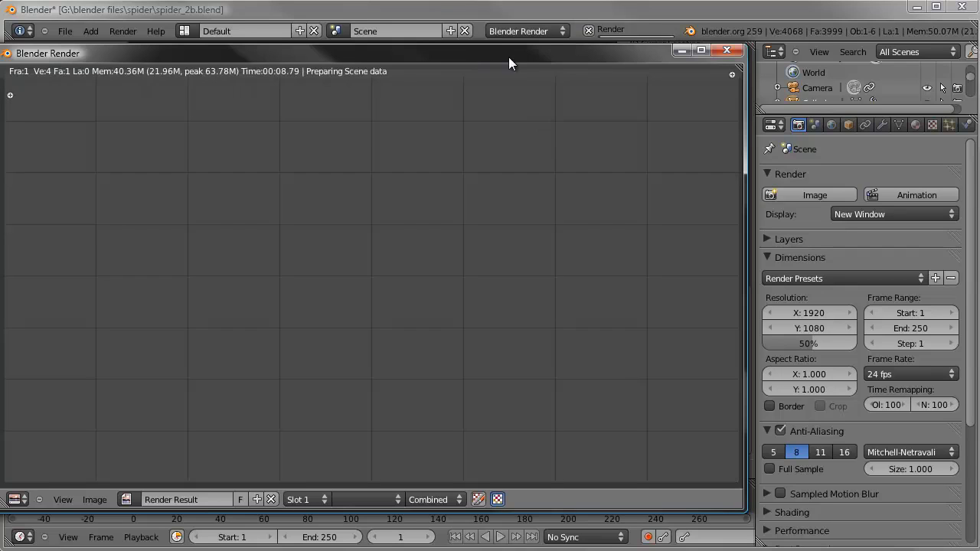
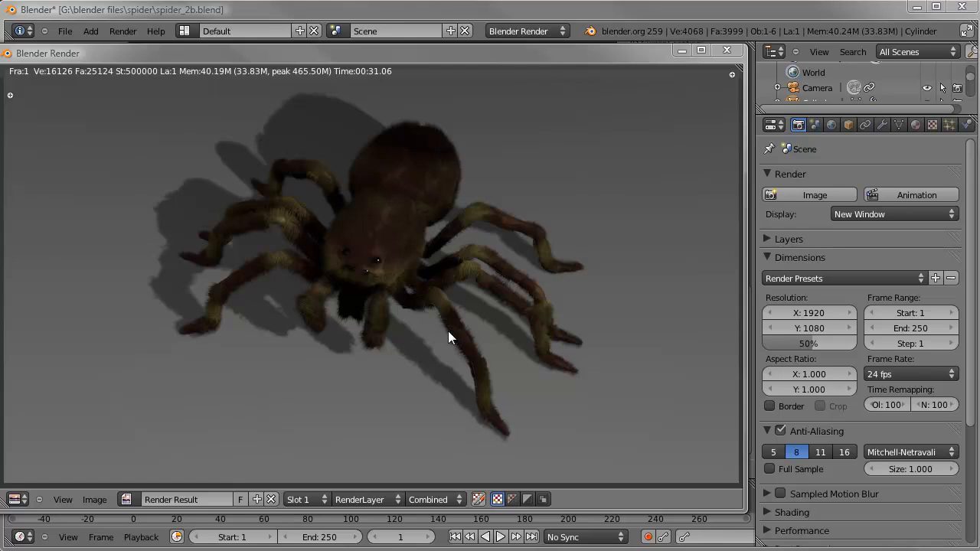
{"action": "key", "text": "Escape"}
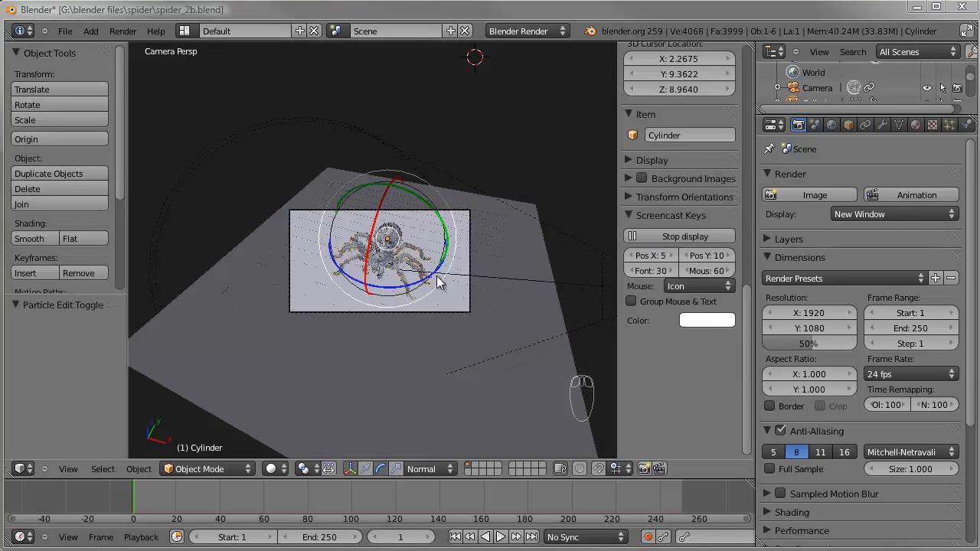
Reselect the spider in the camera view and put it back into Particle Mode
{"action": "right_click", "coordinate": [433, 311]}
{"action": "scroll", "coordinate": [434, 310], "scroll_direction": "up", "scroll_amount": 7}
{"action": "middle_click_drag", "start_coordinate": [475, 316], "coordinate": [393, 270], "text": "shift"}
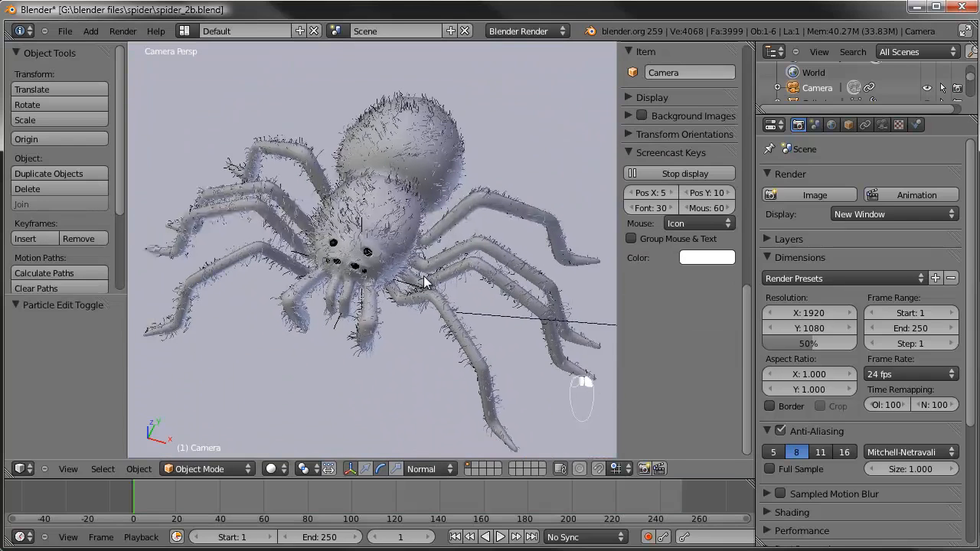
{"action": "left_click", "coordinate": [205, 469]}
{"action": "right_click", "coordinate": [348, 195]}
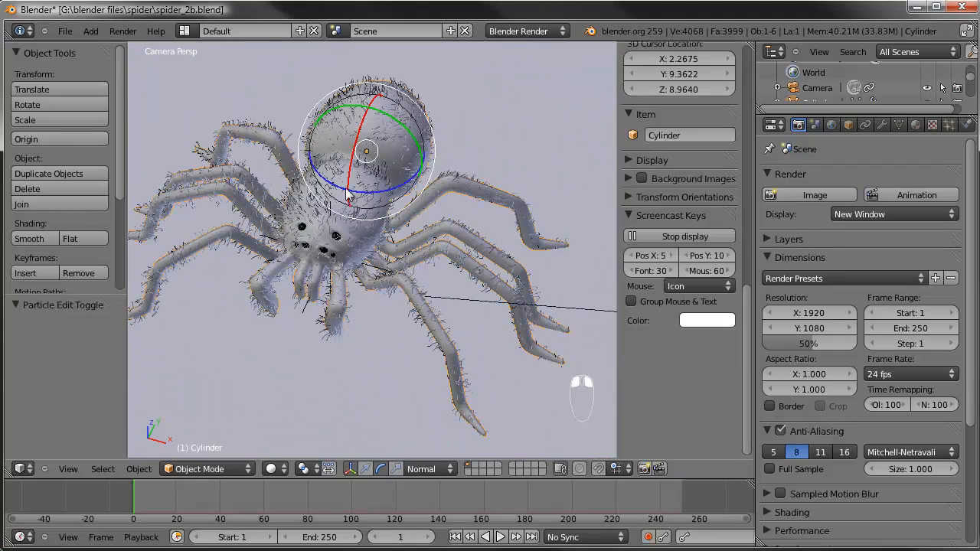
{"action": "left_click", "coordinate": [238, 467]}
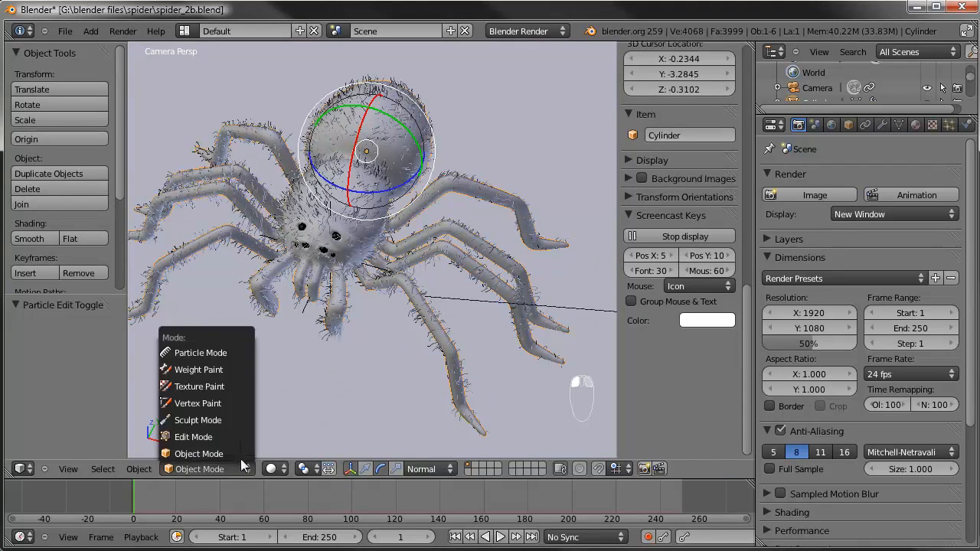
{"action": "left_click", "coordinate": [201, 346]}
Examine the combed hair and the shadows in the finished render up close and as a whole
{"action": "scroll", "coordinate": [483, 199], "scroll_direction": "up", "scroll_amount": 4}
{"action": "left_click_drag", "start_coordinate": [496, 163], "coordinate": [507, 166]}
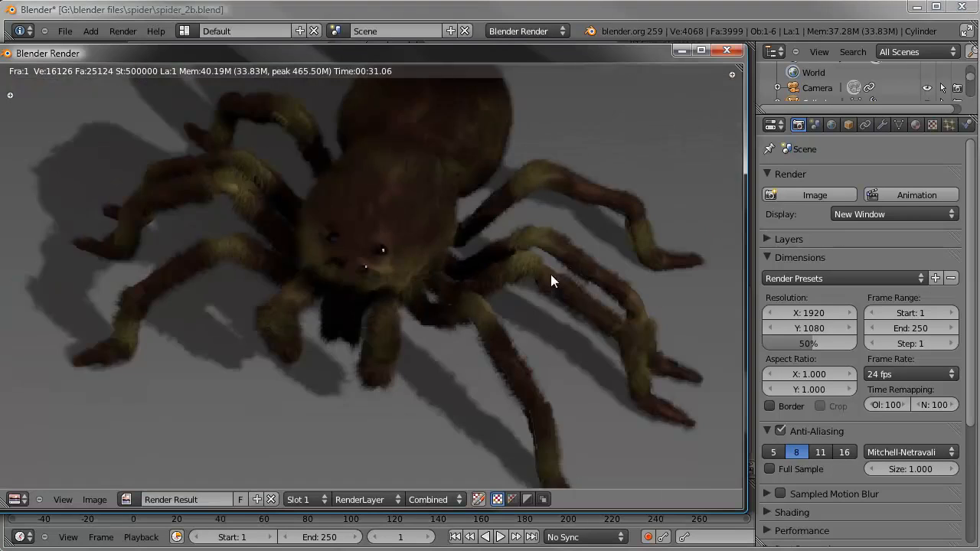
{"action": "scroll", "coordinate": [551, 280], "scroll_direction": "down", "scroll_amount": 4}
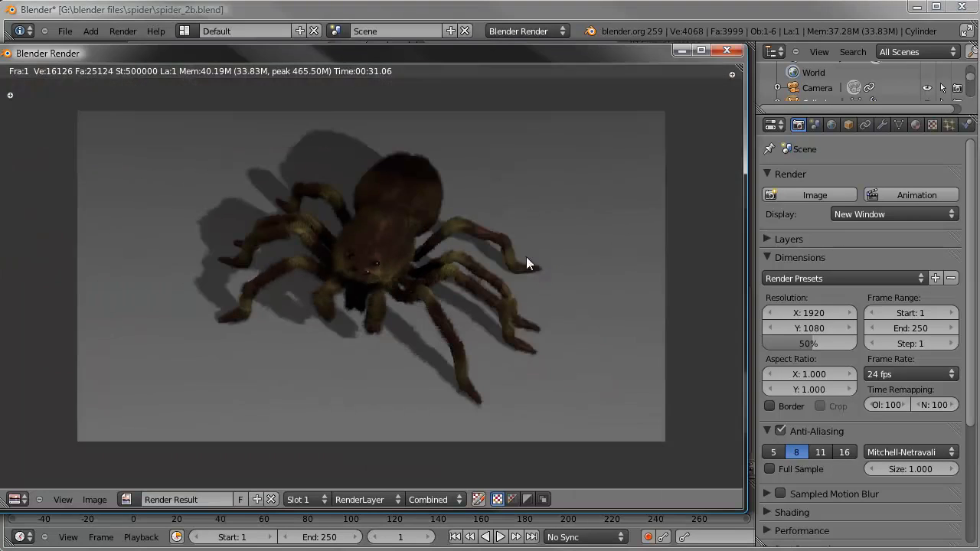
{"action": "scroll", "coordinate": [497, 262], "scroll_direction": "up", "scroll_amount": 1}
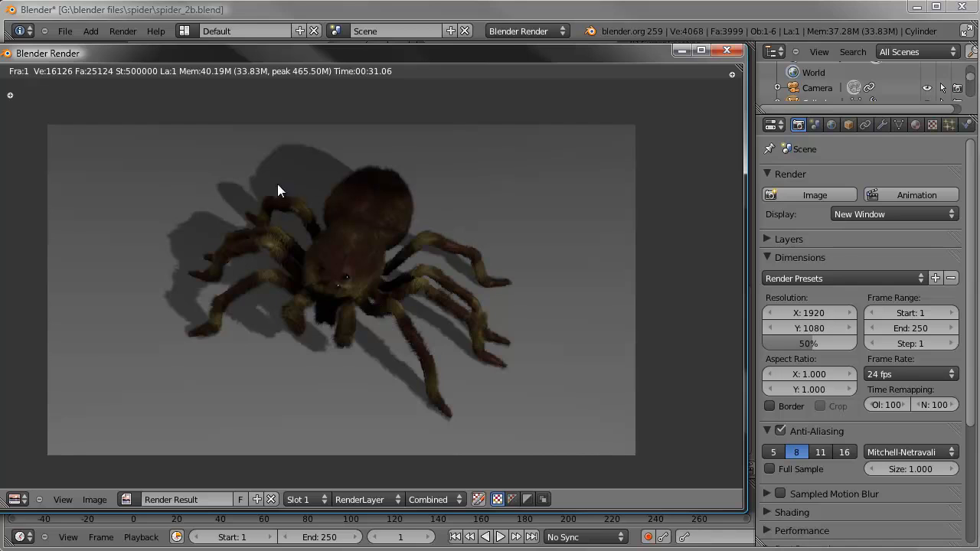
{"action": "left_click", "coordinate": [737, 52]}
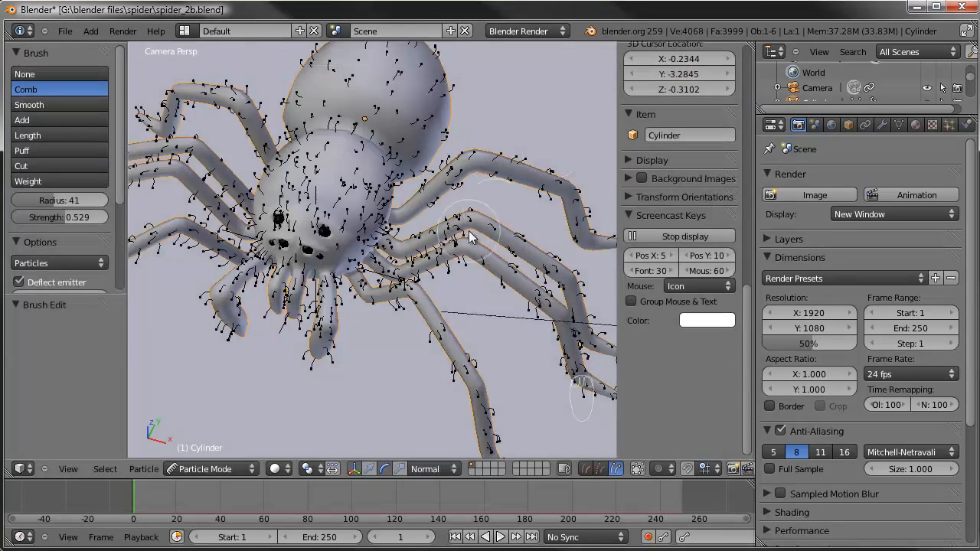
Examine the combed hair on the body and legs from several angles, then look over the Particle Mode brush options
{"action": "scroll", "coordinate": [329, 165], "scroll_direction": "up", "scroll_amount": 2}
{"action": "scroll", "coordinate": [325, 180], "scroll_direction": "down", "scroll_amount": 2}
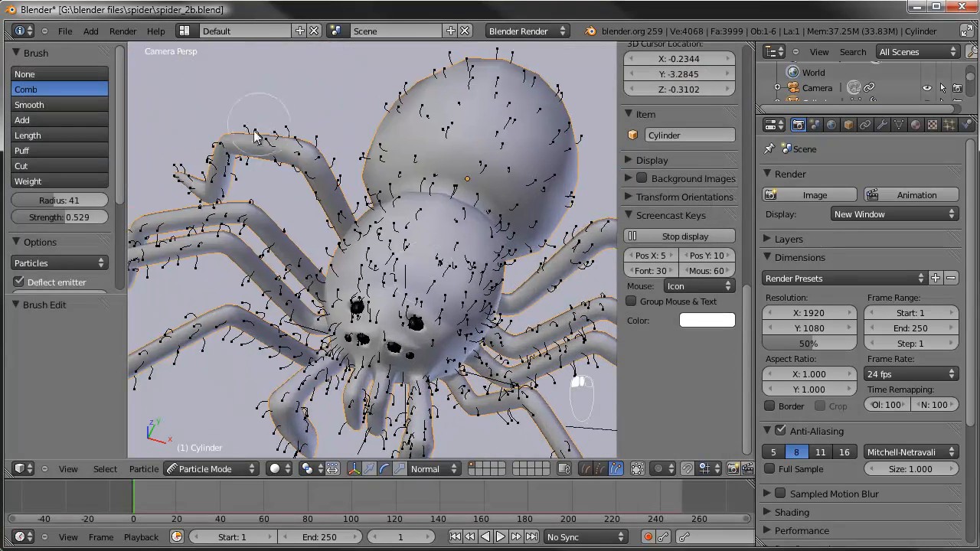
{"action": "scroll", "coordinate": [444, 193], "scroll_direction": "down", "scroll_amount": 1}
{"action": "middle_click_drag", "start_coordinate": [442, 326], "coordinate": [432, 290]}
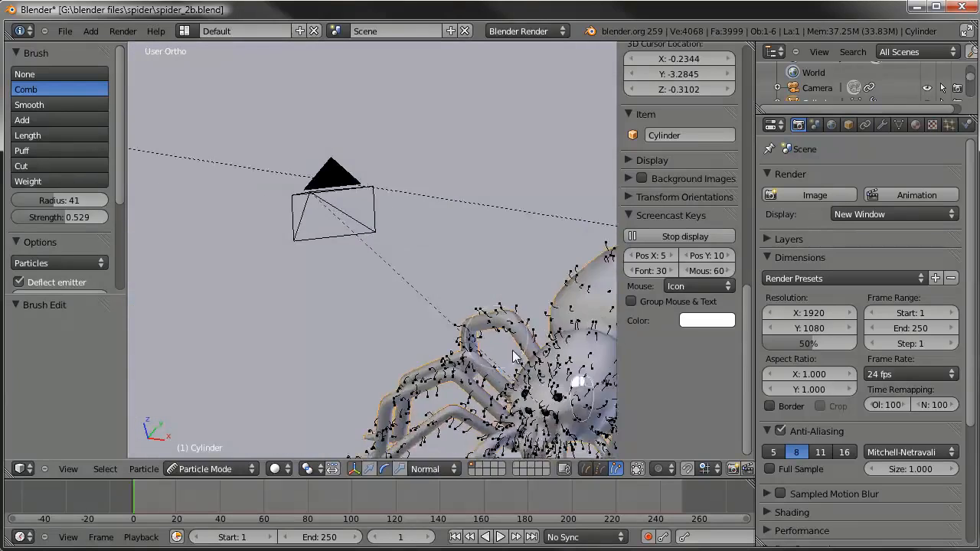
{"action": "middle_click_drag", "start_coordinate": [581, 321], "coordinate": [355, 208], "text": "shift"}
{"action": "scroll", "coordinate": [356, 208], "scroll_direction": "up", "scroll_amount": 3}
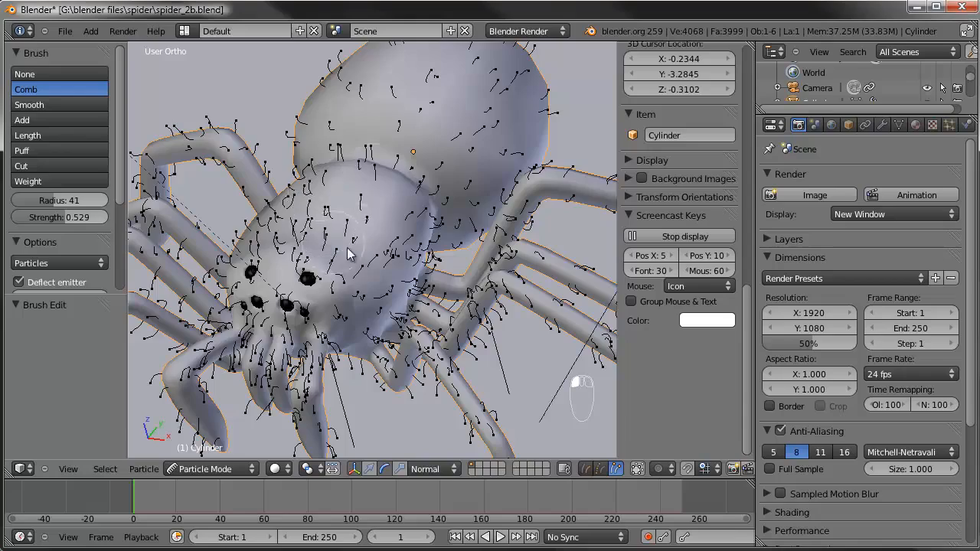
{"action": "middle_click_drag", "start_coordinate": [348, 251], "coordinate": [384, 277]}
{"action": "key", "text": "KP_Decimal"}
{"action": "scroll", "coordinate": [377, 279], "scroll_direction": "up", "scroll_amount": 6}
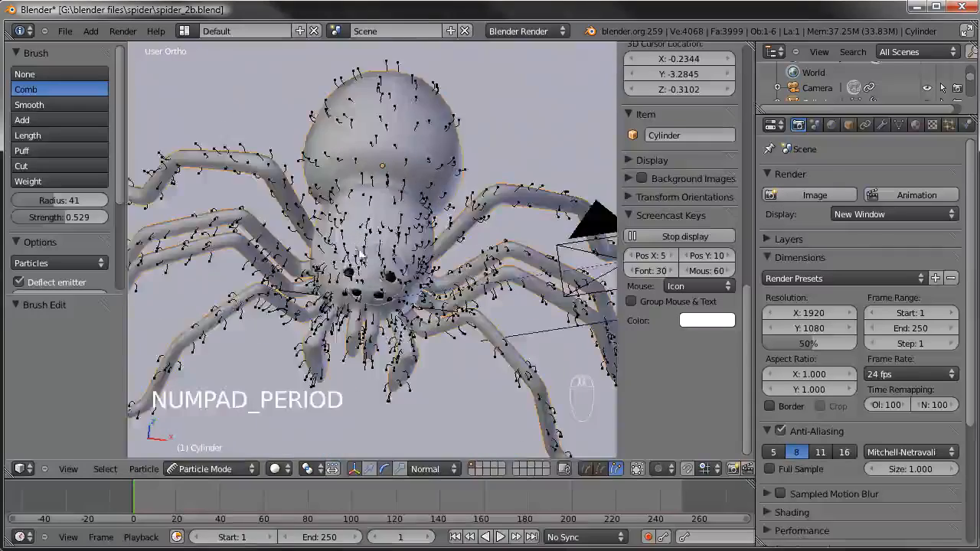
{"action": "middle_click_drag", "start_coordinate": [449, 295], "coordinate": [413, 184]}
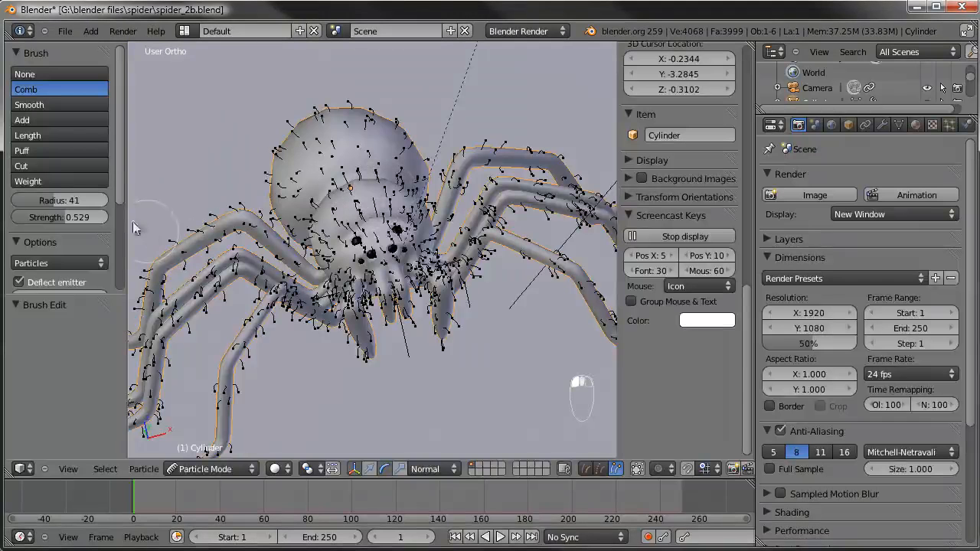
{"action": "left_click_drag", "start_coordinate": [119, 101], "coordinate": [120, 173]}
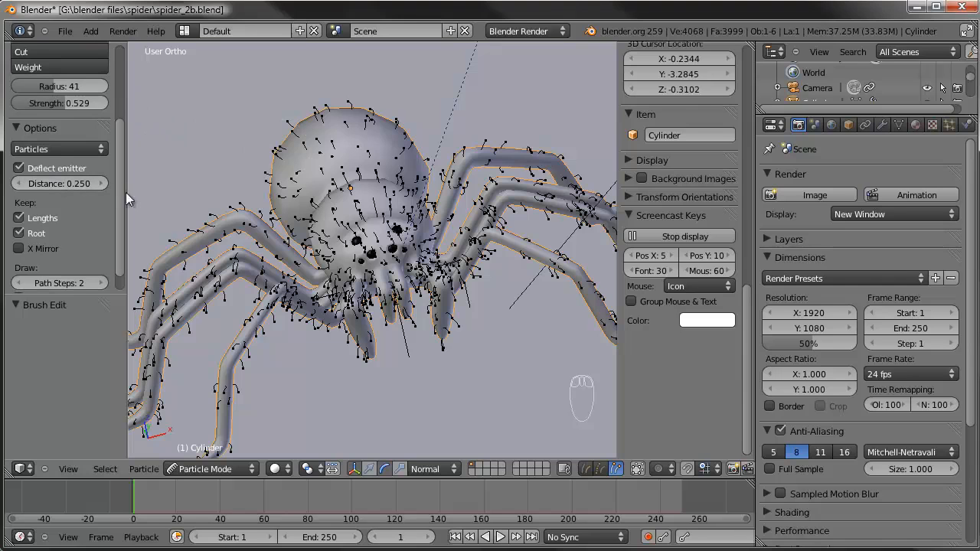
Set the emitter deflection distance to 0.450 and comb a further stroke of hair on the spider
{"action": "left_click_drag", "start_coordinate": [78, 183], "coordinate": [101, 182]}
{"action": "middle_click_drag", "start_coordinate": [433, 184], "coordinate": [398, 187]}
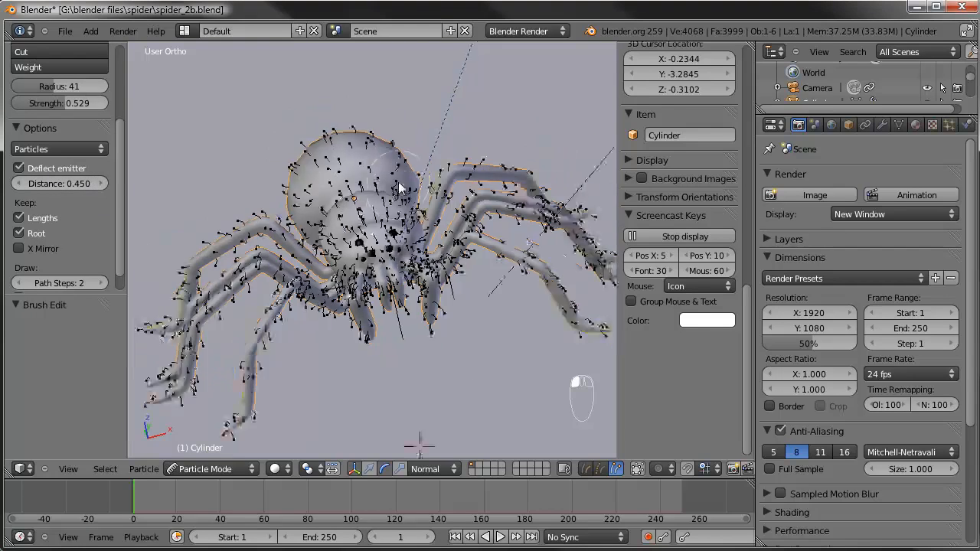
{"action": "scroll", "coordinate": [397, 188], "scroll_direction": "down", "scroll_amount": 6}
{"action": "mouse_move", "coordinate": [308, 281]}
{"action": "left_mouse_down"}
{"action": "mouse_move", "coordinate": [295, 283]}
{"action": "mouse_move", "coordinate": [434, 260]}
{"action": "mouse_move", "coordinate": [454, 241]}
{"action": "mouse_move", "coordinate": [399, 214]}
{"action": "mouse_move", "coordinate": [340, 235]}
{"action": "mouse_move", "coordinate": [365, 258]}
{"action": "mouse_move", "coordinate": [389, 254]}
{"action": "mouse_move", "coordinate": [342, 203]}
{"action": "left_mouse_up"}
{"action": "middle_click_drag", "start_coordinate": [340, 205], "coordinate": [491, 172]}
{"action": "scroll", "coordinate": [481, 312], "scroll_direction": "up", "scroll_amount": 5}
{"action": "middle_click_drag", "start_coordinate": [403, 202], "coordinate": [218, 429]}
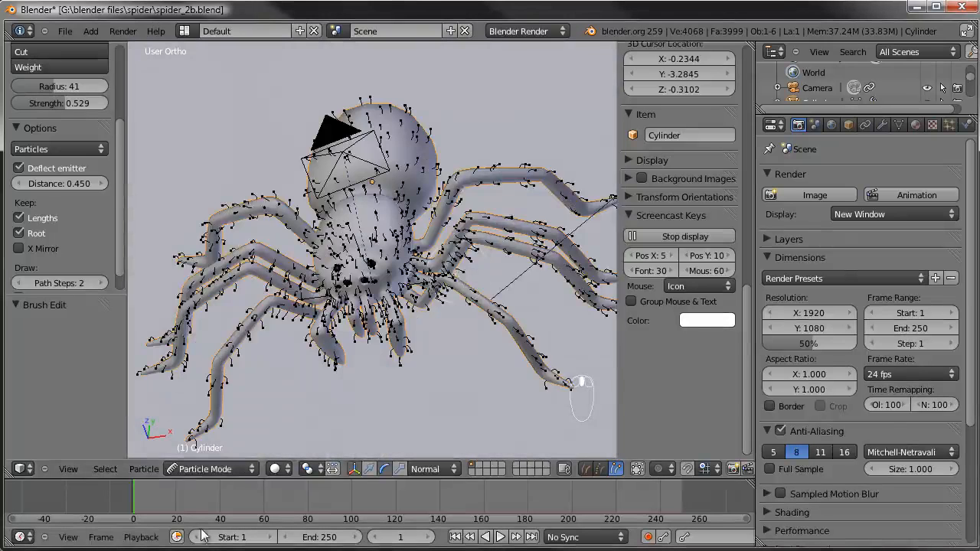
Return the spider to Object Mode and set the hair's rendered interpolated children to 750
{"action": "left_click", "coordinate": [192, 469]}
{"action": "left_click", "coordinate": [211, 452]}
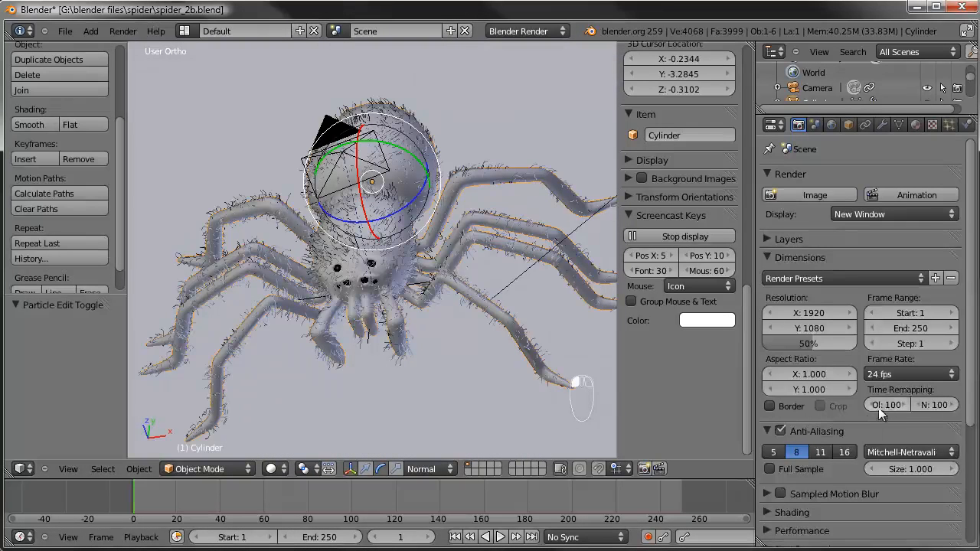
{"action": "scroll", "coordinate": [880, 414], "scroll_direction": "down", "scroll_amount": 2}
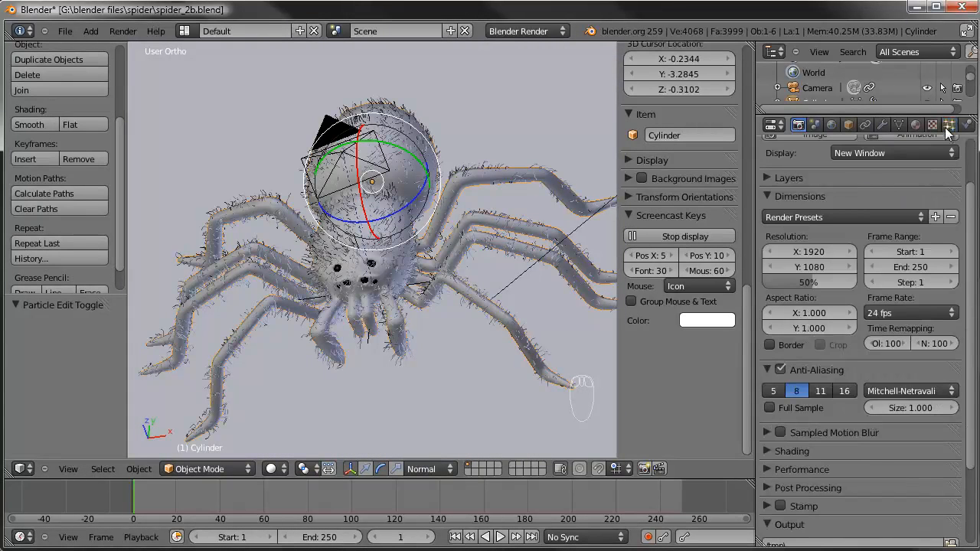
{"action": "left_click", "coordinate": [949, 125]}
{"action": "scroll", "coordinate": [856, 372], "scroll_direction": "down", "scroll_amount": 1}
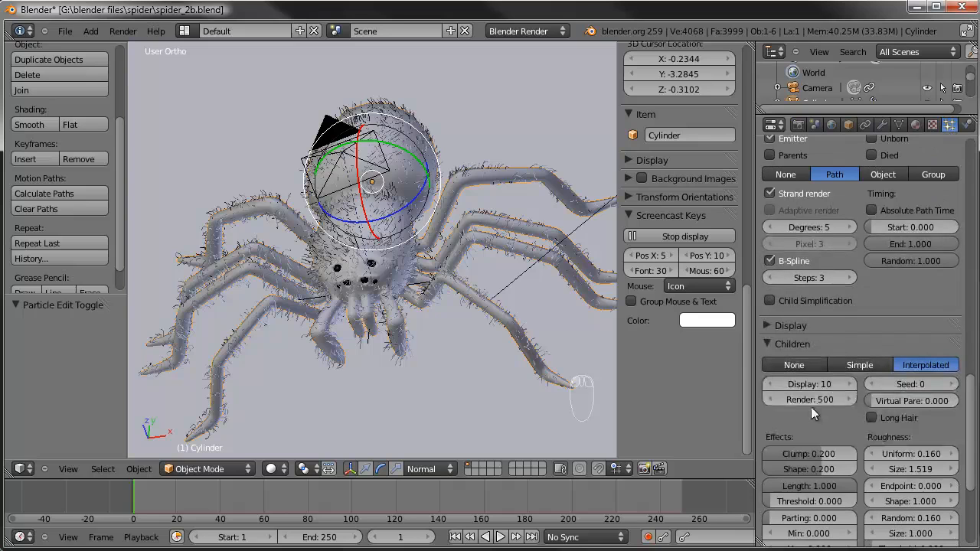
{"action": "left_click", "coordinate": [847, 402]}
{"action": "type", "text": "75"}
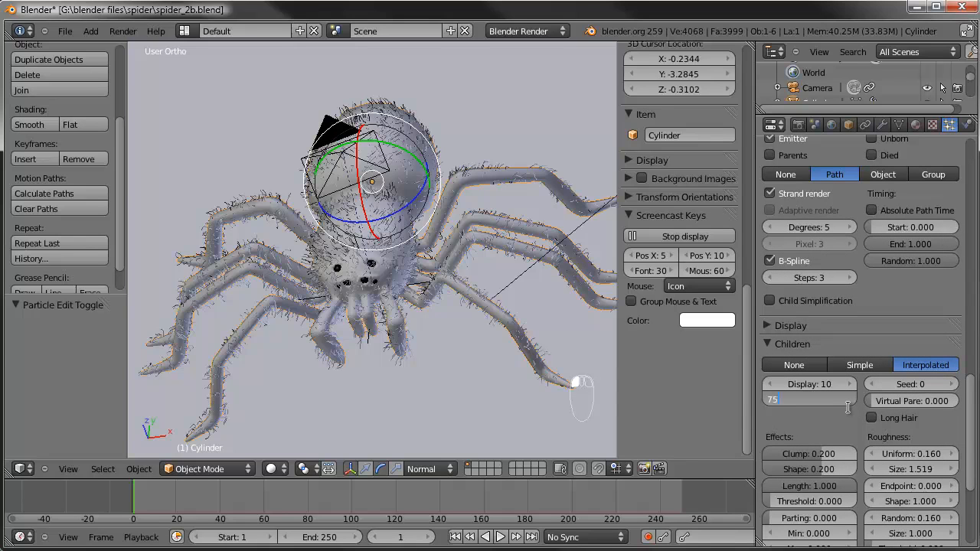
{"action": "type", "text": "0"}
{"action": "key", "text": "Return"}
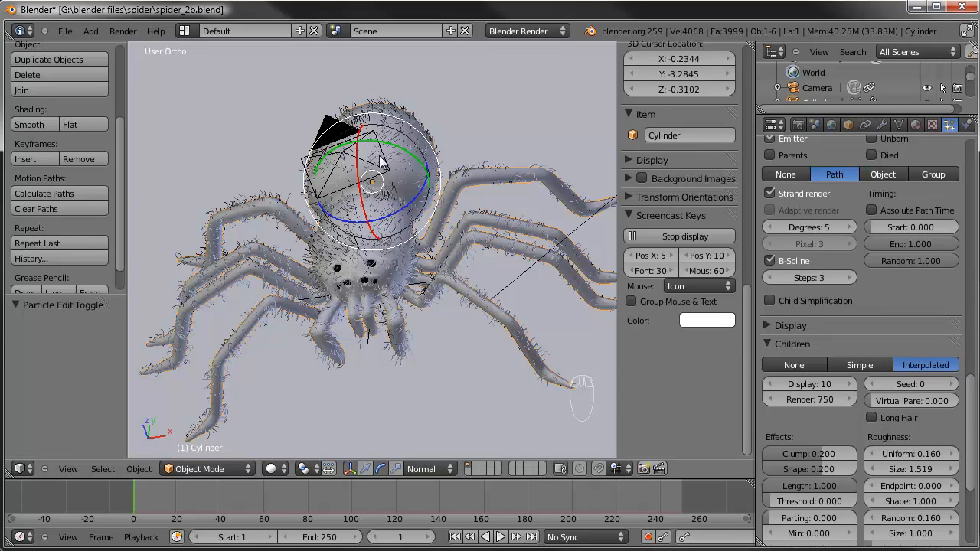
Save the file, render the spider through the camera, and close the finished render
{"action": "key", "text": "ctrl+s"}
{"action": "key", "text": "KP_0"}
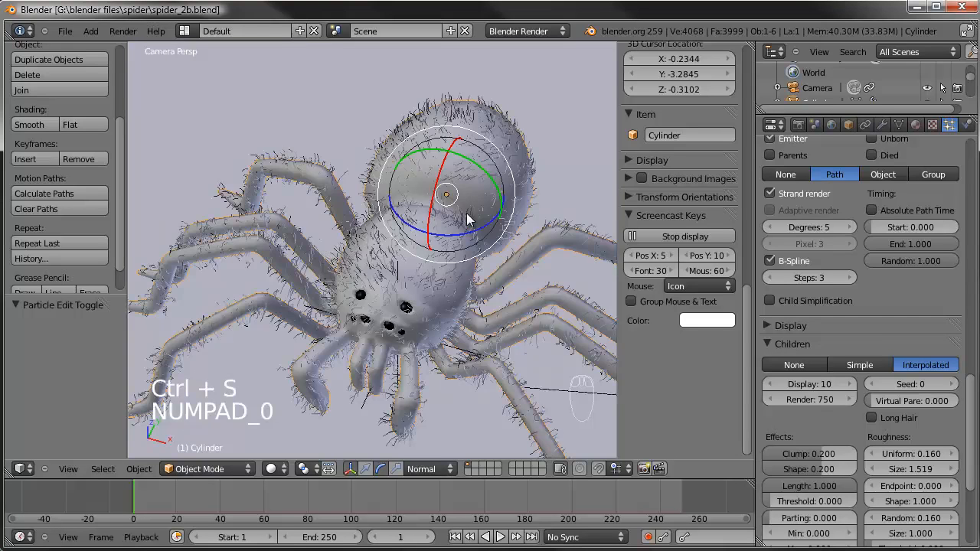
{"action": "key", "text": "F12"}
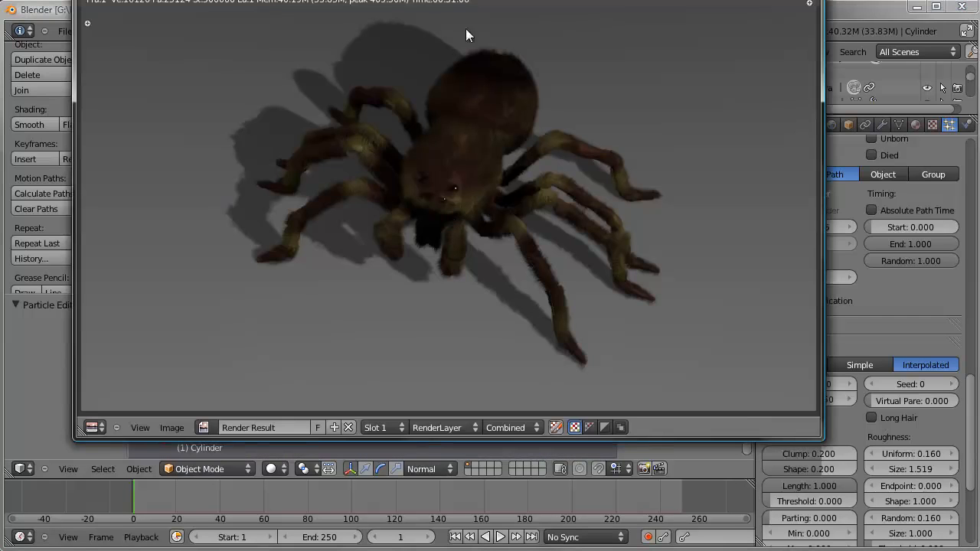
{"action": "left_click_drag", "start_coordinate": [456, 0], "coordinate": [459, 61]}
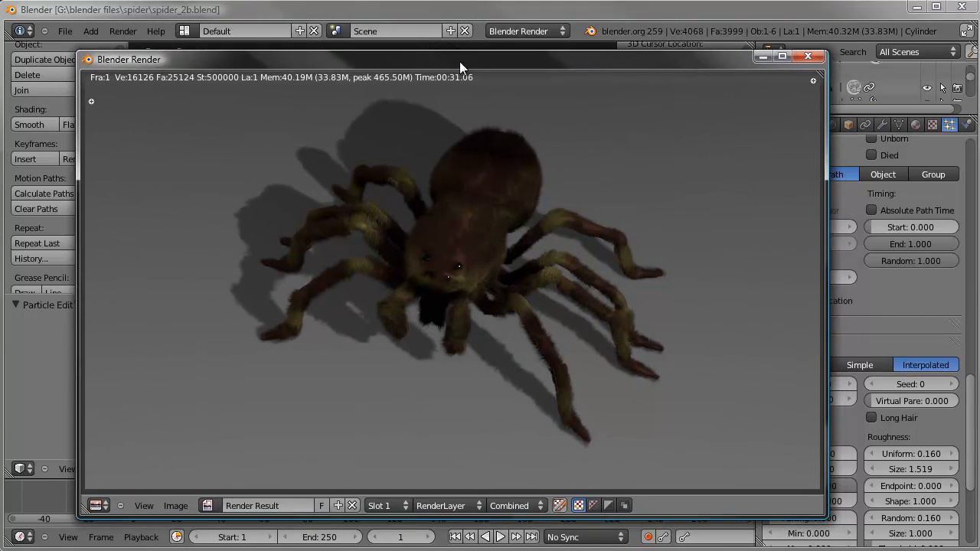
{"action": "key", "text": "F12"}
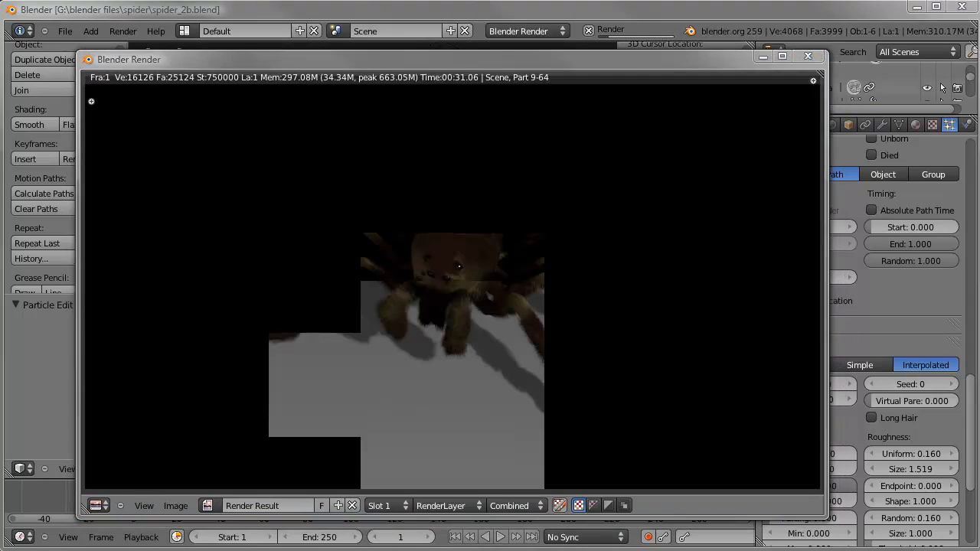
{"action": "left_click_drag", "start_coordinate": [569, 55], "coordinate": [579, 60]}
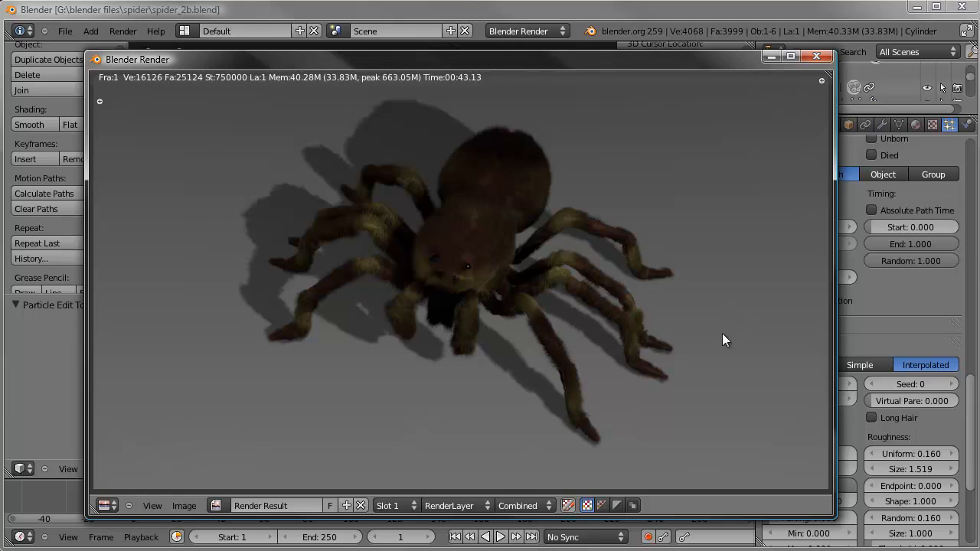
{"action": "left_click", "coordinate": [816, 57]}
Save the file again and hide the spider's particle system in the viewport
{"action": "left_click", "coordinate": [65, 31]}
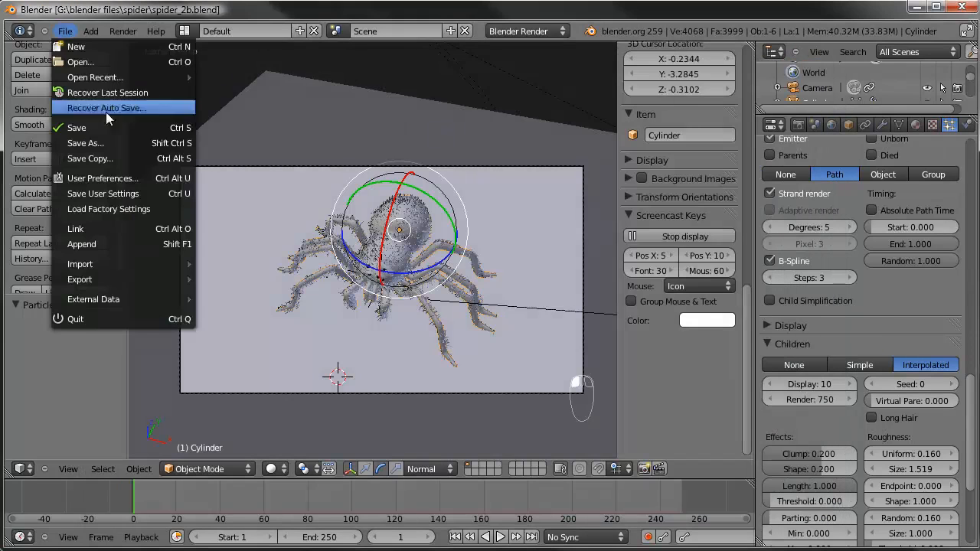
{"action": "left_click", "coordinate": [107, 125]}
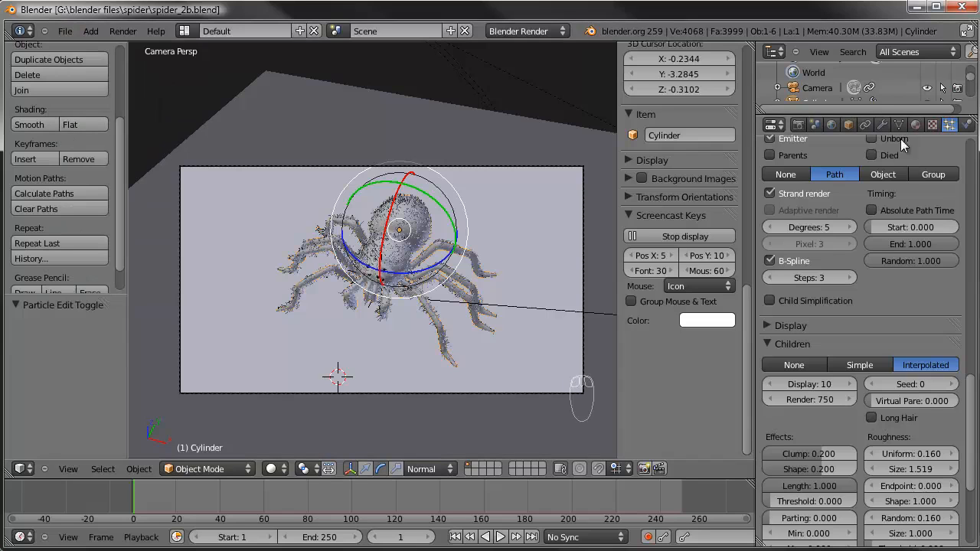
{"action": "left_click", "coordinate": [882, 124]}
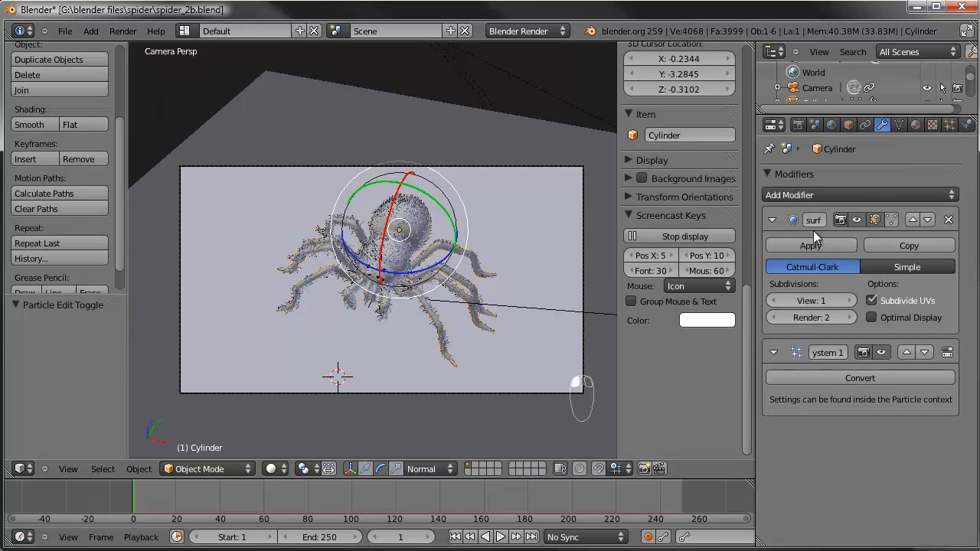
{"action": "left_click", "coordinate": [882, 353]}
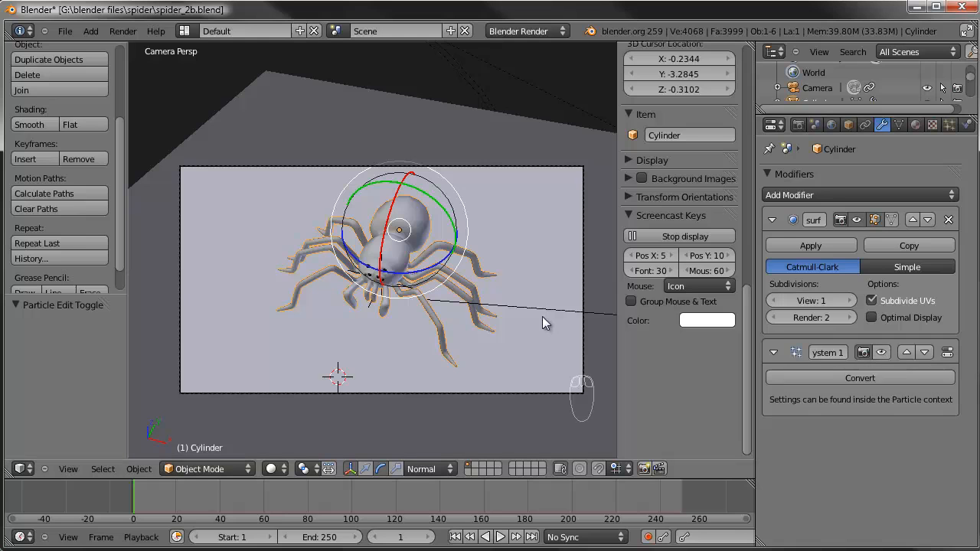
Snap the 3D cursor to the spider's origin in top view and add a single-bone armature there
{"action": "key", "text": "KP_7"}
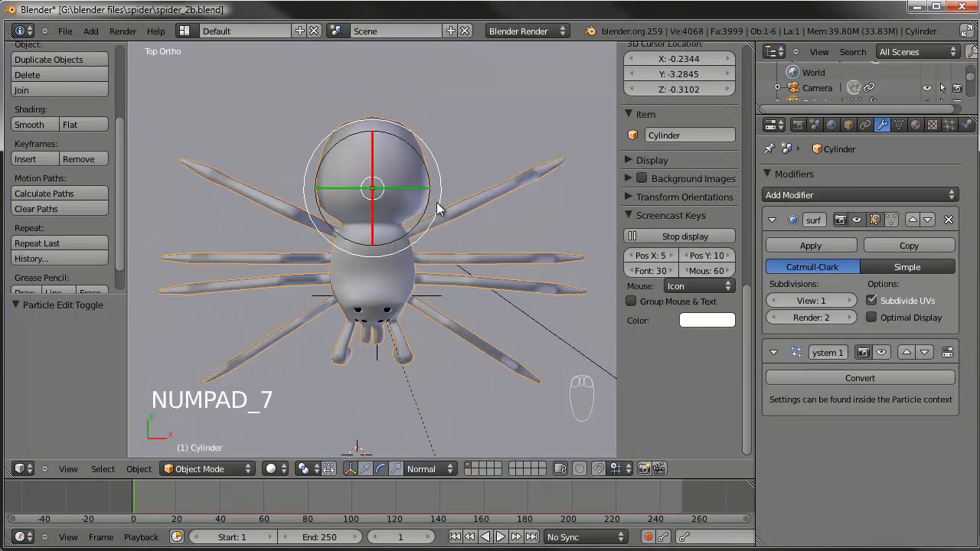
{"action": "middle_click_drag", "start_coordinate": [423, 189], "coordinate": [400, 206], "text": "shift"}
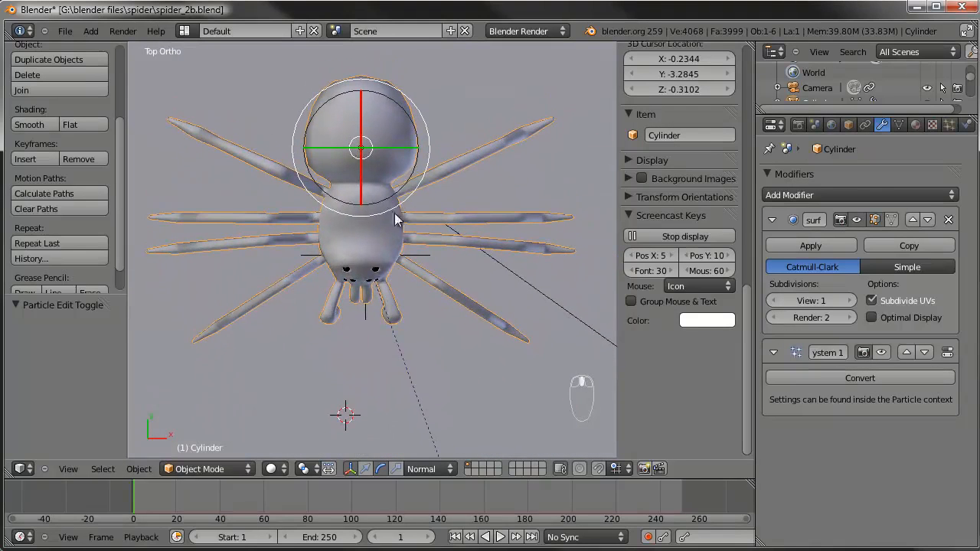
{"action": "key", "text": "shift+s"}
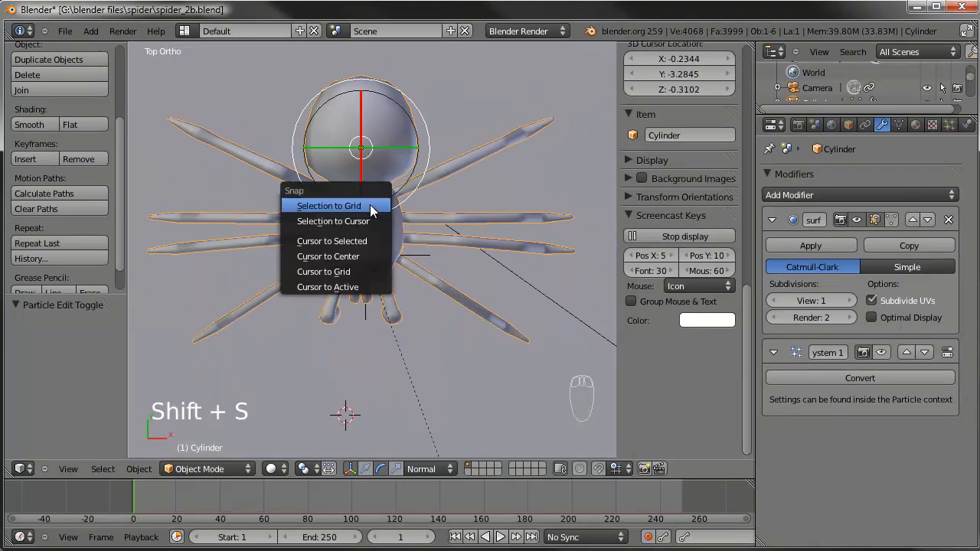
{"action": "left_click", "coordinate": [367, 241]}
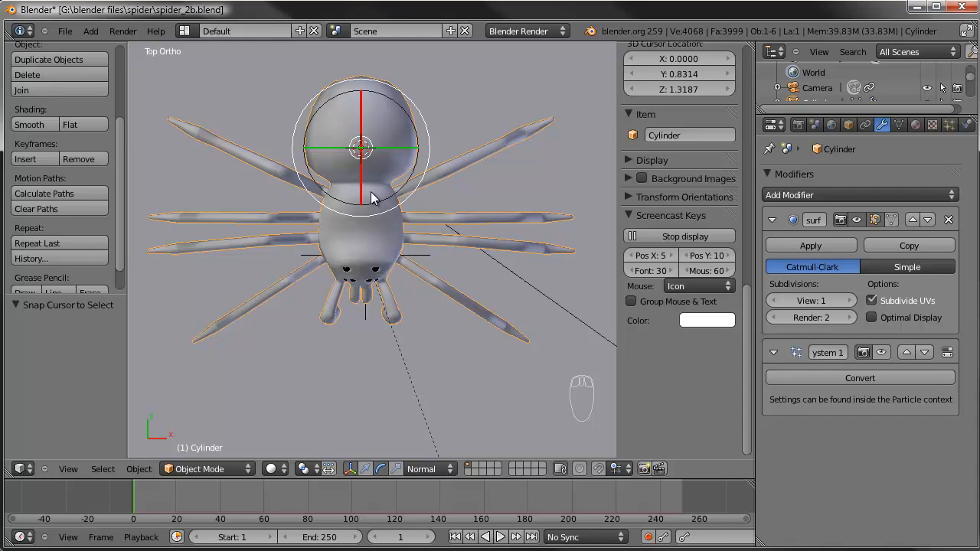
{"action": "key", "text": "shift+a"}
{"action": "mouse_move", "coordinate": [352, 273]}
{"action": "left_click", "coordinate": [413, 273]}
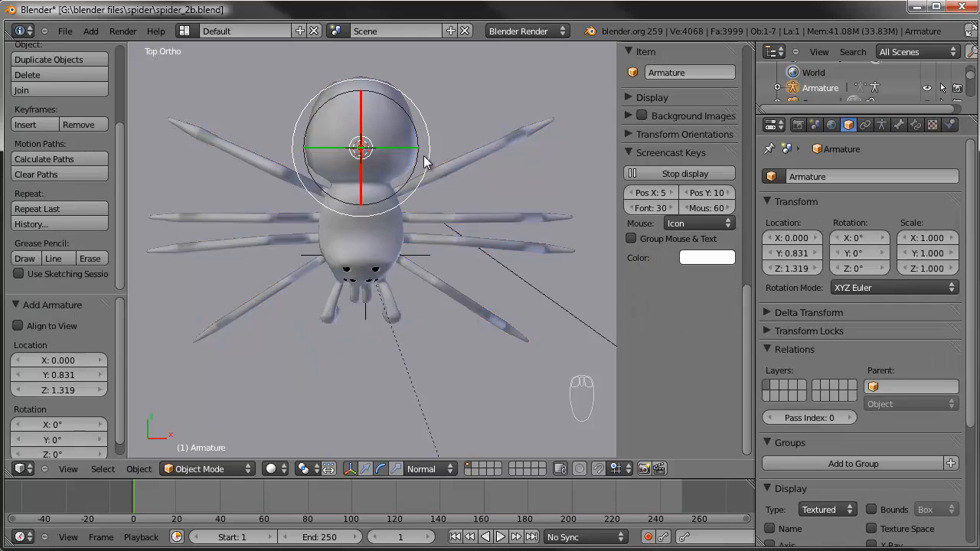
Set the armature to the Wire draw type with X-Ray enabled and show its bones as B-Bone
{"action": "key", "text": "KP_3"}
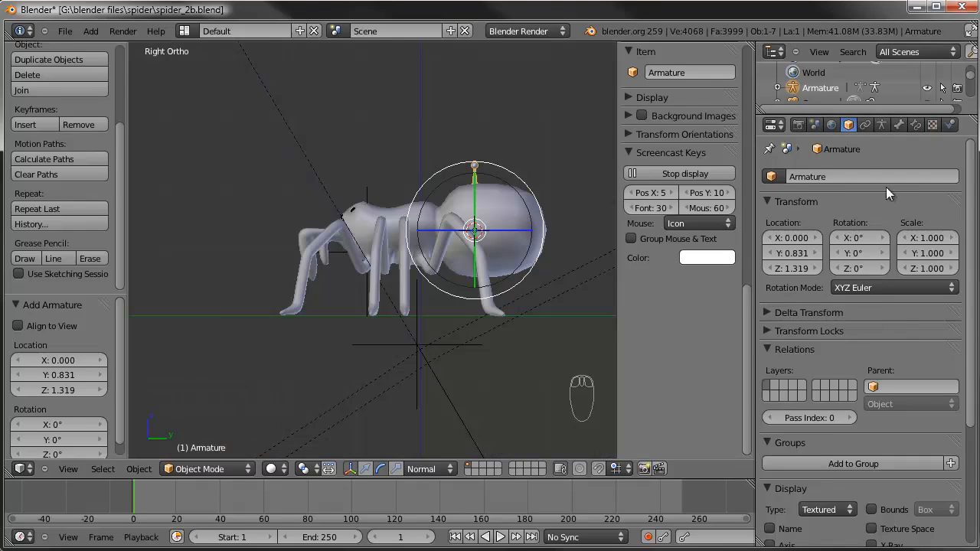
{"action": "scroll", "coordinate": [880, 253], "scroll_direction": "down", "scroll_amount": 4}
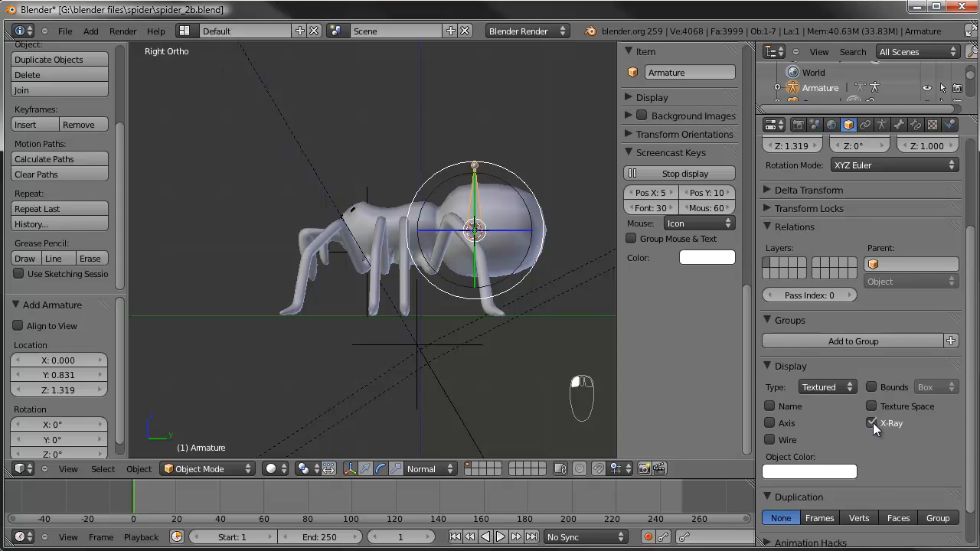
{"action": "left_click", "coordinate": [847, 388]}
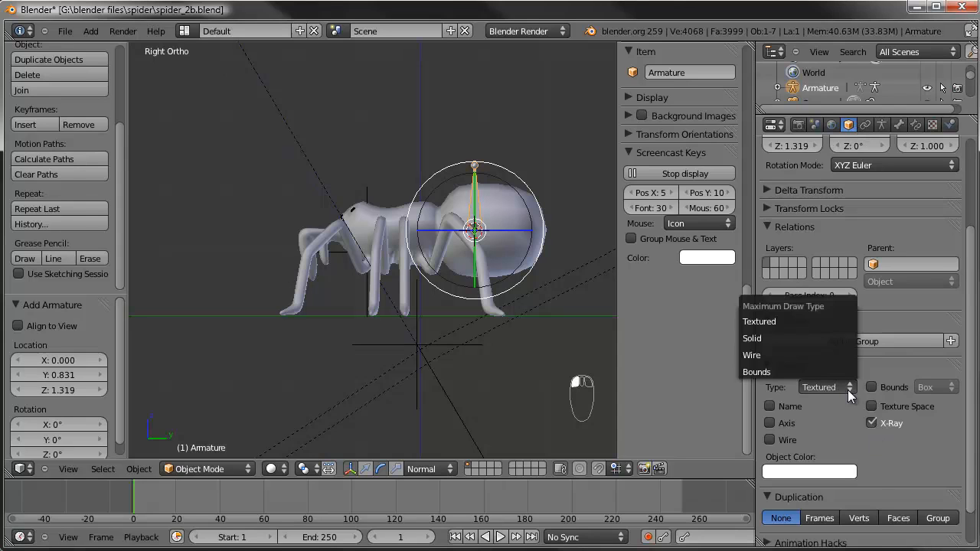
{"action": "left_click", "coordinate": [784, 355]}
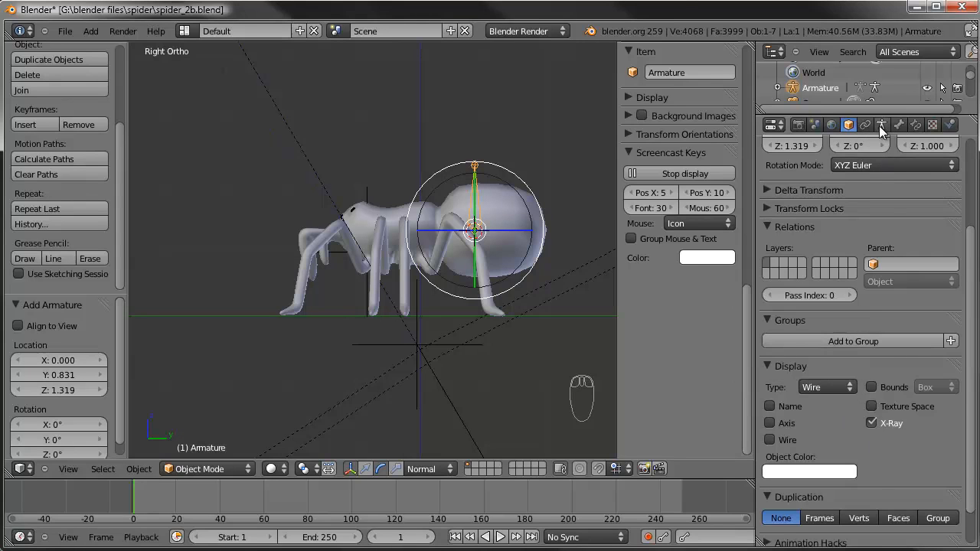
{"action": "left_click", "coordinate": [881, 124]}
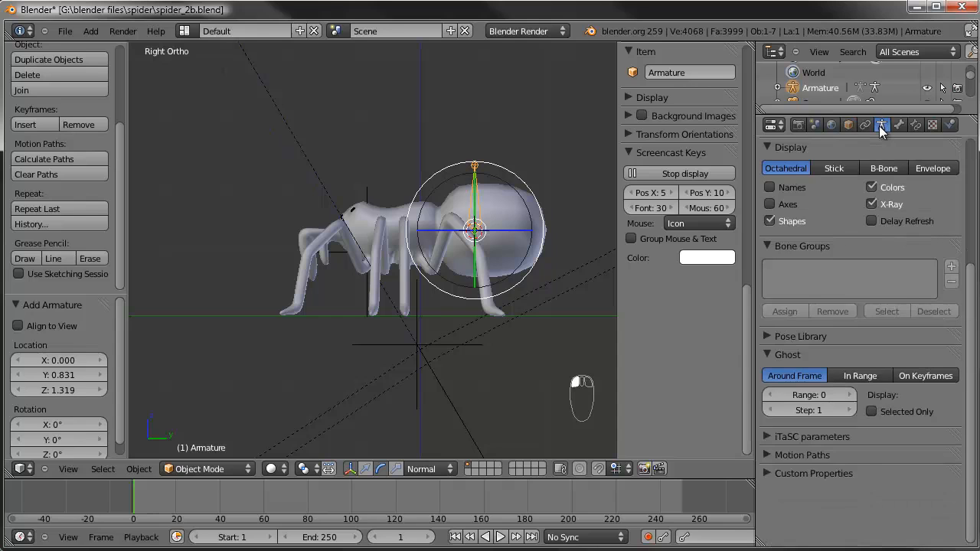
{"action": "scroll", "coordinate": [909, 171], "scroll_direction": "up", "scroll_amount": 2}
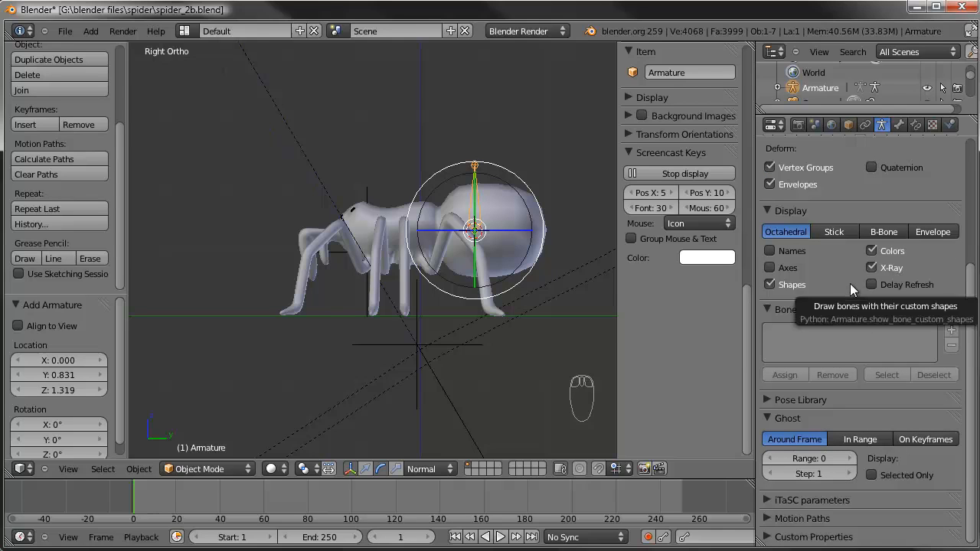
{"action": "left_click", "coordinate": [880, 231]}
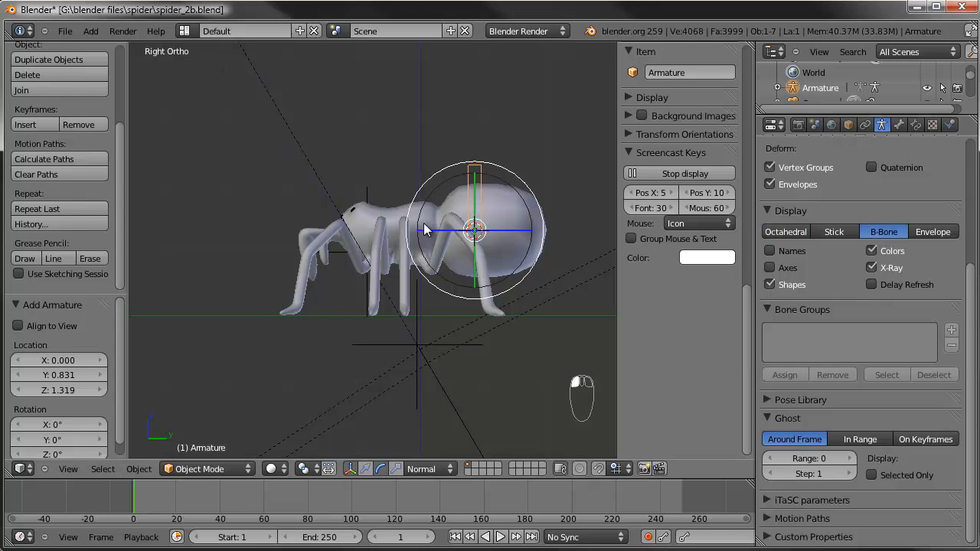
In Edit Mode, move the bone's tip by about -0.865 Y and -1.071 Z, then shift the whole bone about -0.983 in Y
{"action": "scroll", "coordinate": [462, 202], "scroll_direction": "up", "scroll_amount": 2}
{"action": "key", "text": "Tab"}
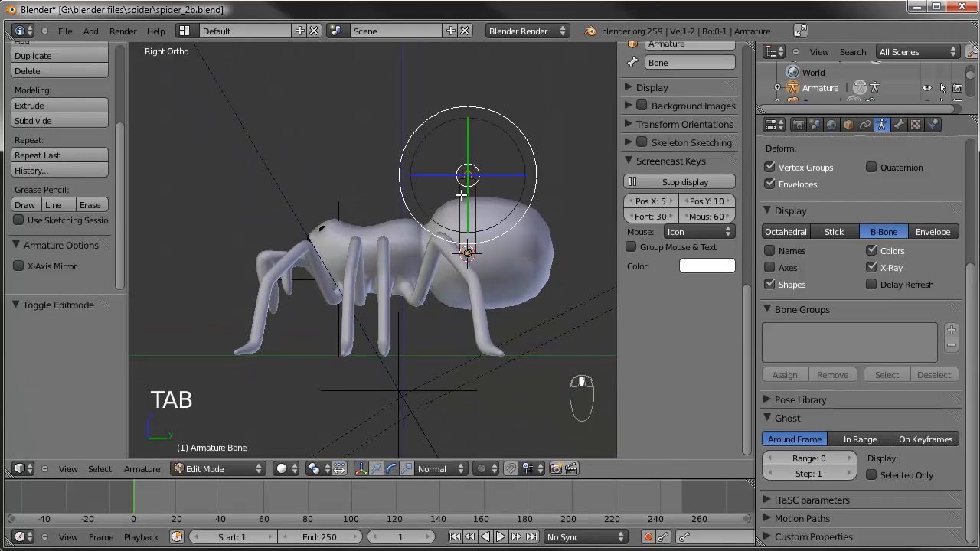
{"action": "key", "text": "g"}
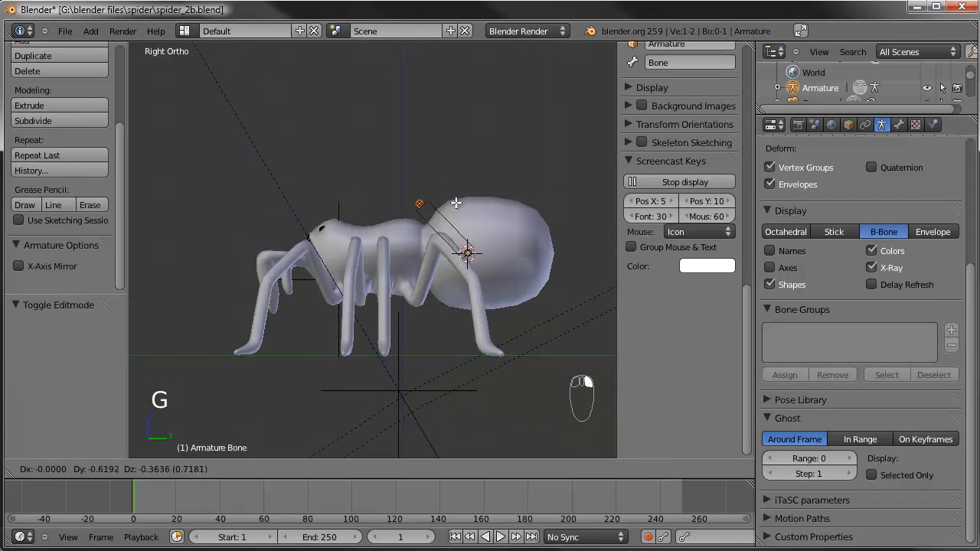
{"action": "left_click", "coordinate": [447, 249]}
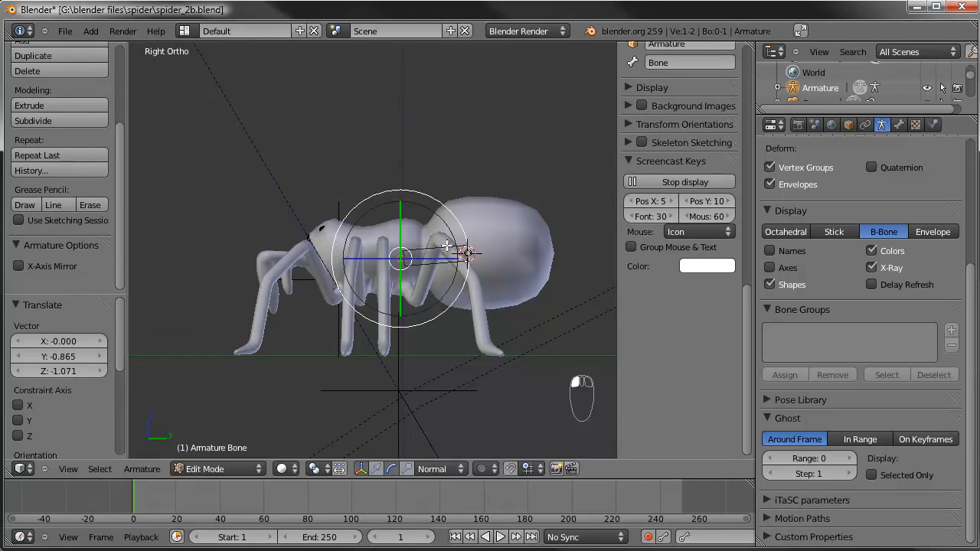
{"action": "key", "text": "g"}
{"action": "left_click", "coordinate": [393, 232]}
Rotate, scale and reposition the bone so it lies level along the length of the spider's front body section
{"action": "key", "text": "r"}
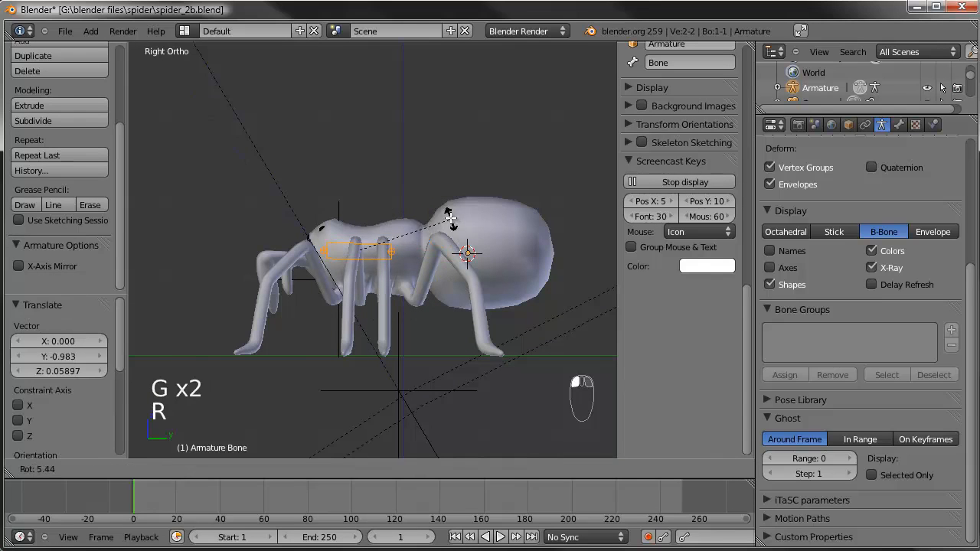
{"action": "left_click", "coordinate": [452, 218]}
{"action": "key", "text": "s"}
{"action": "left_click", "coordinate": [499, 203]}
{"action": "key", "text": "g"}
{"action": "left_click", "coordinate": [505, 202]}
{"action": "key", "text": "r"}
{"action": "left_click", "coordinate": [504, 200]}
{"action": "key", "text": "s"}
{"action": "left_click", "coordinate": [498, 197]}
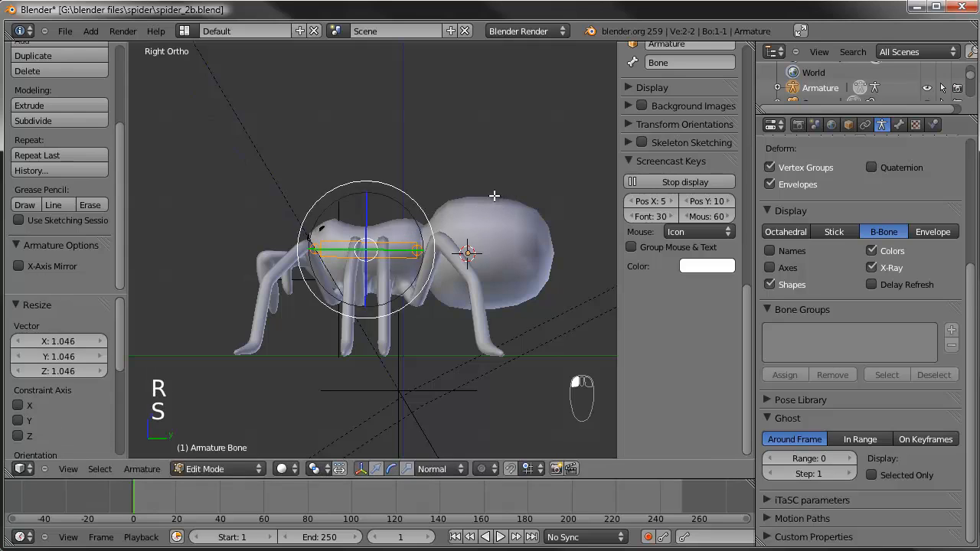
Thicken the front body B-Bone's display by about 3.106 overall, then widen it by about 1.618 along X
{"action": "key", "text": "ctrl+alt+s"}
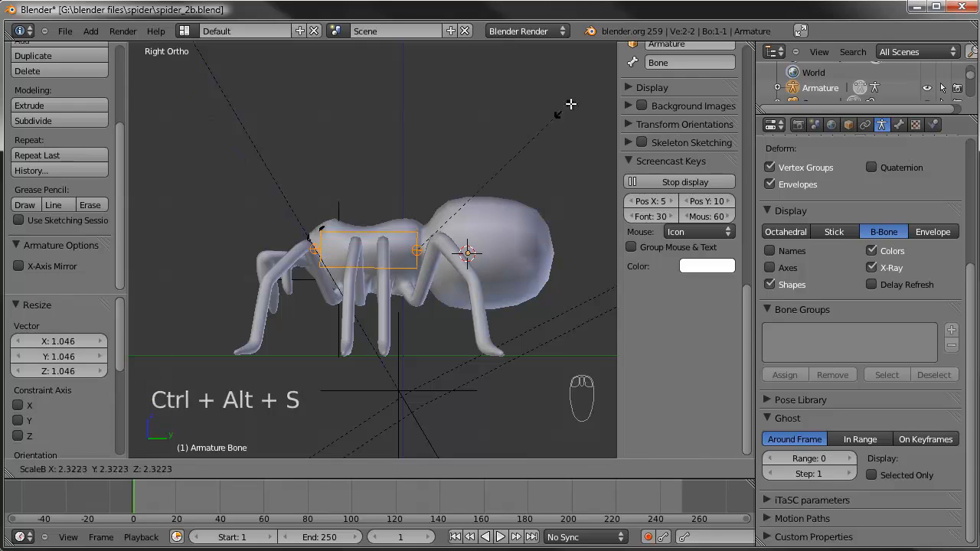
{"action": "left_click", "coordinate": [592, 88]}
{"action": "middle_click_drag", "start_coordinate": [306, 187], "coordinate": [395, 312]}
{"action": "key", "text": "ctrl+alt+s"}
{"action": "key", "text": "x"}
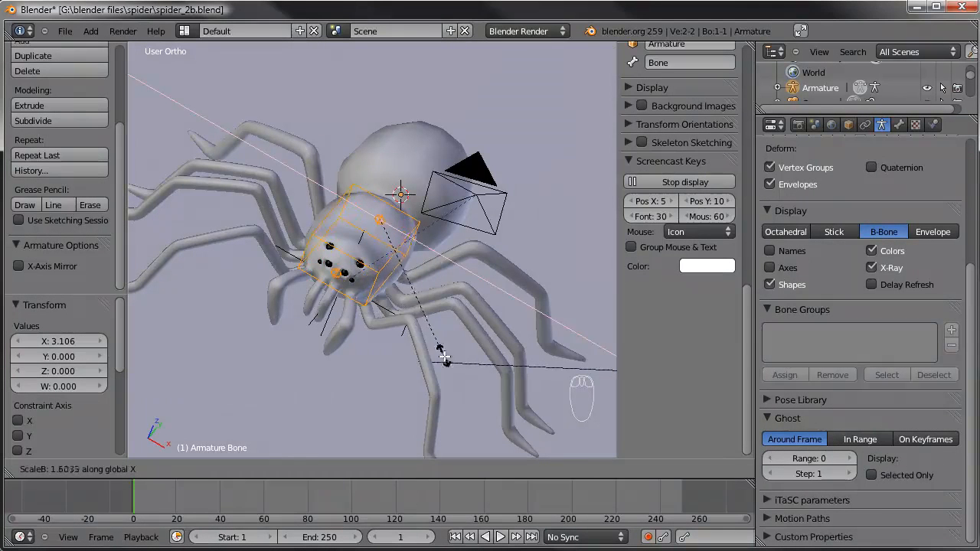
{"action": "left_click", "coordinate": [444, 356]}
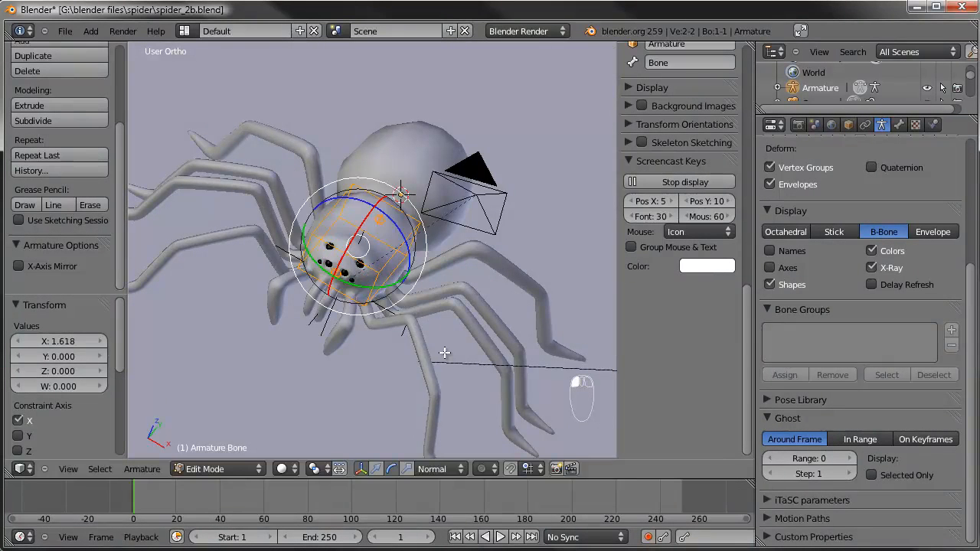
In top view, extrude a new bone about 1.815 along Y from the front body bone's rear end through the abdomen
{"action": "right_click", "coordinate": [380, 216]}
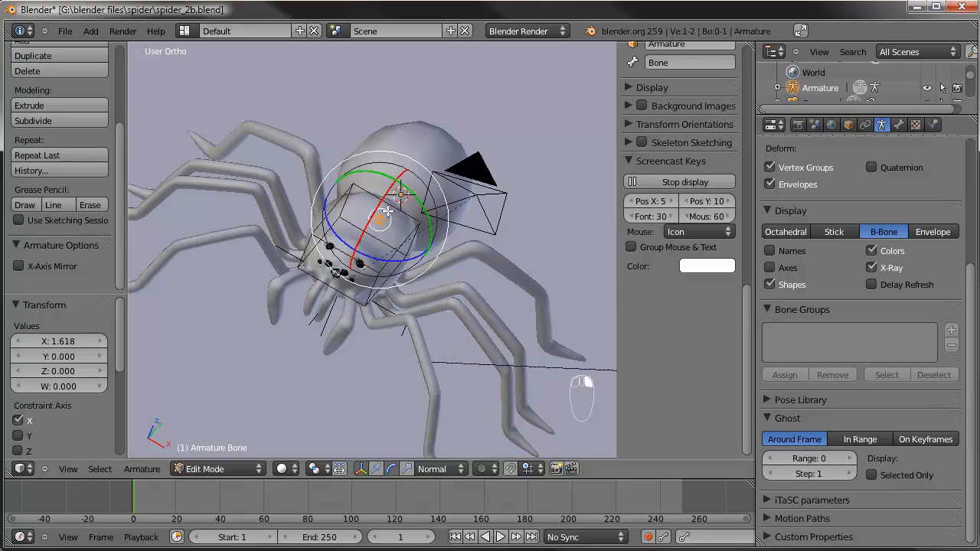
{"action": "key", "text": "KP_7"}
{"action": "scroll", "coordinate": [372, 212], "scroll_direction": "up", "scroll_amount": 3}
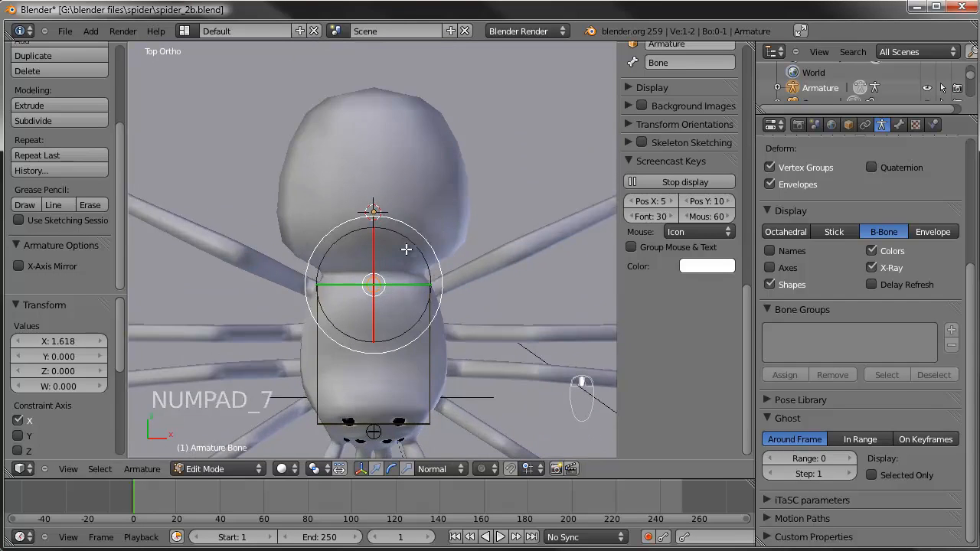
{"action": "key", "text": "e"}
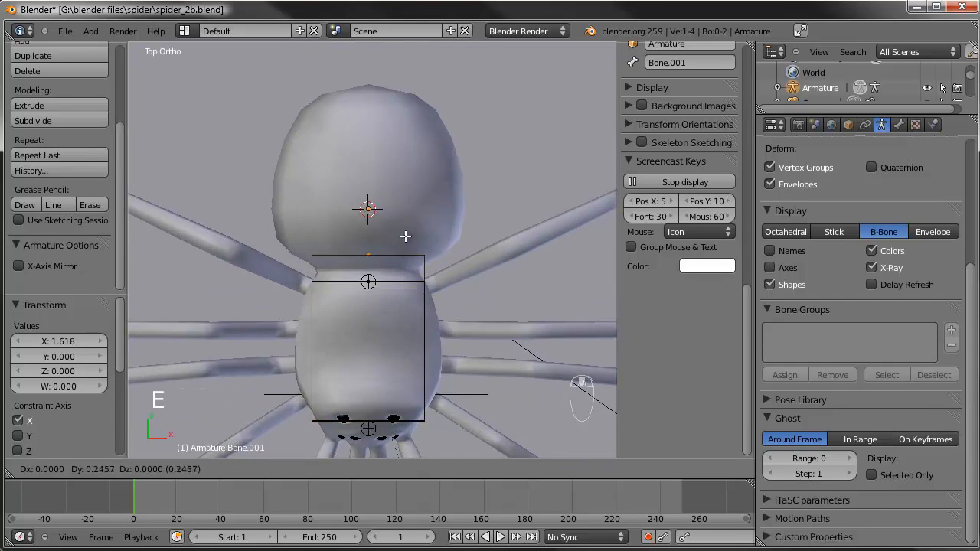
{"action": "key", "text": "y"}
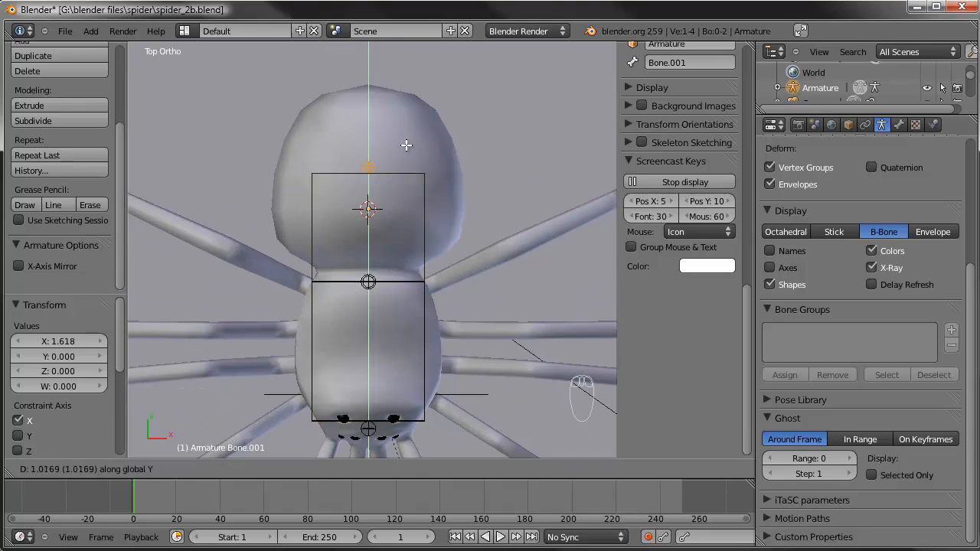
{"action": "left_click", "coordinate": [403, 67]}
Subdivide the abdomen bone once and move the new middle joint about -0.717 along Y to the spider's waist
{"action": "right_click", "coordinate": [430, 189]}
{"action": "key", "text": "w"}
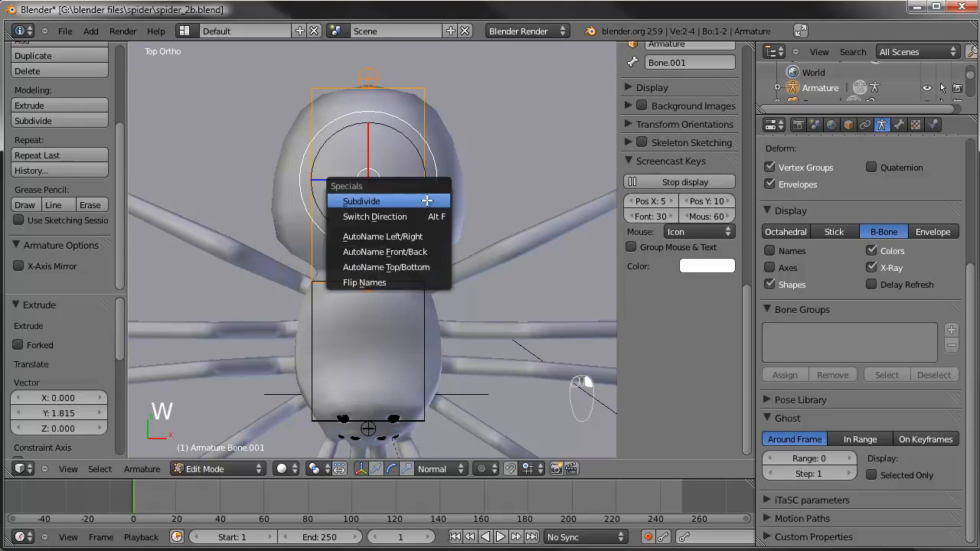
{"action": "left_click", "coordinate": [425, 198]}
{"action": "right_click", "coordinate": [391, 156]}
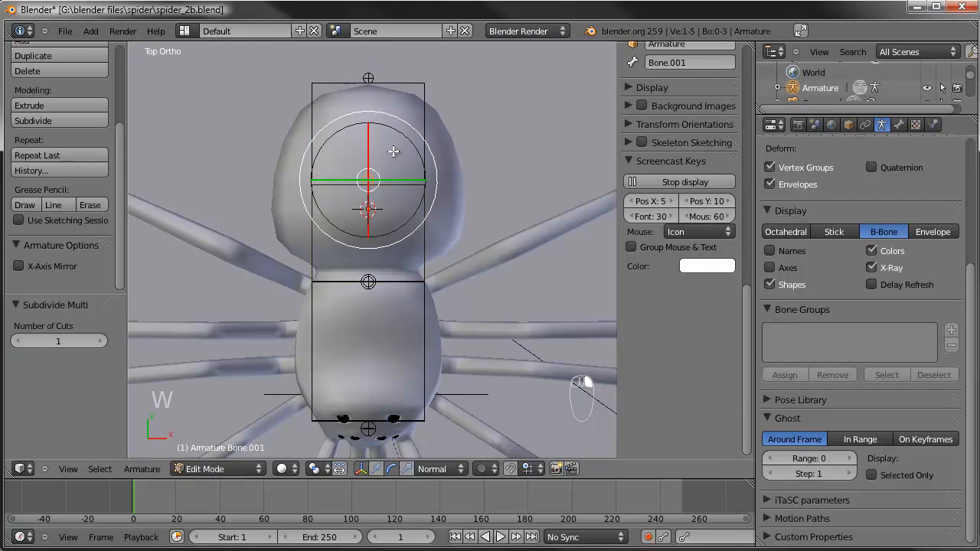
{"action": "key", "text": "g"}
{"action": "key", "text": "y"}
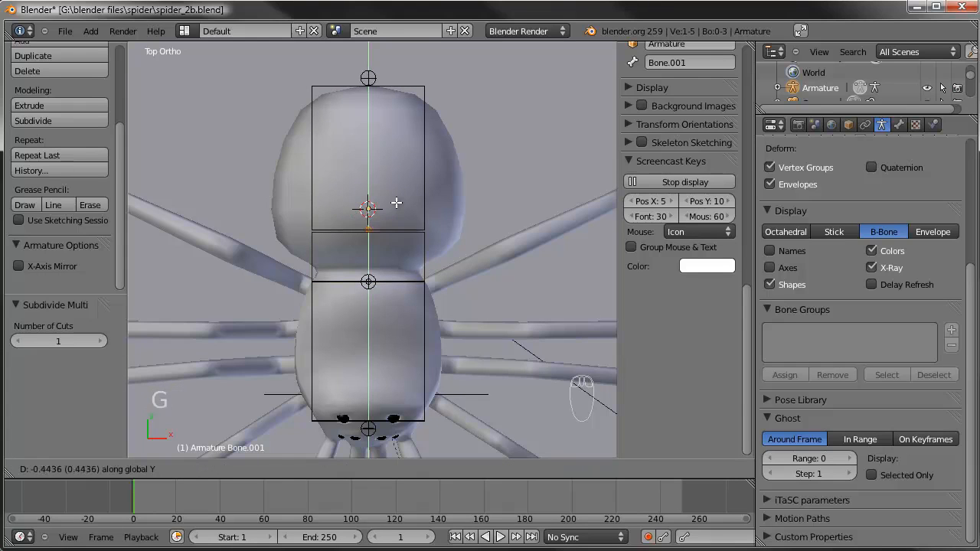
{"action": "left_click", "coordinate": [399, 228]}
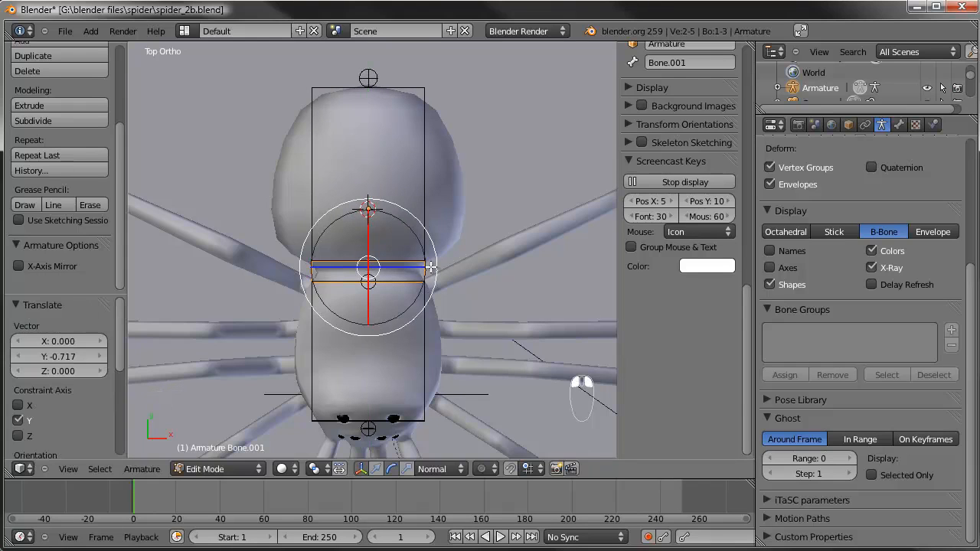
Scale the B-Bone display size of the short waist bone by about 0.479 and of the abdomen bone by about 1.659
{"action": "key", "text": "ctrl+alt+s"}
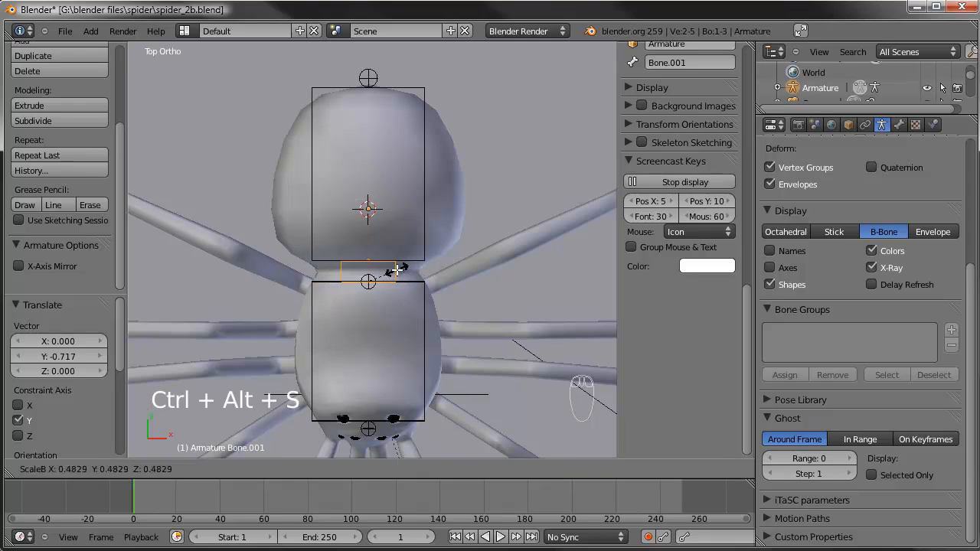
{"action": "left_click", "coordinate": [420, 262]}
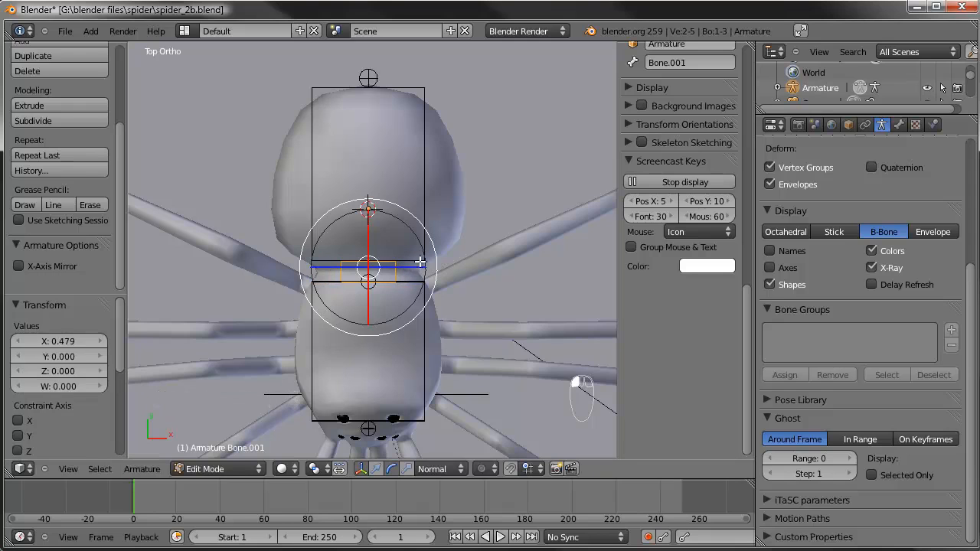
{"action": "right_click", "coordinate": [420, 180]}
{"action": "key", "text": "ctrl+alt+s"}
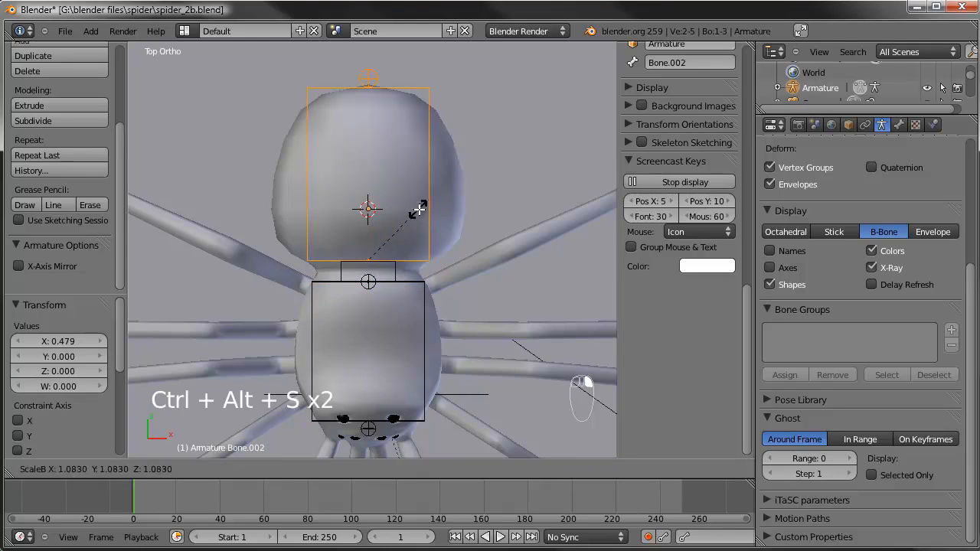
{"action": "left_click", "coordinate": [456, 203]}
Set the abdomen bone's curved-bone Segments to 4 in its Deform settings
{"action": "middle_click_drag", "start_coordinate": [403, 356], "coordinate": [365, 271]}
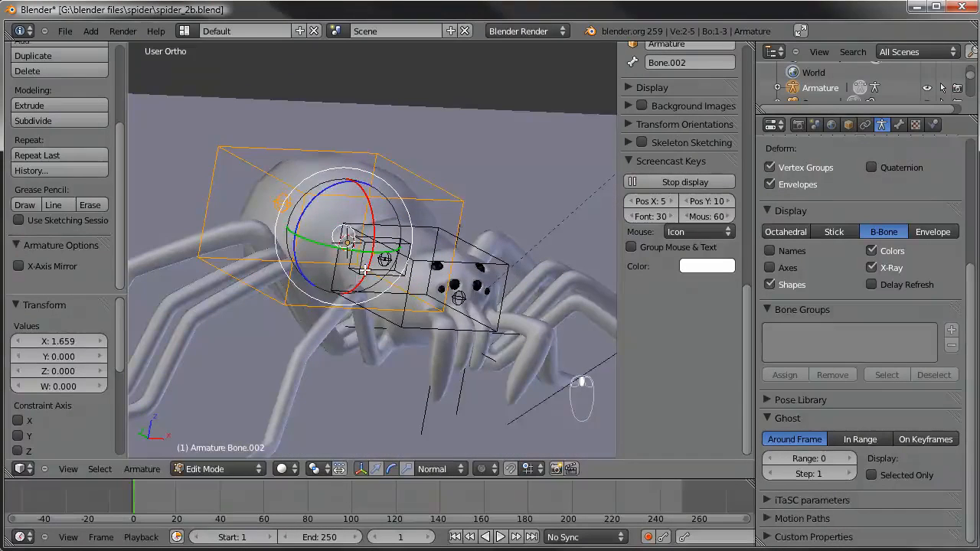
{"action": "middle_click_drag", "start_coordinate": [344, 194], "coordinate": [459, 190]}
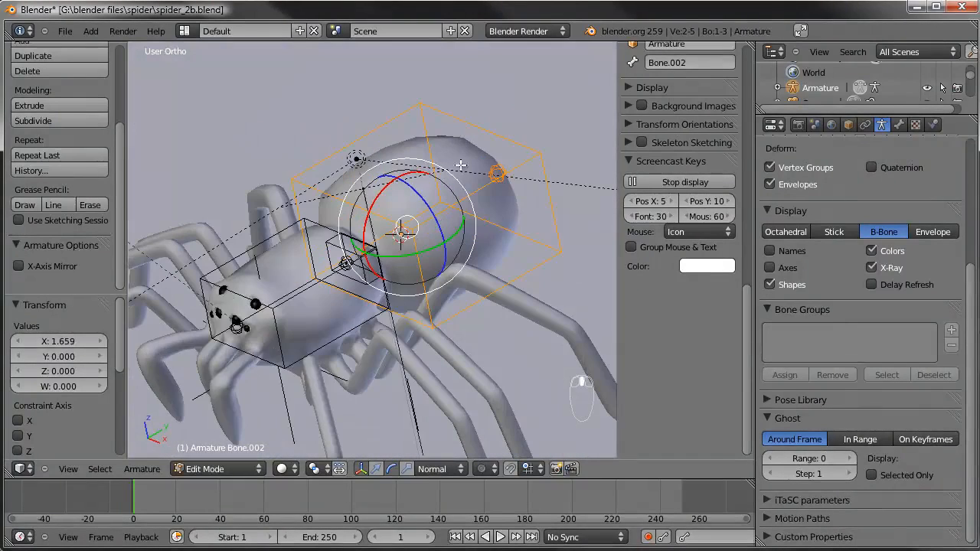
{"action": "left_click", "coordinate": [899, 125]}
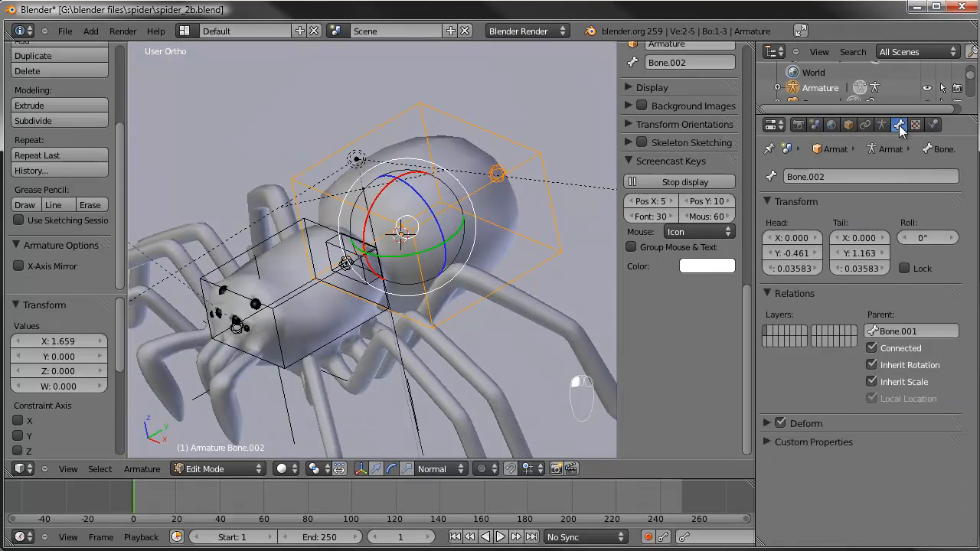
{"action": "left_click", "coordinate": [768, 424]}
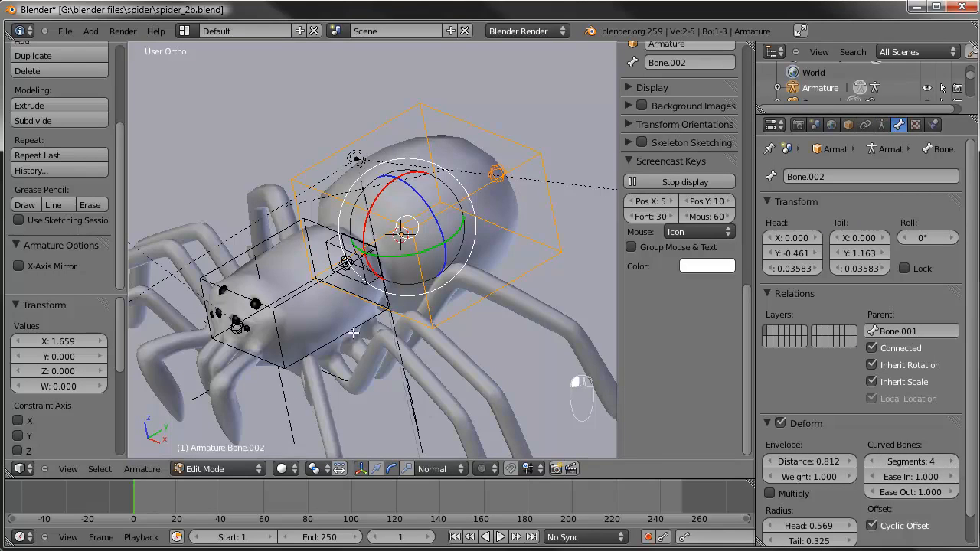
Put the armature in Pose Mode and freely rotate the abdomen bone to test how its segments bend
{"action": "key", "text": "Tab"}
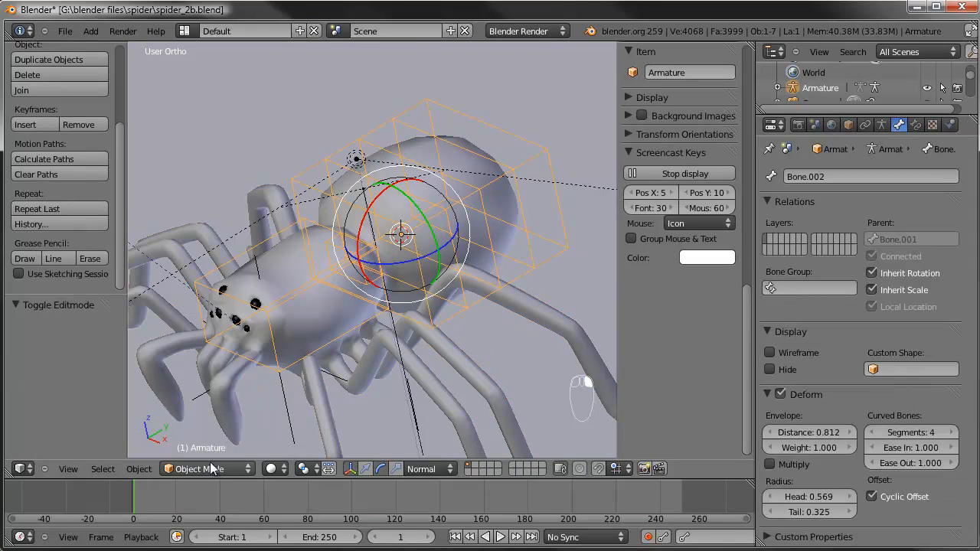
{"action": "left_click", "coordinate": [210, 463]}
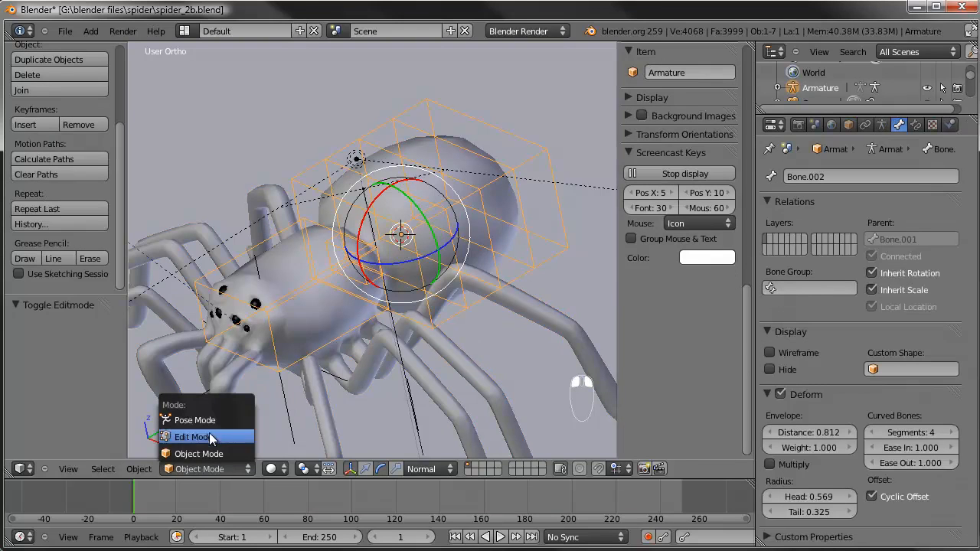
{"action": "left_click", "coordinate": [209, 421]}
{"action": "right_click", "coordinate": [365, 254]}
{"action": "right_click", "coordinate": [359, 258]}
{"action": "right_click", "coordinate": [459, 213]}
{"action": "key", "text": "r"}
{"action": "key", "text": "r"}
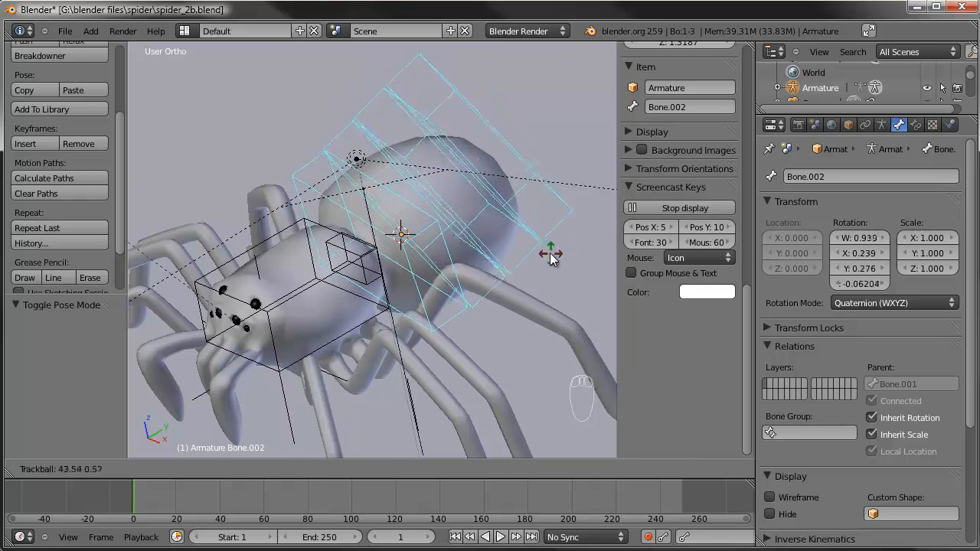
{"action": "left_click", "coordinate": [544, 249]}
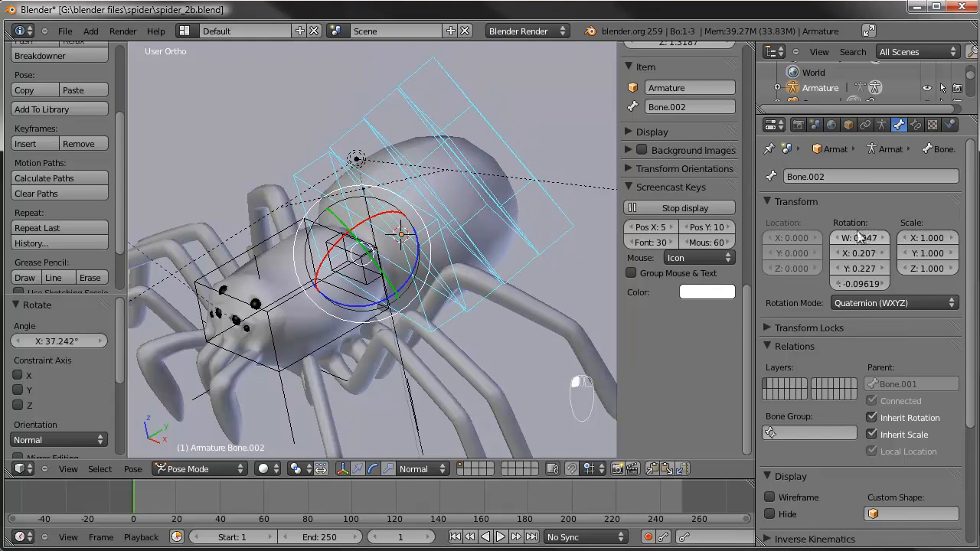
Set the abdomen bone's Ease Out to 0.000 and try a free rotation to check the bend
{"action": "scroll", "coordinate": [841, 385], "scroll_direction": "down", "scroll_amount": 5}
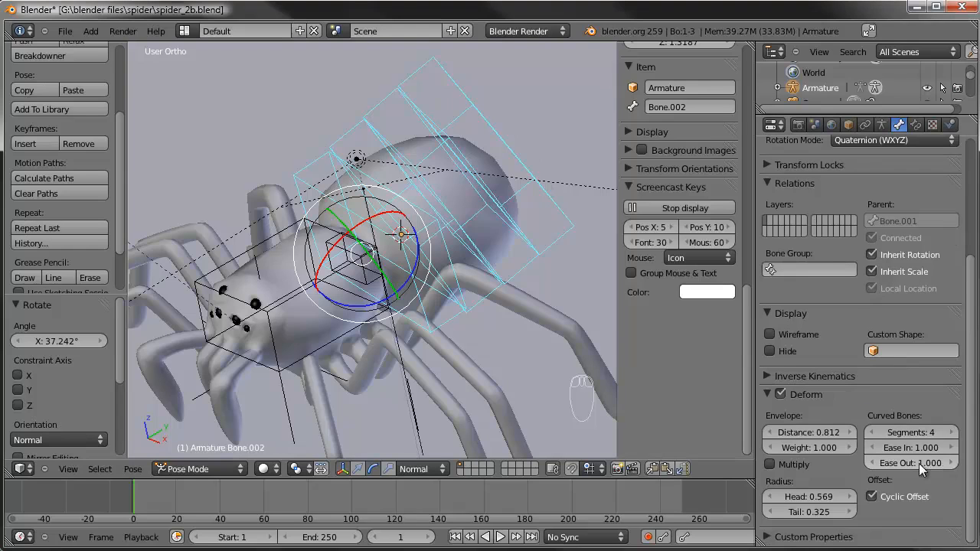
{"action": "left_click_drag", "start_coordinate": [942, 464], "coordinate": [568, 426]}
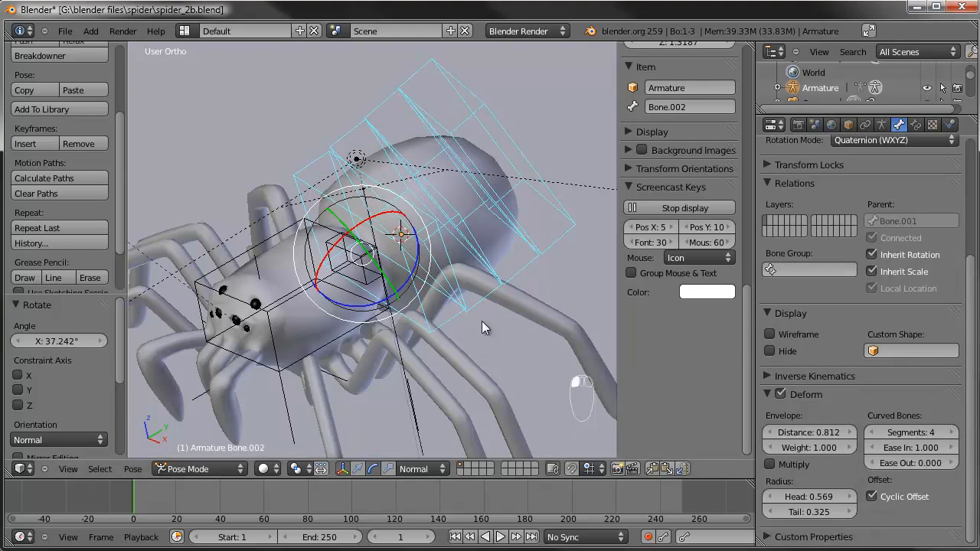
{"action": "key", "text": "r"}
{"action": "key", "text": "r"}
{"action": "right_click", "coordinate": [334, 310]}
Test further rotations of the abdomen bone from above, then clear its pose rotation
{"action": "middle_click_drag", "start_coordinate": [327, 346], "coordinate": [511, 299]}
{"action": "key", "text": "r"}
{"action": "key", "text": "r"}
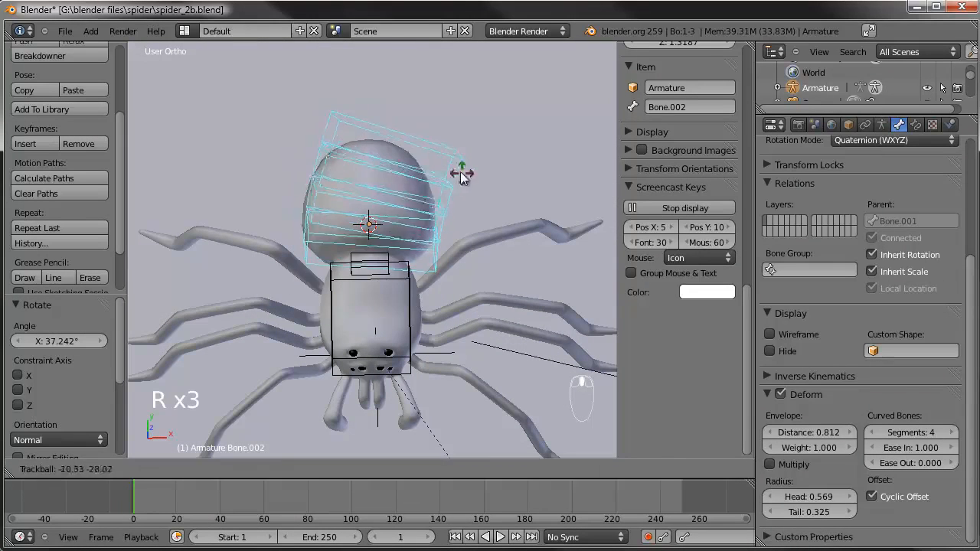
{"action": "key", "text": "r"}
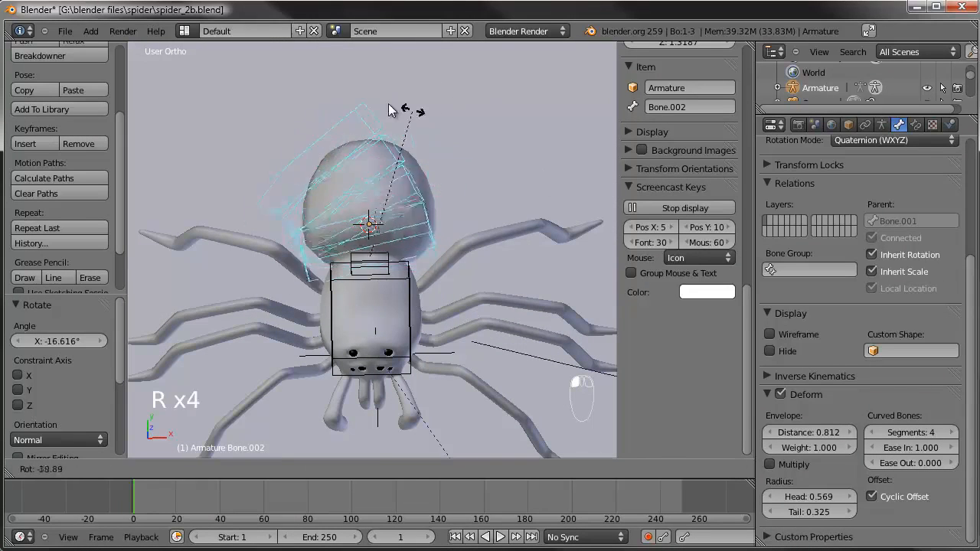
{"action": "right_click", "coordinate": [438, 234]}
{"action": "key", "text": "alt+r"}
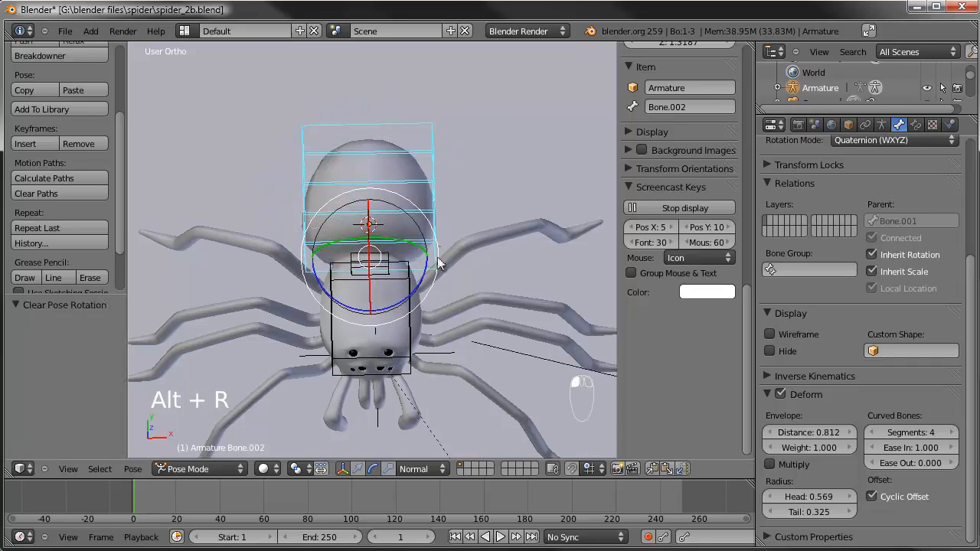
In Edit Mode, parent the short waist bone to the front body bone with Keep Offset
{"action": "middle_click_drag", "start_coordinate": [443, 312], "coordinate": [380, 293]}
{"action": "right_click", "coordinate": [380, 292]}
{"action": "key", "text": "Tab"}
{"action": "scroll", "coordinate": [379, 306], "scroll_direction": "up", "scroll_amount": 2}
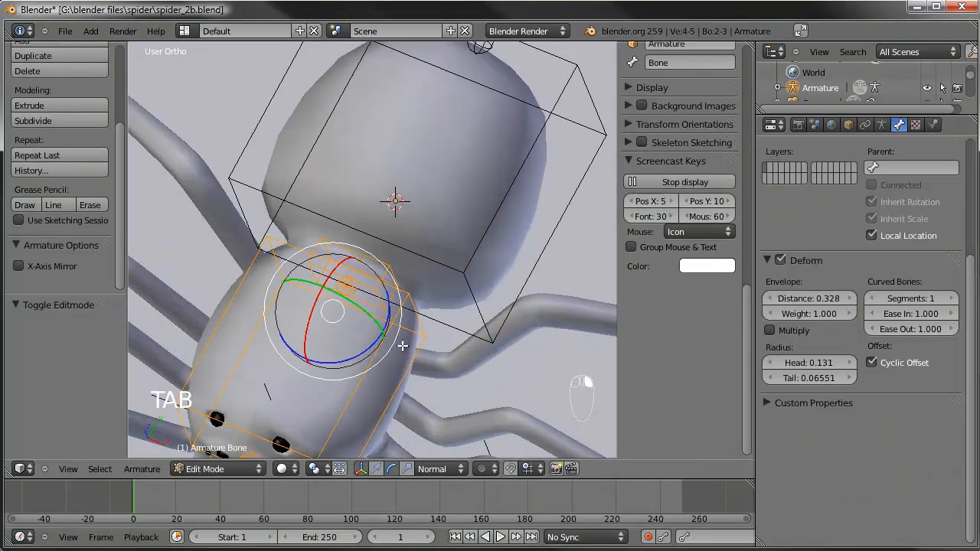
{"action": "key", "text": "ctrl+p"}
{"action": "left_click", "coordinate": [392, 362]}
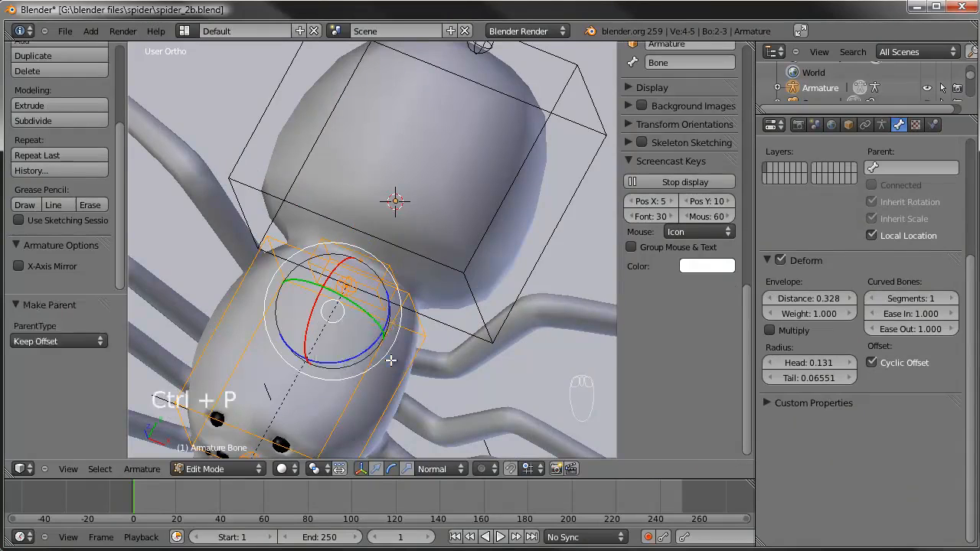
Try moving the front body bone in Pose Mode to test the parenting, then cancel the move
{"action": "key", "text": "a"}
{"action": "key", "text": "Tab"}
{"action": "key", "text": "g"}
{"action": "right_click", "coordinate": [355, 324]}
Switch the armature to Edit Mode, deselect all bones and place the 3D cursor at the front leg's base from above
{"action": "scroll", "coordinate": [356, 324], "scroll_direction": "down", "scroll_amount": 5}
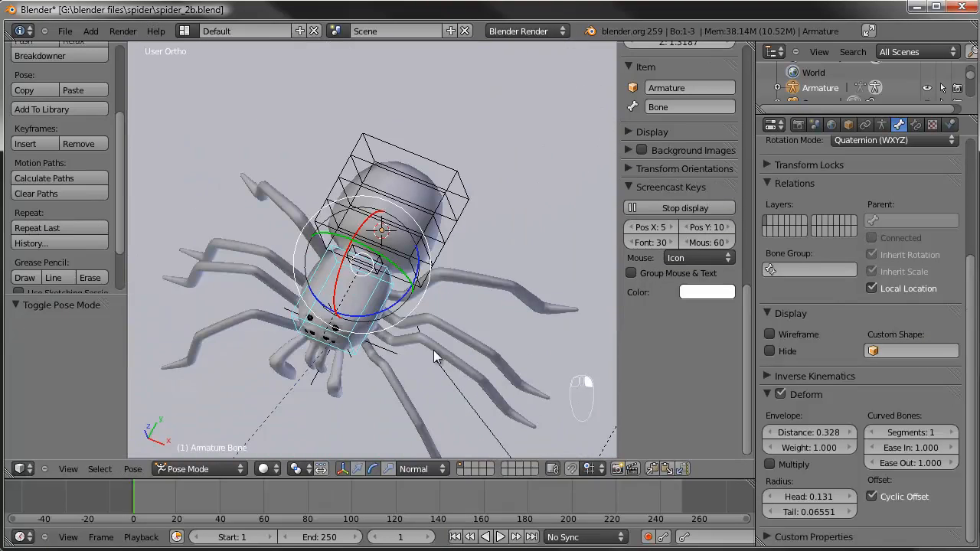
{"action": "key", "text": "KP_7"}
{"action": "scroll", "coordinate": [433, 350], "scroll_direction": "up", "scroll_amount": 5}
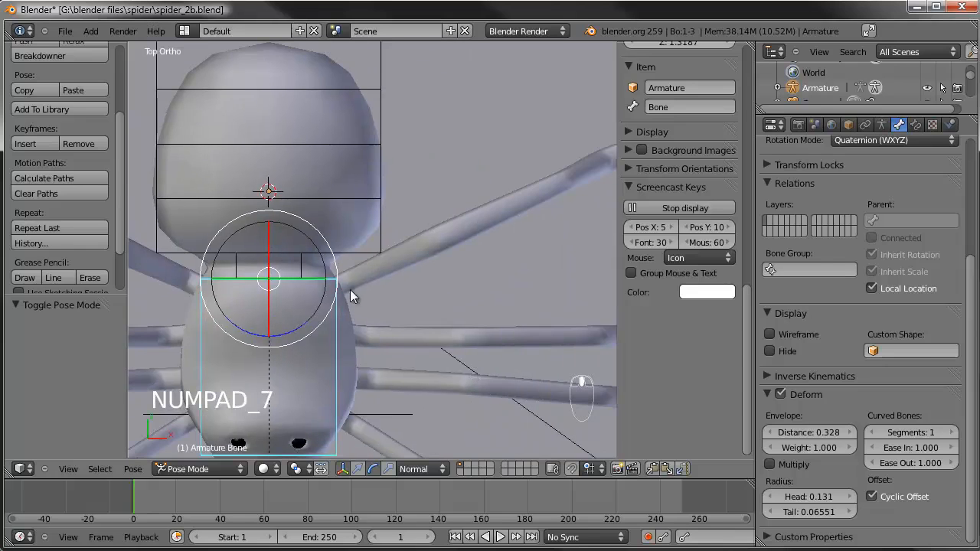
{"action": "middle_click_drag", "start_coordinate": [352, 288], "coordinate": [294, 308]}
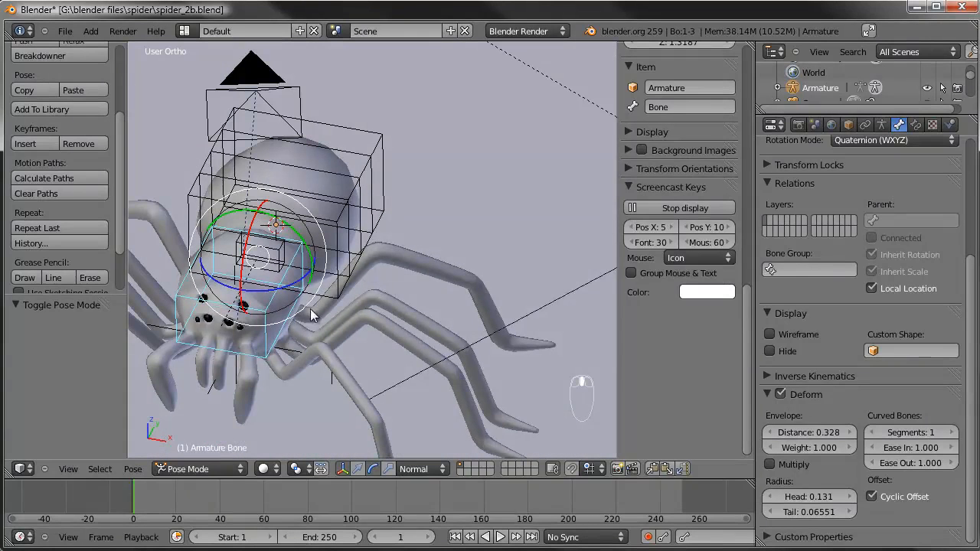
{"action": "key", "text": "KP_7"}
{"action": "key", "text": "KP_7"}
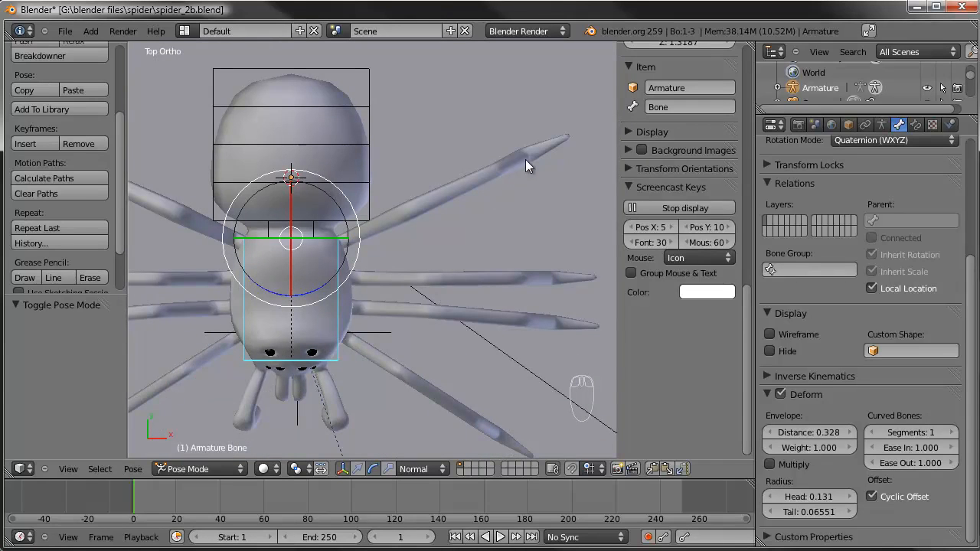
{"action": "middle_click_drag", "start_coordinate": [473, 269], "coordinate": [435, 187], "text": "shift"}
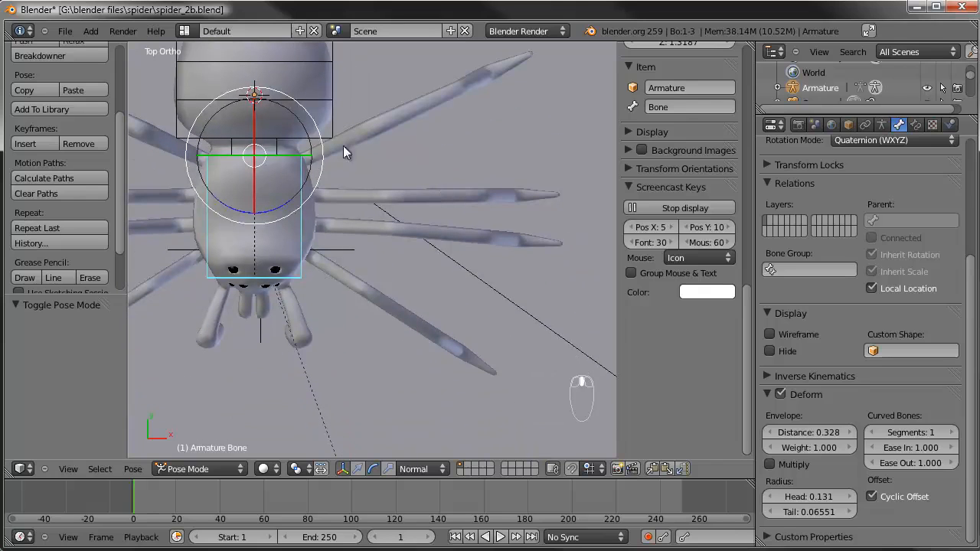
{"action": "key", "text": "Tab"}
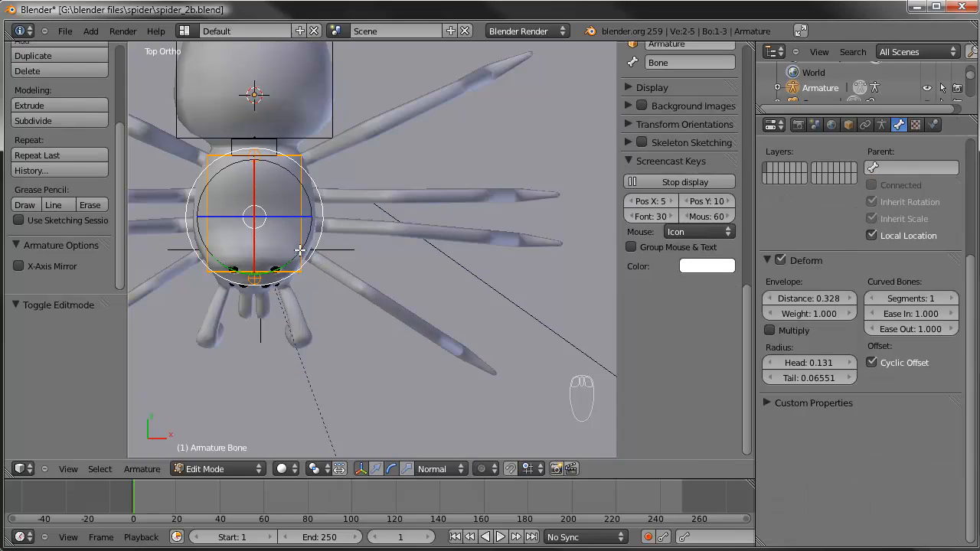
{"action": "left_click", "coordinate": [299, 248]}
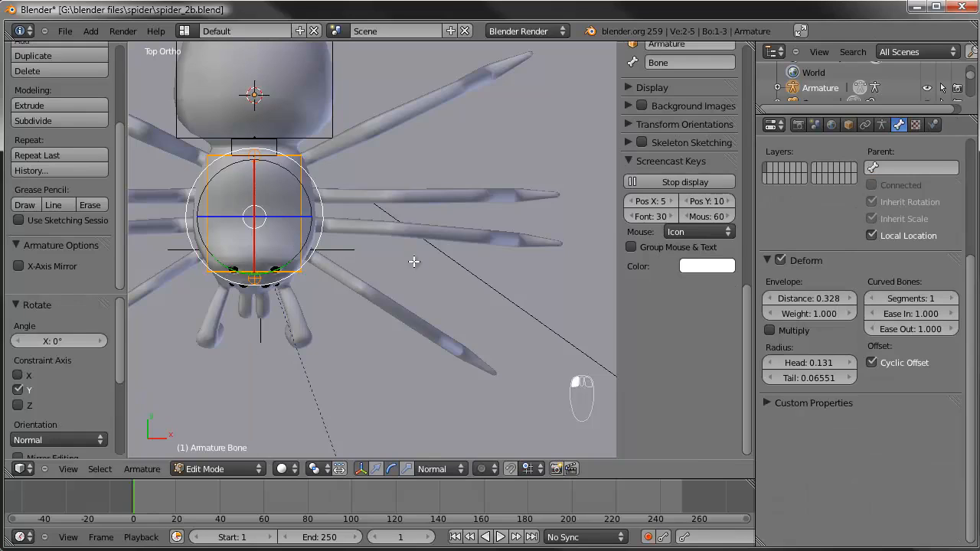
{"action": "key", "text": "a"}
{"action": "key", "text": "a"}
{"action": "left_click", "coordinate": [302, 248]}
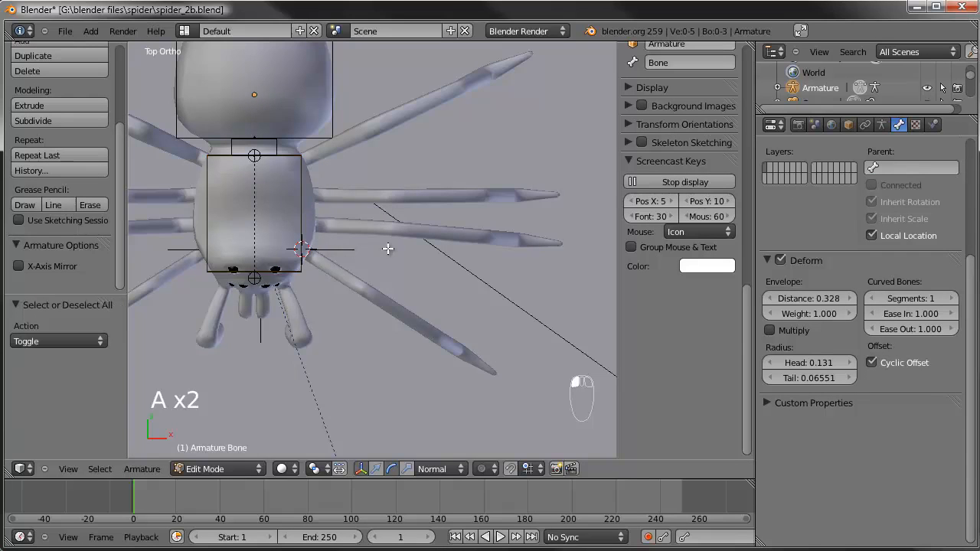
Refine the 3D cursor at the front leg's base, setting its height from the front and its position from above
{"action": "key", "text": "KP_1"}
{"action": "scroll", "coordinate": [388, 248], "scroll_direction": "up", "scroll_amount": 3}
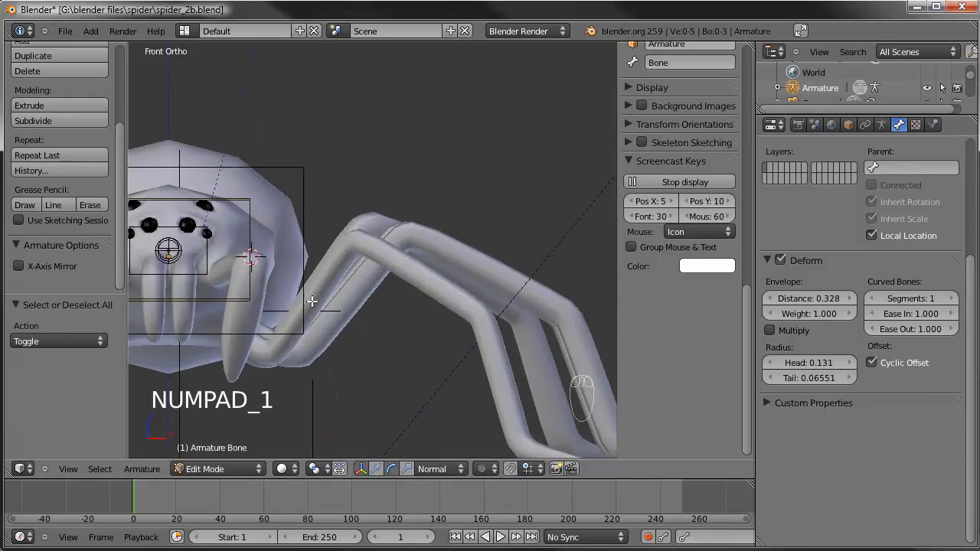
{"action": "left_click", "coordinate": [223, 328]}
{"action": "key", "text": "KP_7"}
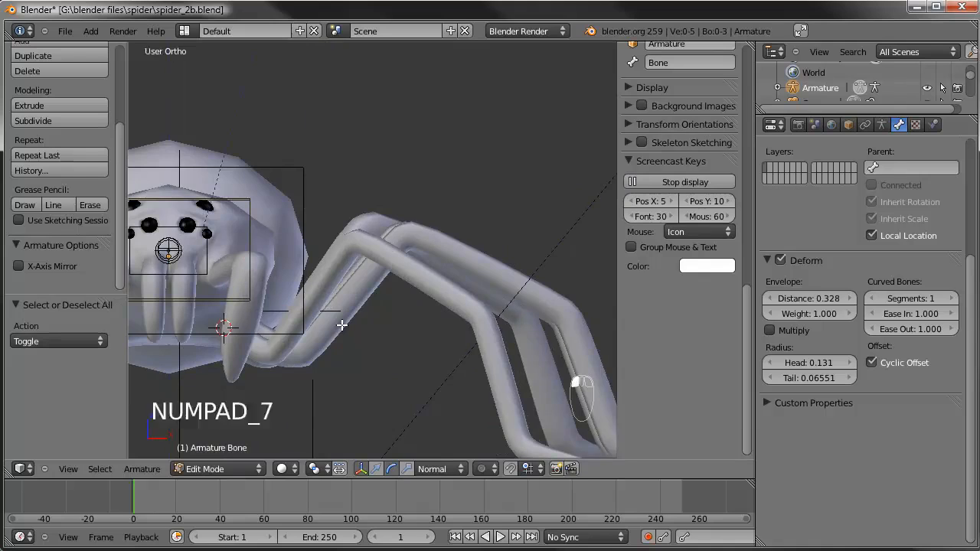
{"action": "left_click", "coordinate": [306, 242]}
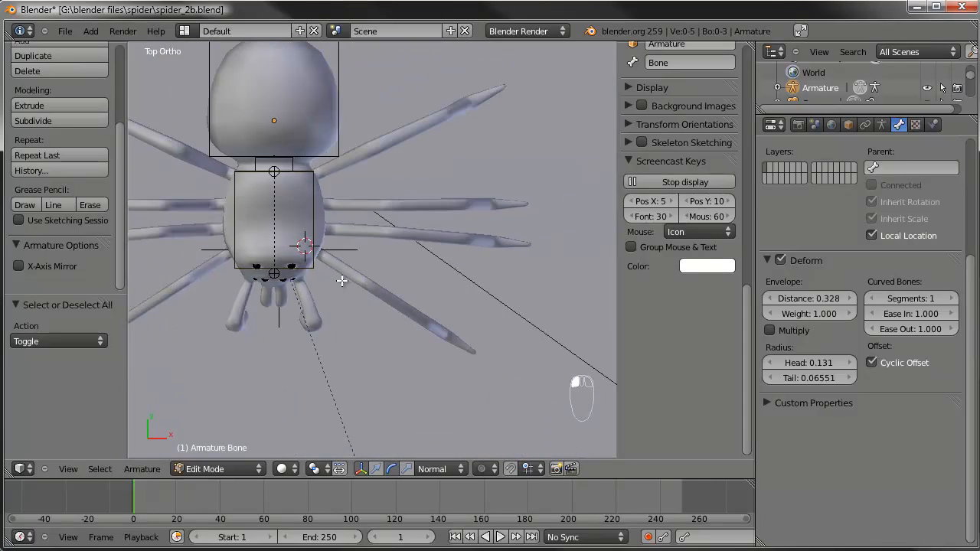
Add a bone at the 3D cursor and move its tip to the front leg's end, by about X 2.251, Y -1.415
{"action": "key", "text": "shift+a"}
{"action": "key", "text": "g"}
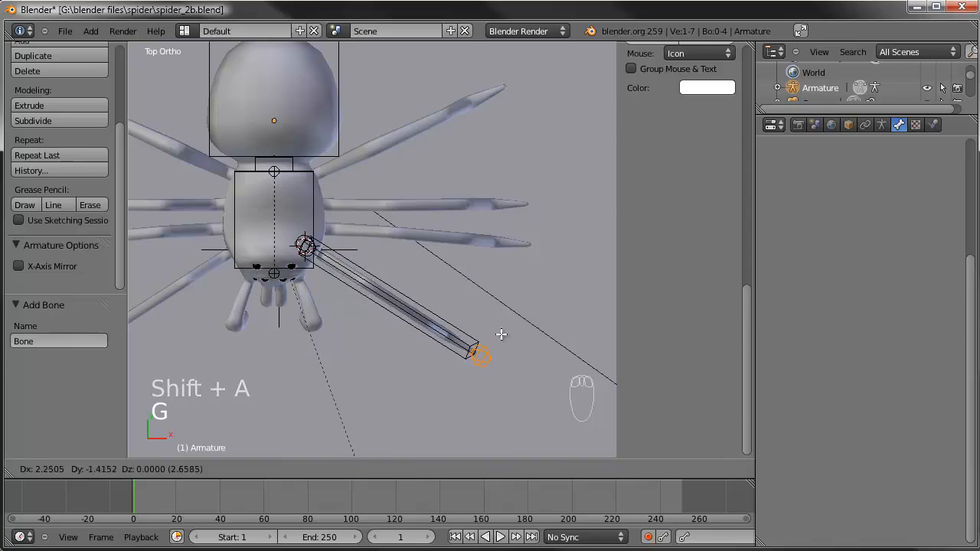
{"action": "left_click", "coordinate": [500, 334]}
Subdivide the new leg bone with 4 cuts
{"action": "right_click", "coordinate": [368, 295]}
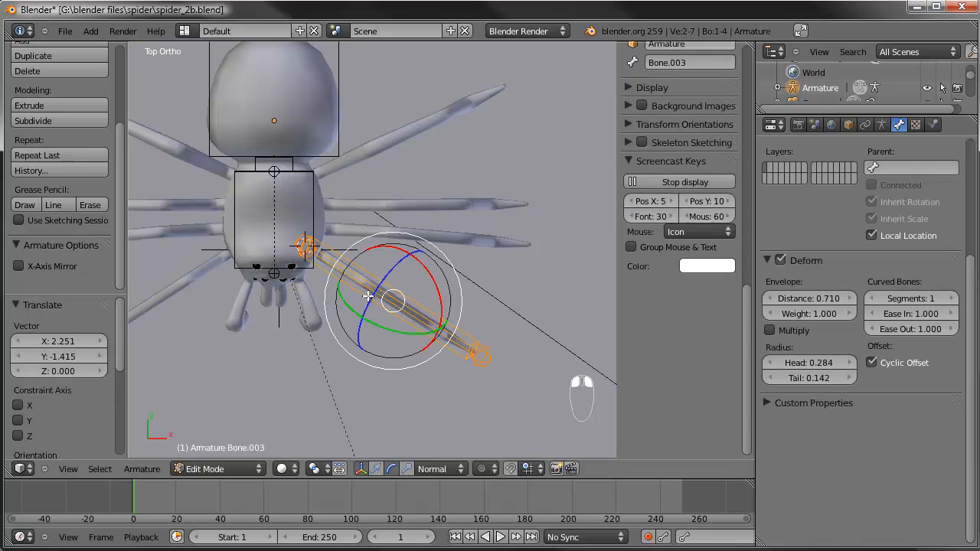
{"action": "key", "text": "w"}
{"action": "left_click", "coordinate": [382, 387]}
{"action": "left_click", "coordinate": [101, 339]}
{"action": "left_click", "coordinate": [101, 339]}
{"action": "left_click", "coordinate": [102, 339]}
{"action": "left_click", "coordinate": [101, 339]}
{"action": "left_click", "coordinate": [17, 341]}
{"action": "middle_click_drag", "start_coordinate": [359, 346], "coordinate": [434, 188]}
{"action": "key", "text": "KP_1"}
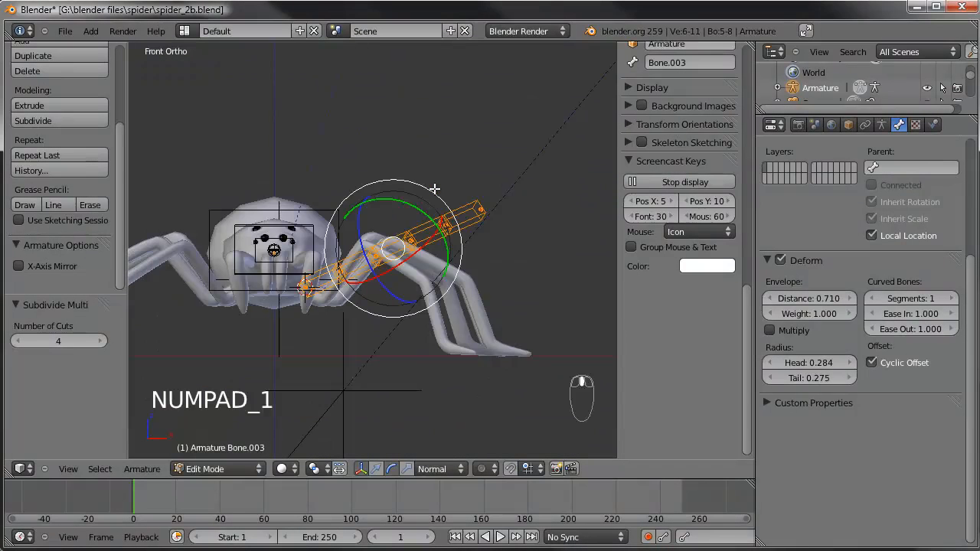
{"action": "right_click", "coordinate": [486, 215]}
{"action": "key", "text": "g"}
{"action": "right_click", "coordinate": [471, 315]}
In front view, move the last bone of the leg chain down to the foot, by about X -0.098, Z -1.523
{"action": "right_click", "coordinate": [468, 208]}
{"action": "key", "text": "g"}
{"action": "left_click", "coordinate": [467, 325]}
Rotate and nudge the last leg bone until it lines up with the foot segment in front view
{"action": "key", "text": "r"}
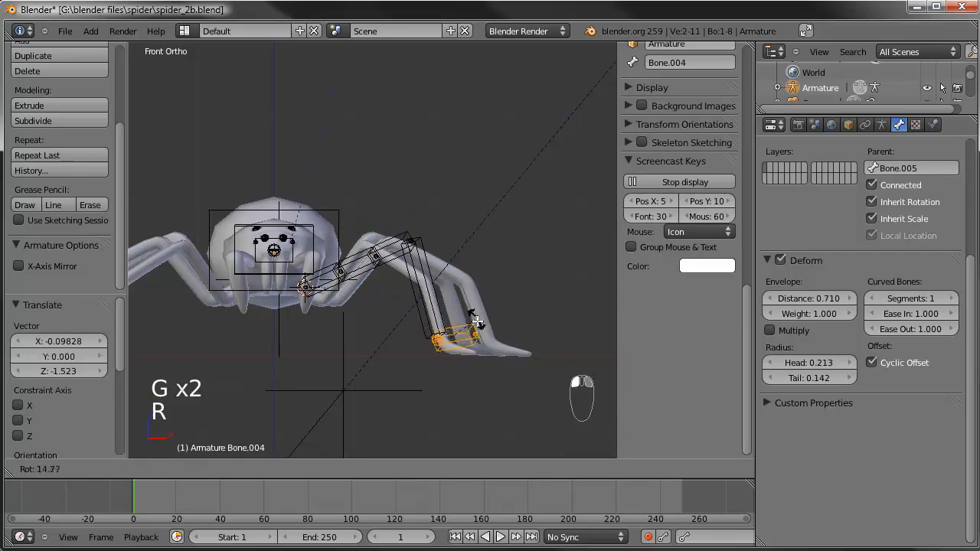
{"action": "left_click", "coordinate": [478, 341]}
{"action": "key", "text": "g"}
{"action": "left_click", "coordinate": [480, 342]}
{"action": "key", "text": "r"}
{"action": "left_click", "coordinate": [480, 335]}
{"action": "key", "text": "g"}
{"action": "left_click", "coordinate": [482, 335]}
Move the outer leg joint by about X 0.197, Z -0.511 onto the outer bend, and the adjoining joint up to the knee
{"action": "right_click", "coordinate": [409, 243]}
{"action": "key", "text": "g"}
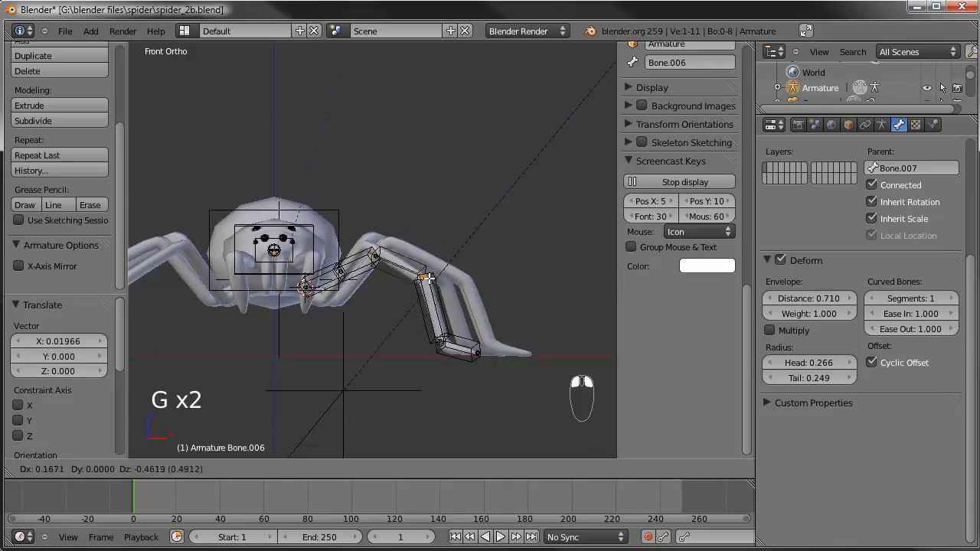
{"action": "left_click", "coordinate": [426, 282]}
{"action": "right_click", "coordinate": [375, 255]}
{"action": "key", "text": "g"}
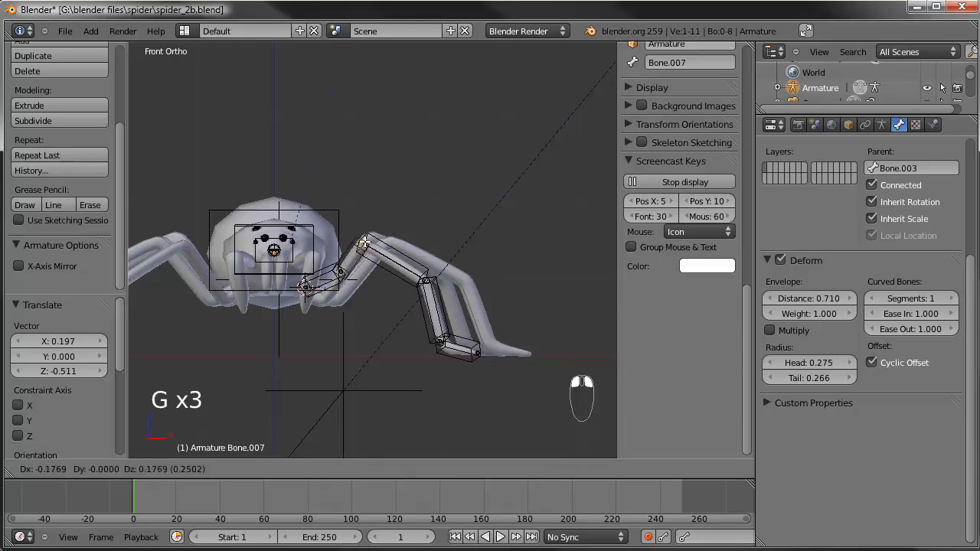
Place the front leg's knee joint at the bend, and lower the joint before it to the base of the leg, in front view
{"action": "left_click", "coordinate": [363, 242]}
{"action": "right_click", "coordinate": [342, 268]}
{"action": "key", "text": "g"}
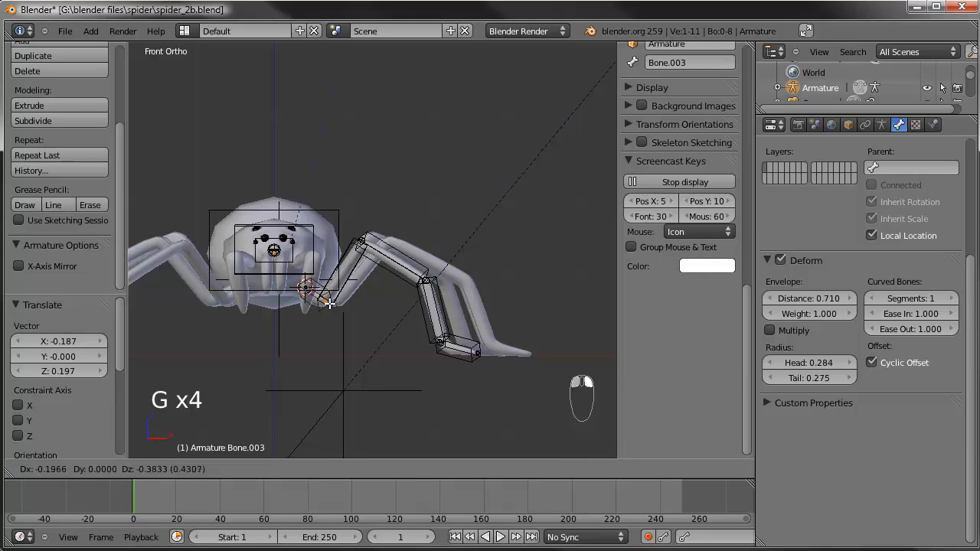
{"action": "left_click", "coordinate": [326, 303]}
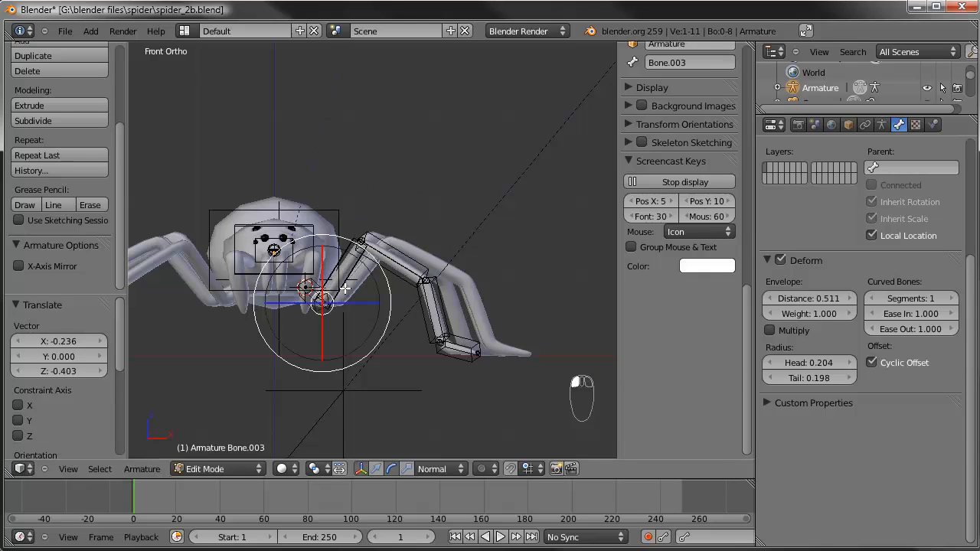
Align the front leg's base joint and knee joint with the leg mesh in top view
{"action": "key", "text": "KP_7"}
{"action": "scroll", "coordinate": [284, 263], "scroll_direction": "up", "scroll_amount": 4}
{"action": "key", "text": "g"}
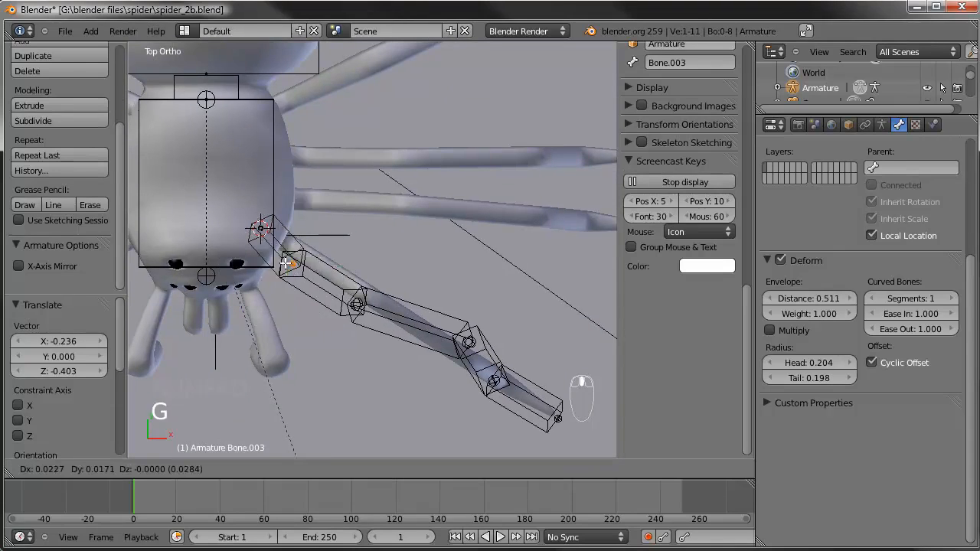
{"action": "left_click", "coordinate": [288, 249]}
{"action": "key", "text": "g"}
{"action": "left_click", "coordinate": [362, 295]}
Move the front leg's remaining two joints and the foot tip onto the centre line of the leg mesh
{"action": "right_click", "coordinate": [465, 344]}
{"action": "key", "text": "g"}
{"action": "left_click", "coordinate": [457, 355]}
{"action": "right_click", "coordinate": [493, 380]}
{"action": "key", "text": "g"}
{"action": "left_click", "coordinate": [496, 377]}
{"action": "right_click", "coordinate": [553, 416]}
{"action": "key", "text": "g"}
{"action": "left_click", "coordinate": [555, 408]}
Select all five front leg bones and recalculate their roll to the Z Axis
{"action": "right_click", "coordinate": [526, 391]}
{"action": "right_click", "coordinate": [480, 358], "text": "shift"}
{"action": "right_click", "coordinate": [436, 326], "text": "shift"}
{"action": "right_click", "coordinate": [332, 268], "text": "shift"}
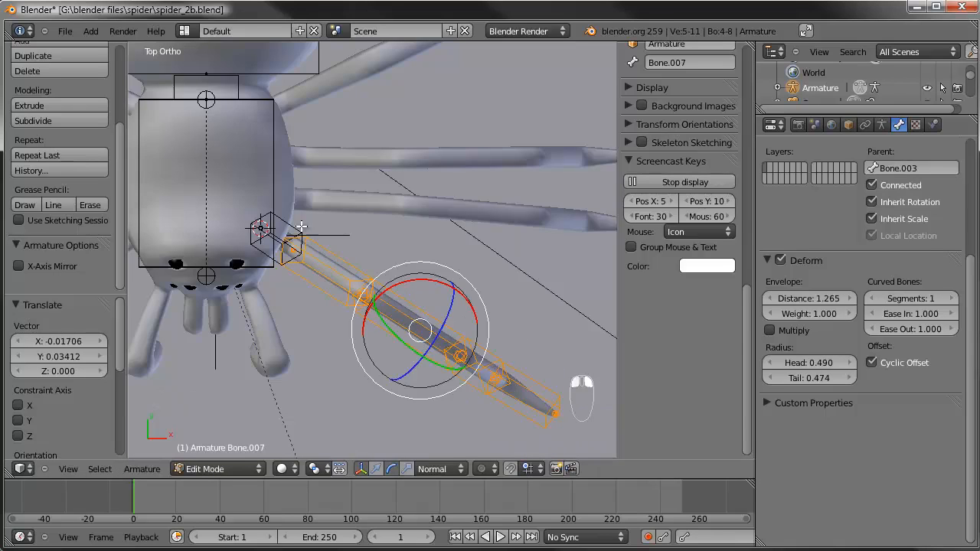
{"action": "right_click", "coordinate": [289, 218], "text": "shift"}
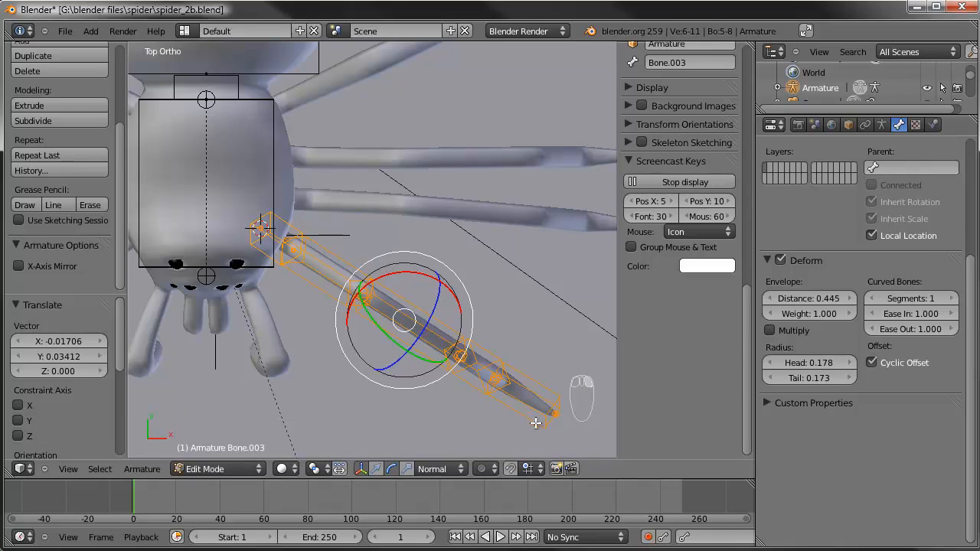
{"action": "key", "text": "ctrl+n"}
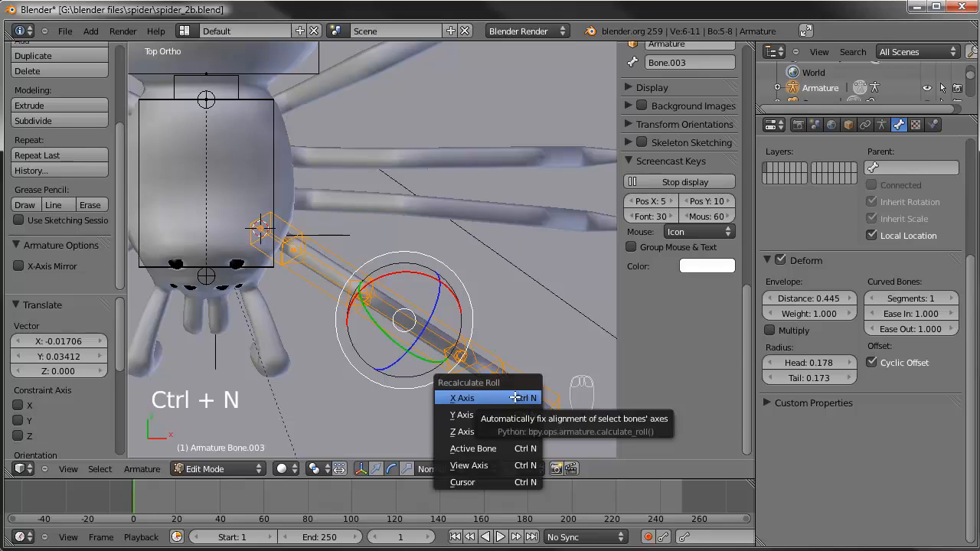
{"action": "left_click", "coordinate": [466, 433]}
Show the armature's bone axes and examine their alignment along the front leg from several angles
{"action": "middle_click_drag", "start_coordinate": [393, 388], "coordinate": [380, 245]}
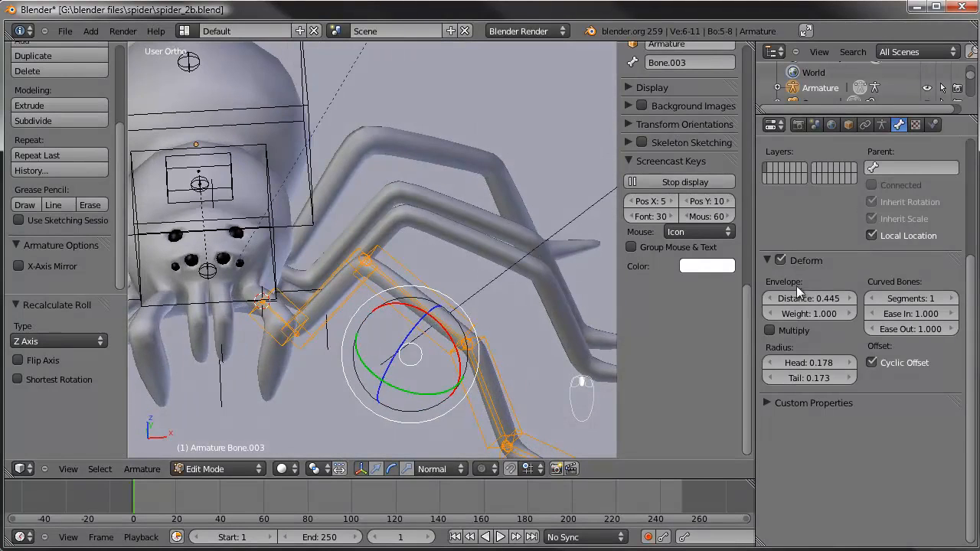
{"action": "left_click", "coordinate": [881, 125]}
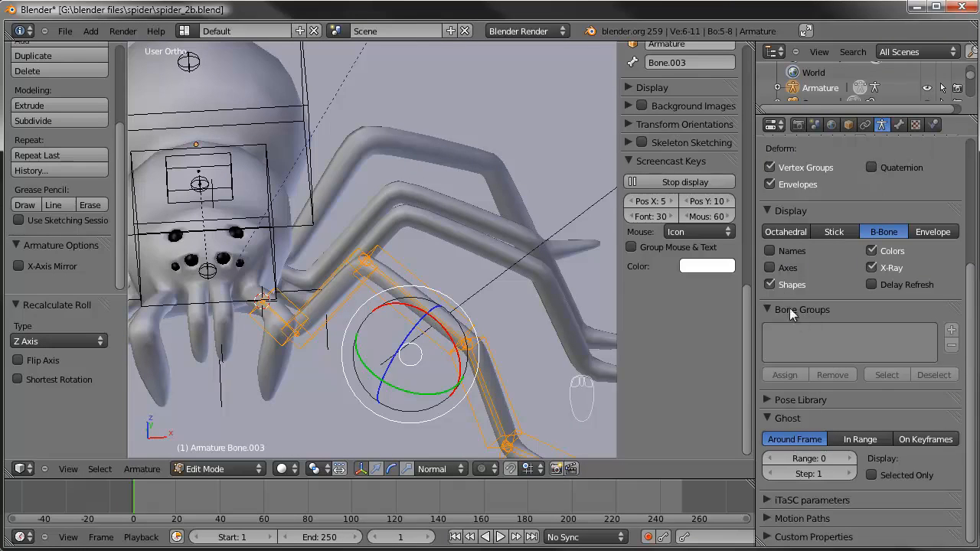
{"action": "left_click", "coordinate": [768, 267]}
{"action": "middle_click_drag", "start_coordinate": [536, 229], "coordinate": [467, 290]}
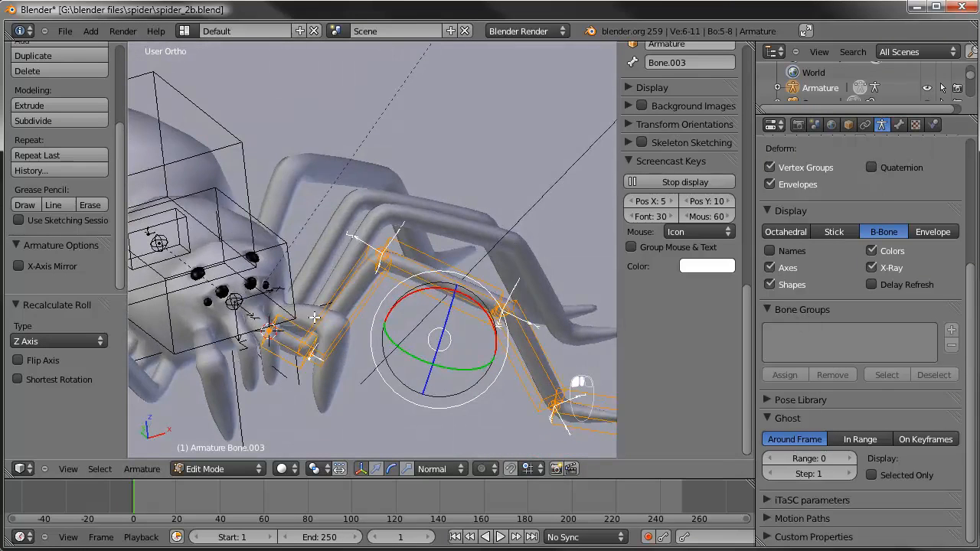
{"action": "middle_click_drag", "start_coordinate": [275, 344], "coordinate": [285, 301]}
{"action": "middle_click_drag", "start_coordinate": [363, 294], "coordinate": [351, 385]}
Deselect all bones, and rename the bone in the spider's front body section Head
{"action": "key", "text": "a"}
{"action": "key", "text": "KP_7"}
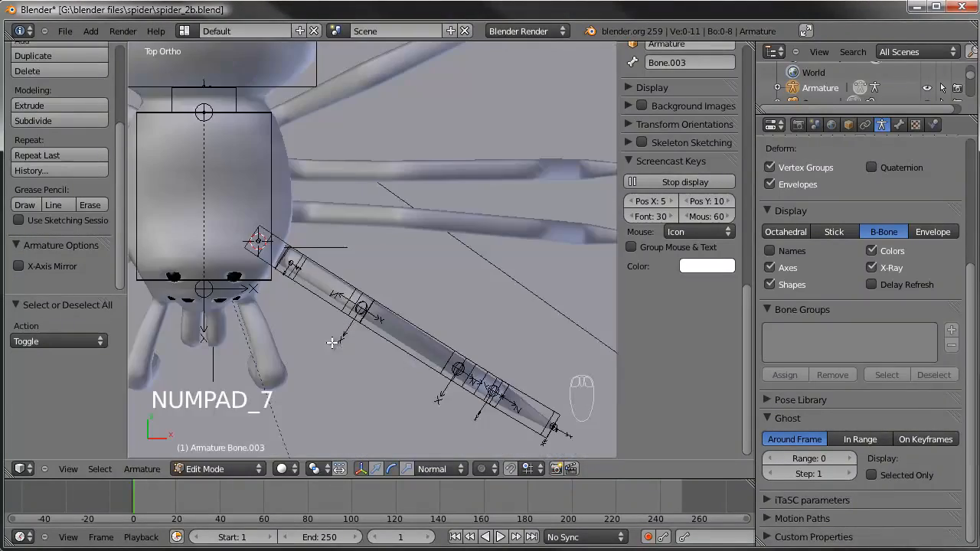
{"action": "right_click", "coordinate": [285, 236]}
{"action": "scroll", "coordinate": [285, 233], "scroll_direction": "down", "scroll_amount": 3}
{"action": "middle_click_drag", "start_coordinate": [284, 233], "coordinate": [303, 270], "text": "shift"}
{"action": "right_click", "coordinate": [332, 239]}
{"action": "scroll", "coordinate": [621, 162], "scroll_direction": "up", "scroll_amount": 4}
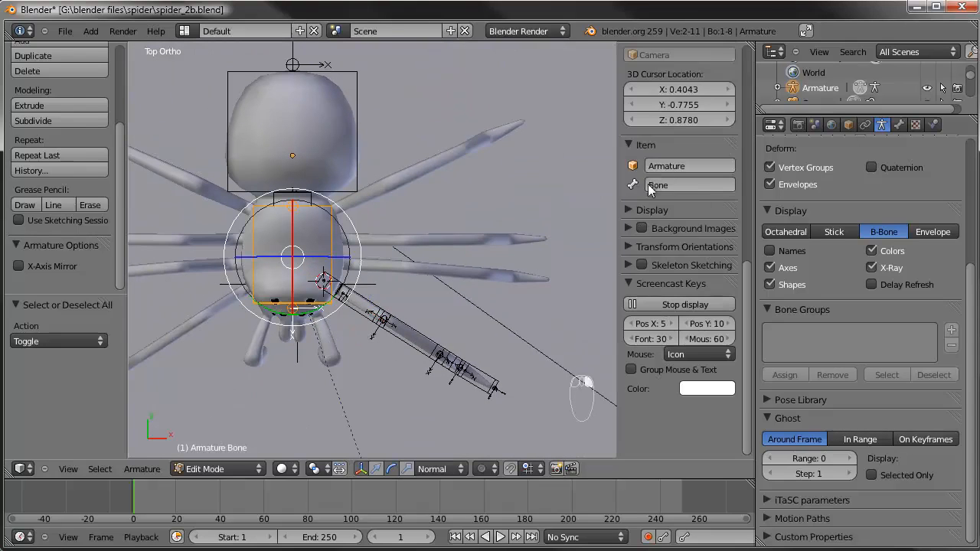
{"action": "left_click", "coordinate": [691, 185]}
{"action": "type", "text": "Head"}
{"action": "key", "text": "Return"}
Rename the small connecting bone waist and the large rear body bone thorax
{"action": "right_click", "coordinate": [315, 202]}
{"action": "left_click", "coordinate": [655, 188]}
{"action": "type", "text": "waist"}
{"action": "key", "text": "Return"}
{"action": "right_click", "coordinate": [356, 107]}
{"action": "left_click", "coordinate": [655, 187]}
{"action": "type", "text": "thorax"}
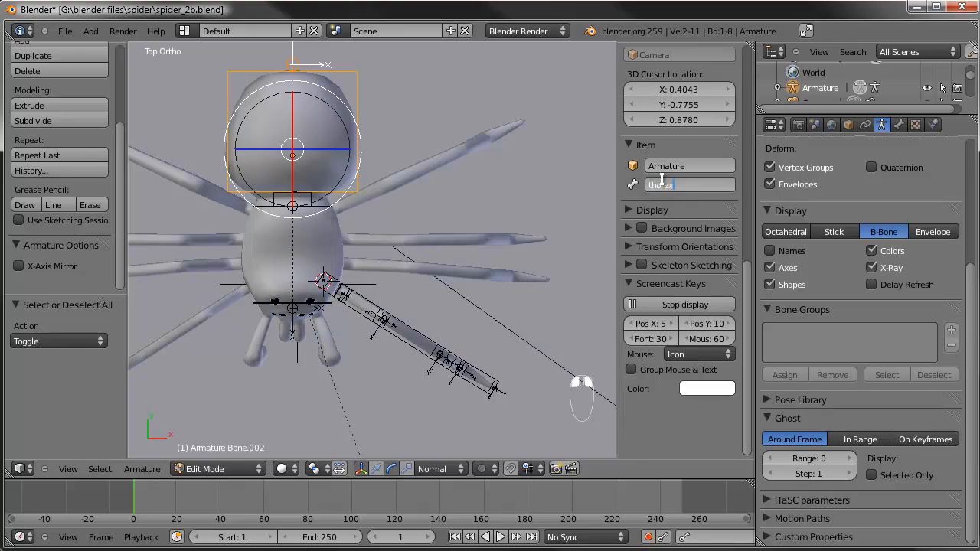
{"action": "key", "text": "Return"}
Rename the first front leg bone, nearest the body, legA
{"action": "scroll", "coordinate": [304, 279], "scroll_direction": "up", "scroll_amount": 4}
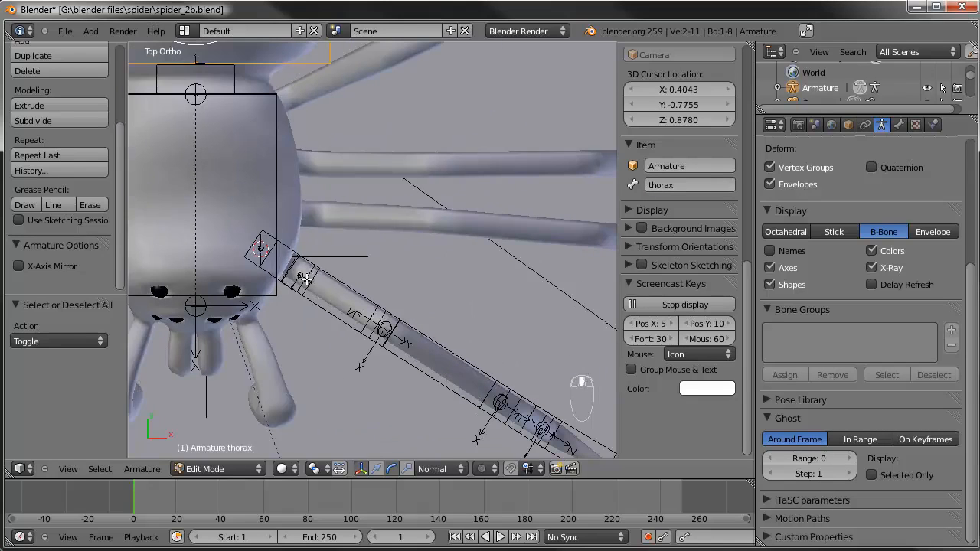
{"action": "right_click", "coordinate": [303, 264]}
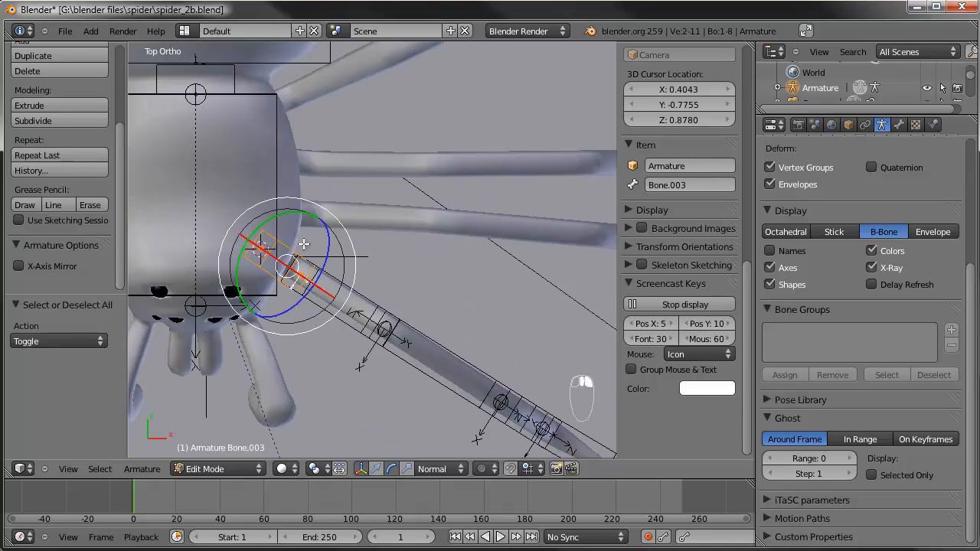
{"action": "left_click", "coordinate": [703, 185]}
{"action": "key", "text": "BackSpace"}
{"action": "key", "text": "Return"}
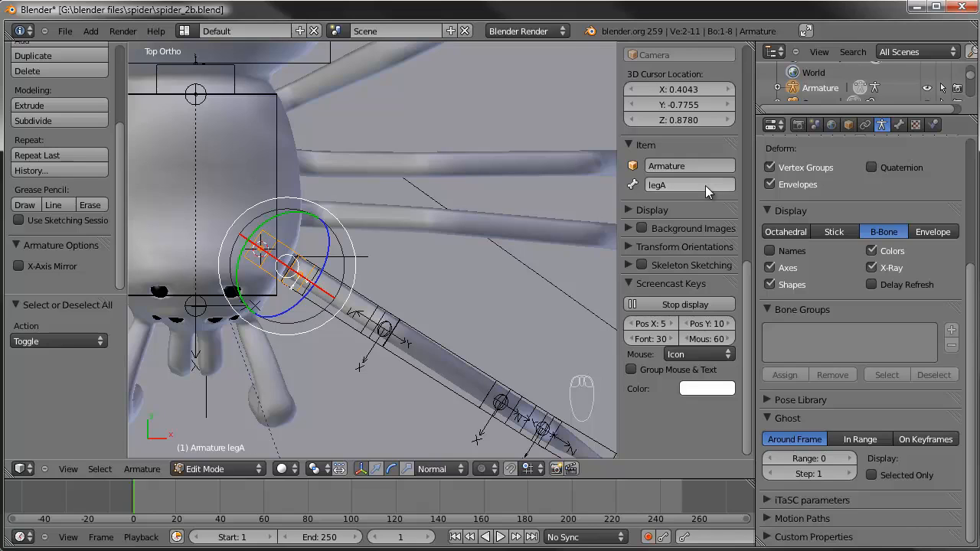
Rename the second front leg bone legB
{"action": "right_click", "coordinate": [344, 281]}
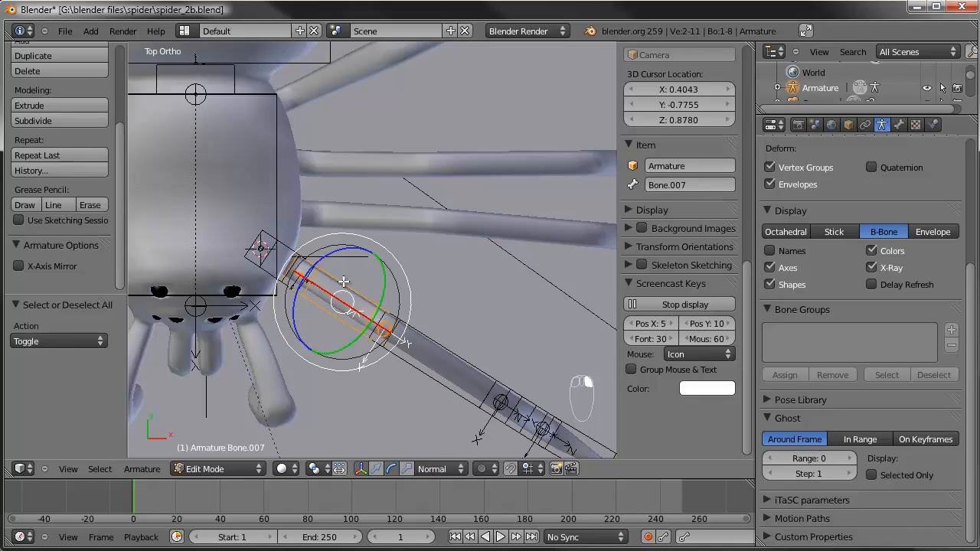
{"action": "right_click", "coordinate": [291, 246]}
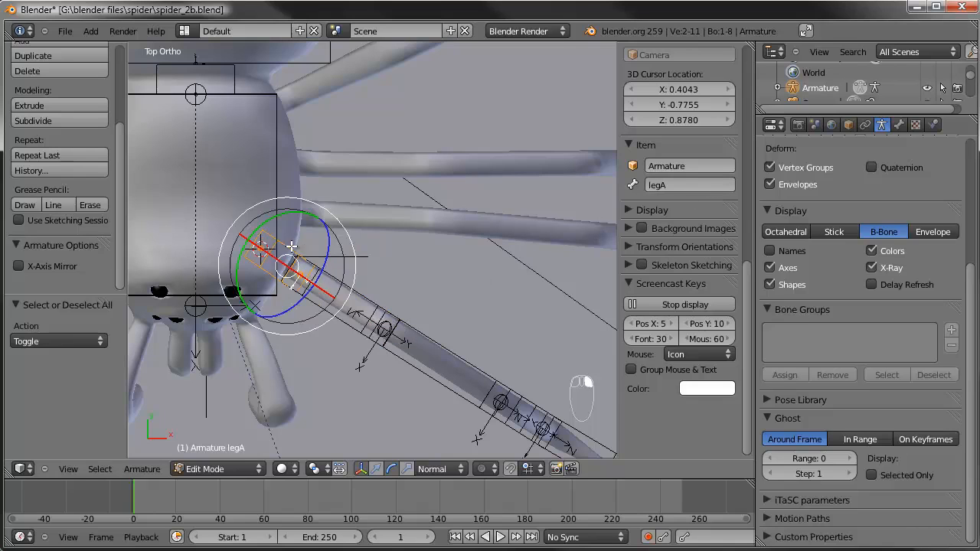
{"action": "right_click", "coordinate": [335, 277]}
{"action": "type", "text": "leg"}
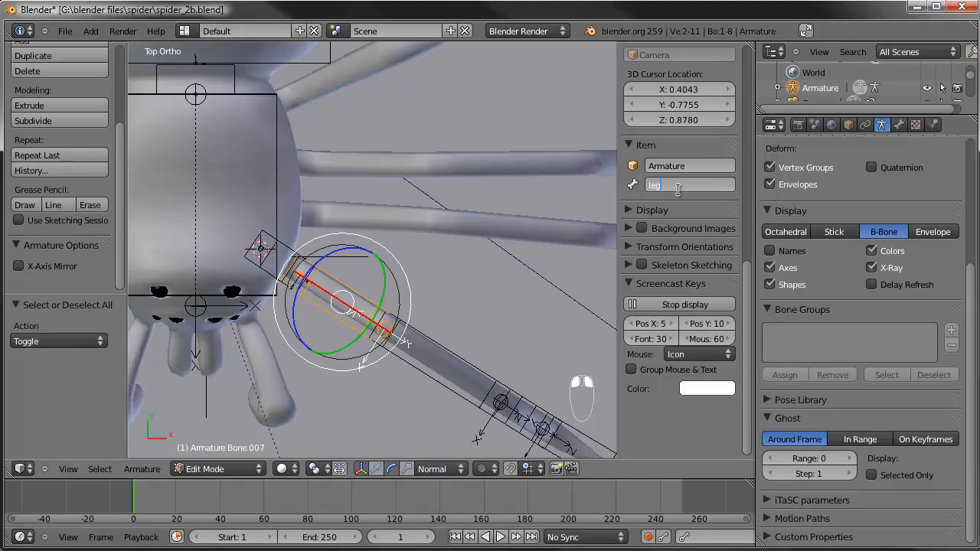
{"action": "type", "text": "B"}
{"action": "key", "text": "Return"}
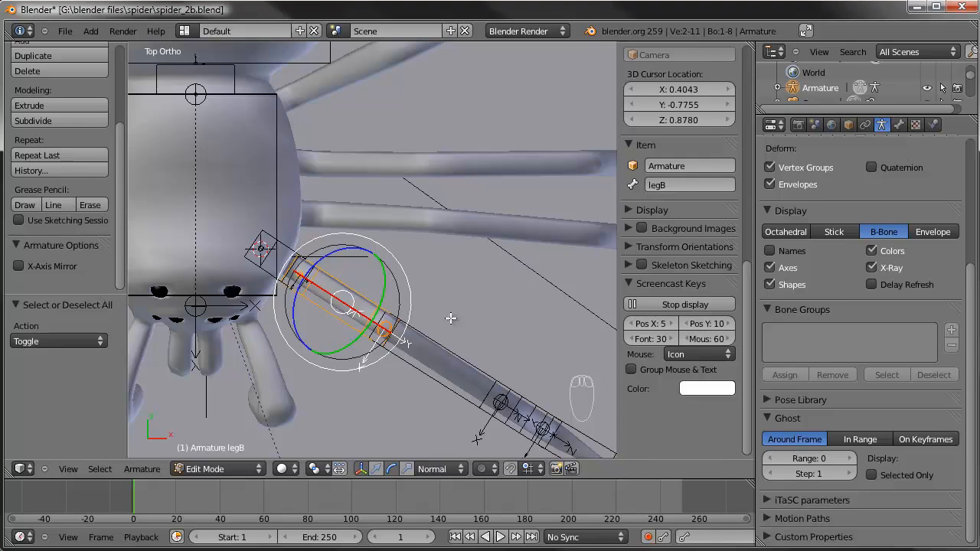
Rename the third front leg bone legC
{"action": "right_click", "coordinate": [439, 344]}
{"action": "left_click", "coordinate": [697, 180]}
{"action": "type", "text": "legC"}
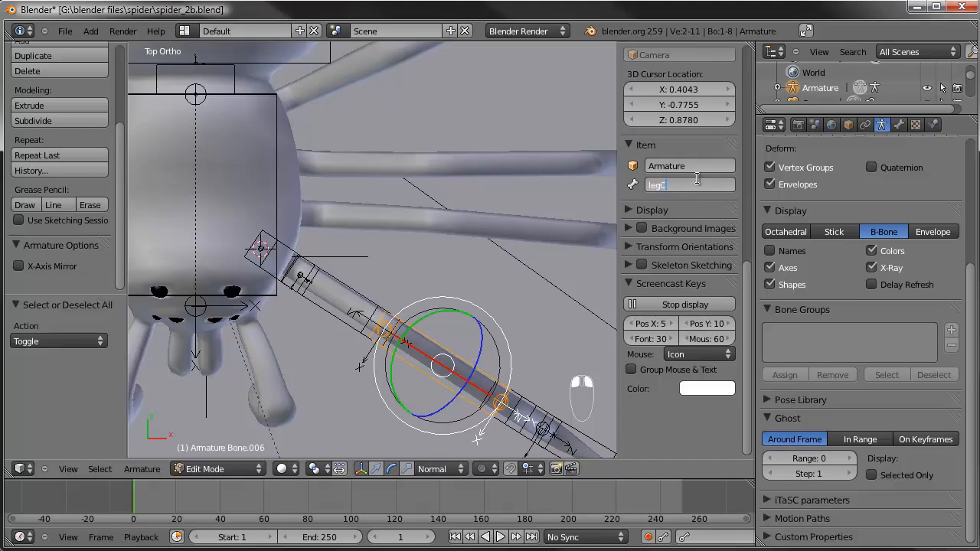
{"action": "key", "text": "Return"}
Continue the leg naming sequence on the fourth front leg bone and rename the last bone legE
{"action": "middle_click_drag", "start_coordinate": [386, 276], "coordinate": [335, 180], "text": "shift"}
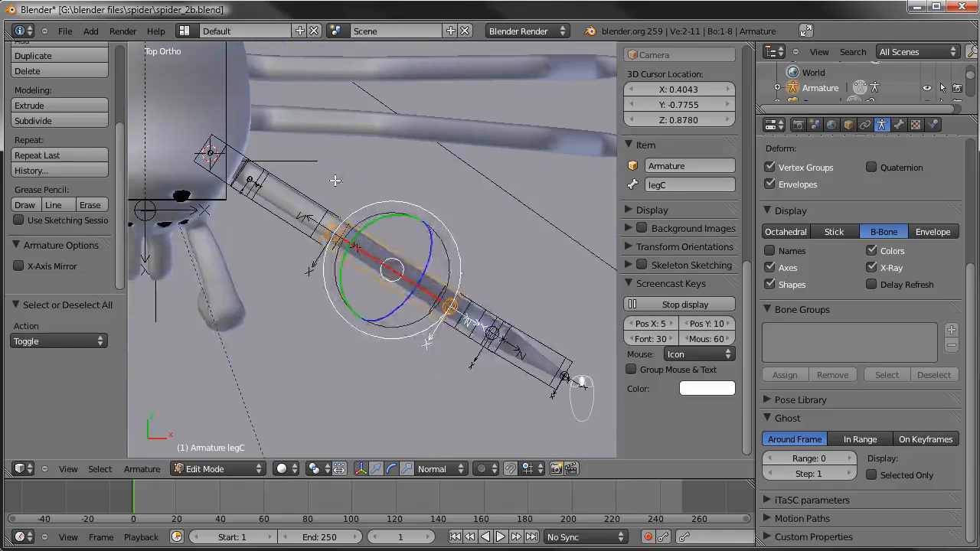
{"action": "right_click", "coordinate": [485, 313]}
{"action": "left_click", "coordinate": [691, 184]}
{"action": "type", "text": "le"}
{"action": "key", "text": "Return"}
{"action": "right_click", "coordinate": [550, 342]}
{"action": "left_click", "coordinate": [711, 183]}
{"action": "type", "text": "lef"}
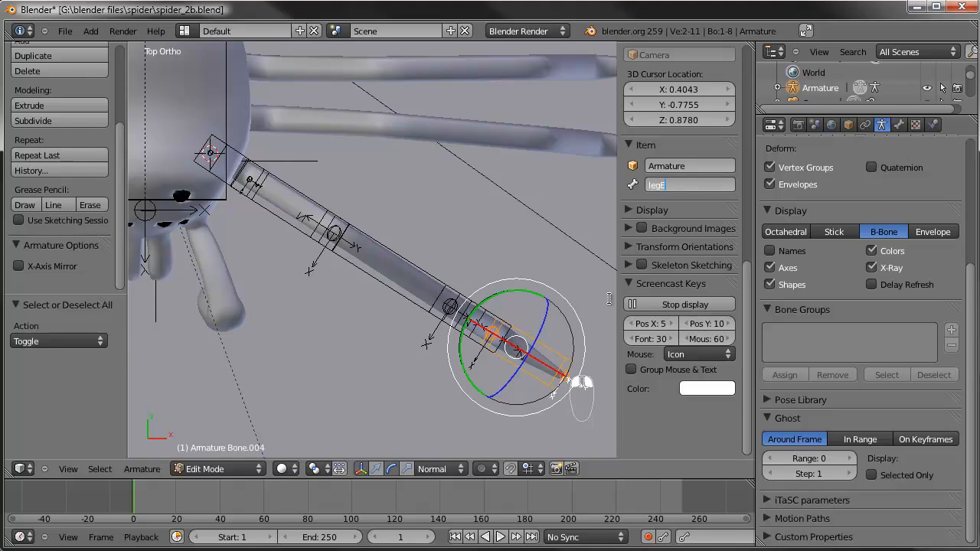
{"action": "key", "text": "Return"}
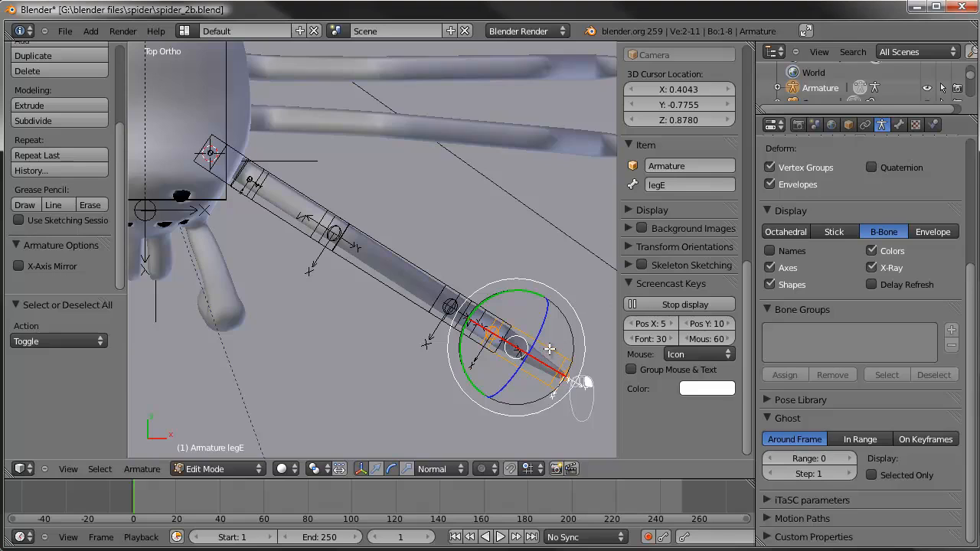
Duplicate the legE bone almost in place and thicken the copy's B-Bone display to about 1.88 times
{"action": "key", "text": "shift+d"}
{"action": "left_click", "coordinate": [557, 344]}
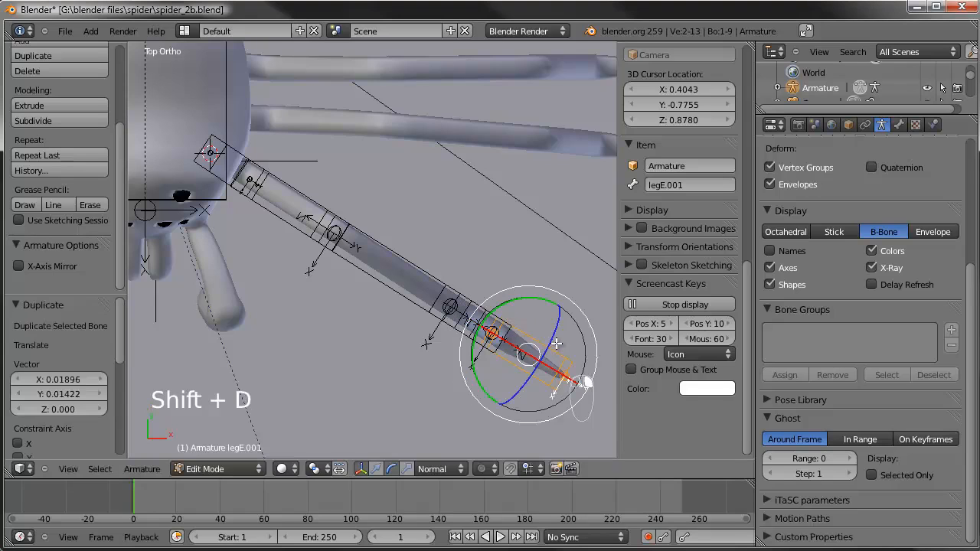
{"action": "key", "text": "ctrl+alt+s"}
{"action": "left_click", "coordinate": [599, 275]}
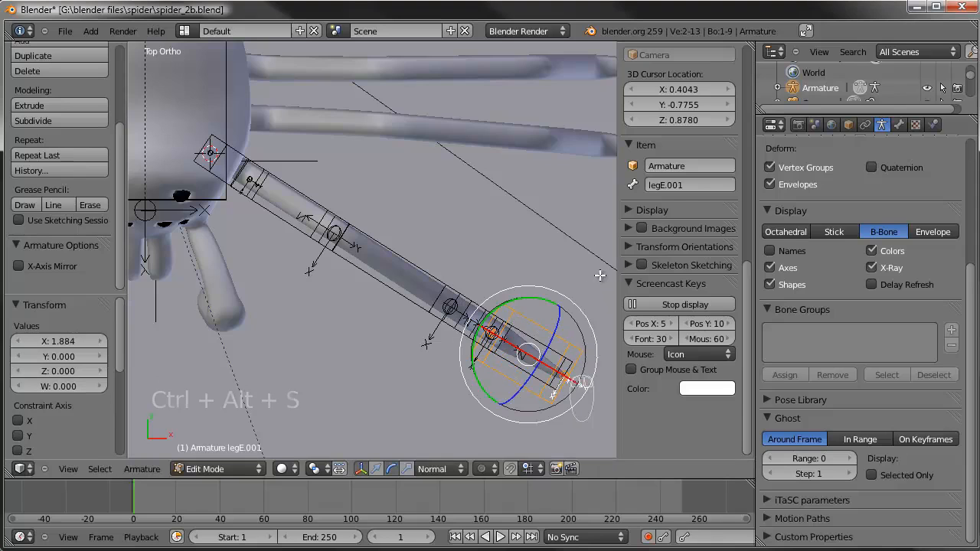
Rename the duplicated foot bone IKleg
{"action": "left_click", "coordinate": [695, 183]}
{"action": "type", "text": "IKleg"}
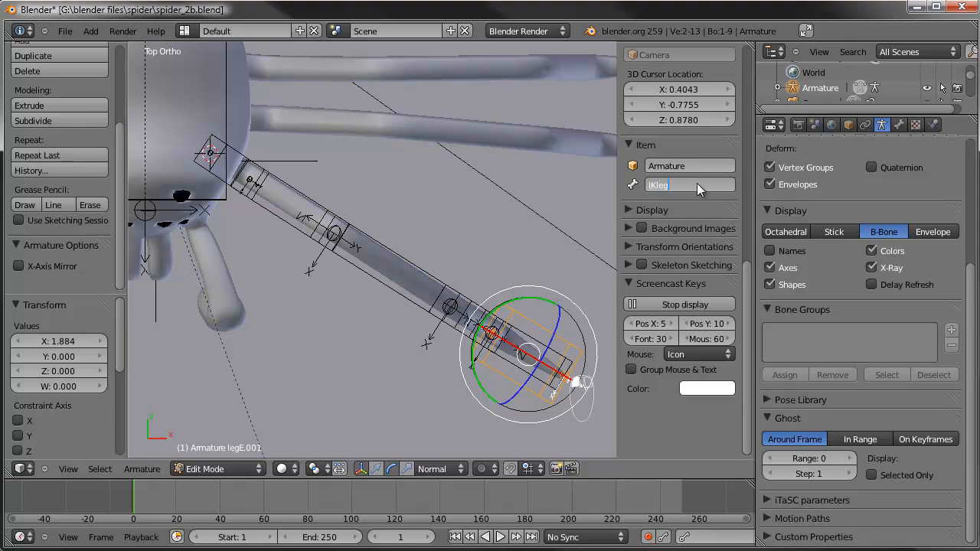
{"action": "key", "text": "Return"}
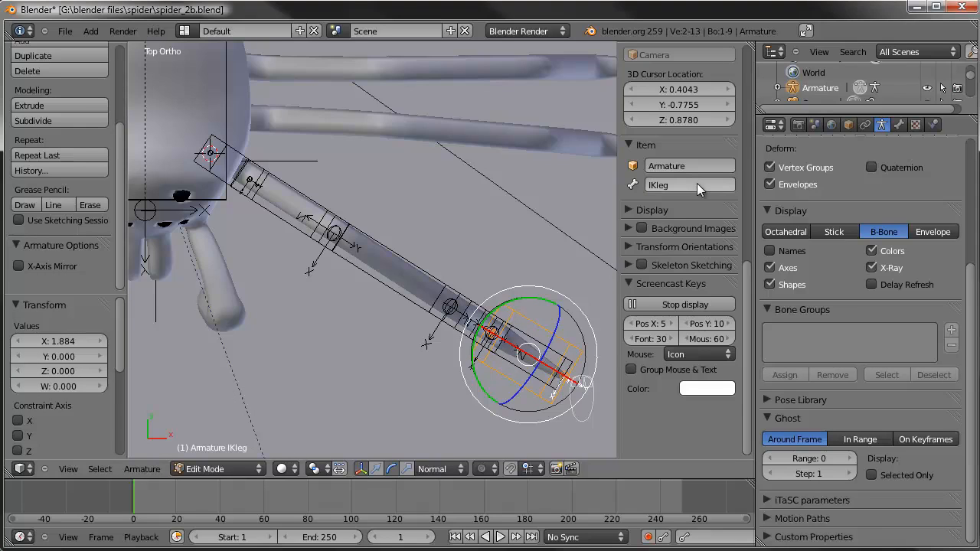
Deselect all bones and turn off the armature's bone axes display
{"action": "key", "text": "a"}
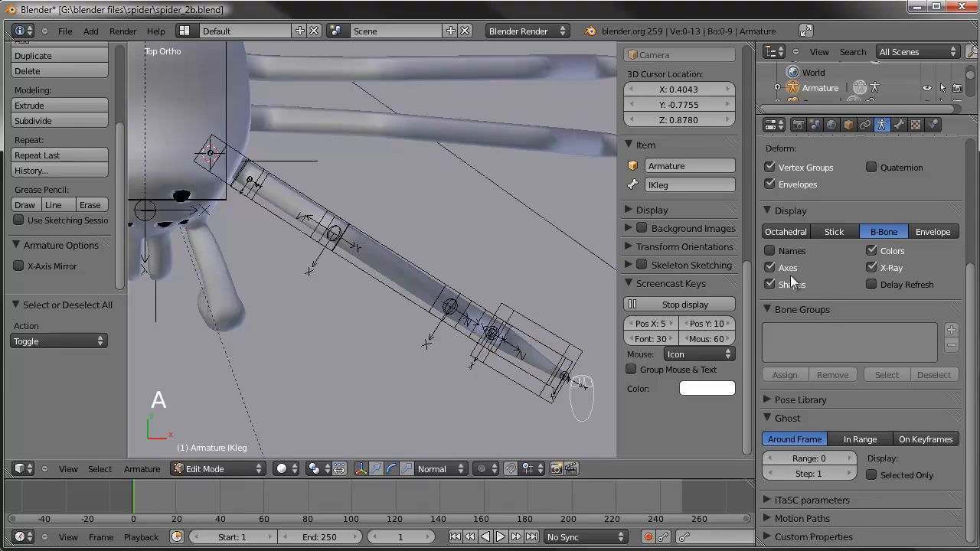
{"action": "left_click", "coordinate": [769, 267]}
{"action": "middle_click_drag", "start_coordinate": [388, 376], "coordinate": [357, 281]}
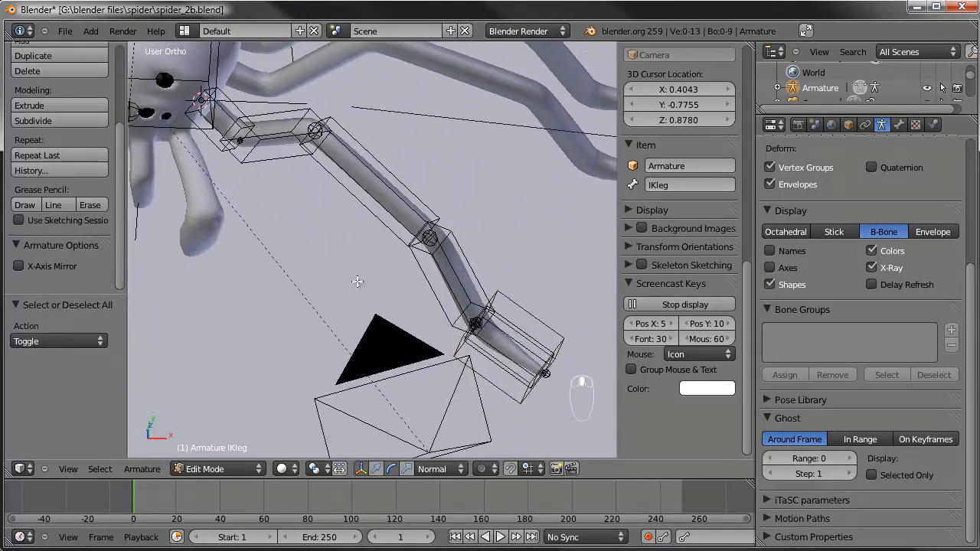
Select the IKleg bone and snap the 3D cursor to the scene centre
{"action": "right_click", "coordinate": [535, 314]}
{"action": "scroll", "coordinate": [536, 313], "scroll_direction": "down", "scroll_amount": 2}
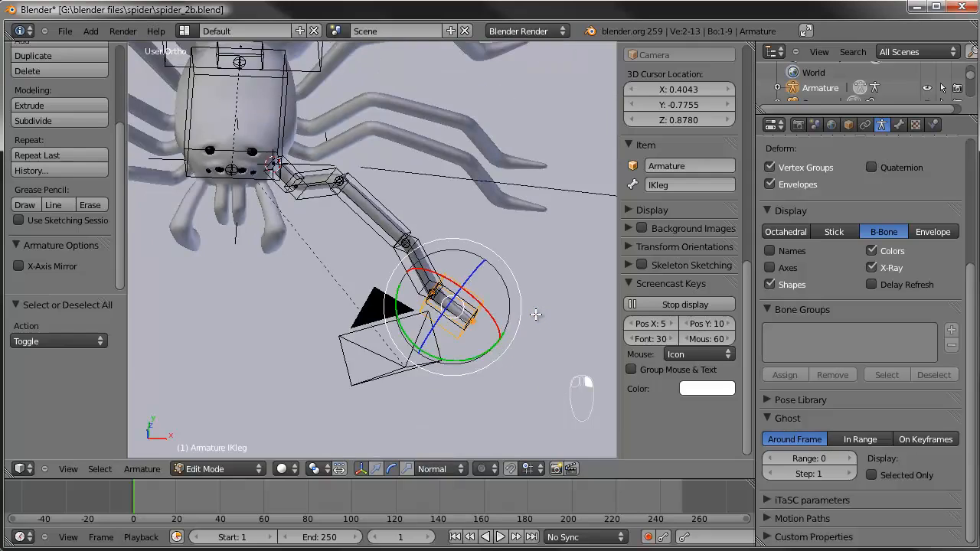
{"action": "key", "text": "KP_7"}
{"action": "key", "text": "KP_3"}
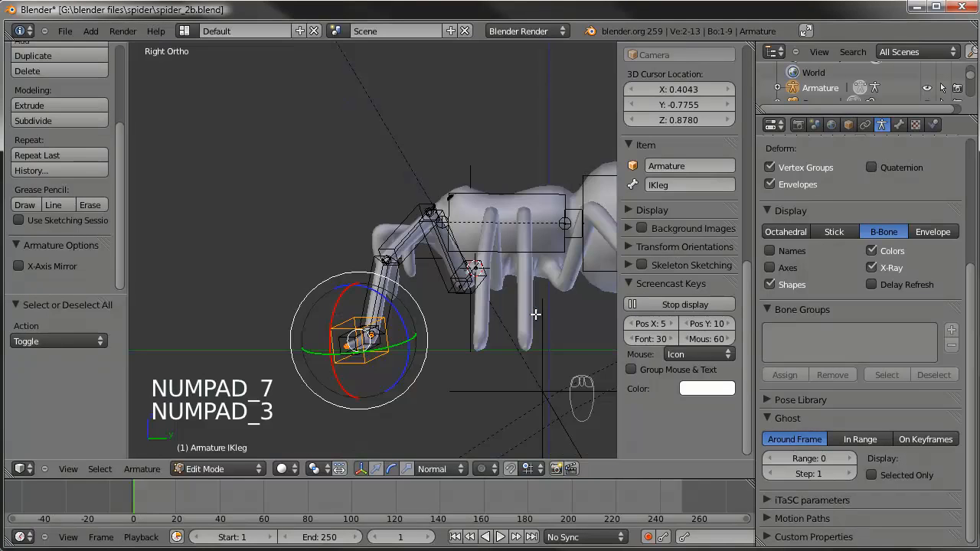
{"action": "scroll", "coordinate": [400, 290], "scroll_direction": "down", "scroll_amount": 1}
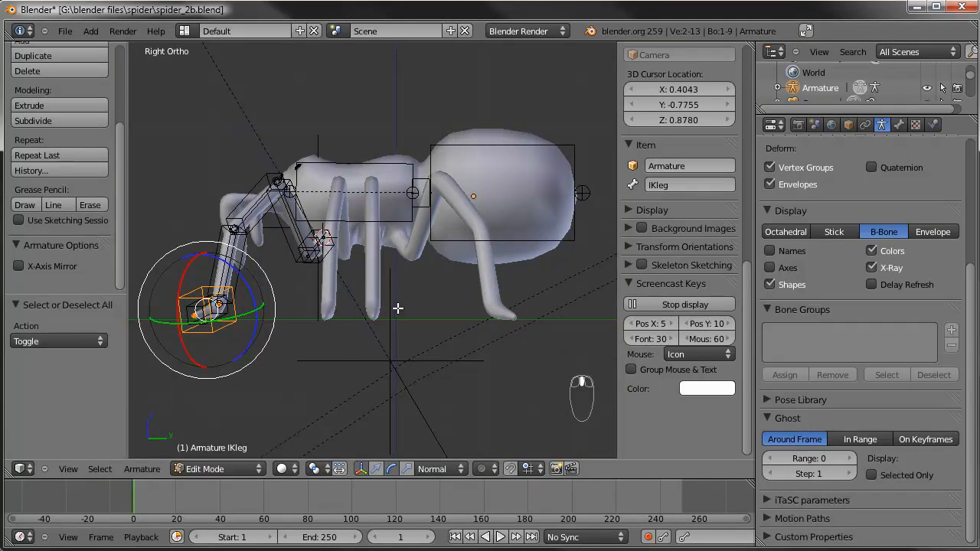
{"action": "key", "text": "shift+s"}
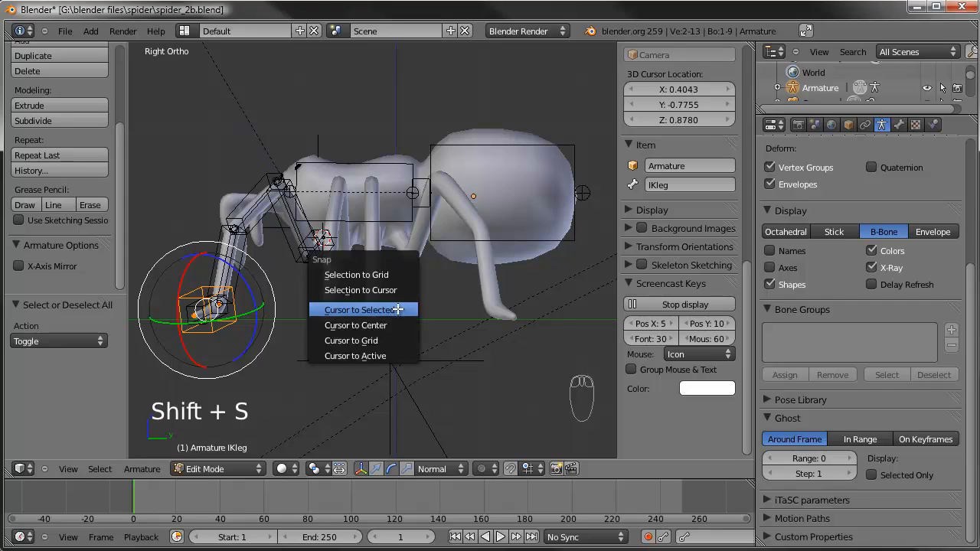
{"action": "left_click", "coordinate": [403, 325]}
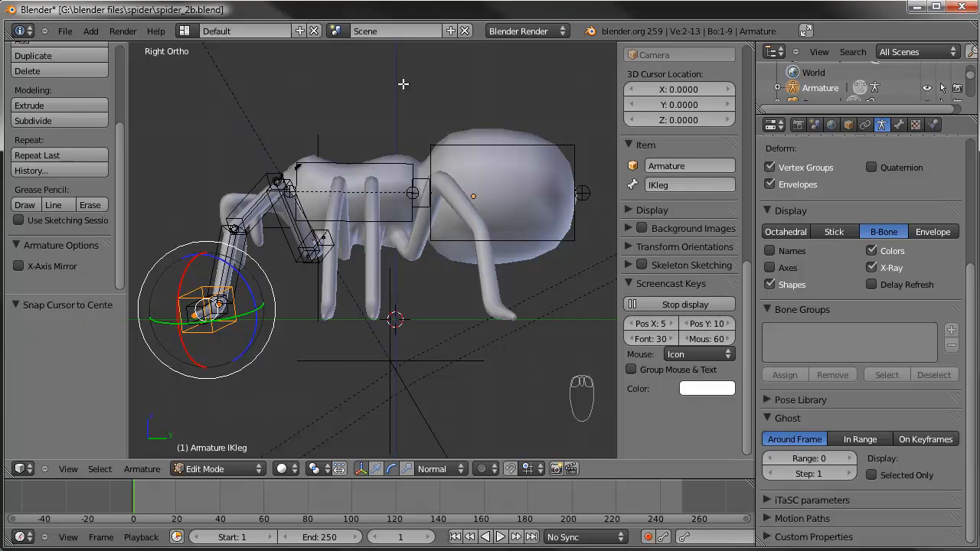
{"action": "middle_click_drag", "start_coordinate": [272, 293], "coordinate": [330, 314]}
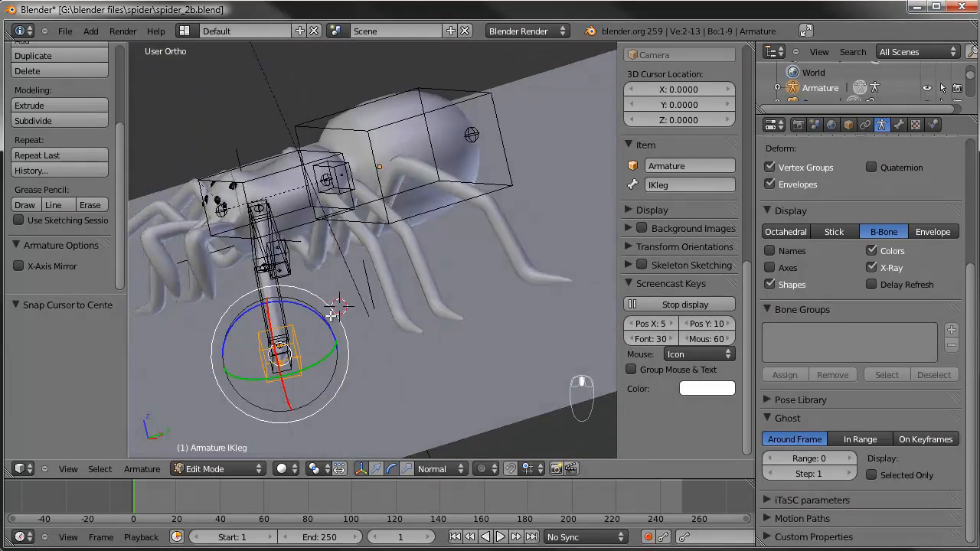
Add a new bone at the 3D cursor in the right side view and name it master
{"action": "key", "text": "KP_3"}
{"action": "key", "text": "shift+a"}
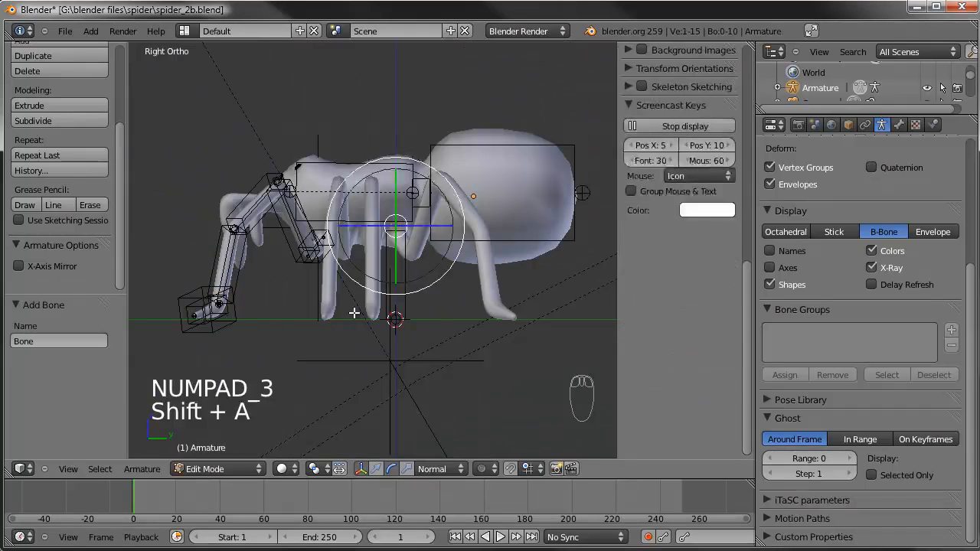
{"action": "left_click", "coordinate": [688, 185]}
{"action": "type", "text": "master"}
{"action": "key", "text": "Return"}
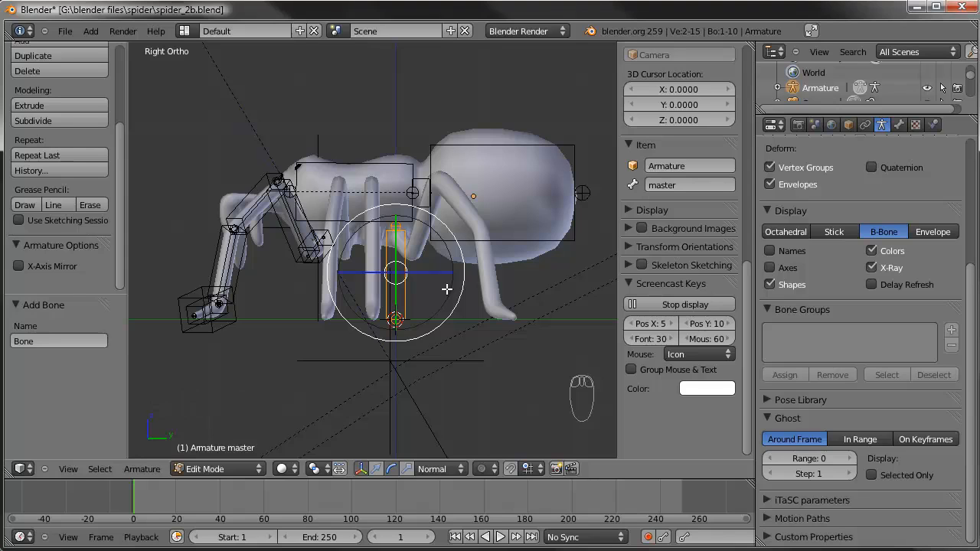
Widen the master bone's B-Bone display about 10.28 times, and by a further 2.29 times or so
{"action": "key", "text": "ctrl+alt+s"}
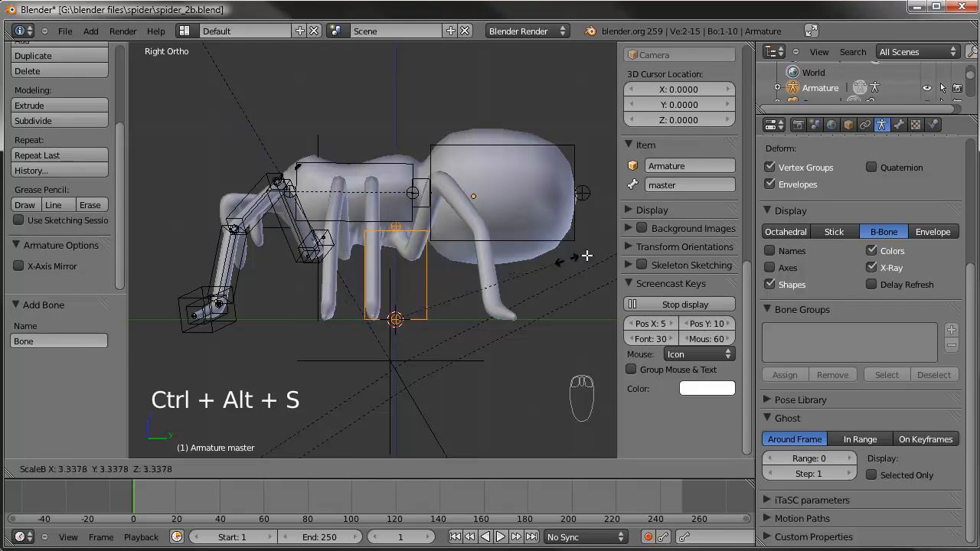
{"action": "left_click", "coordinate": [894, 71]}
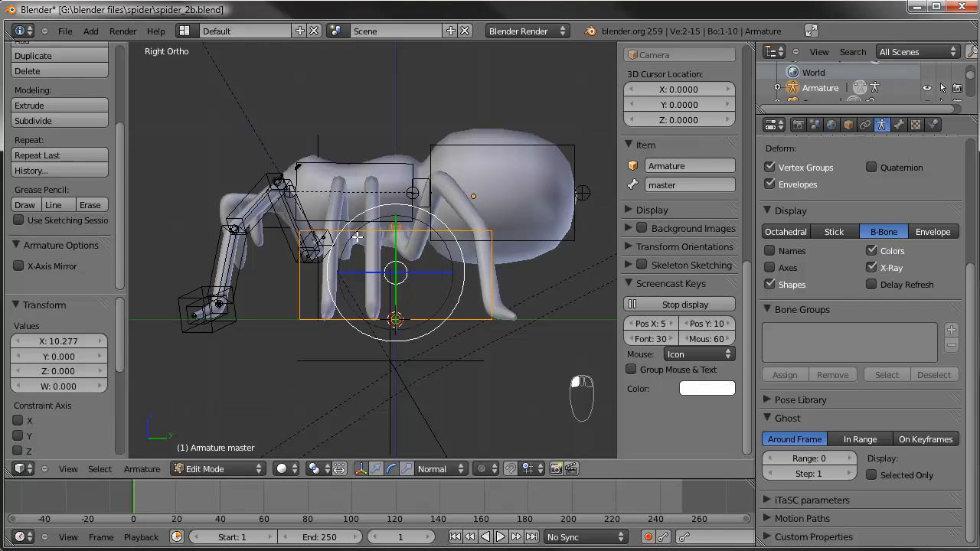
{"action": "key", "text": "ctrl+alt+s"}
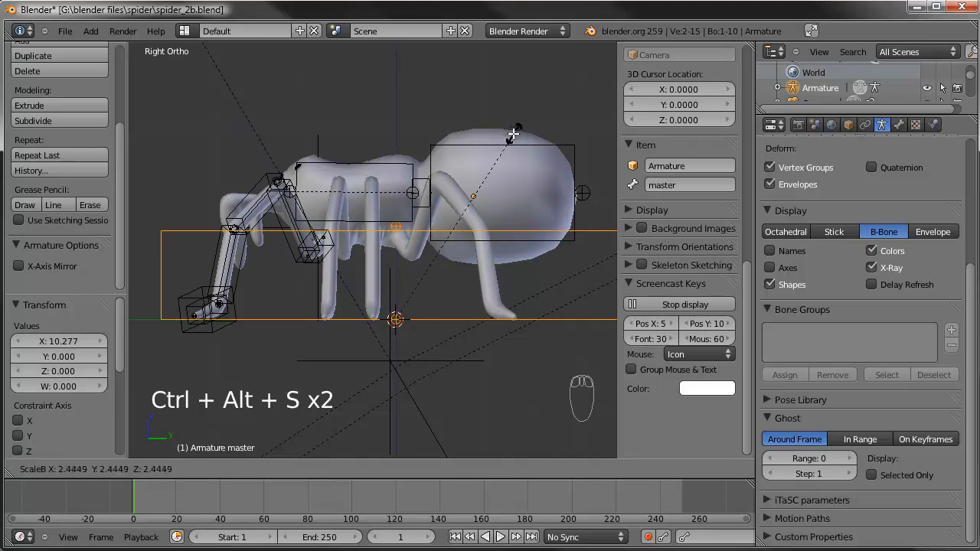
{"action": "left_click", "coordinate": [499, 141]}
Lower the master bone's tip about 0.95 units along Z to flatten the bone close to the ground
{"action": "right_click", "coordinate": [398, 230]}
{"action": "key", "text": "g"}
{"action": "key", "text": "z"}
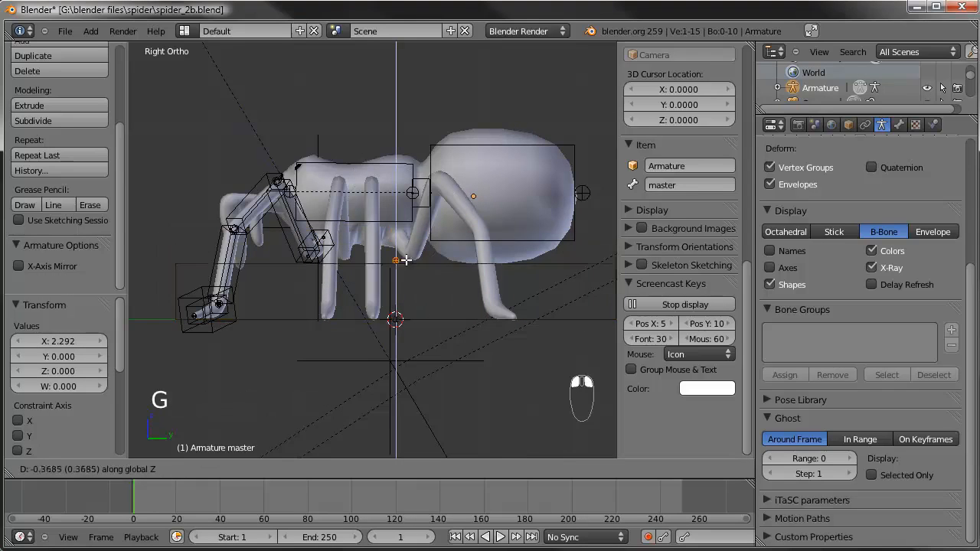
{"action": "left_click", "coordinate": [403, 310]}
Parent the head and IKleg bones to the master bone with Keep Offset and deselect everything
{"action": "middle_click_drag", "start_coordinate": [403, 310], "coordinate": [354, 303]}
{"action": "scroll", "coordinate": [352, 301], "scroll_direction": "up", "scroll_amount": 2}
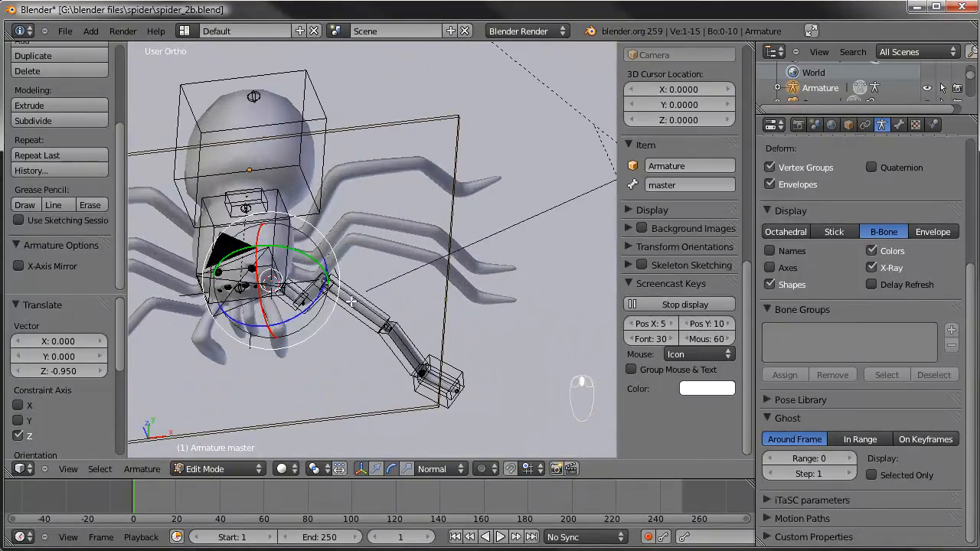
{"action": "right_click", "coordinate": [271, 231]}
{"action": "right_click", "coordinate": [424, 398]}
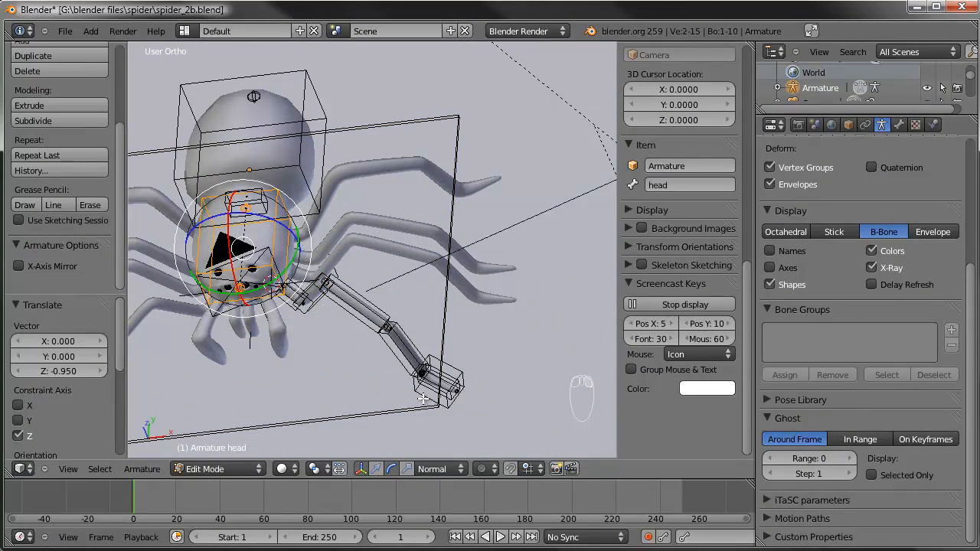
{"action": "right_click", "coordinate": [393, 414]}
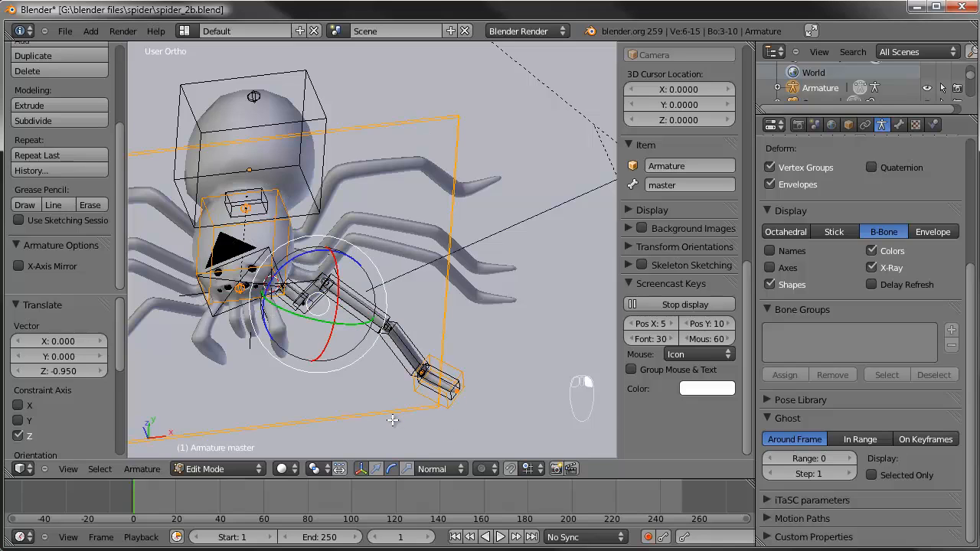
{"action": "key", "text": "ctrl+p"}
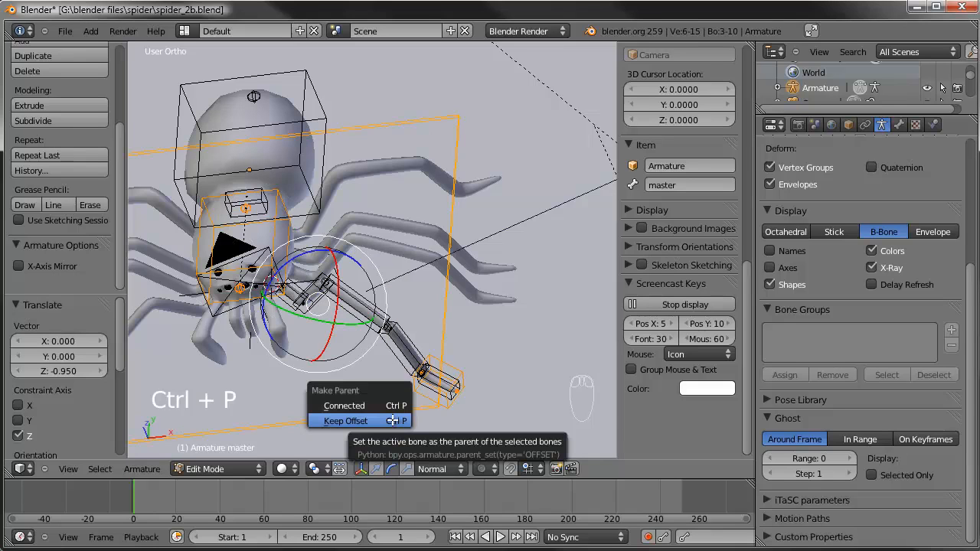
{"action": "left_click", "coordinate": [392, 420]}
{"action": "key", "text": "a"}
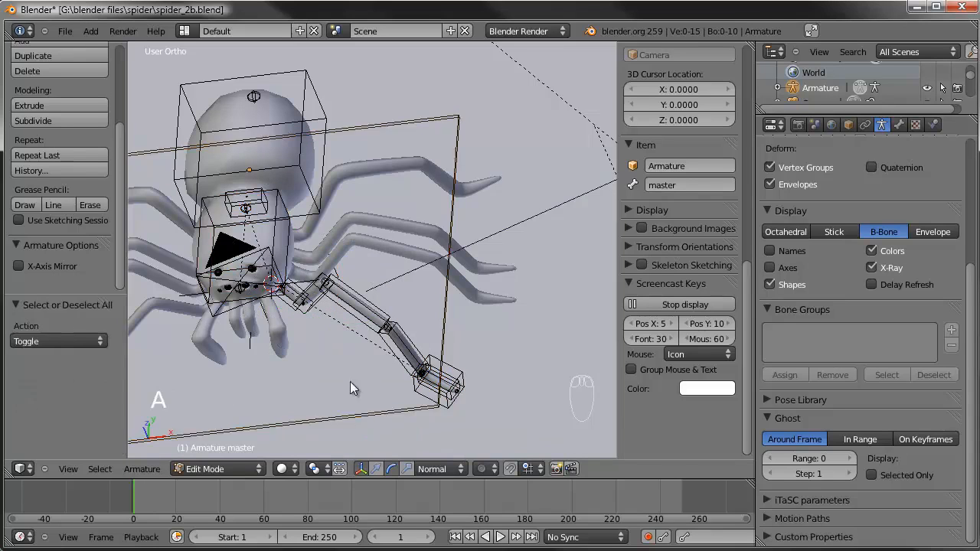
Parent the legA bone to the head bone in Edit Mode
{"action": "key", "text": "Tab"}
{"action": "key", "text": "g"}
{"action": "right_click", "coordinate": [336, 373]}
{"action": "right_click", "coordinate": [298, 295]}
{"action": "key", "text": "Tab"}
{"action": "right_click", "coordinate": [298, 270]}
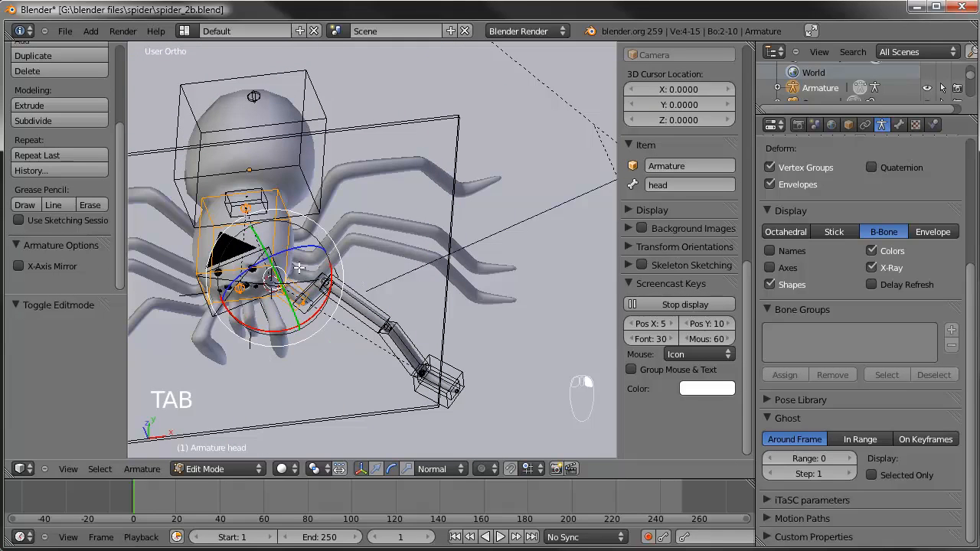
{"action": "key", "text": "ctrl+p"}
{"action": "left_click", "coordinate": [299, 268]}
Test the parenting in Pose Mode by moving the head, IKleg and master bones in turn, cancelling each move
{"action": "key", "text": "Tab"}
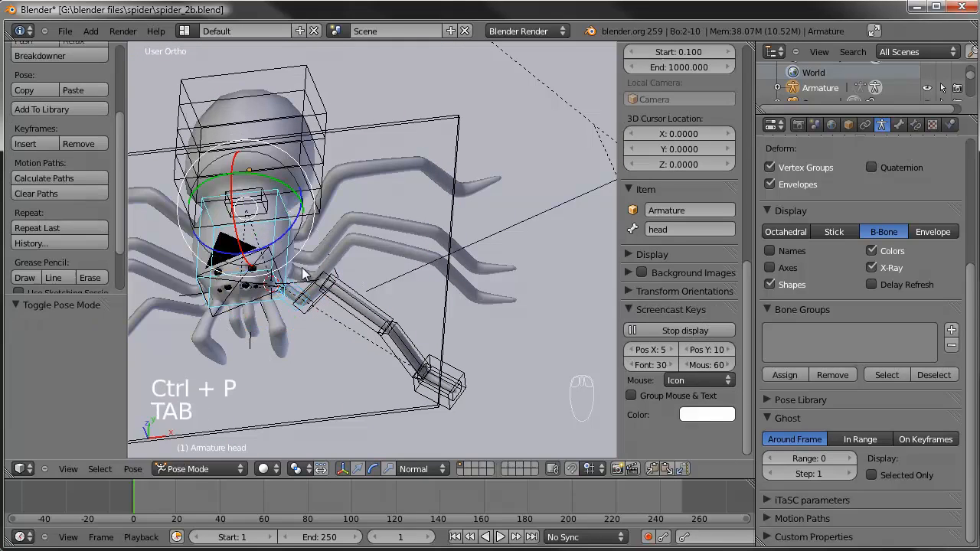
{"action": "key", "text": "a"}
{"action": "key", "text": "a"}
{"action": "key", "text": "g"}
{"action": "right_click", "coordinate": [422, 367]}
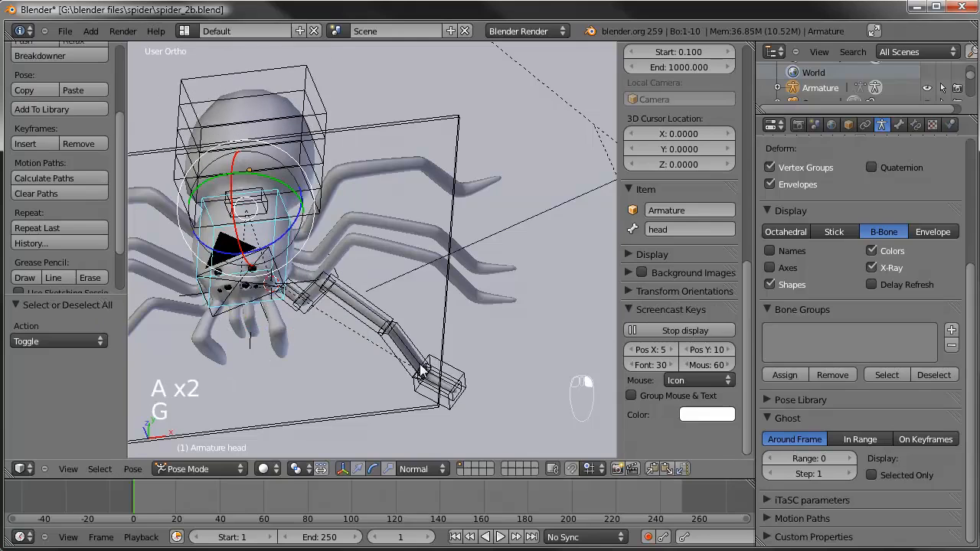
{"action": "right_click", "coordinate": [457, 418]}
{"action": "key", "text": "g"}
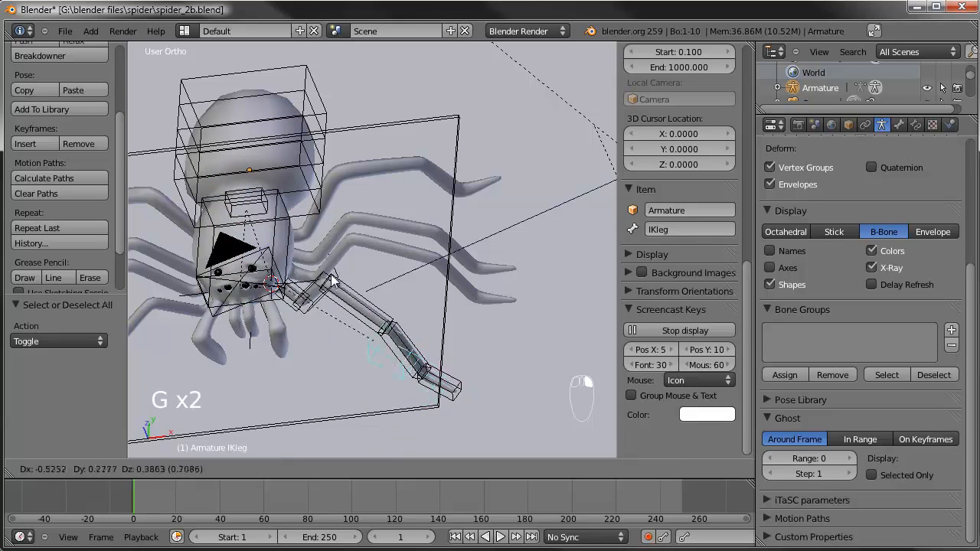
{"action": "right_click", "coordinate": [470, 419]}
{"action": "key", "text": "g"}
{"action": "right_click", "coordinate": [401, 386]}
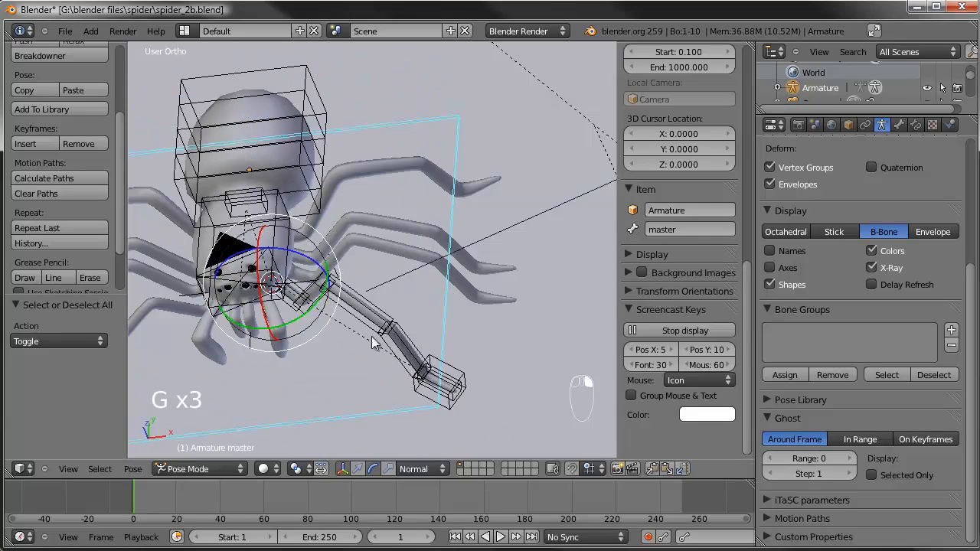
{"action": "key", "text": "g"}
{"action": "right_click", "coordinate": [358, 260]}
Add a Copy Rotation constraint to the legE bone with IKleg as its target
{"action": "middle_click_drag", "start_coordinate": [358, 259], "coordinate": [424, 283]}
{"action": "scroll", "coordinate": [427, 283], "scroll_direction": "up", "scroll_amount": 2}
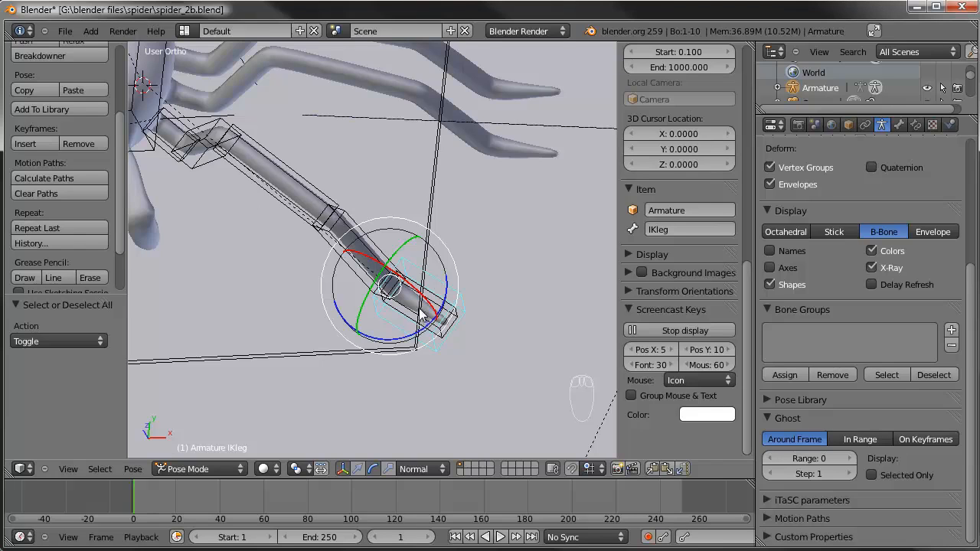
{"action": "right_click", "coordinate": [452, 283]}
{"action": "right_click", "coordinate": [415, 331]}
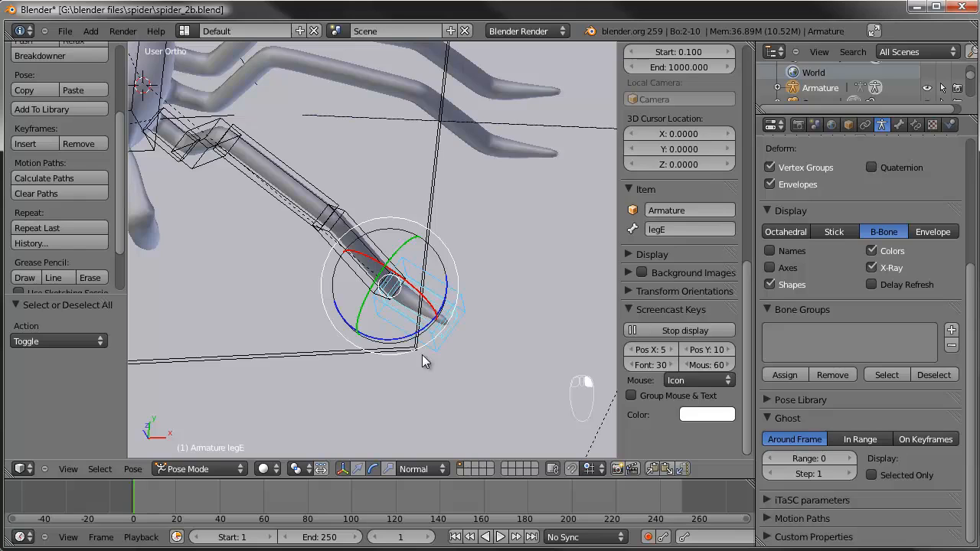
{"action": "key", "text": "ctrl+shift+c"}
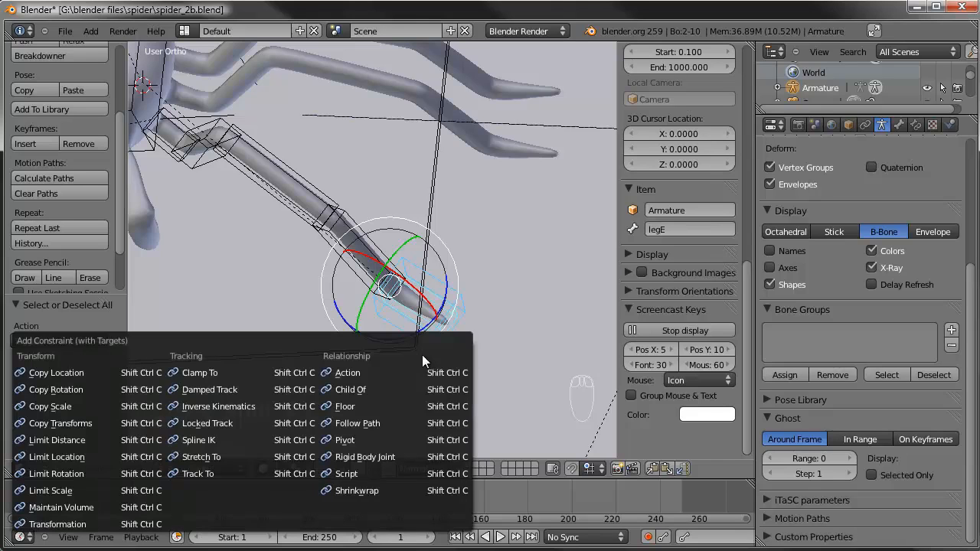
{"action": "left_click", "coordinate": [88, 386]}
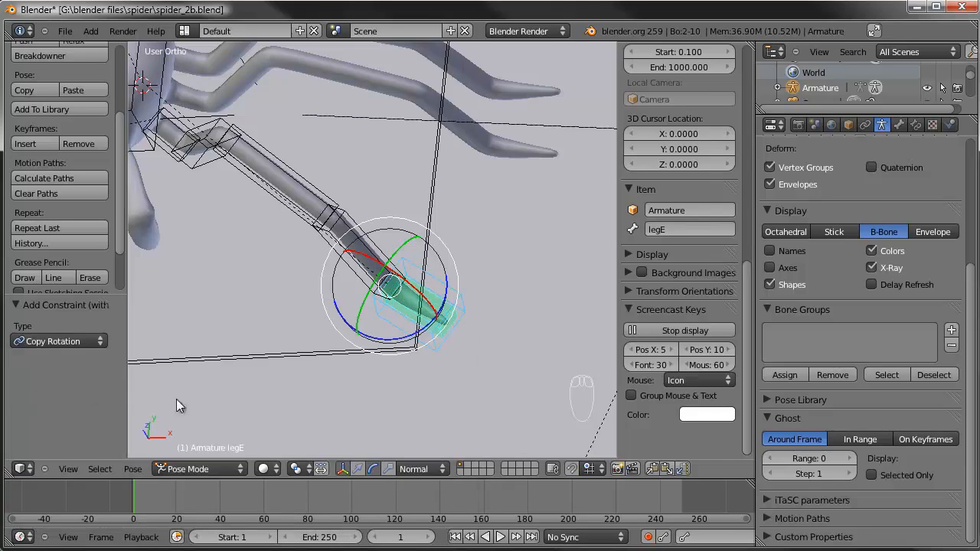
Add an IK constraint to the legD bone targeting the IKleg bone
{"action": "right_click", "coordinate": [367, 234]}
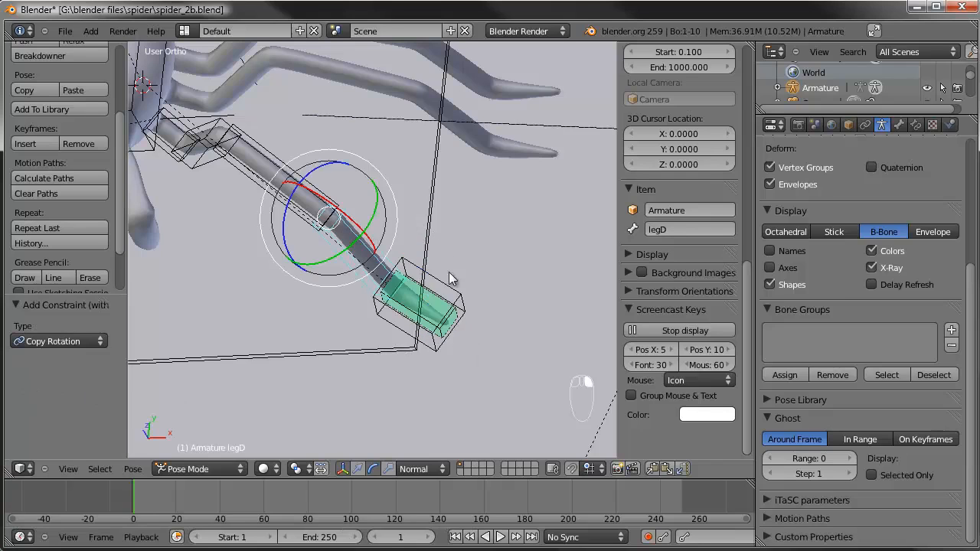
{"action": "right_click", "coordinate": [441, 285], "text": "shift"}
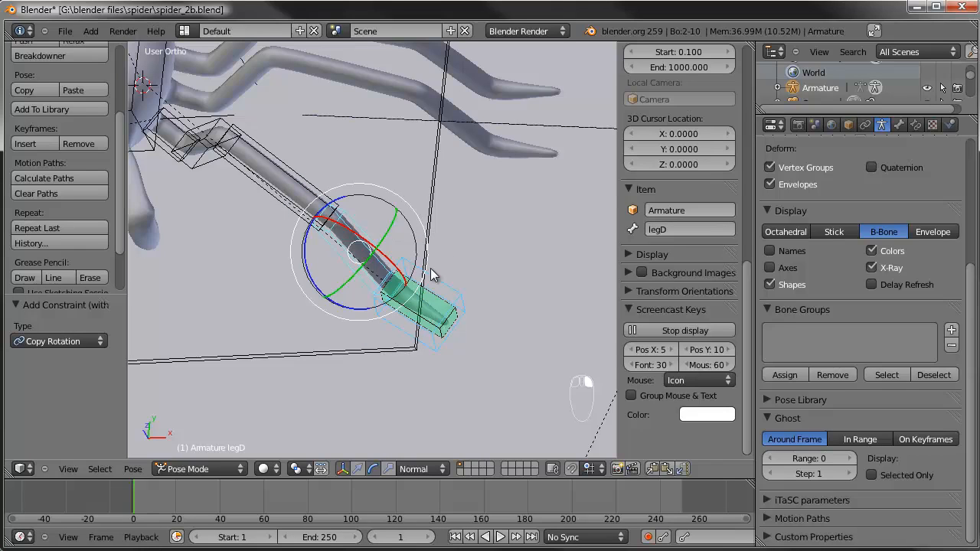
{"action": "key", "text": "shift+i"}
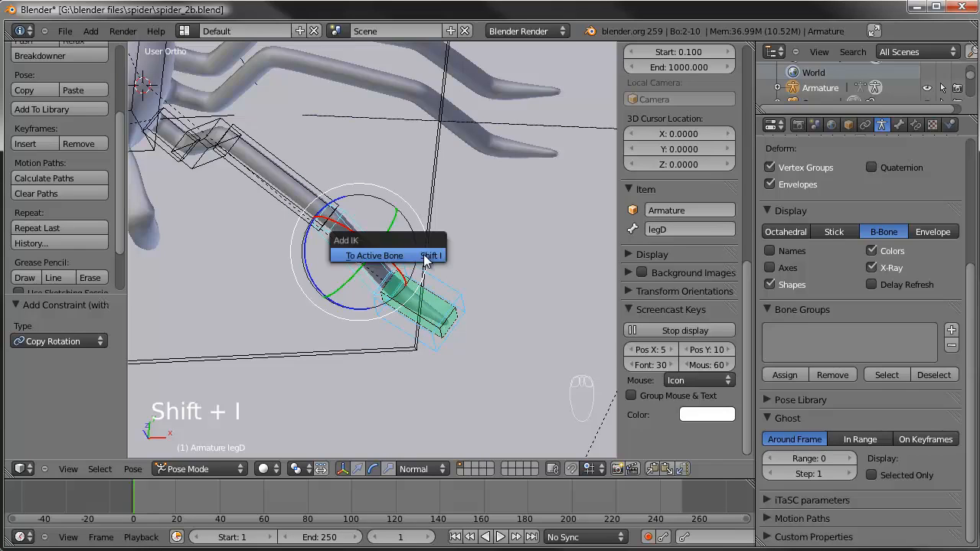
{"action": "left_click", "coordinate": [423, 254]}
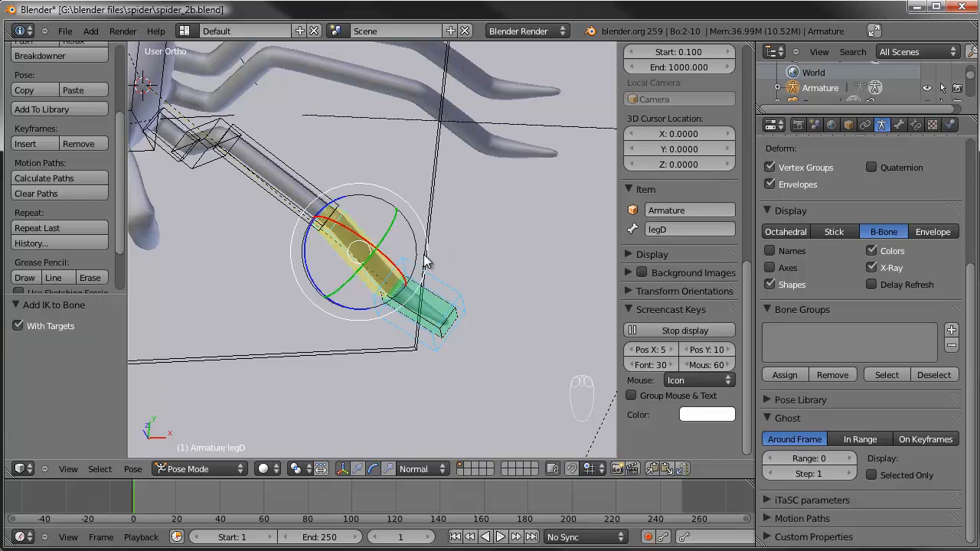
Set the Chain Length of legD's IK constraint to 4
{"action": "right_click", "coordinate": [357, 225]}
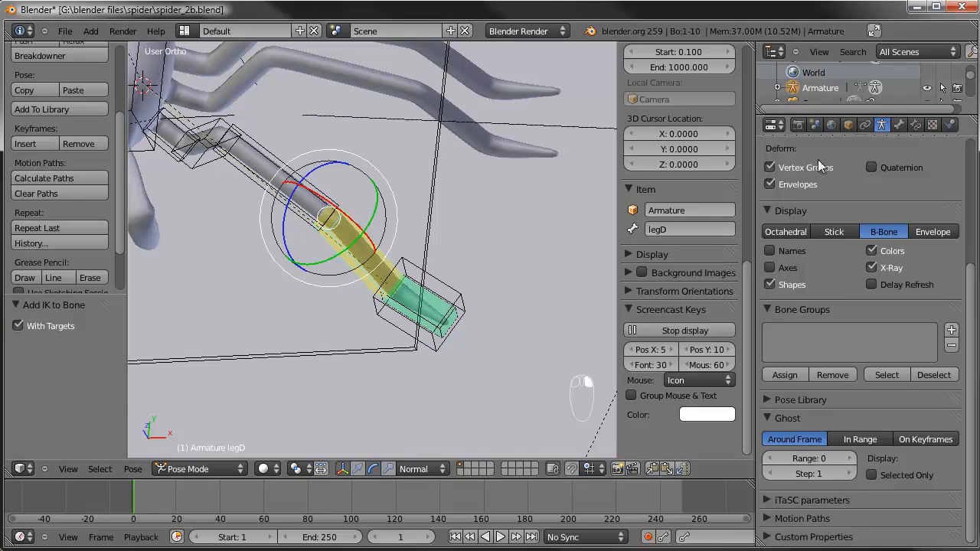
{"action": "left_click", "coordinate": [903, 124]}
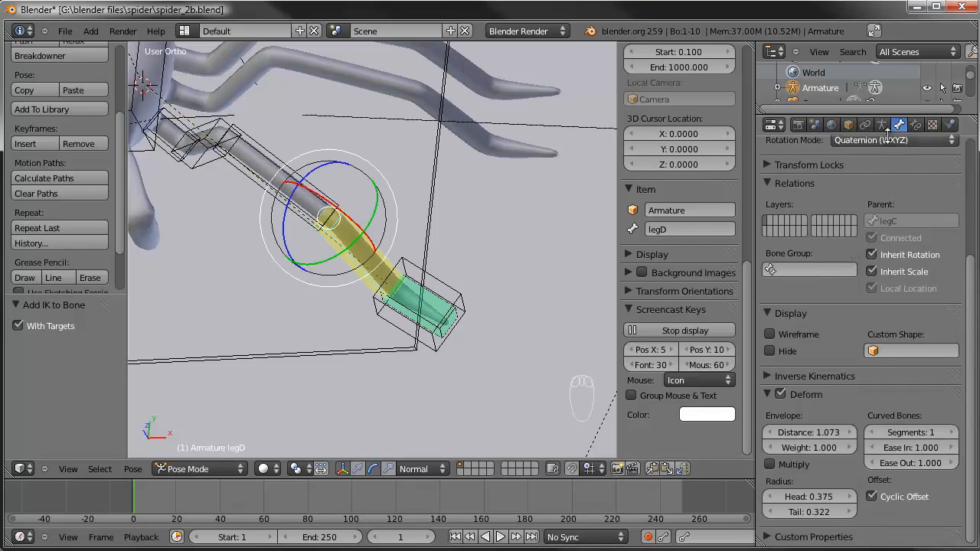
{"action": "left_click", "coordinate": [917, 124]}
{"action": "left_click", "coordinate": [851, 333]}
{"action": "left_click", "coordinate": [851, 333]}
{"action": "left_click", "coordinate": [851, 333]}
{"action": "left_click", "coordinate": [851, 333]}
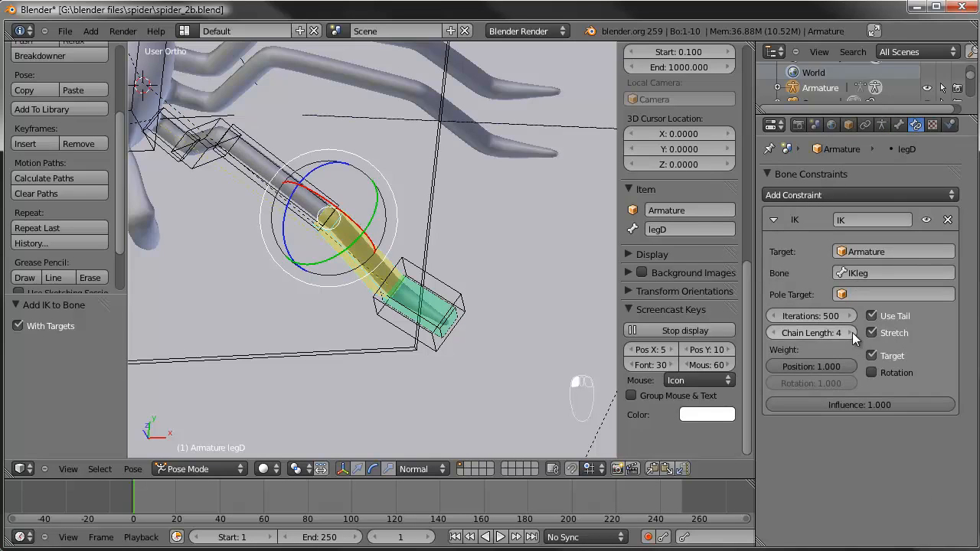
Test the leg's IK chain by moving the IKleg bone around in Pose Mode
{"action": "right_click", "coordinate": [459, 297]}
{"action": "key", "text": "g"}
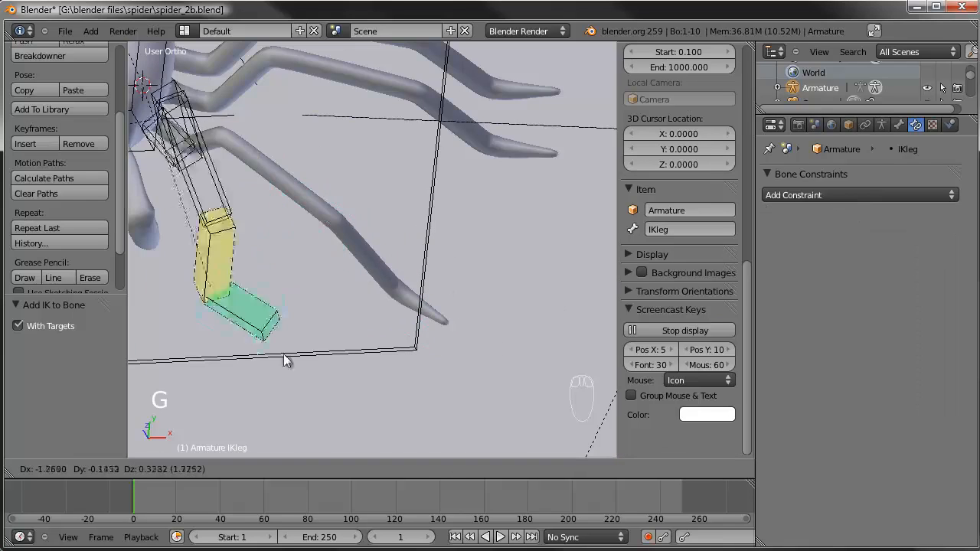
{"action": "left_click", "coordinate": [509, 325]}
Duplicate bones legA to legE together with IKleg in top view Edit Mode, offset about 0.167 in X and 0.364 in Y
{"action": "key", "text": "KP_7"}
{"action": "middle_click_drag", "start_coordinate": [470, 222], "coordinate": [499, 225], "text": "shift"}
{"action": "key", "text": "Tab"}
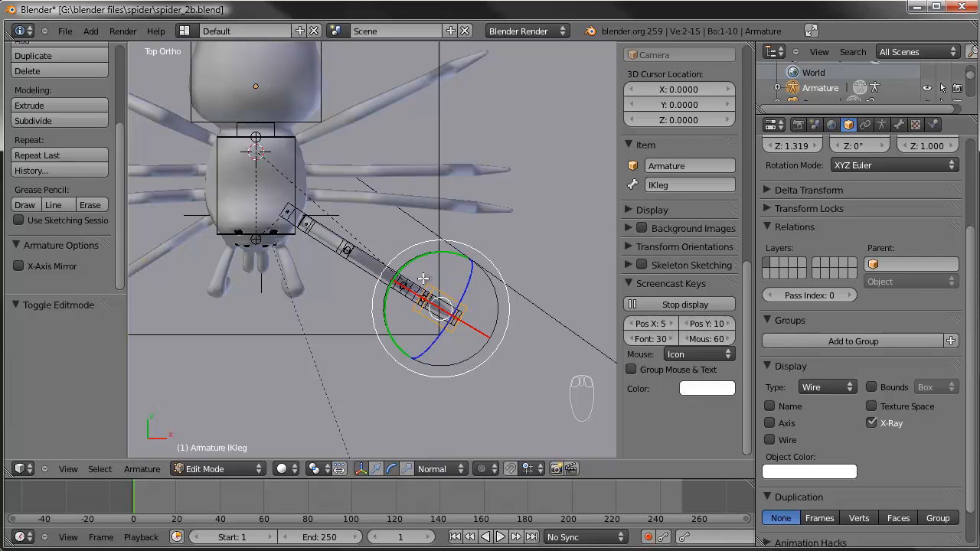
{"action": "right_click", "coordinate": [454, 309], "text": "shift"}
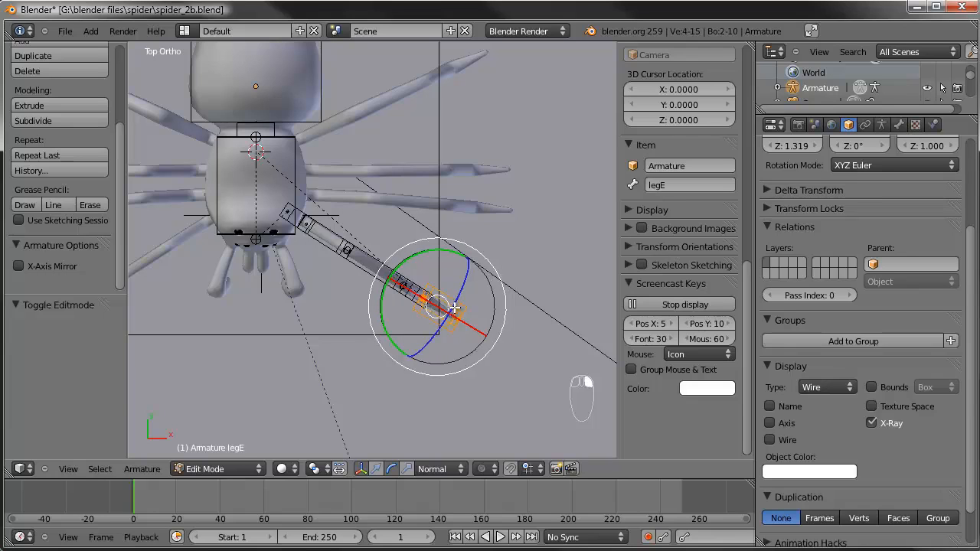
{"action": "right_click", "coordinate": [395, 273], "text": "shift"}
{"action": "right_click", "coordinate": [341, 238], "text": "shift"}
{"action": "right_click", "coordinate": [336, 234], "text": "shift"}
{"action": "middle_click_drag", "start_coordinate": [449, 242], "coordinate": [434, 266], "text": "shift"}
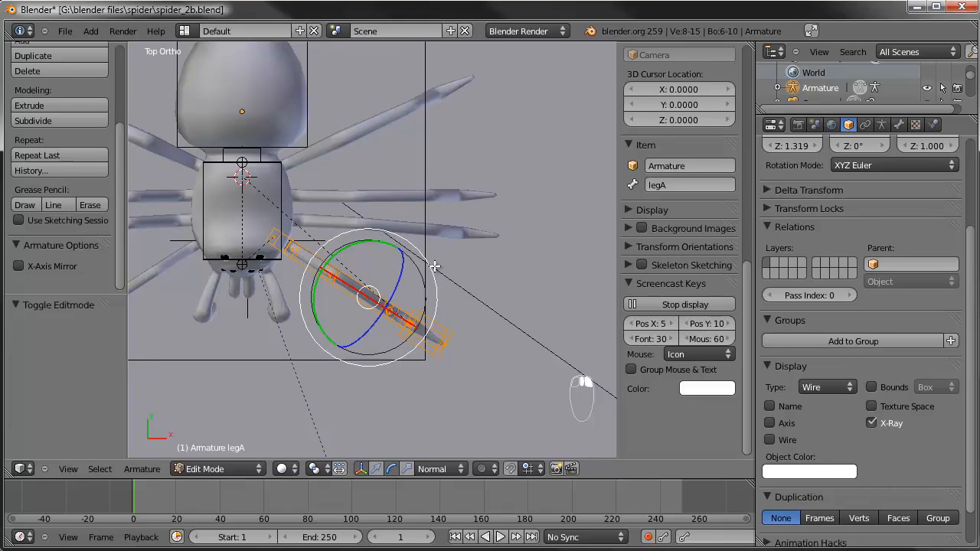
{"action": "middle_click_drag", "start_coordinate": [434, 266], "coordinate": [457, 309], "text": "shift"}
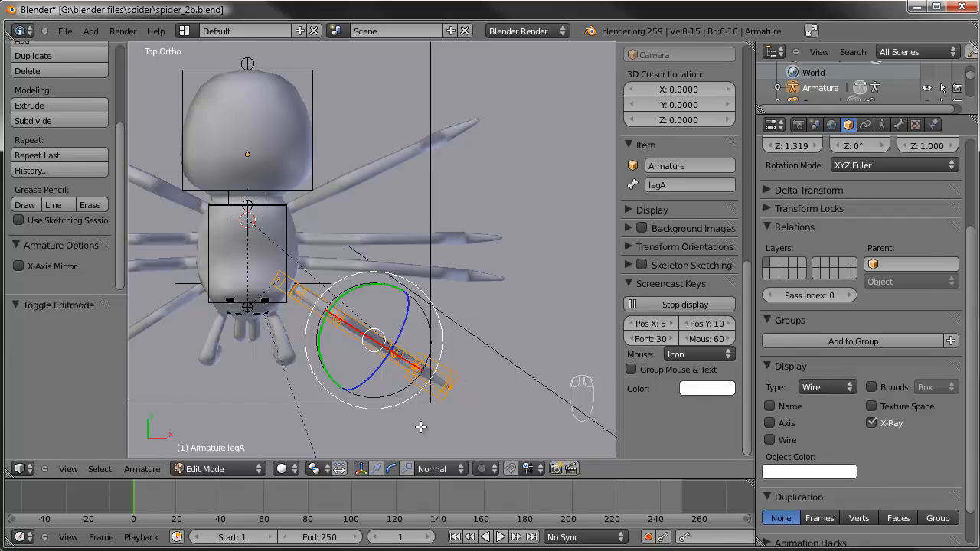
{"action": "key", "text": "shift+d"}
{"action": "left_click", "coordinate": [433, 395]}
Rotate and move the duplicated bone chain so it lies roughly along the second leg in top view
{"action": "key", "text": "r"}
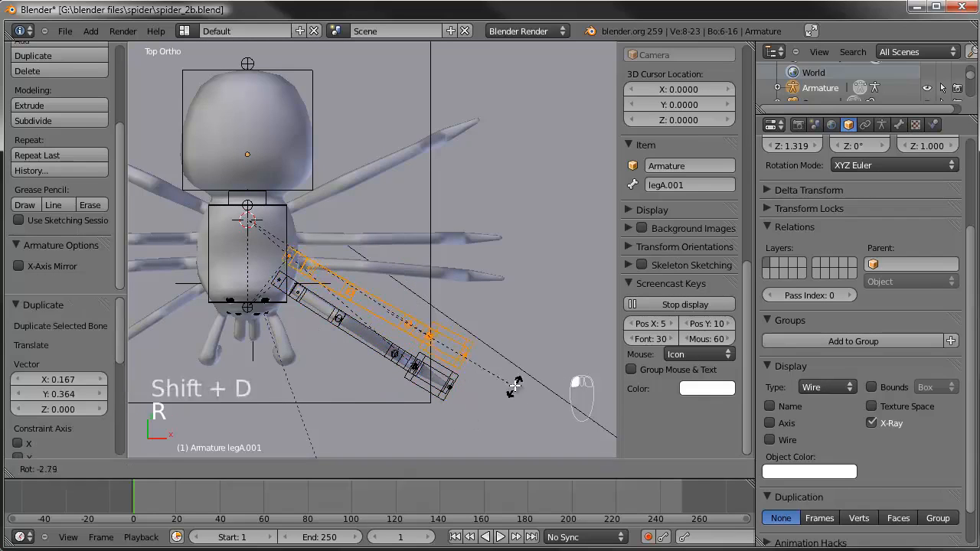
{"action": "left_click", "coordinate": [513, 345]}
{"action": "key", "text": "g"}
{"action": "left_click", "coordinate": [532, 340]}
{"action": "key", "text": "r"}
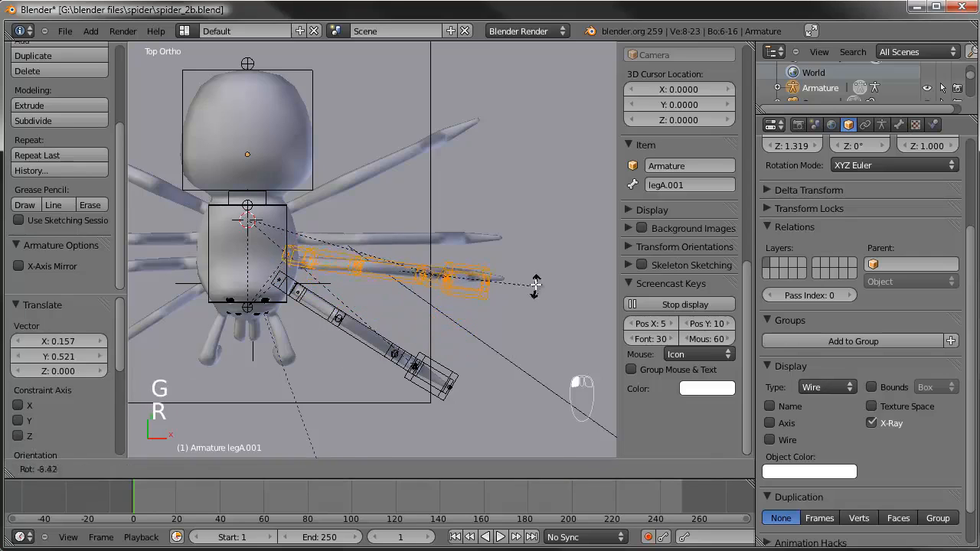
{"action": "left_click", "coordinate": [534, 280]}
{"action": "key", "text": "g"}
{"action": "left_click", "coordinate": [528, 285]}
Fine-tune the second leg chain's angle, scale and position, ending with a shift of about 0.118 in X
{"action": "key", "text": "r"}
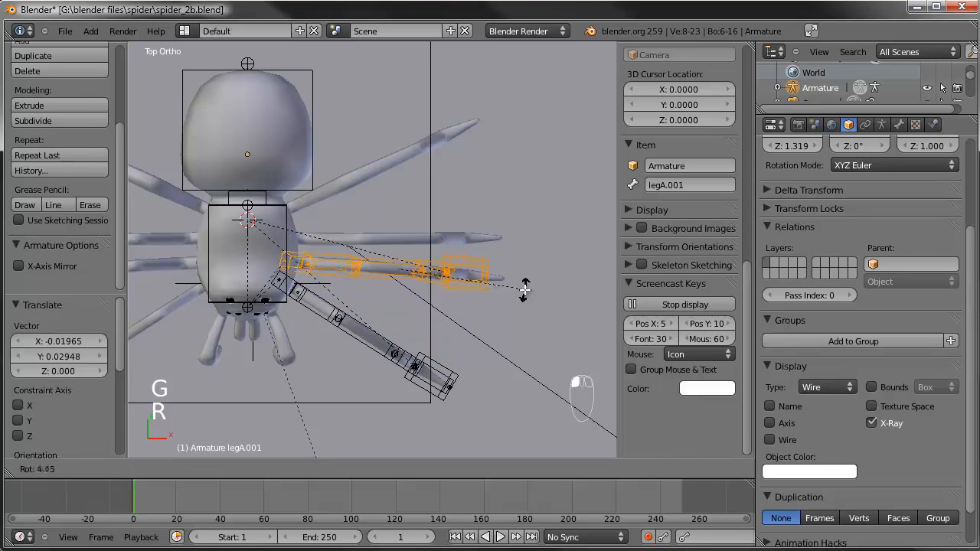
{"action": "left_click", "coordinate": [524, 288]}
{"action": "key", "text": "g"}
{"action": "left_click", "coordinate": [536, 293]}
{"action": "key", "text": "s"}
{"action": "left_click", "coordinate": [544, 292]}
{"action": "key", "text": "g"}
{"action": "left_click", "coordinate": [553, 292]}
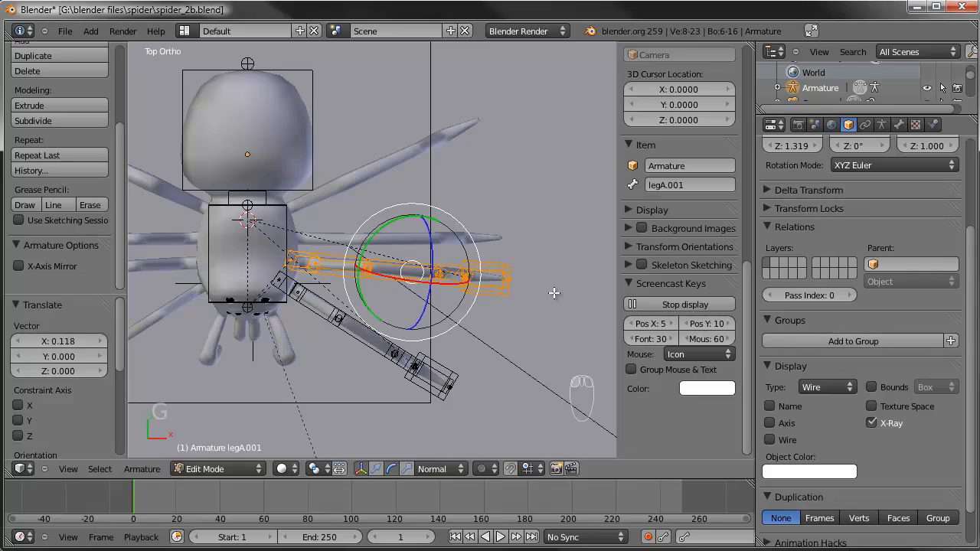
Recalculate the bone roll of the second leg's chain to the Z Axis
{"action": "middle_click_drag", "start_coordinate": [540, 297], "coordinate": [372, 380]}
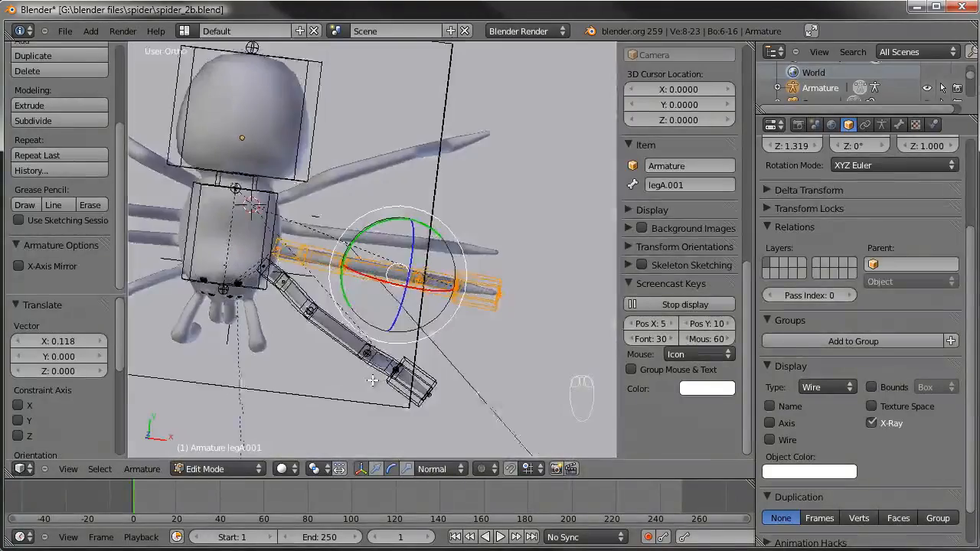
{"action": "key", "text": "KP_7"}
{"action": "key", "text": "ctrl+n"}
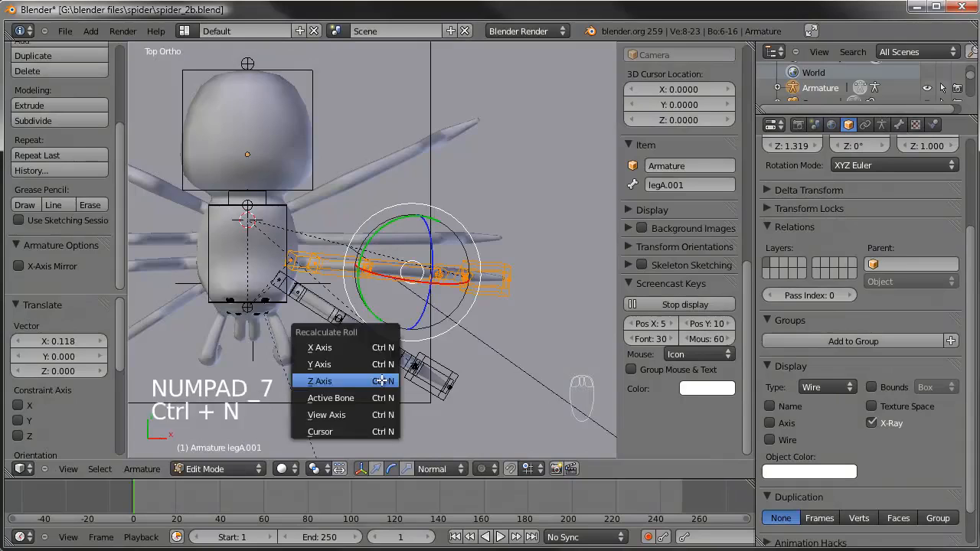
{"action": "left_click", "coordinate": [381, 380]}
Duplicate the second leg's chain about -0.069 in X and 0.373 in Y, and rotate the copy toward the third leg
{"action": "middle_click_drag", "start_coordinate": [440, 335], "coordinate": [447, 370], "text": "shift"}
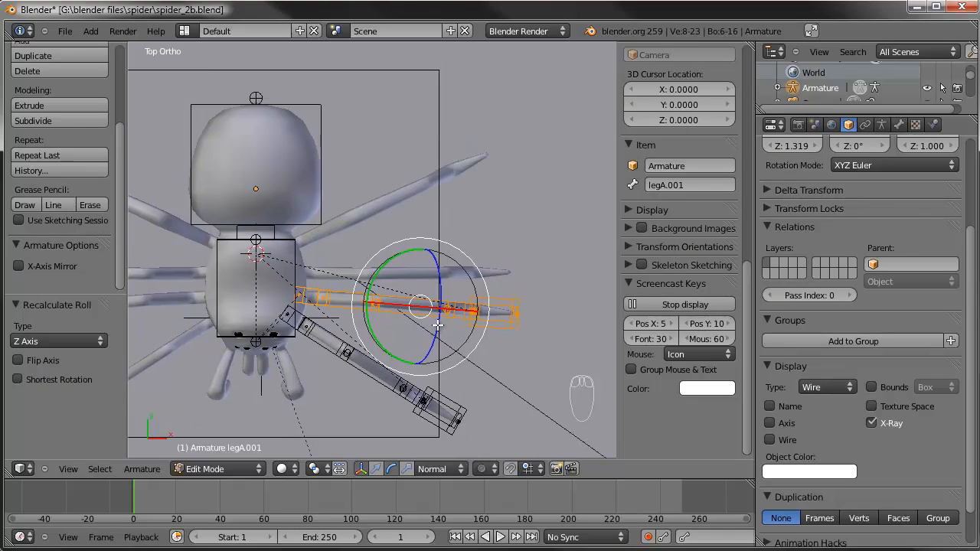
{"action": "key", "text": "shift+d"}
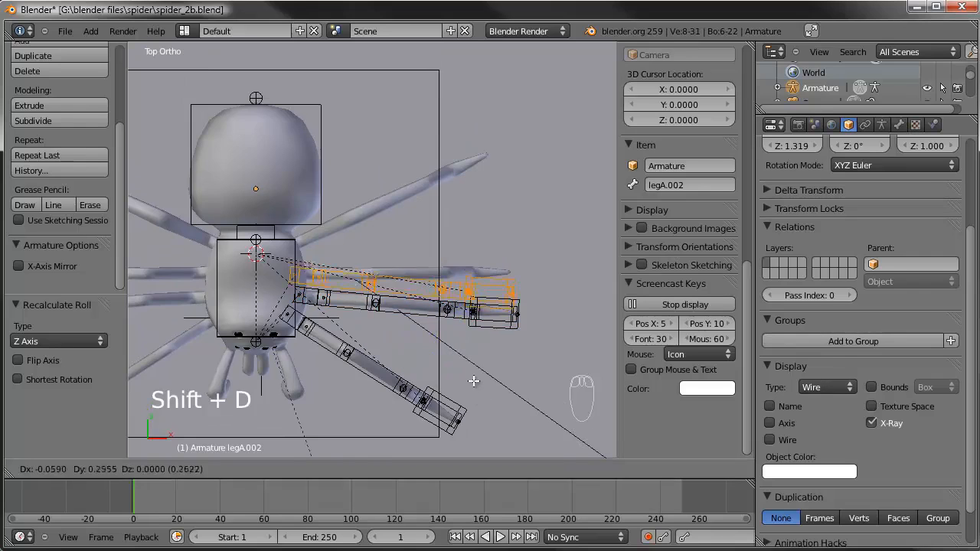
{"action": "left_click", "coordinate": [470, 375]}
{"action": "key", "text": "r"}
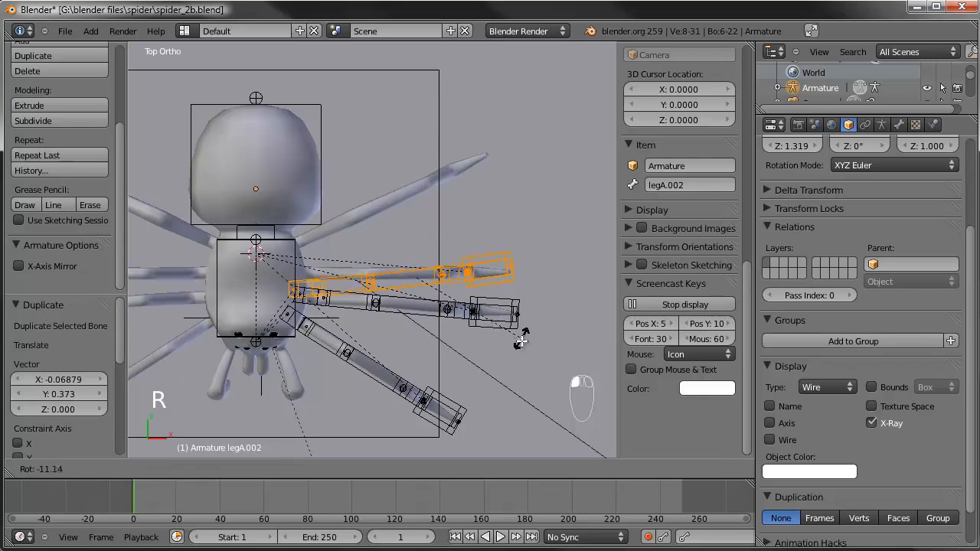
{"action": "left_click", "coordinate": [518, 352]}
Fine-tune the third chain's placement along its leg and recalculate its bone roll to the Z Axis
{"action": "key", "text": "g"}
{"action": "left_click", "coordinate": [520, 351]}
{"action": "key", "text": "r"}
{"action": "left_click", "coordinate": [521, 347]}
{"action": "key", "text": "ctrl+n"}
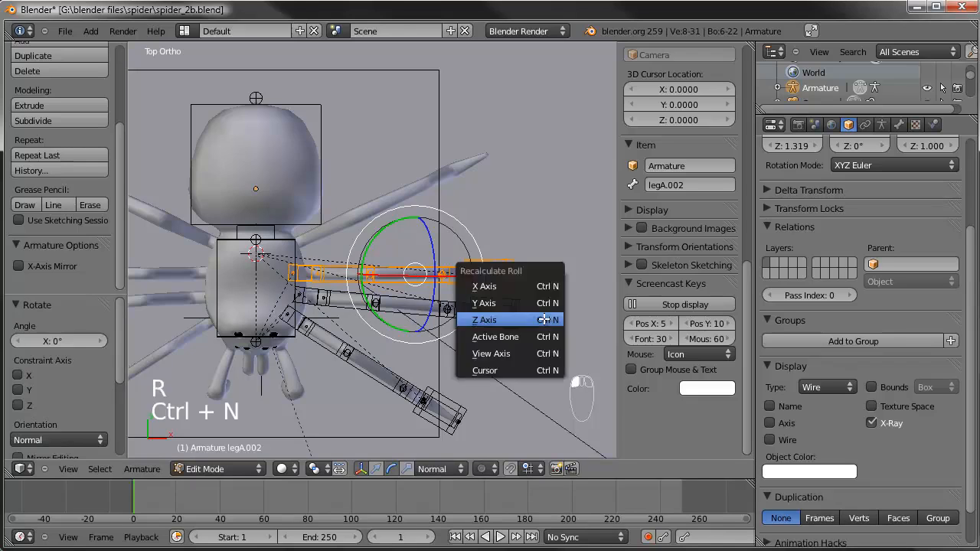
{"action": "left_click", "coordinate": [540, 321]}
Duplicate the third chain about -0.059 in X and 0.717 in Y, then rotate and move the copy onto the rear leg
{"action": "key", "text": "shift+d"}
{"action": "left_click", "coordinate": [497, 346]}
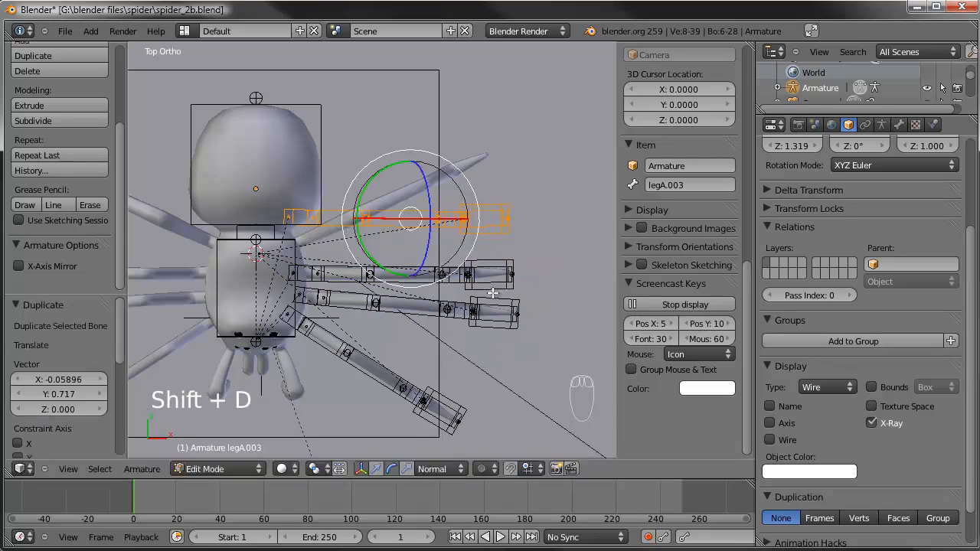
{"action": "key", "text": "r"}
{"action": "left_click", "coordinate": [469, 218]}
{"action": "key", "text": "g"}
{"action": "left_click", "coordinate": [485, 208]}
Fine-tune the rear leg chain's placement and recalculate its bone roll to the Z Axis
{"action": "key", "text": "r"}
{"action": "left_click", "coordinate": [488, 205]}
{"action": "key", "text": "g"}
{"action": "left_click", "coordinate": [486, 206]}
{"action": "key", "text": "ctrl+n"}
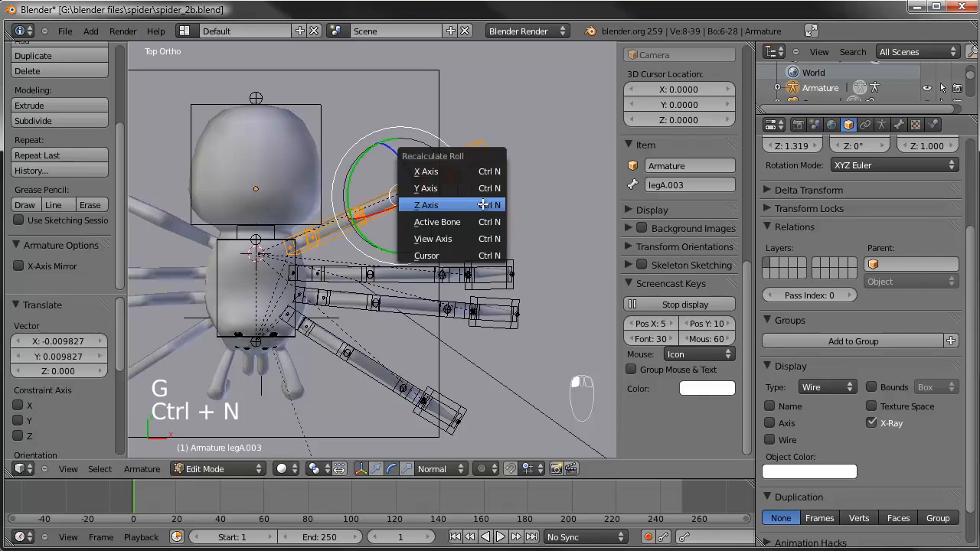
{"action": "left_click", "coordinate": [483, 205]}
Examine the names and placement of bones in the duplicated leg chains
{"action": "key", "text": "a"}
{"action": "right_click", "coordinate": [492, 325]}
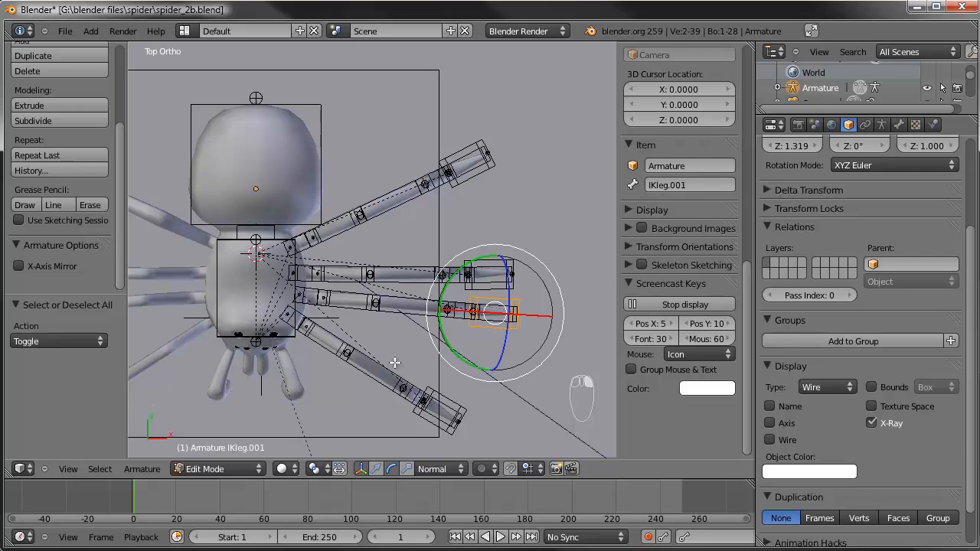
{"action": "right_click", "coordinate": [386, 311]}
{"action": "right_click", "coordinate": [350, 312]}
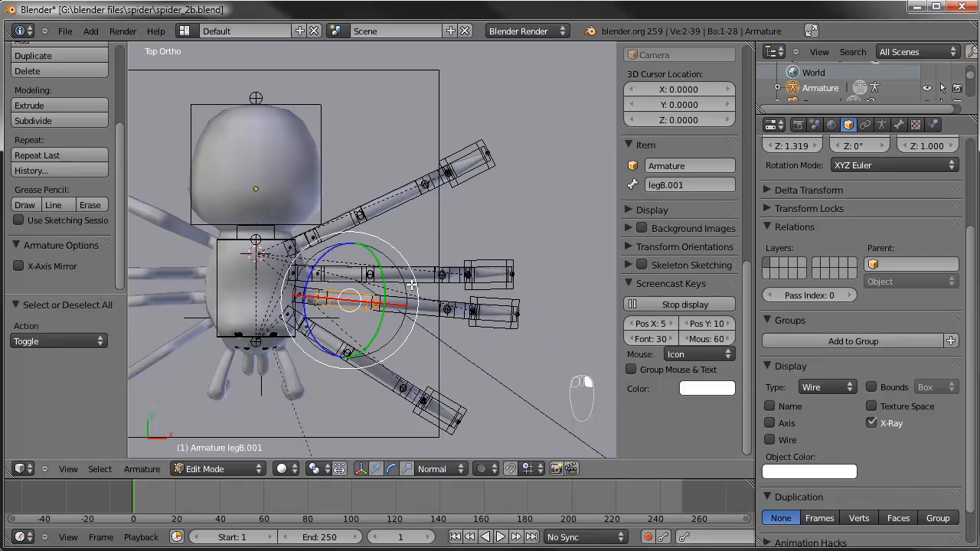
{"action": "right_click", "coordinate": [423, 281]}
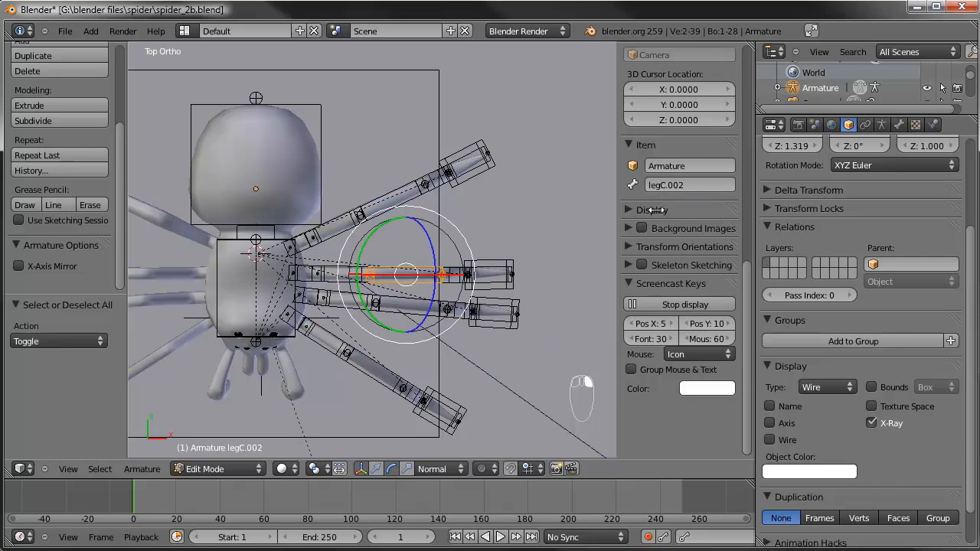
{"action": "right_click", "coordinate": [417, 202]}
{"action": "key", "text": "a"}
{"action": "key", "text": "a"}
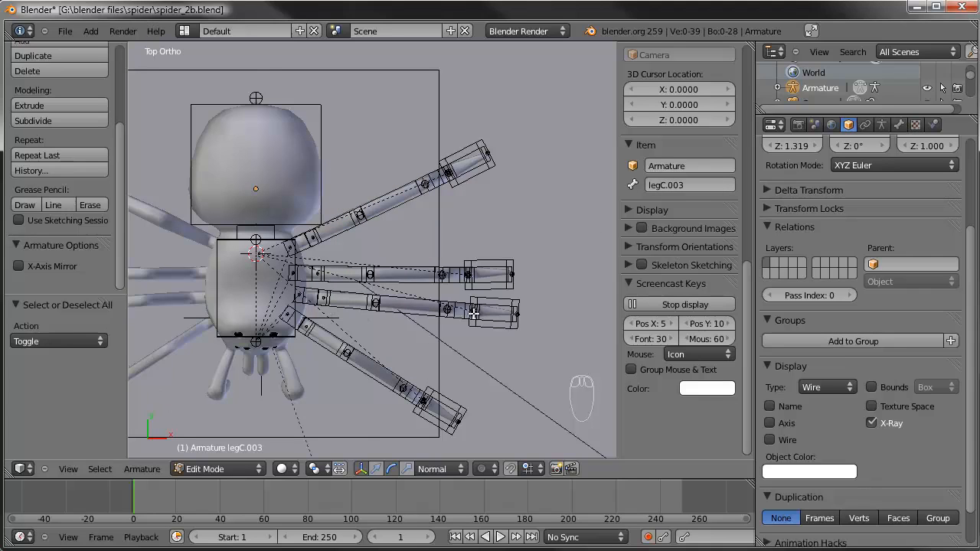
{"action": "middle_click_drag", "start_coordinate": [406, 340], "coordinate": [335, 371]}
{"action": "key", "text": "KP_7"}
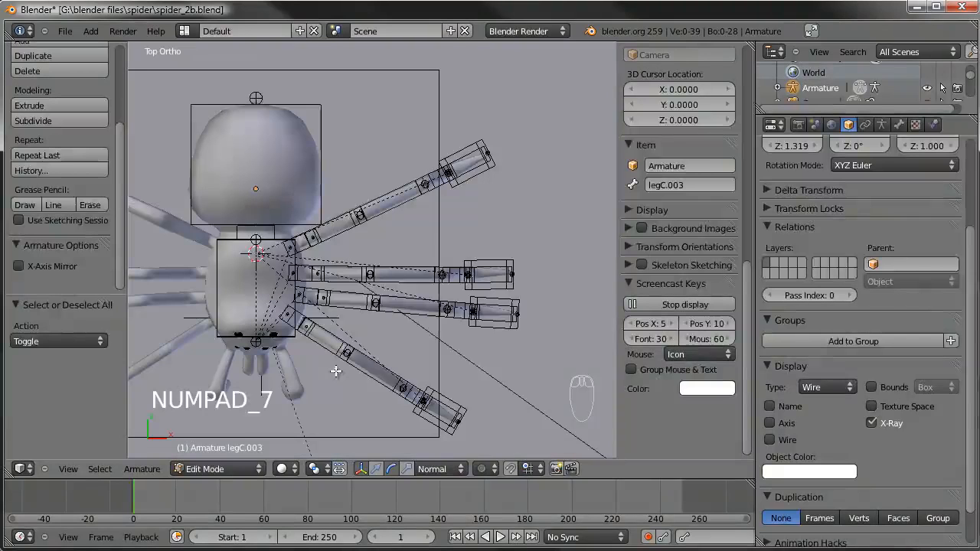
Rename the rear leg's first bone legA.003.L
{"action": "right_click", "coordinate": [316, 251]}
{"action": "left_click", "coordinate": [704, 185]}
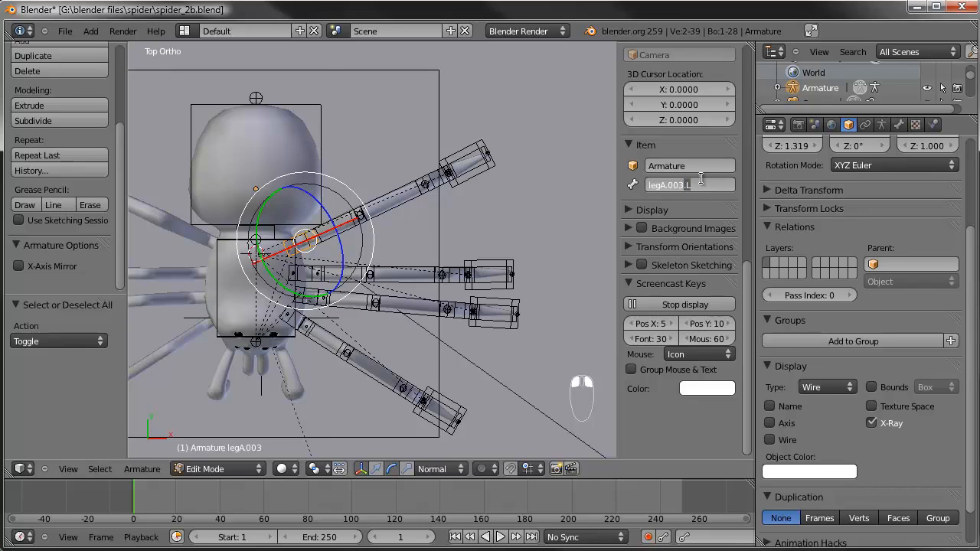
{"action": "key", "text": "Return"}
Append the .L suffix to the rear leg's legB.003 and legC.003 bones, and recheck the renamed bones
{"action": "right_click", "coordinate": [355, 236]}
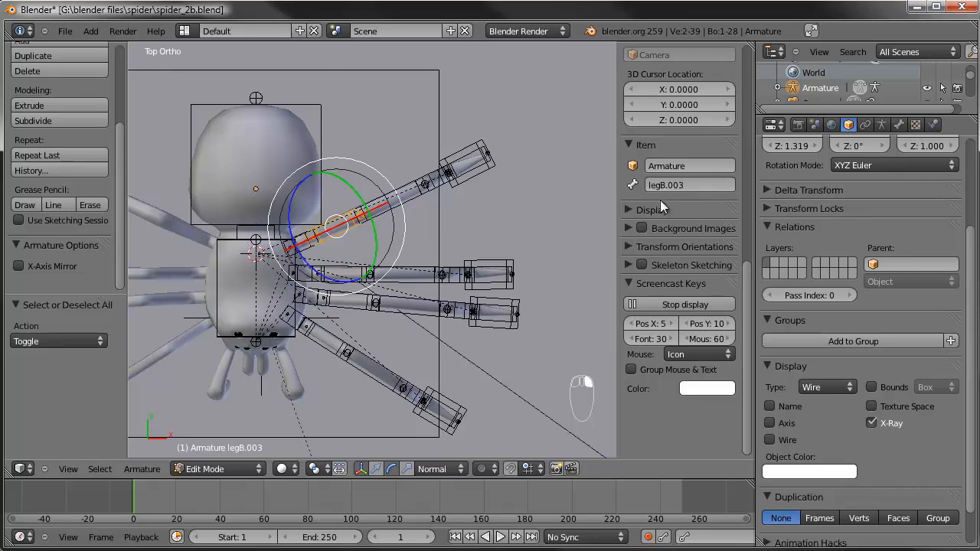
{"action": "right_click", "coordinate": [395, 208]}
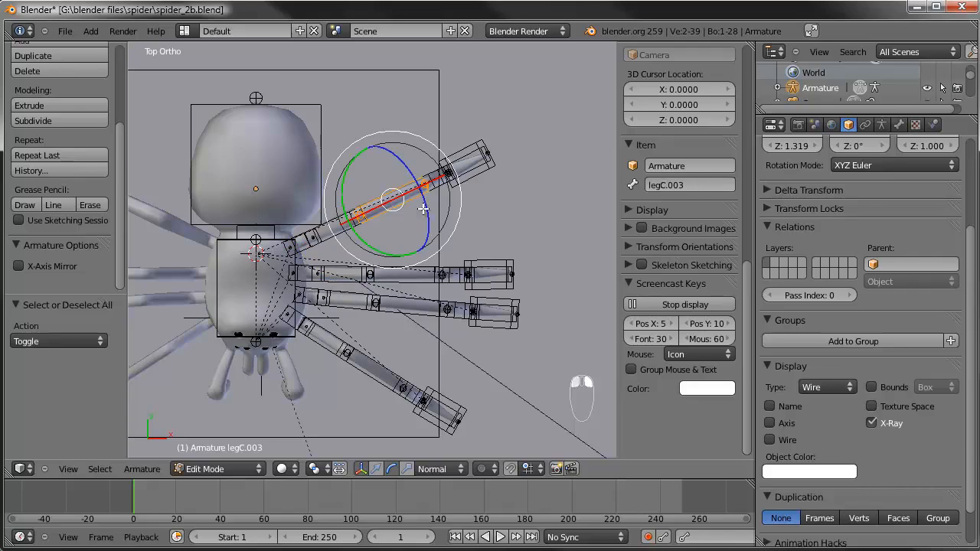
{"action": "right_click", "coordinate": [691, 185]}
{"action": "left_click", "coordinate": [701, 184]}
{"action": "key", "text": "Return"}
{"action": "right_click", "coordinate": [459, 172]}
{"action": "right_click", "coordinate": [350, 219]}
{"action": "left_click", "coordinate": [693, 184]}
{"action": "type", "text": ".L"}
{"action": "right_click", "coordinate": [400, 209]}
{"action": "right_click", "coordinate": [310, 243]}
{"action": "right_click", "coordinate": [350, 232]}
{"action": "right_click", "coordinate": [396, 215]}
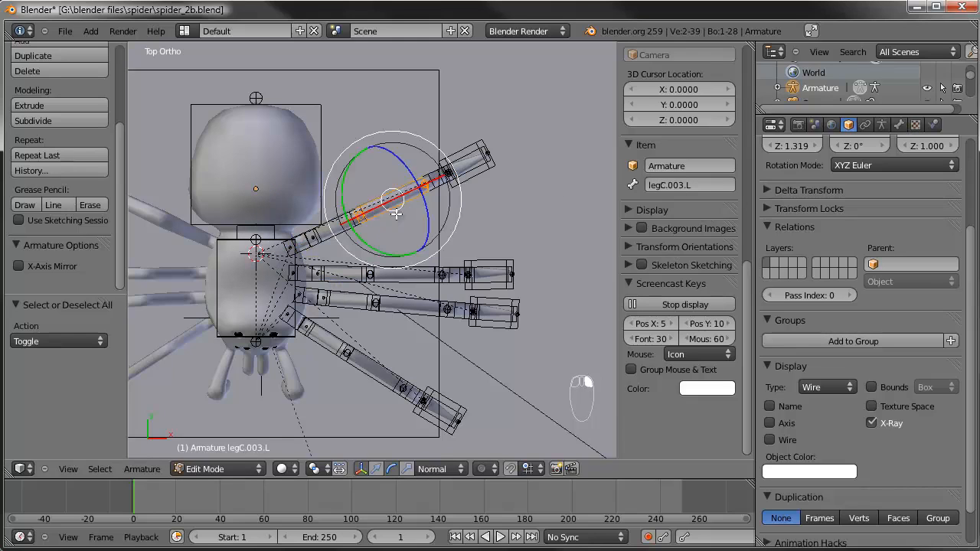
Rename the rear leg's short fourth bone legD.003.L
{"action": "right_click", "coordinate": [440, 187]}
{"action": "right_click", "coordinate": [428, 188]}
{"action": "right_click", "coordinate": [437, 181]}
{"action": "right_click", "coordinate": [432, 172]}
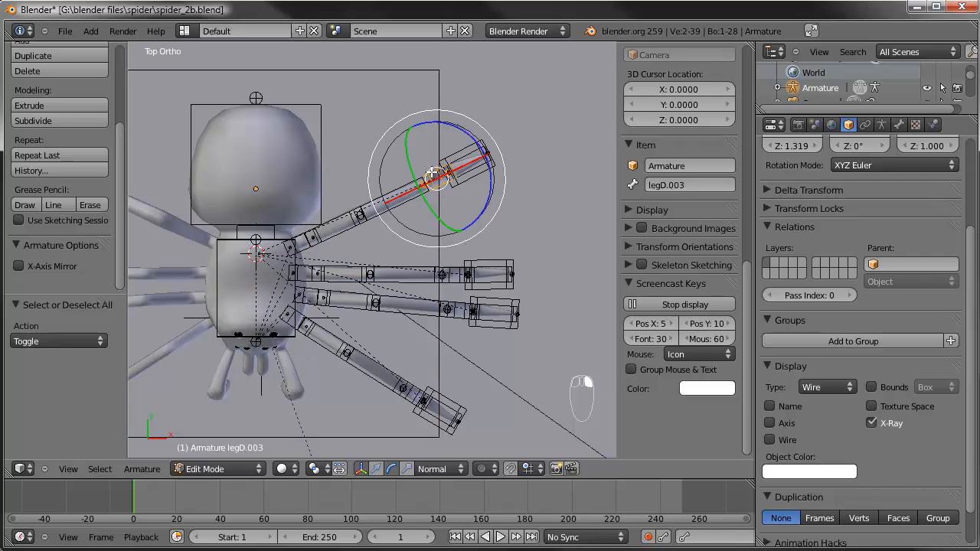
{"action": "left_click", "coordinate": [712, 184]}
{"action": "type", "text": ".L"}
{"action": "key", "text": "Return"}
Rename the rear leg's tip bone legE.003.L and its IK bone IKleg.003.L
{"action": "right_click", "coordinate": [487, 159]}
{"action": "left_click", "coordinate": [697, 184]}
{"action": "type", "text": ".L"}
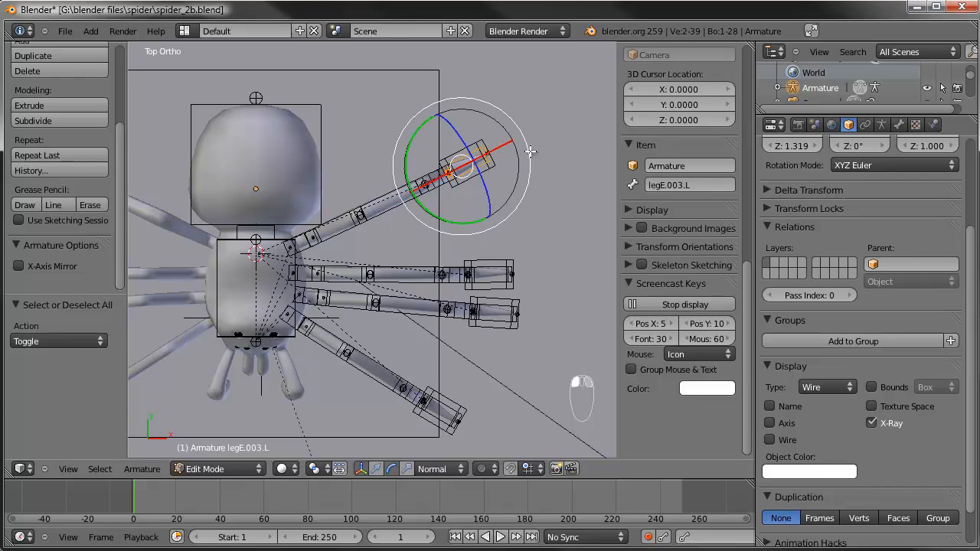
{"action": "right_click", "coordinate": [494, 162]}
{"action": "left_click", "coordinate": [697, 184]}
{"action": "type", "text": ".L"}
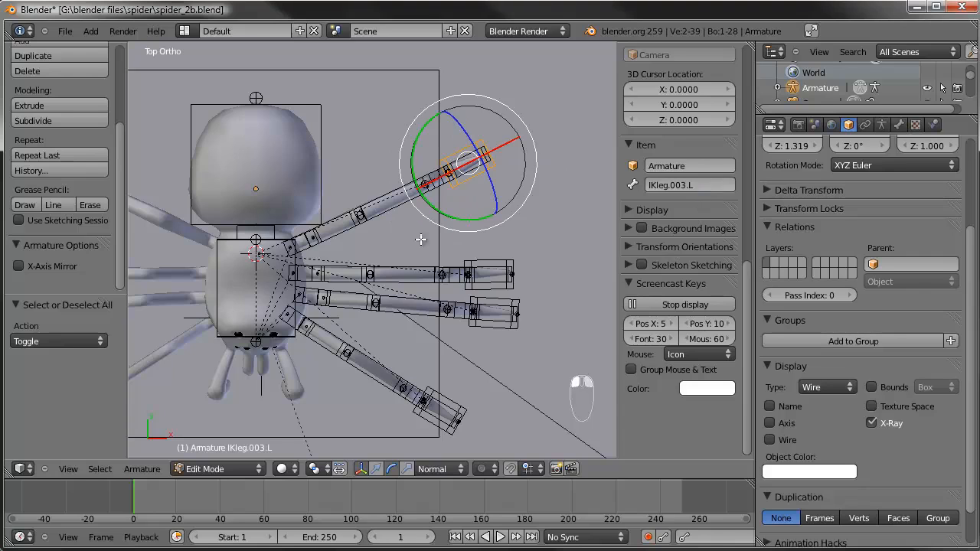
Append the .L suffix to the third leg's legA.002, legB.002 and legC.002 bones
{"action": "right_click", "coordinate": [315, 274]}
{"action": "left_click", "coordinate": [692, 186]}
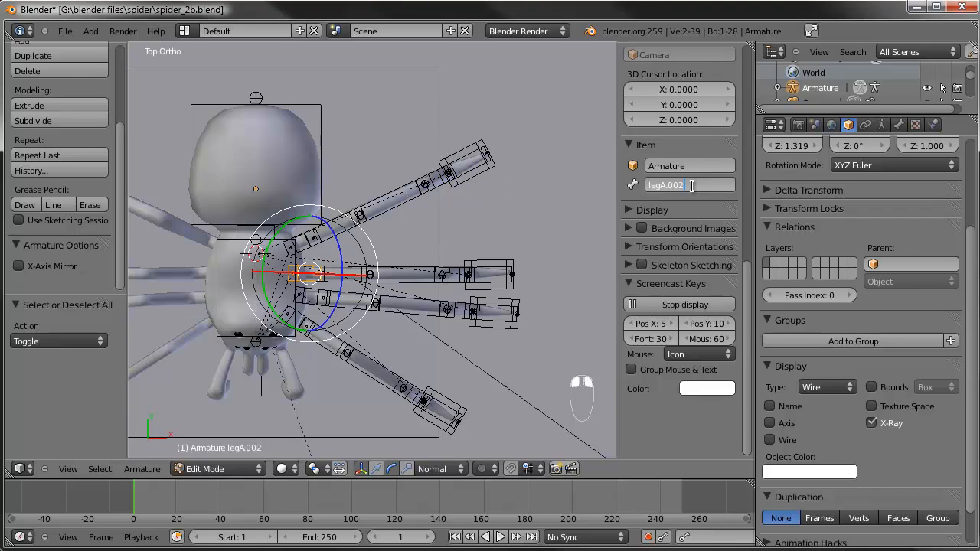
{"action": "right_click", "coordinate": [391, 275]}
{"action": "left_click", "coordinate": [700, 185]}
{"action": "right_click", "coordinate": [395, 267]}
{"action": "left_click", "coordinate": [679, 188]}
{"action": "key", "text": "End"}
{"action": "type", "text": ".L"}
{"action": "key", "text": "Return"}
Append the .L suffix to the third leg's legD.002 bone and its IKleg.002 bone
{"action": "right_click", "coordinate": [459, 270]}
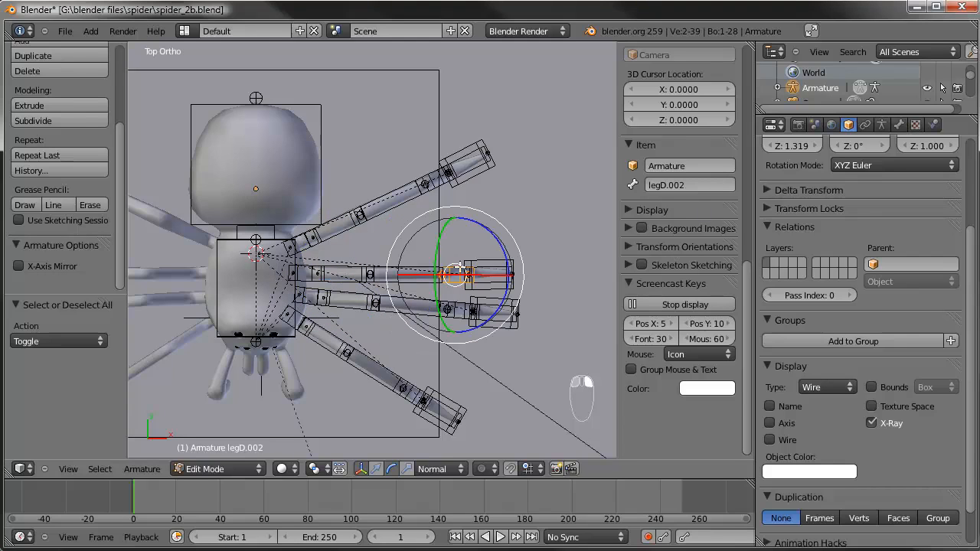
{"action": "key", "text": "Return"}
{"action": "left_click", "coordinate": [481, 256]}
{"action": "right_click", "coordinate": [502, 261]}
{"action": "left_click", "coordinate": [685, 184]}
{"action": "key", "text": "End"}
{"action": "type", "text": ".L"}
{"action": "key", "text": "Return"}
Rename the third leg's tip bone legE.002.L
{"action": "right_click", "coordinate": [500, 273]}
{"action": "left_click", "coordinate": [703, 183]}
{"action": "type", "text": ".L"}
{"action": "left_click", "coordinate": [673, 185]}
{"action": "key", "text": "End"}
{"action": "type", "text": ".L"}
{"action": "key", "text": "Return"}
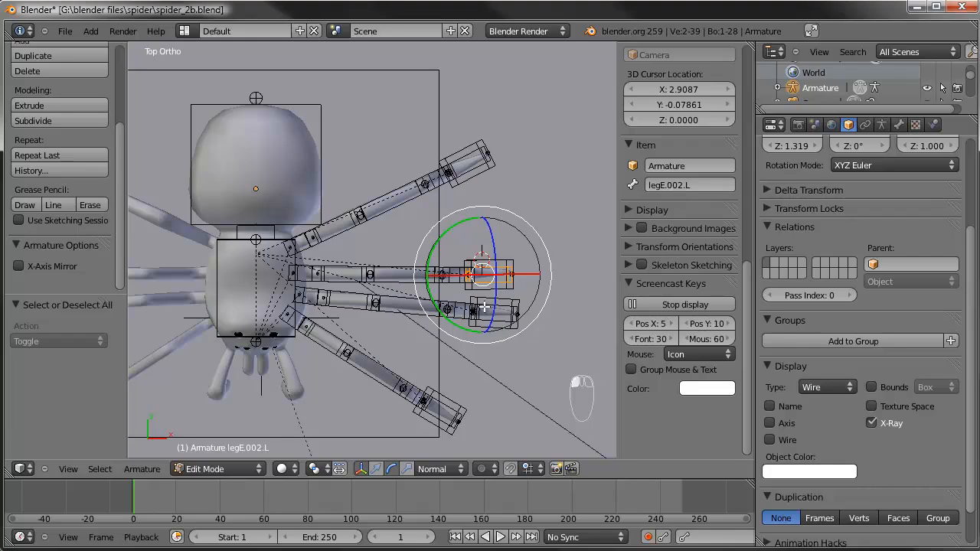
Rename the second leg's first two bones legA.001.L and legB.001.L
{"action": "right_click", "coordinate": [312, 299]}
{"action": "left_click", "coordinate": [698, 184]}
{"action": "type", "text": ".L"}
{"action": "key", "text": "Return"}
{"action": "right_click", "coordinate": [353, 301]}
{"action": "left_click", "coordinate": [666, 185]}
{"action": "key", "text": "End"}
{"action": "type", "text": ".L"}
{"action": "key", "text": "Return"}
Rename the second leg's third and fourth bones legC.001.L and legD.001.L
{"action": "right_click", "coordinate": [402, 306]}
{"action": "left_click", "coordinate": [666, 186]}
{"action": "key", "text": "End"}
{"action": "type", "text": ".L"}
{"action": "key", "text": "Return"}
{"action": "right_click", "coordinate": [463, 317]}
{"action": "left_click", "coordinate": [686, 185]}
{"action": "key", "text": "End"}
{"action": "type", "text": ".L"}
{"action": "right_click", "coordinate": [411, 307]}
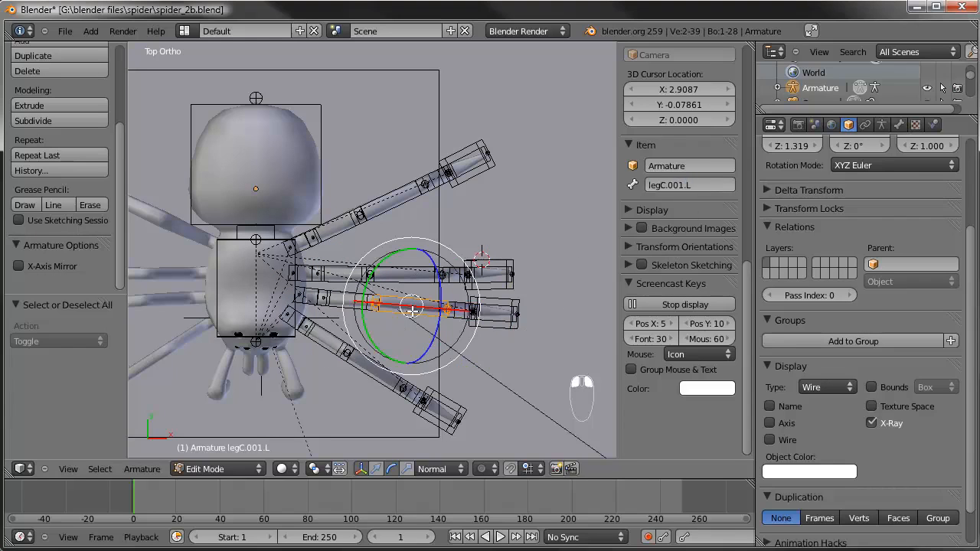
{"action": "right_click", "coordinate": [463, 309]}
{"action": "right_click", "coordinate": [463, 307]}
Rename the second leg's tip bone legE.001.L and its IK bone IKleg.001.L
{"action": "right_click", "coordinate": [488, 304]}
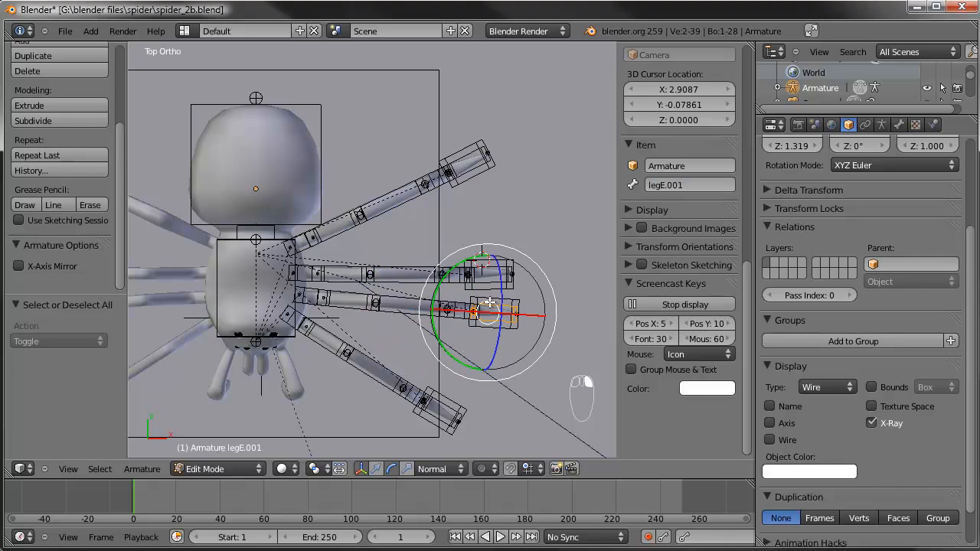
{"action": "left_click", "coordinate": [704, 186]}
{"action": "type", "text": "L"}
{"action": "left_click", "coordinate": [702, 184]}
{"action": "right_click", "coordinate": [509, 303]}
{"action": "left_click", "coordinate": [699, 184]}
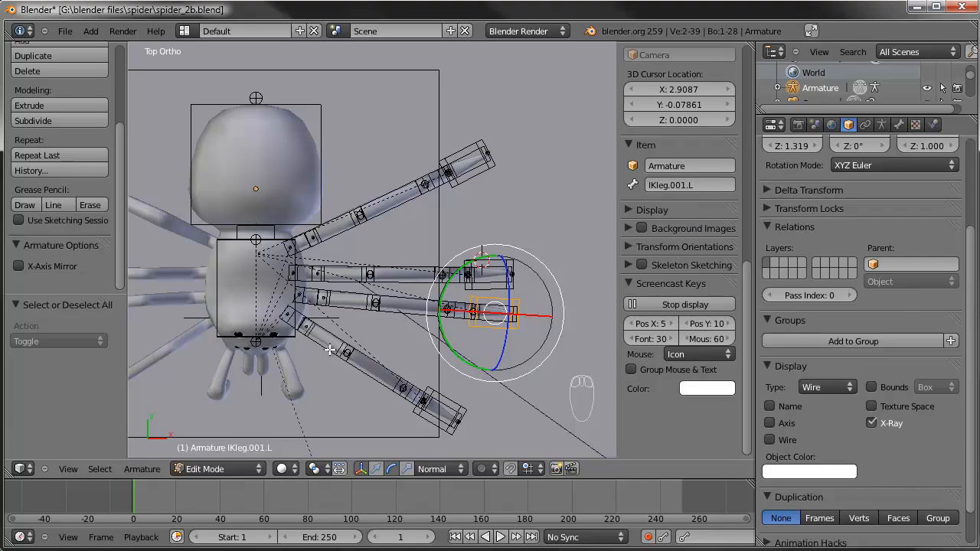
Rename the front leg's first two bones legA.L and legB.L
{"action": "right_click", "coordinate": [306, 316]}
{"action": "left_click", "coordinate": [689, 184]}
{"action": "key", "text": "End"}
{"action": "type", "text": ".L"}
{"action": "key", "text": "Return"}
{"action": "right_click", "coordinate": [352, 341]}
{"action": "left_click", "coordinate": [690, 185]}
Rename the front leg's third and fourth bones legC.L and legD.L
{"action": "right_click", "coordinate": [375, 354]}
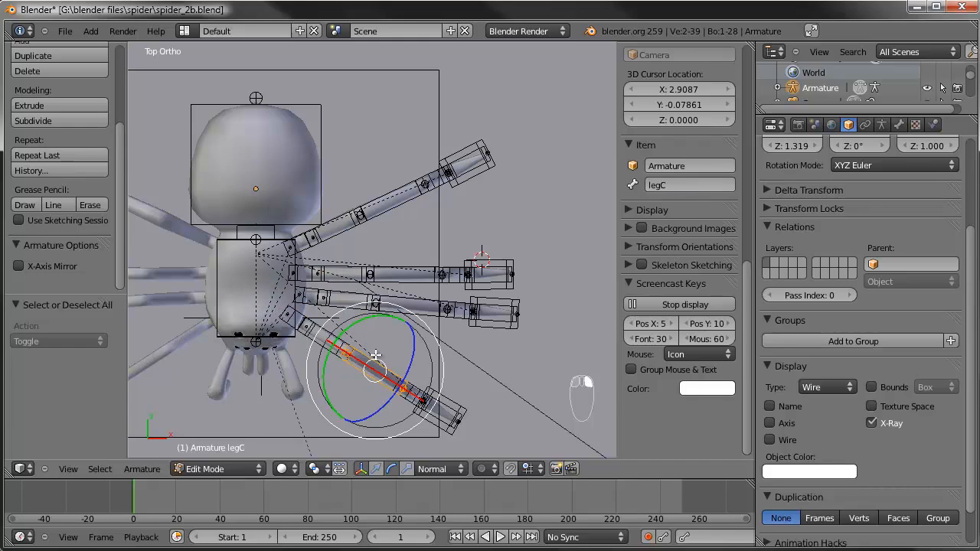
{"action": "left_click", "coordinate": [683, 186]}
{"action": "key", "text": "End"}
{"action": "type", "text": ".L"}
{"action": "right_click", "coordinate": [414, 381]}
{"action": "left_click", "coordinate": [682, 182]}
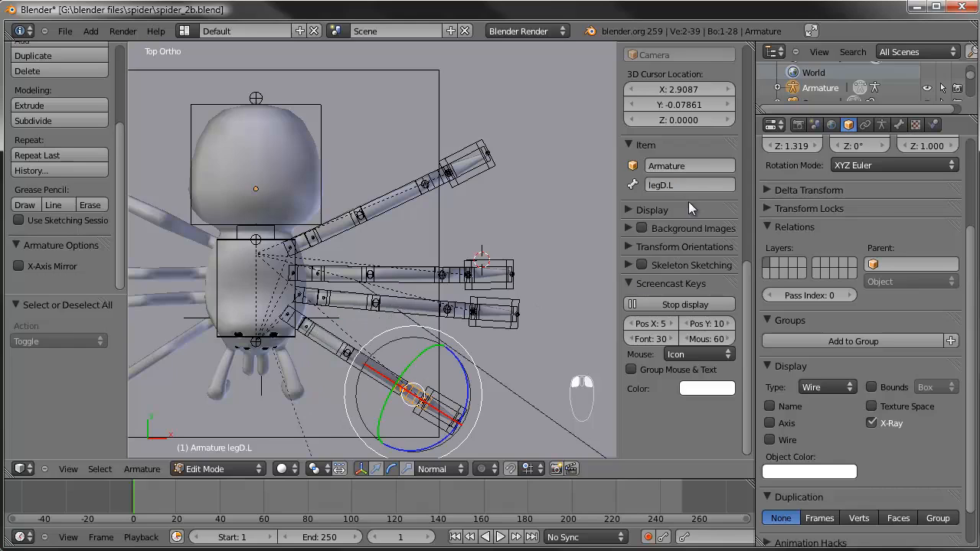
Rename the front leg's IK bone IKleg.L and its tip bone legE.L
{"action": "right_click", "coordinate": [448, 397]}
{"action": "left_click", "coordinate": [691, 184]}
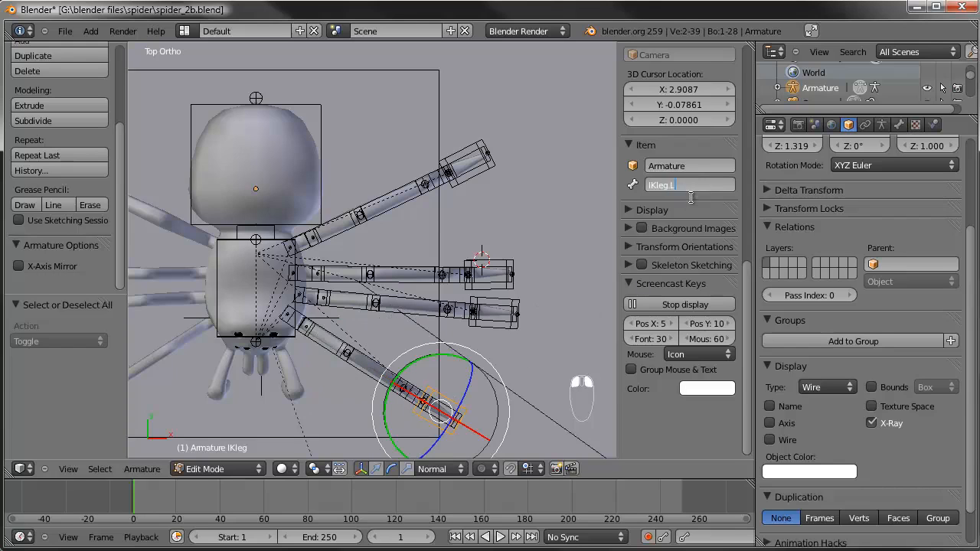
{"action": "right_click", "coordinate": [453, 403]}
{"action": "left_click", "coordinate": [699, 184]}
{"action": "type", "text": ".L"}
{"action": "middle_click_drag", "start_coordinate": [459, 261], "coordinate": [413, 310]}
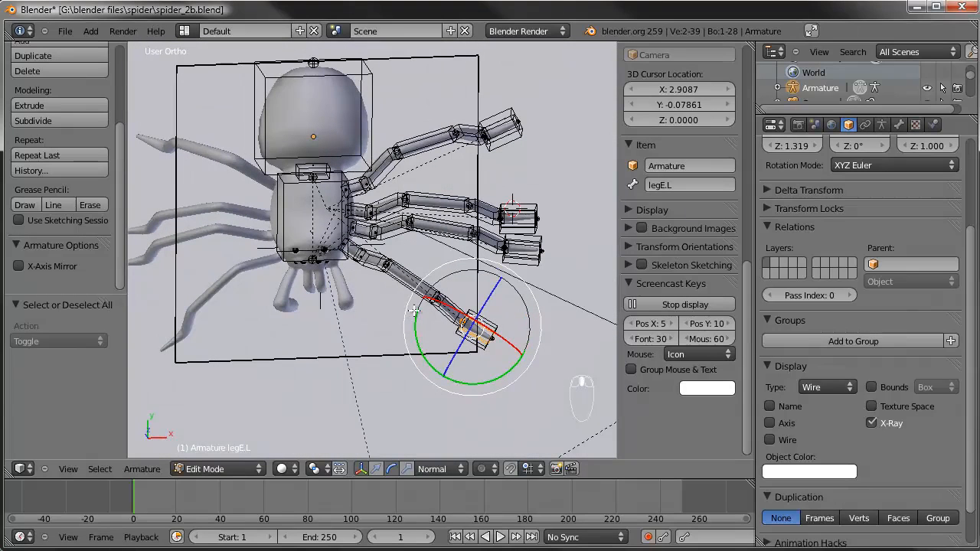
{"action": "key", "text": "KP_1"}
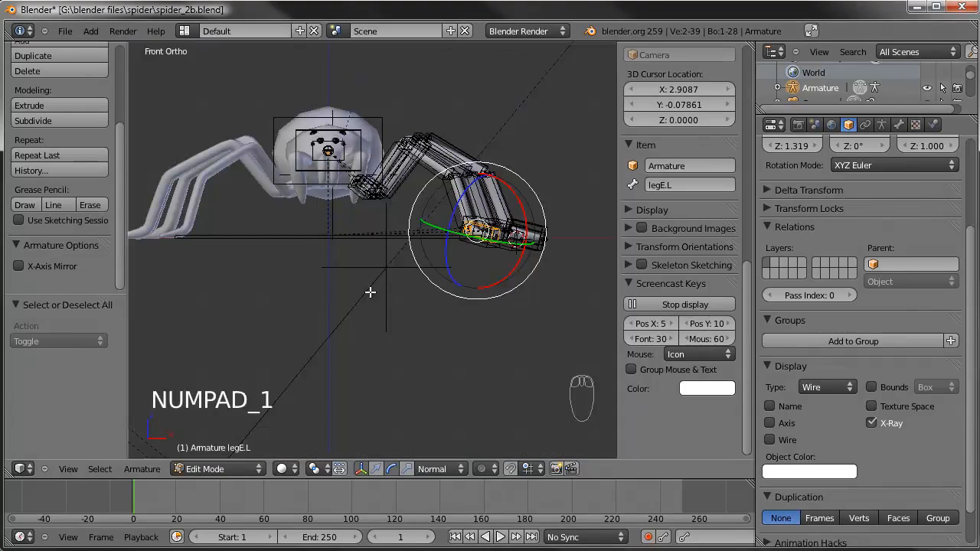
Place the 3D cursor at the base of the large outer mandible on the rigged side, using top and side views
{"action": "scroll", "coordinate": [371, 293], "scroll_direction": "up", "scroll_amount": 2}
{"action": "key", "text": "KP_7"}
{"action": "scroll", "coordinate": [374, 289], "scroll_direction": "up", "scroll_amount": 2}
{"action": "middle_click_drag", "start_coordinate": [375, 289], "coordinate": [423, 194], "text": "shift"}
{"action": "left_click", "coordinate": [371, 228]}
{"action": "key", "text": "KP_3"}
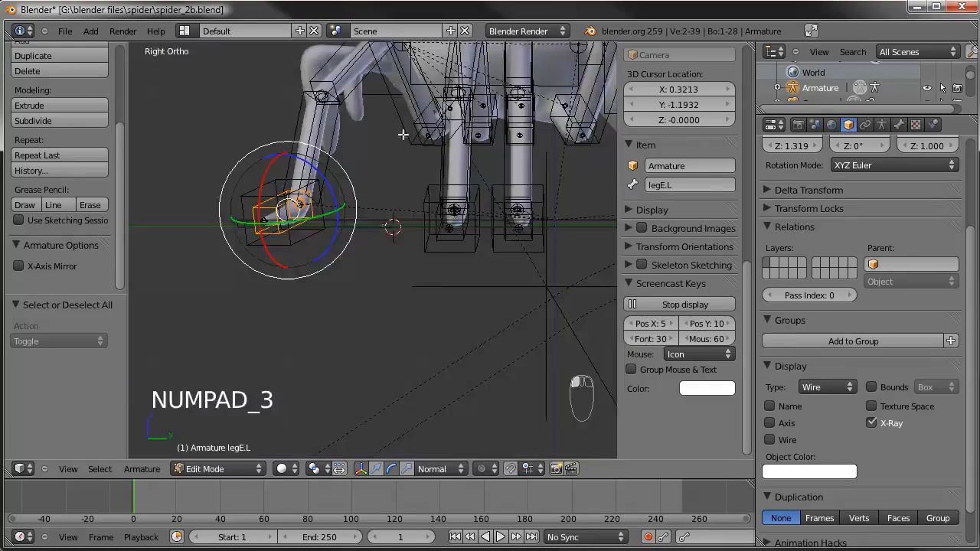
{"action": "scroll", "coordinate": [378, 278], "scroll_direction": "up", "scroll_amount": 4}
{"action": "left_click", "coordinate": [375, 170]}
{"action": "middle_click_drag", "start_coordinate": [368, 180], "coordinate": [445, 353]}
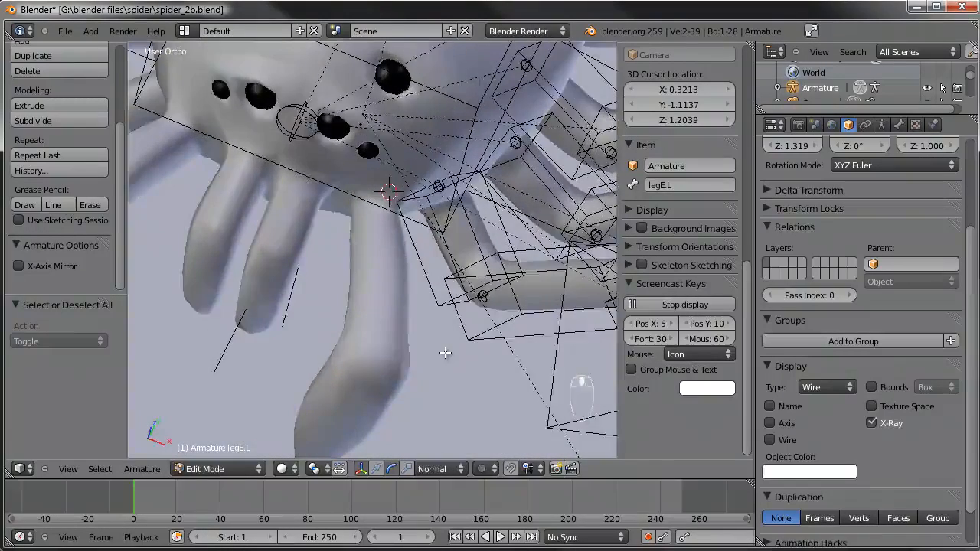
{"action": "key", "text": "KP_7"}
{"action": "scroll", "coordinate": [372, 269], "scroll_direction": "down", "scroll_amount": 3}
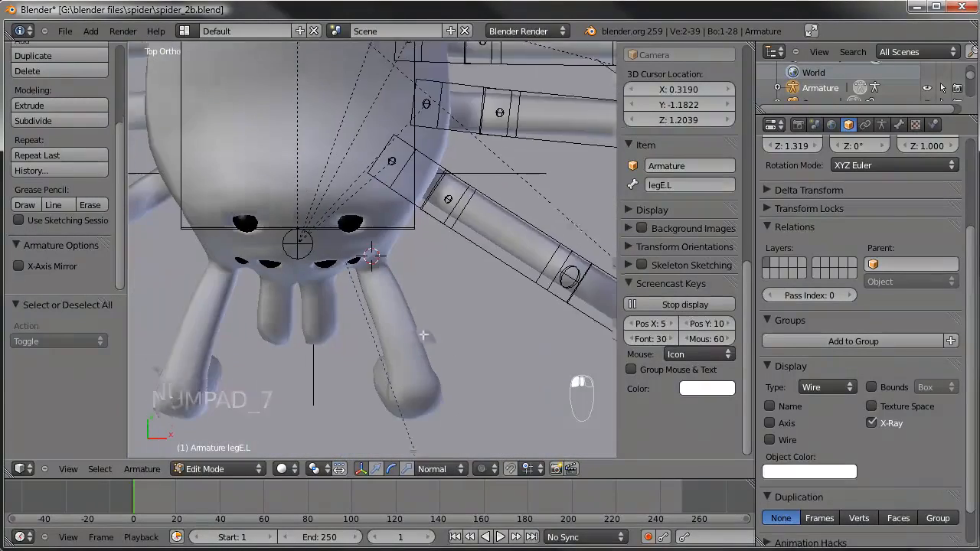
Add a new bone at the 3D cursor and move its tip to the far end of the outer mandible
{"action": "key", "text": "shift+a"}
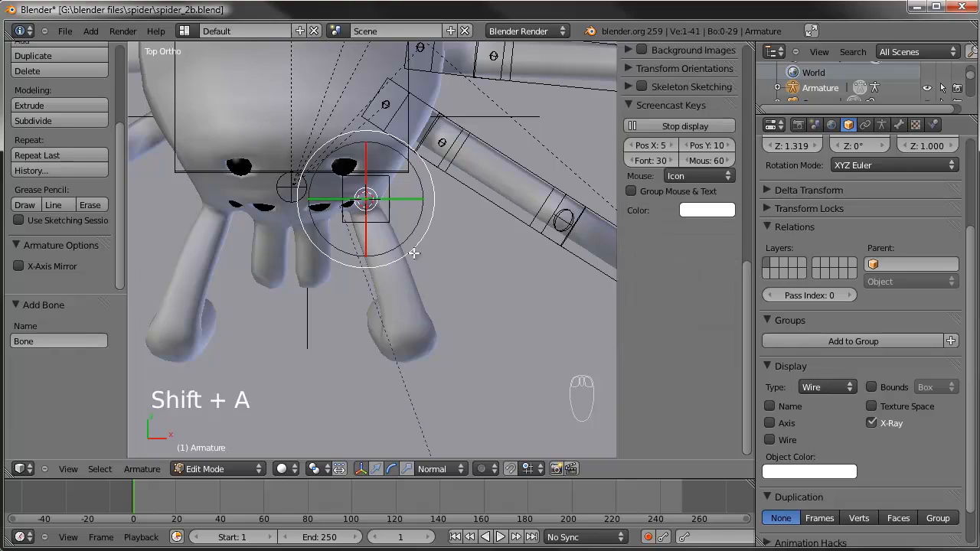
{"action": "key", "text": "g"}
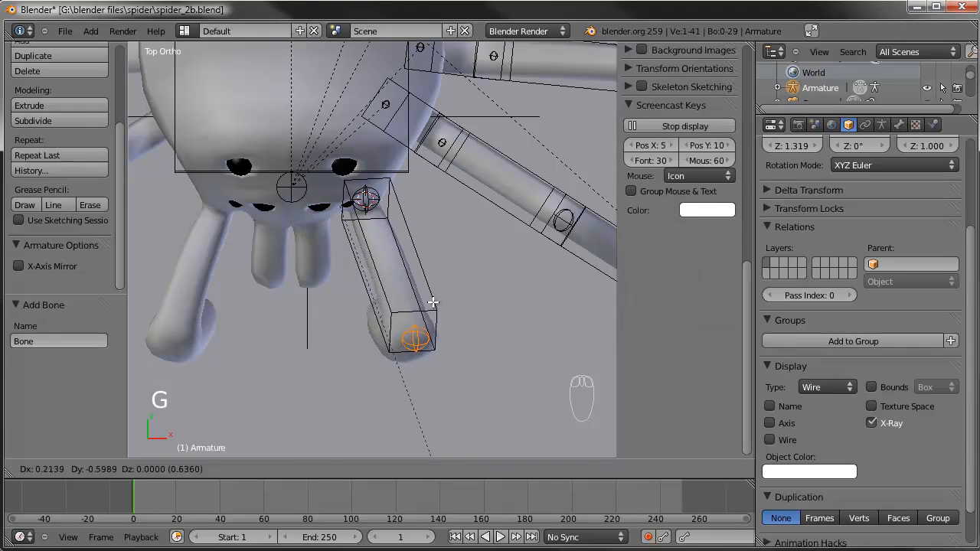
{"action": "left_click", "coordinate": [403, 280]}
{"action": "middle_click_drag", "start_coordinate": [474, 374], "coordinate": [302, 175]}
{"action": "key", "text": "KP_3"}
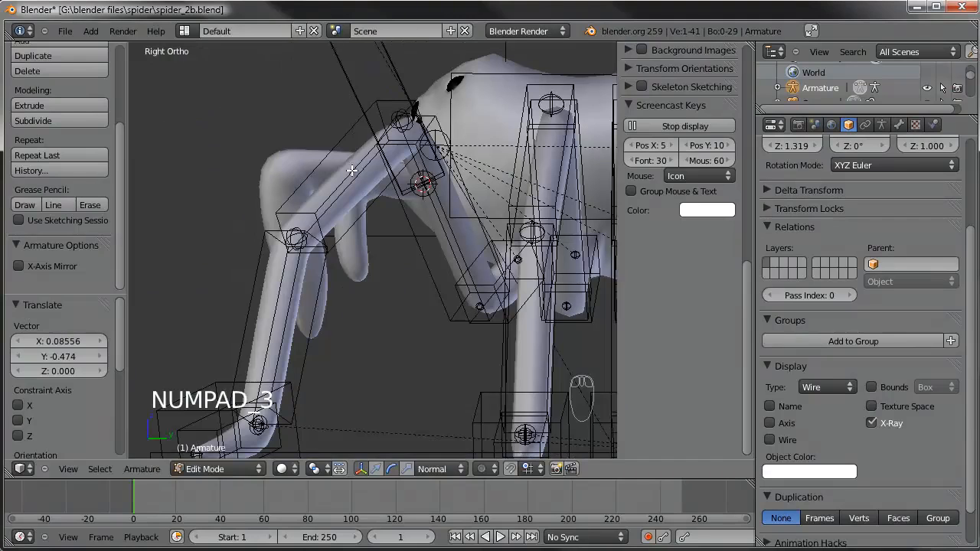
{"action": "key", "text": "g"}
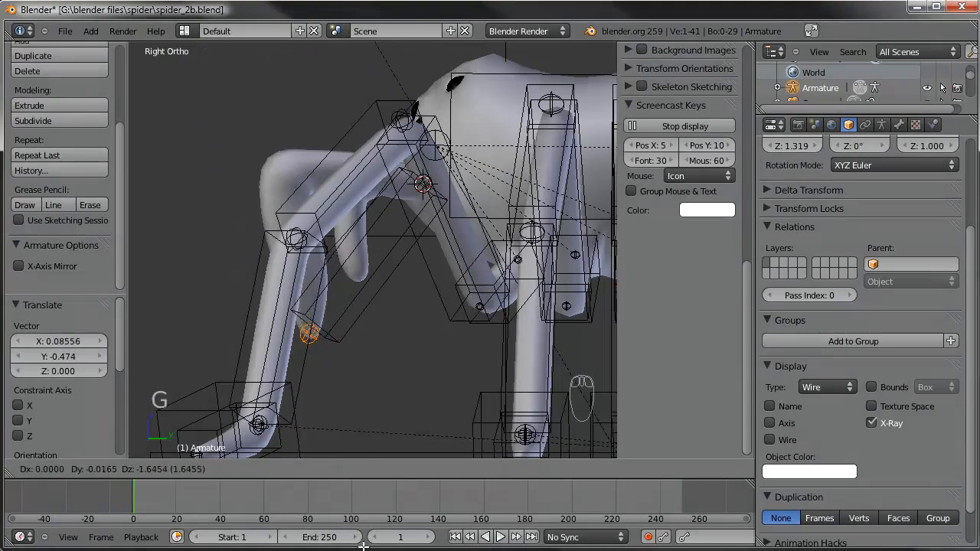
{"action": "left_click", "coordinate": [363, 547]}
Subdivide the new bone and move the joint between its halves to the bend of the outer mandible
{"action": "right_click", "coordinate": [387, 289]}
{"action": "key", "text": "w"}
{"action": "left_click", "coordinate": [387, 282]}
{"action": "right_click", "coordinate": [369, 261]}
{"action": "key", "text": "g"}
{"action": "left_click", "coordinate": [292, 174]}
{"action": "middle_click_drag", "start_coordinate": [292, 174], "coordinate": [456, 258]}
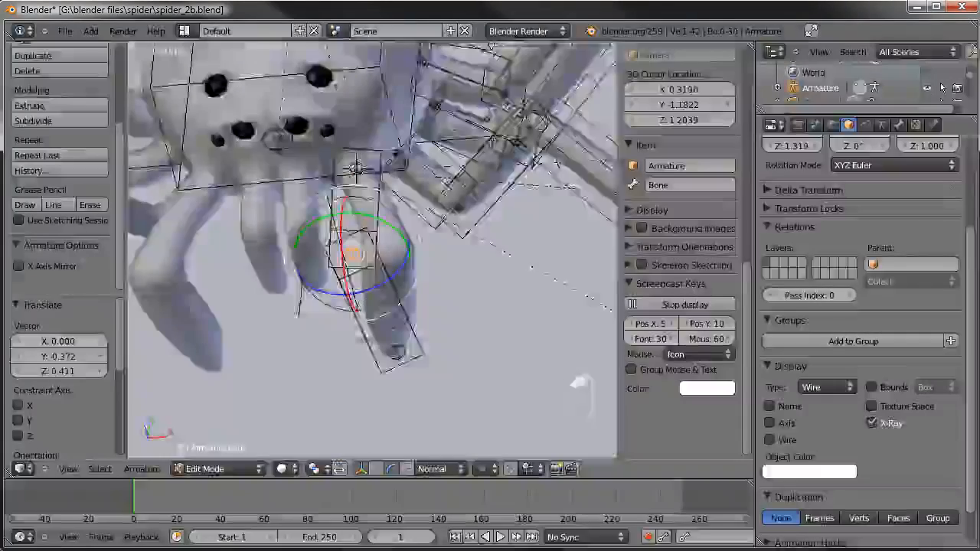
{"action": "key", "text": "KP_7"}
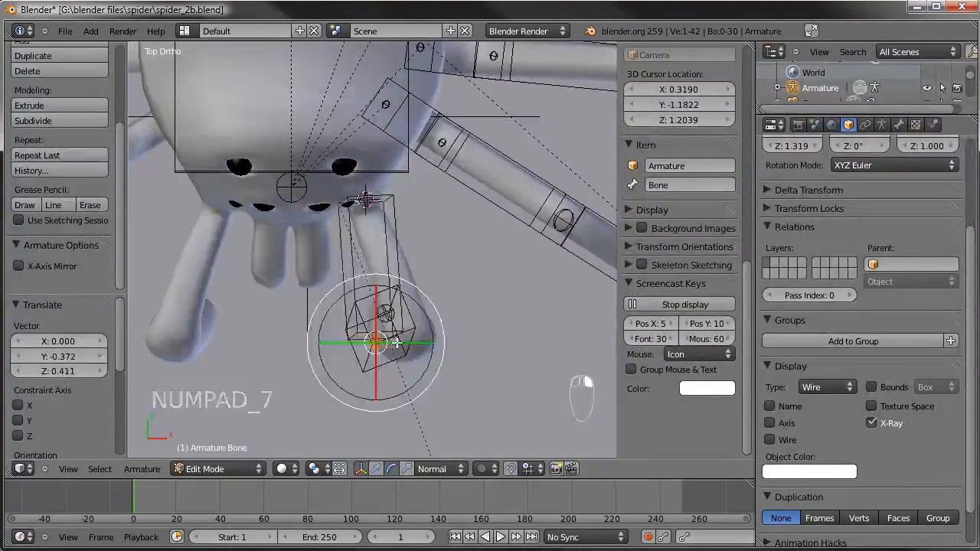
{"action": "key", "text": "g"}
{"action": "left_click", "coordinate": [428, 331]}
Recalculate the roll of both outer mandible bones to the Z Axis
{"action": "right_click", "coordinate": [410, 324]}
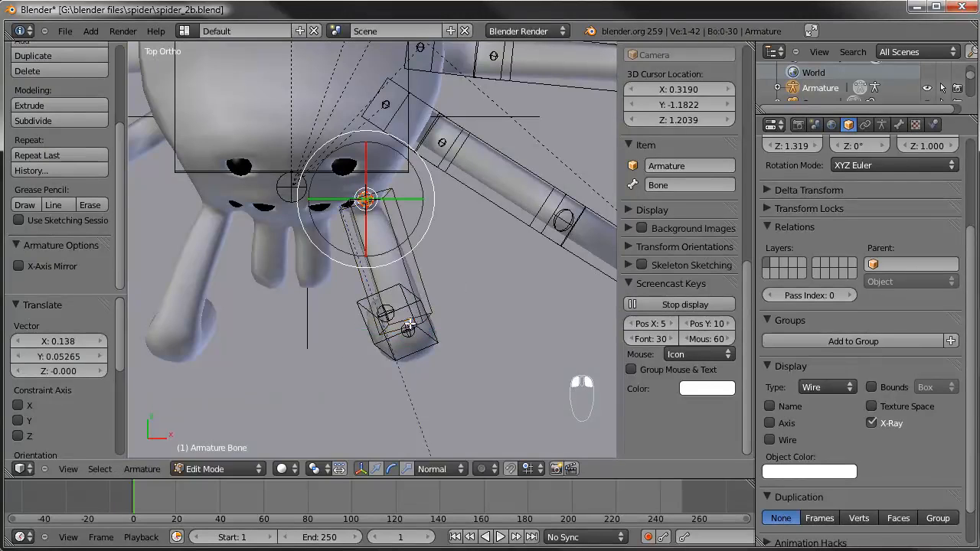
{"action": "right_click", "coordinate": [414, 272]}
{"action": "key", "text": "ctrl+n"}
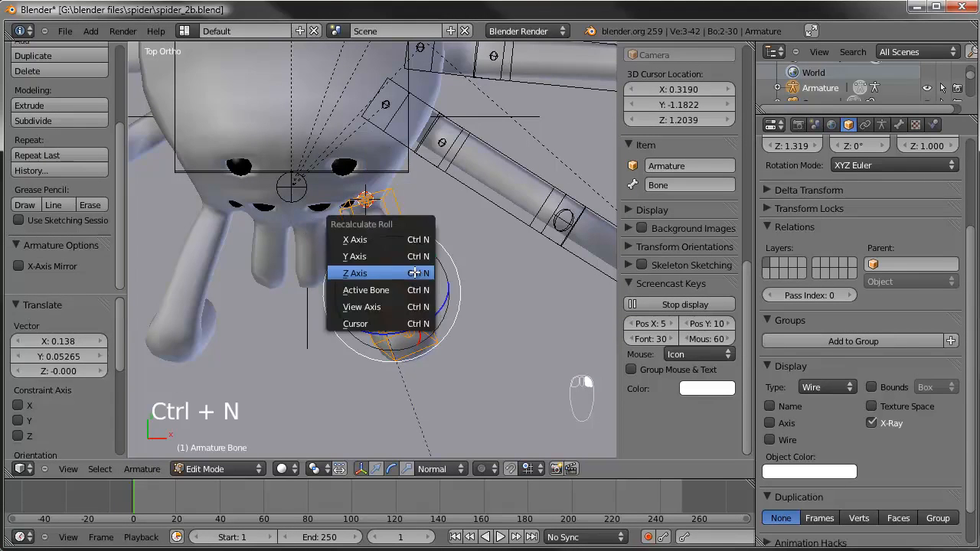
{"action": "left_click", "coordinate": [415, 272]}
Select the outer mandible's lower bone and enable axis display for the armature object and its bones
{"action": "right_click", "coordinate": [420, 370]}
{"action": "middle_click_drag", "start_coordinate": [420, 370], "coordinate": [454, 317]}
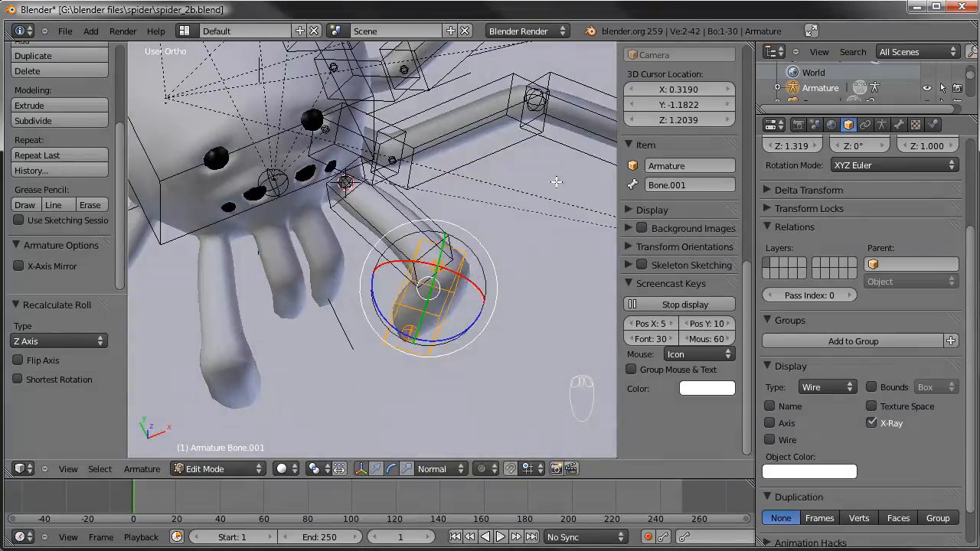
{"action": "key", "text": "ctrl+r"}
{"action": "right_click", "coordinate": [546, 135]}
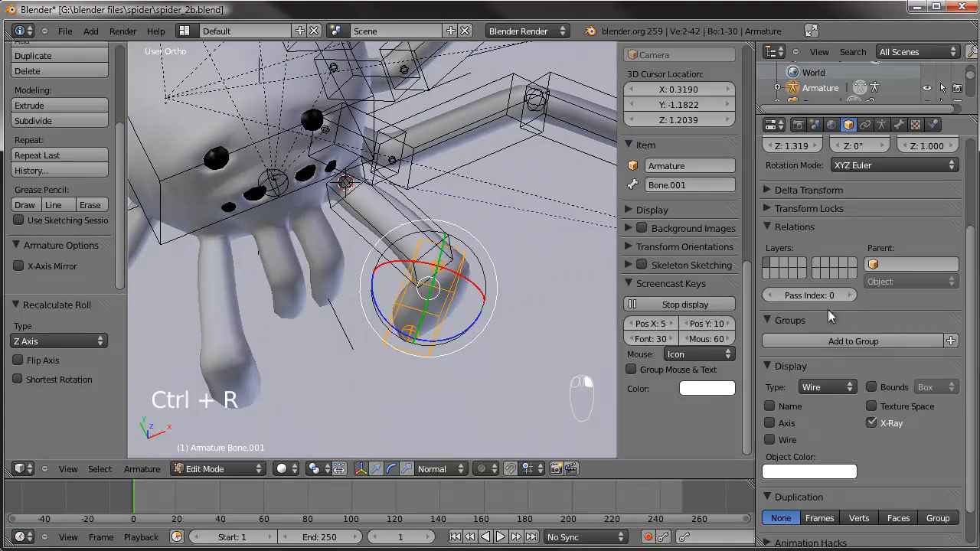
{"action": "left_click", "coordinate": [769, 423]}
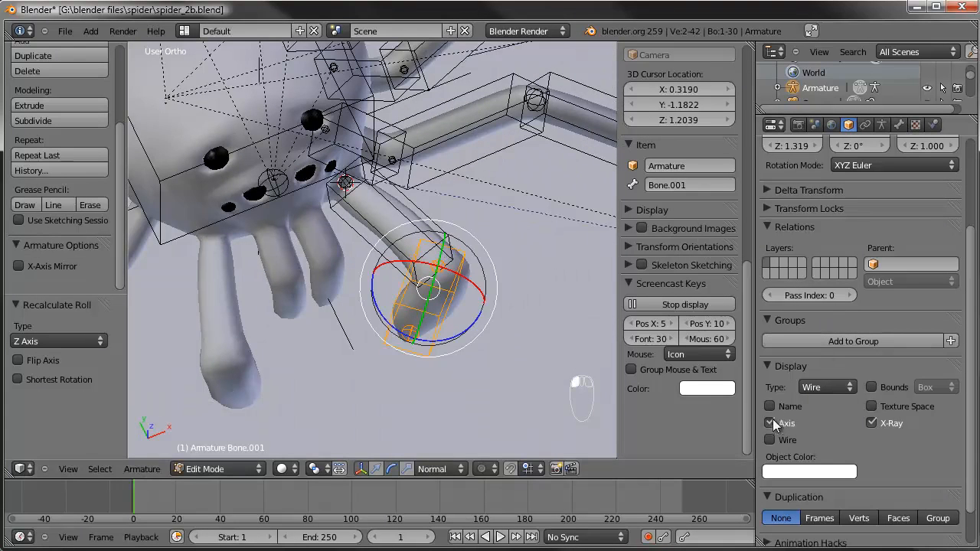
{"action": "left_click", "coordinate": [882, 127]}
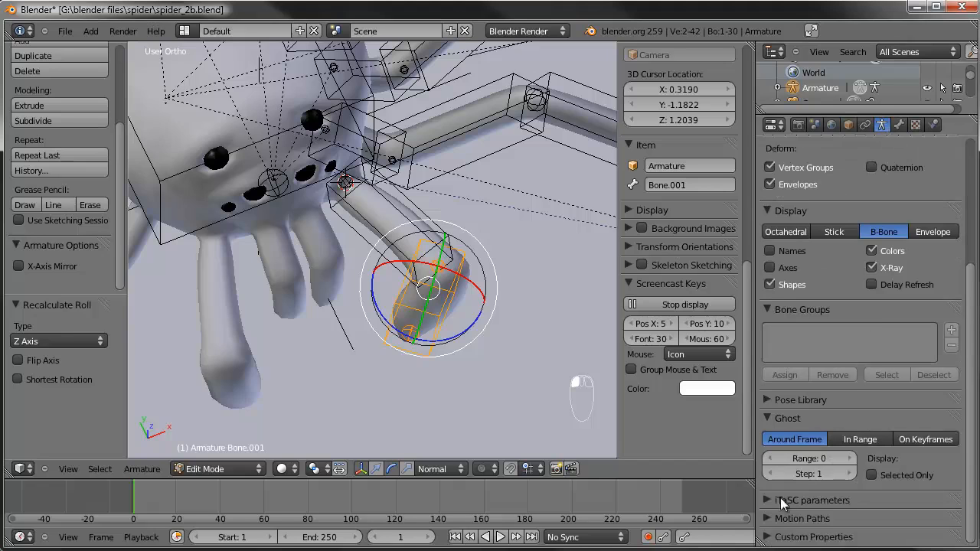
{"action": "left_click", "coordinate": [769, 267]}
Adjust the roll of the outer mandible's lower bone to line up its axes with the upper bone
{"action": "middle_click_drag", "start_coordinate": [528, 268], "coordinate": [465, 357]}
{"action": "key", "text": "ctrl+r"}
{"action": "key", "text": "ctrl+r"}
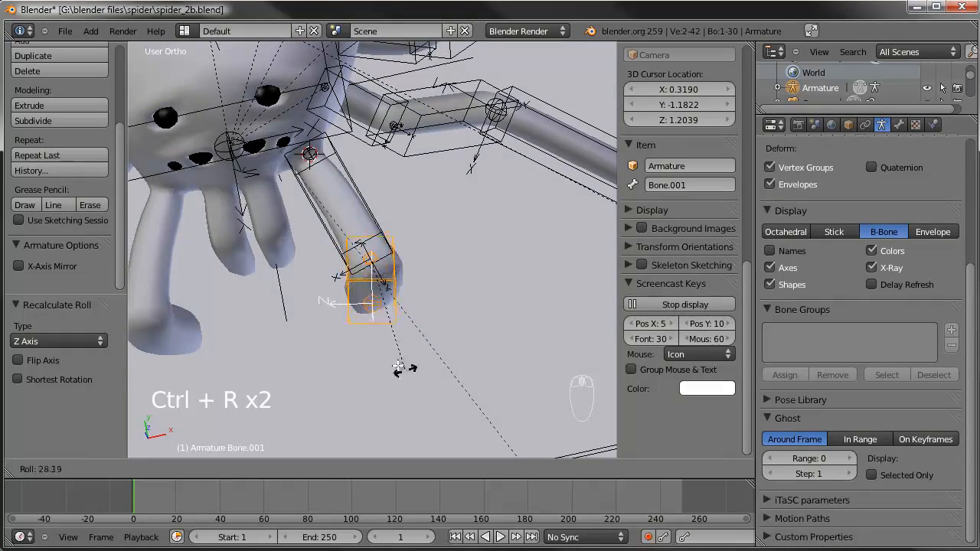
{"action": "left_click", "coordinate": [288, 245]}
{"action": "middle_click_drag", "start_coordinate": [337, 337], "coordinate": [406, 211]}
Rename the outer mandible's upper bone mand1A.L and its lower bone mand1B.L
{"action": "right_click", "coordinate": [411, 207]}
{"action": "left_click", "coordinate": [707, 184]}
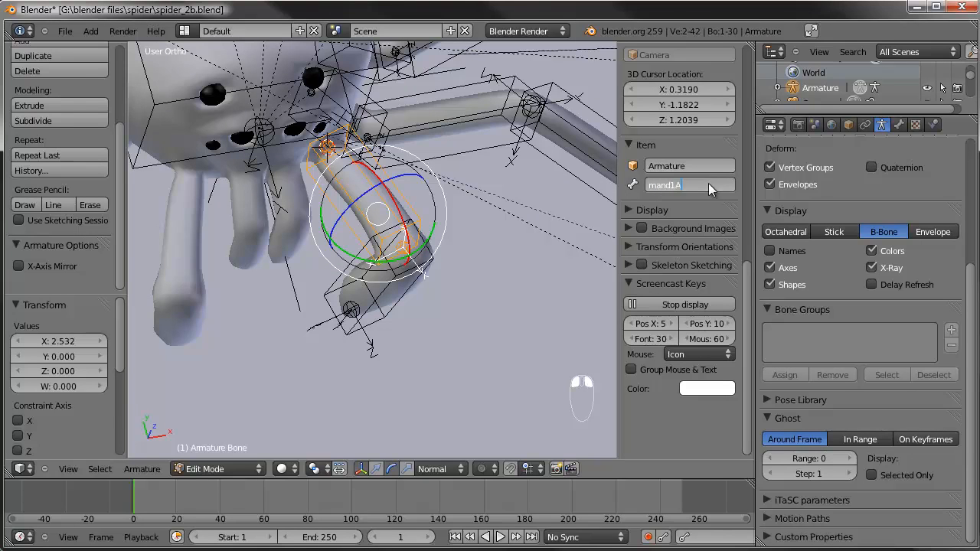
{"action": "type", "text": "mand1A"}
{"action": "key", "text": "Return"}
{"action": "left_click", "coordinate": [707, 184]}
{"action": "right_click", "coordinate": [409, 280]}
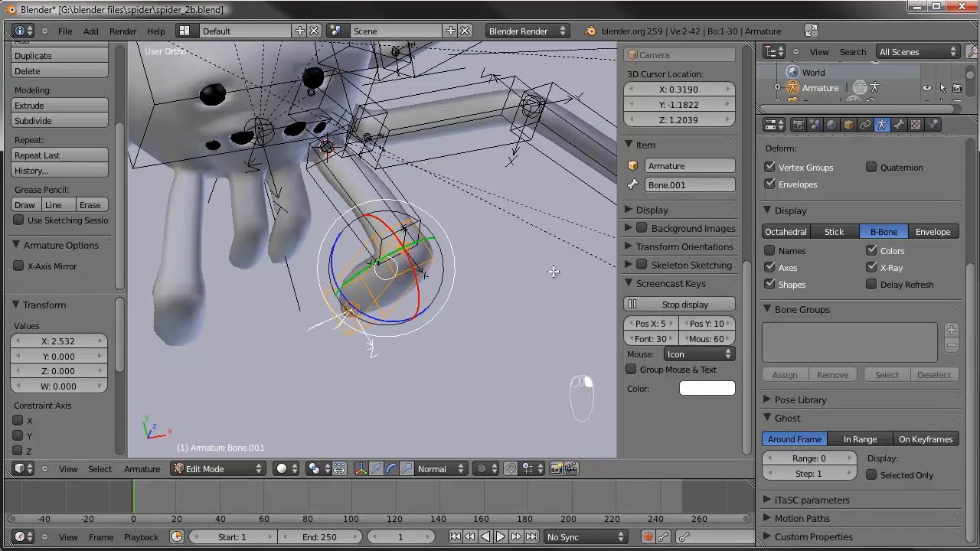
{"action": "left_click", "coordinate": [695, 186]}
{"action": "type", "text": "mand1B.L"}
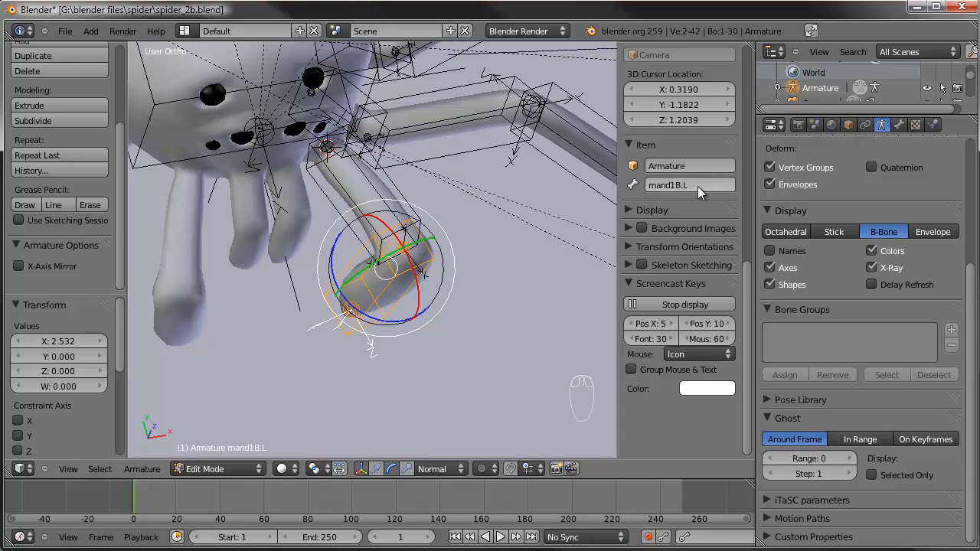
{"action": "key", "text": "Return"}
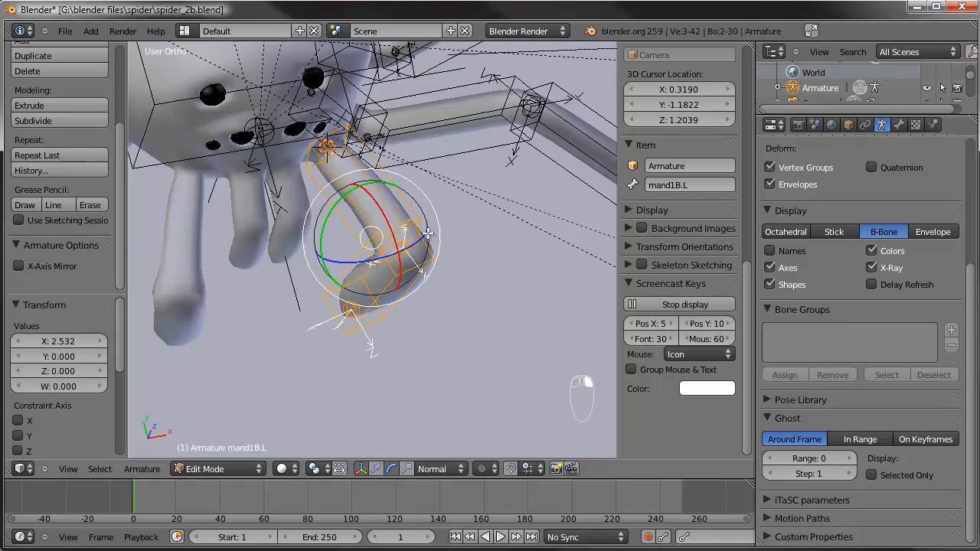
Duplicate both outer mandible bones, rotate the copy about 13°, scale it down and move it onto the small inner mandible
{"action": "key", "text": "KP_7"}
{"action": "key", "text": "shift+d"}
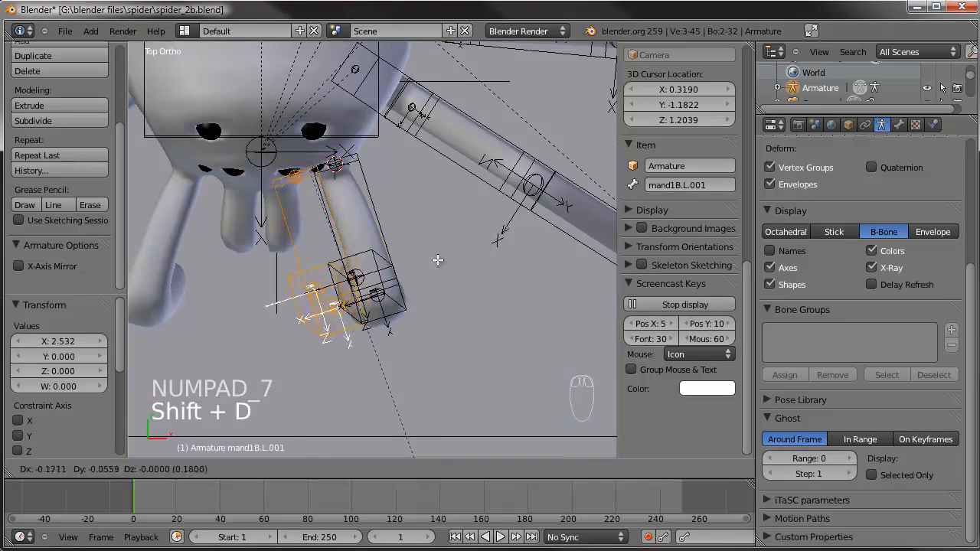
{"action": "left_click", "coordinate": [425, 252]}
{"action": "key", "text": "r"}
{"action": "left_click", "coordinate": [512, 247]}
{"action": "key", "text": "s"}
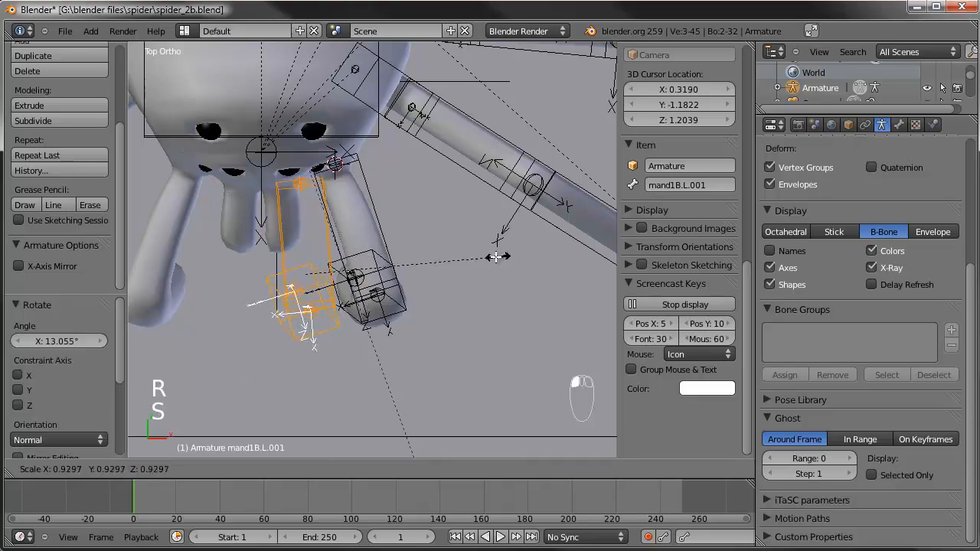
{"action": "left_click", "coordinate": [395, 272]}
{"action": "key", "text": "g"}
{"action": "left_click", "coordinate": [423, 244]}
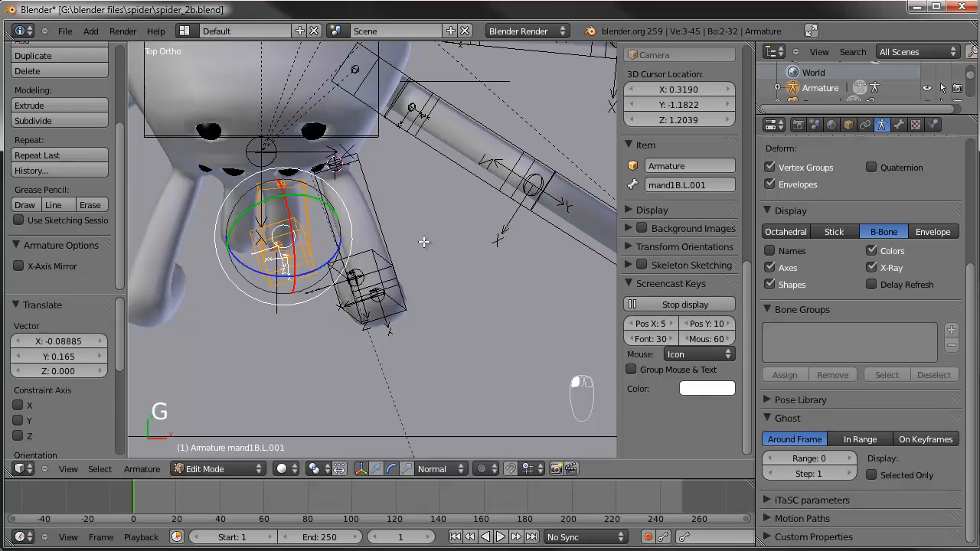
Reduce the copied bones' B-Bone thickness to about 0.63, and scale and move them to fit the inner mandible
{"action": "key", "text": "ctrl+alt+s"}
{"action": "left_click", "coordinate": [356, 244]}
{"action": "key", "text": "s"}
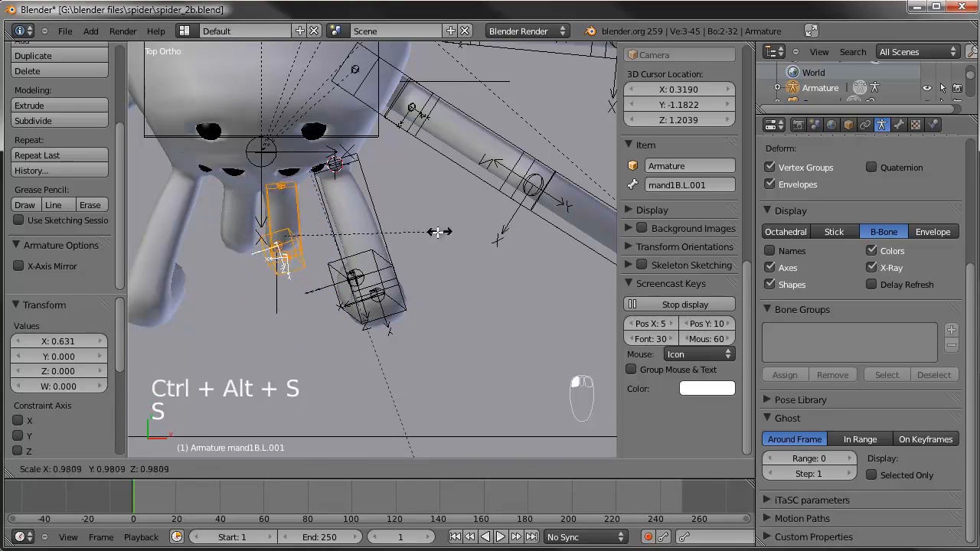
{"action": "left_click", "coordinate": [413, 231]}
{"action": "key", "text": "g"}
{"action": "left_click", "coordinate": [410, 227]}
{"action": "key", "text": "s"}
{"action": "left_click", "coordinate": [416, 223]}
{"action": "key", "text": "g"}
{"action": "left_click", "coordinate": [437, 219]}
Shift the copied bone chain slightly into the inner mandible from an angled view
{"action": "middle_click_drag", "start_coordinate": [384, 272], "coordinate": [345, 261]}
{"action": "key", "text": "g"}
{"action": "key", "text": "g"}
{"action": "left_click", "coordinate": [299, 249]}
Move the copied chain's base joint to the inner mandible's root and its middle joint to the bend
{"action": "right_click", "coordinate": [337, 135]}
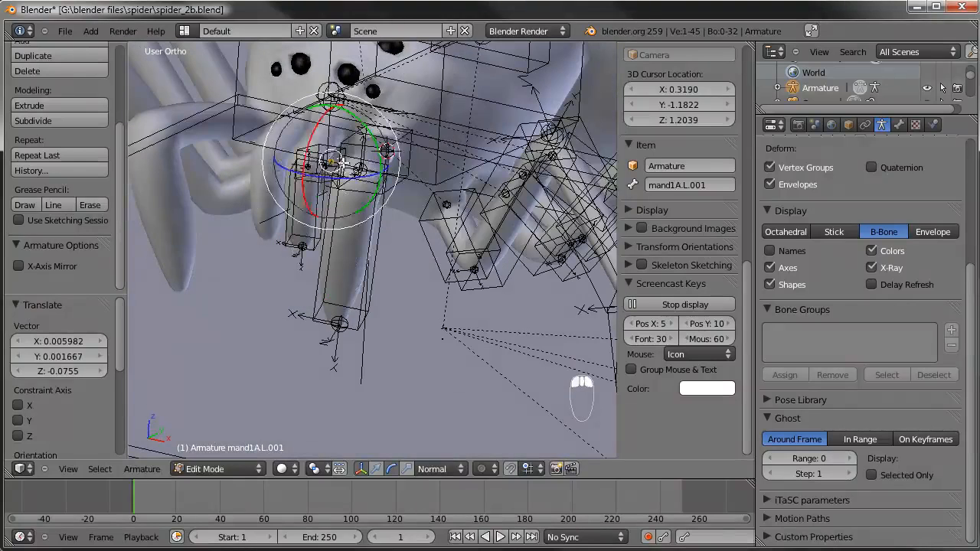
{"action": "key", "text": "g"}
{"action": "left_click", "coordinate": [329, 138]}
{"action": "key", "text": "g"}
{"action": "right_click", "coordinate": [310, 156]}
{"action": "key", "text": "g"}
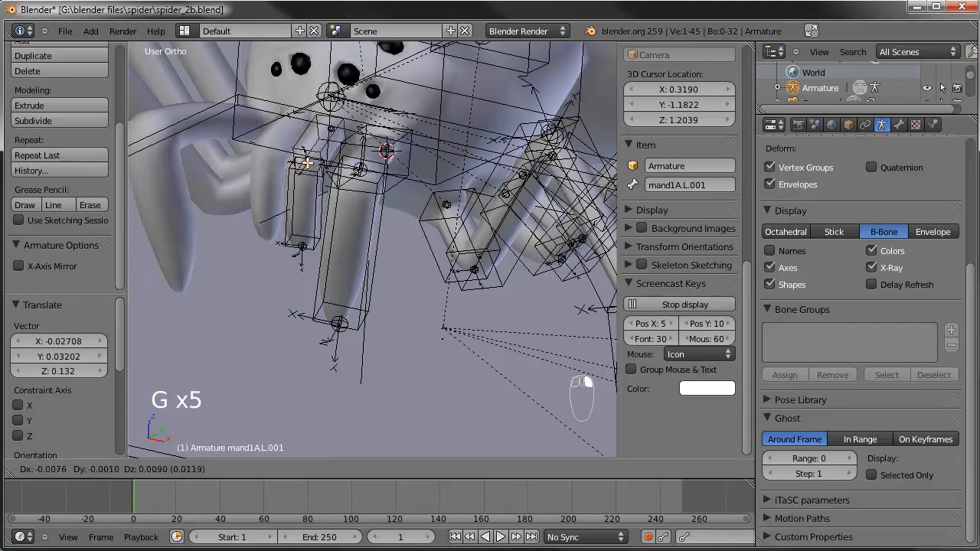
{"action": "left_click", "coordinate": [314, 169]}
Rename the inner mandible's upper bone mand2A.L and its lower bone mand2B.L
{"action": "middle_click_drag", "start_coordinate": [314, 169], "coordinate": [319, 249]}
{"action": "right_click", "coordinate": [272, 168]}
{"action": "double_click", "coordinate": [671, 185]}
{"action": "left_click_drag", "start_coordinate": [688, 185], "coordinate": [752, 188]}
{"action": "left_click", "coordinate": [704, 211]}
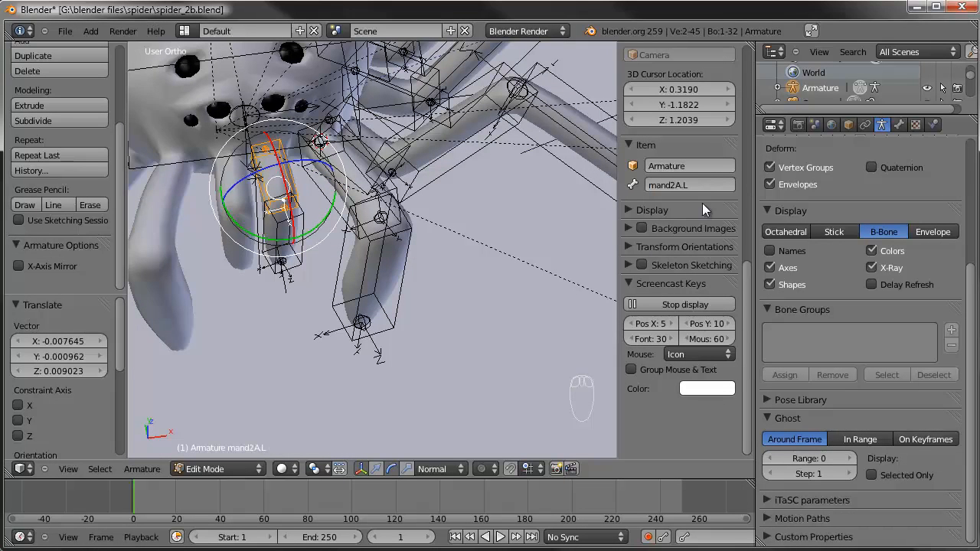
{"action": "right_click", "coordinate": [309, 222]}
{"action": "double_click", "coordinate": [670, 184]}
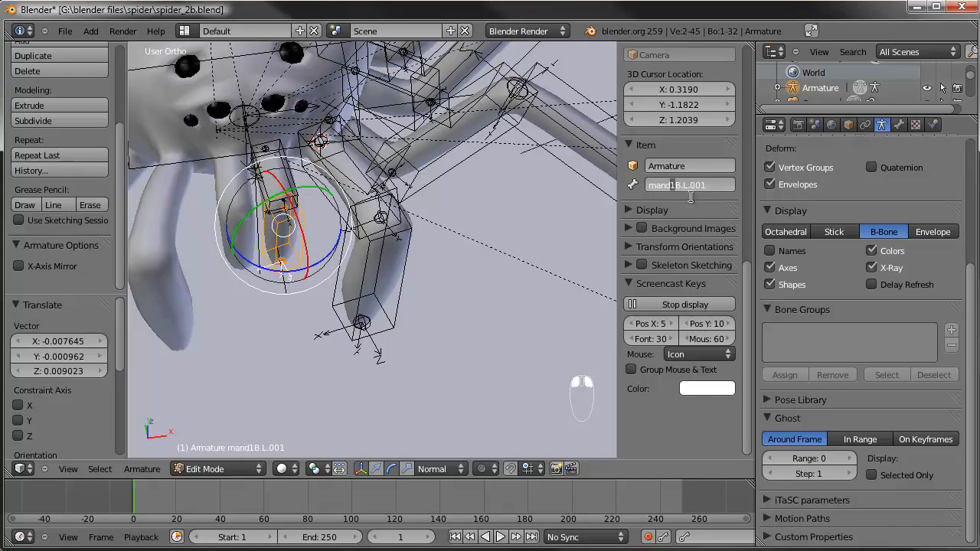
{"action": "left_click_drag", "start_coordinate": [692, 186], "coordinate": [722, 186]}
{"action": "left_click", "coordinate": [703, 211]}
Roll the inner mandible's lower bone by about -10° in top view
{"action": "middle_click_drag", "start_coordinate": [388, 267], "coordinate": [395, 298]}
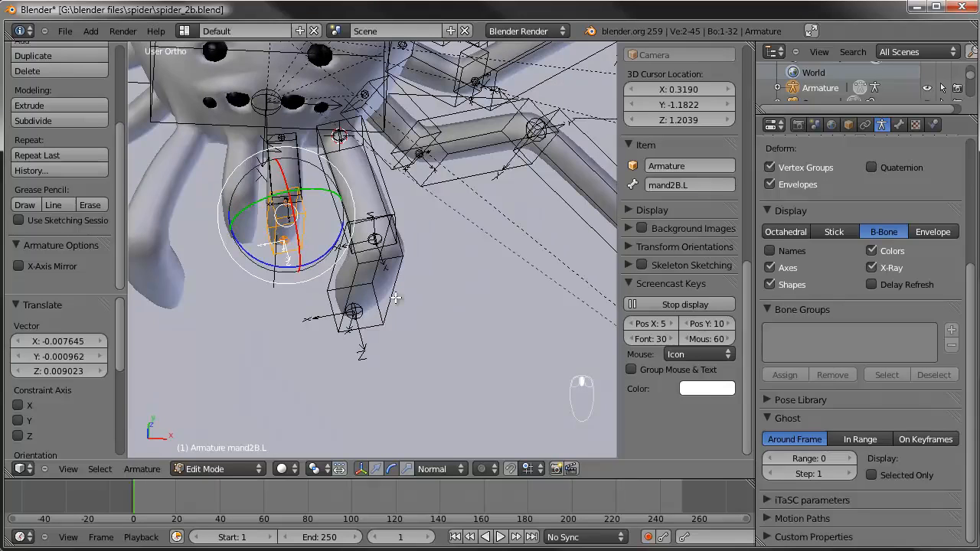
{"action": "key", "text": "KP_7"}
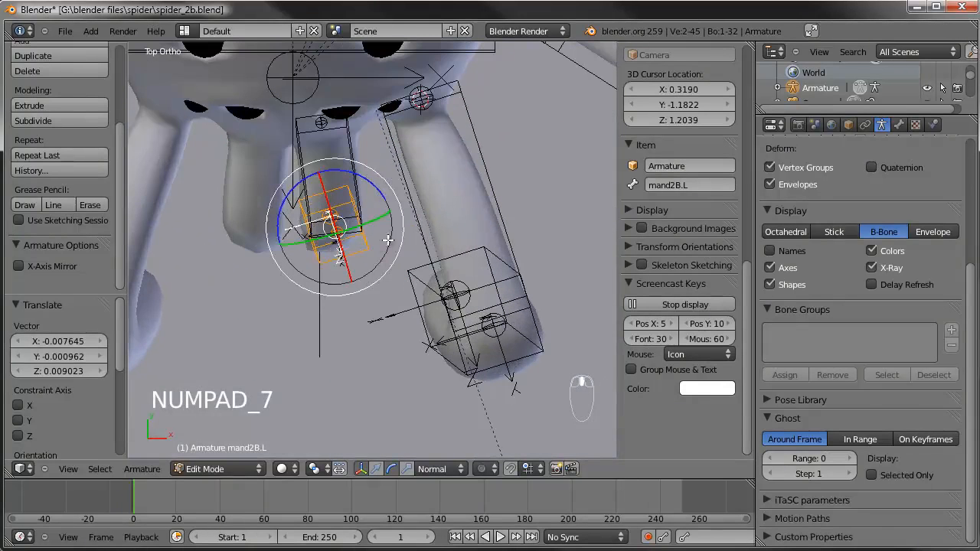
{"action": "key", "text": "ctrl+r"}
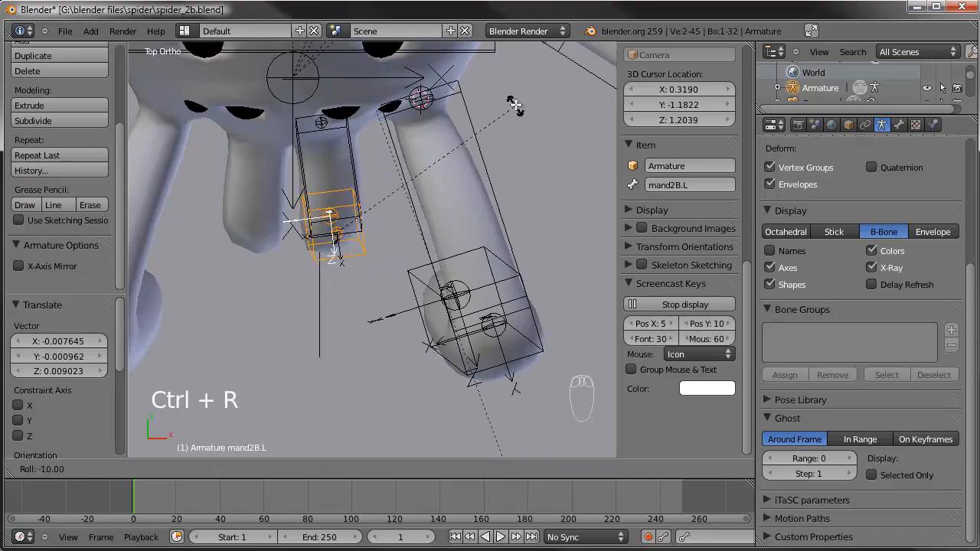
{"action": "left_click", "coordinate": [513, 98]}
Parent the upper bones of both mandibles to the head bone with Keep Offset
{"action": "scroll", "coordinate": [544, 252], "scroll_direction": "down", "scroll_amount": 5}
{"action": "key", "text": "a"}
{"action": "mouse_move", "coordinate": [456, 339]}
{"action": "middle_mouse_down"}
{"action": "mouse_move", "coordinate": [459, 280]}
{"action": "mouse_move", "coordinate": [466, 326]}
{"action": "middle_mouse_up"}
{"action": "scroll", "coordinate": [466, 327], "scroll_direction": "up", "scroll_amount": 4}
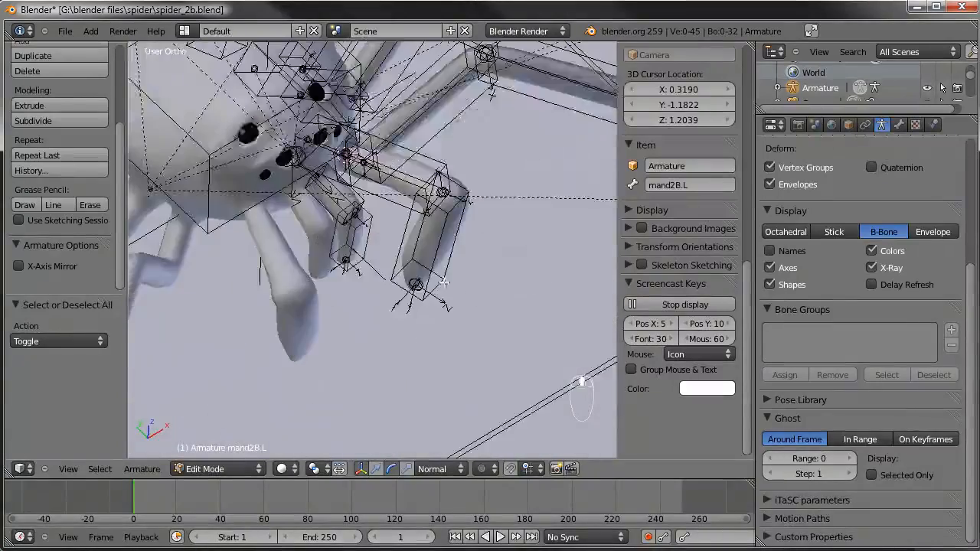
{"action": "middle_click_drag", "start_coordinate": [375, 244], "coordinate": [394, 274]}
{"action": "right_click", "coordinate": [341, 219]}
{"action": "right_click", "coordinate": [381, 194], "text": "shift"}
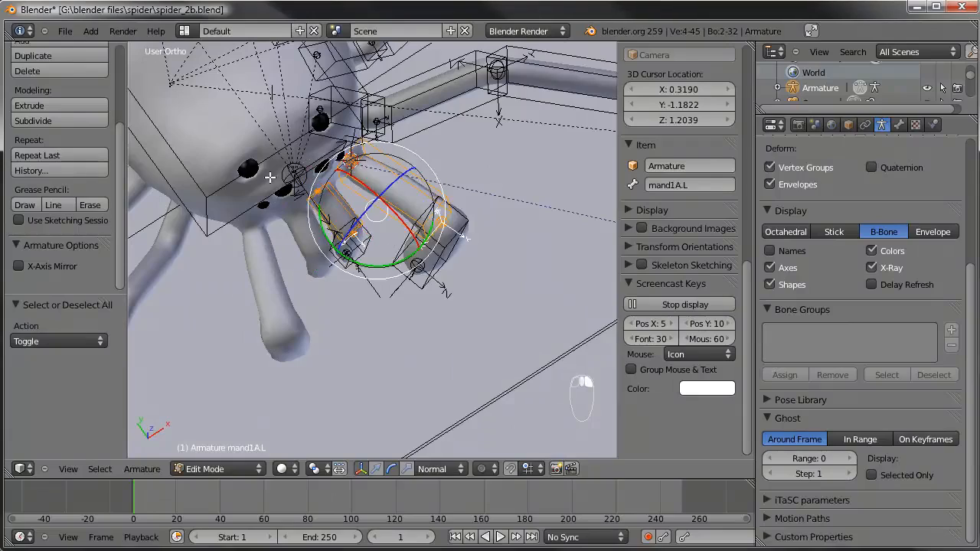
{"action": "right_click", "coordinate": [263, 203], "text": "shift"}
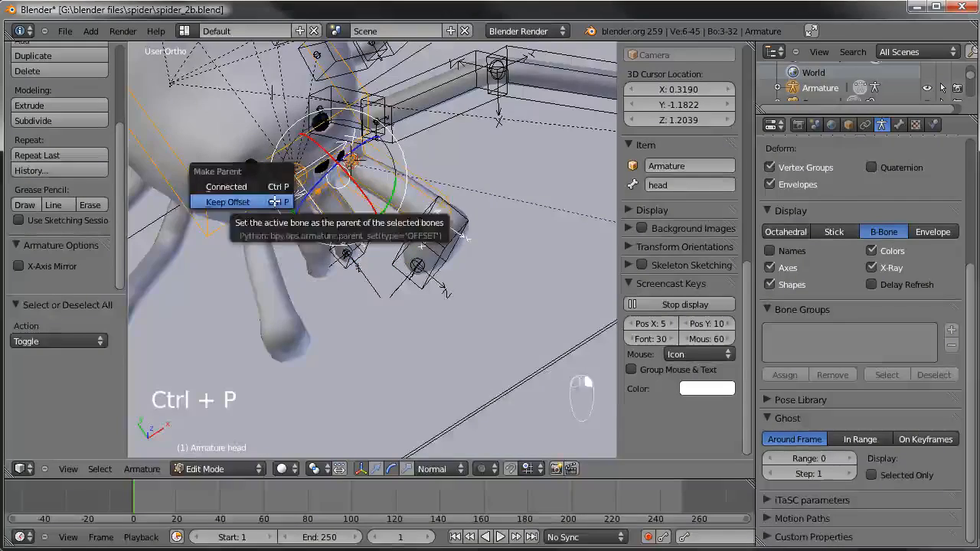
{"action": "left_click", "coordinate": [274, 202]}
{"action": "middle_click_drag", "start_coordinate": [344, 348], "coordinate": [338, 248]}
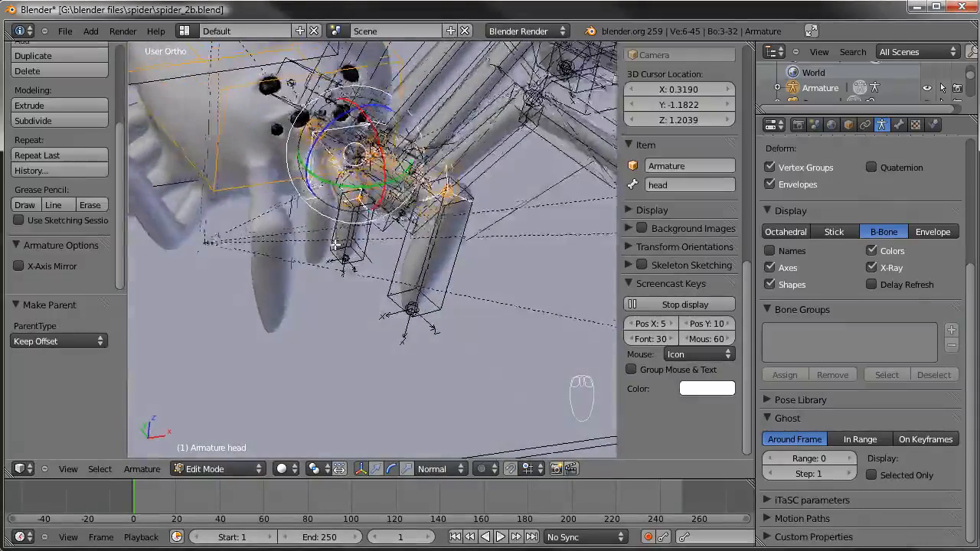
Turn off the display of the armature's bone axes and deselect all bones
{"action": "scroll", "coordinate": [433, 318], "scroll_direction": "down", "scroll_amount": 3}
{"action": "right_click", "coordinate": [420, 280]}
{"action": "scroll", "coordinate": [440, 306], "scroll_direction": "up", "scroll_amount": 2}
{"action": "middle_click_drag", "start_coordinate": [447, 237], "coordinate": [295, 325]}
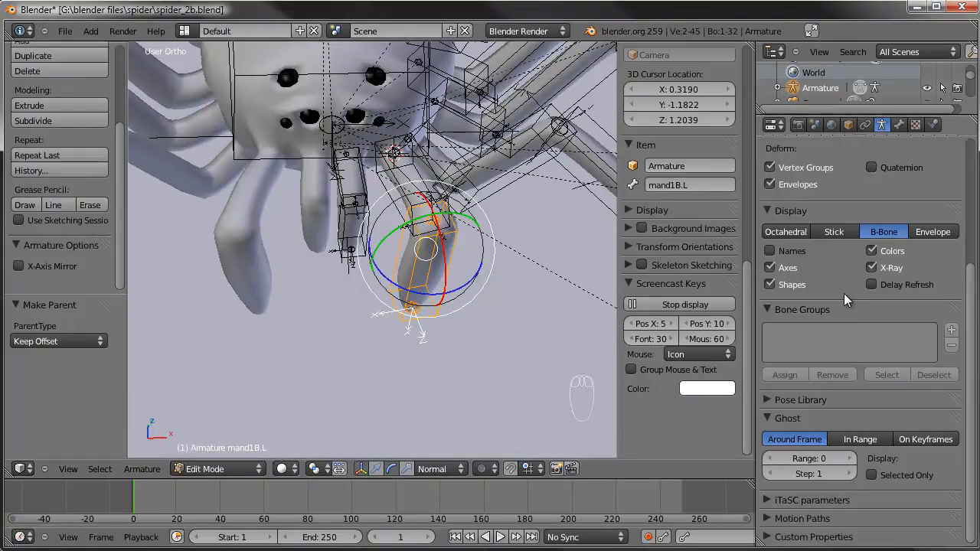
{"action": "left_click", "coordinate": [776, 269]}
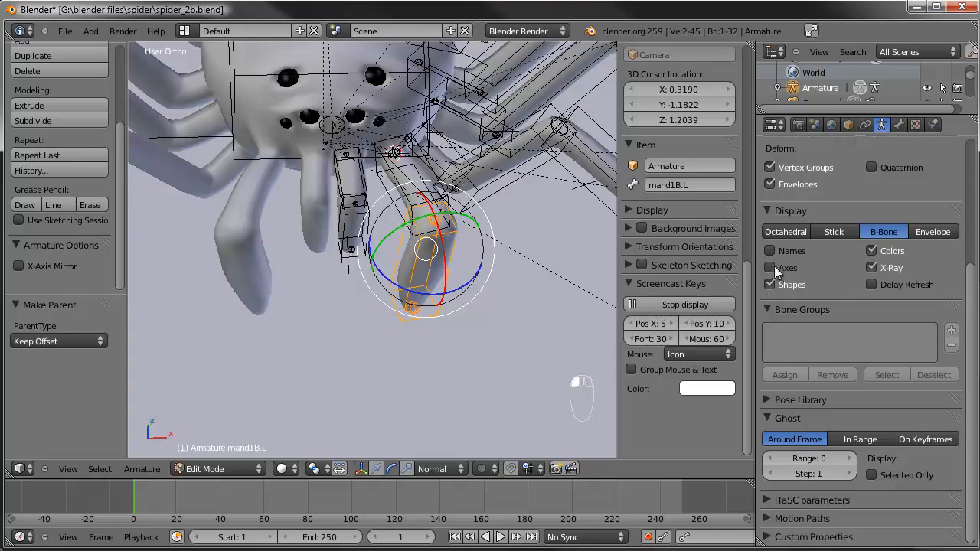
{"action": "scroll", "coordinate": [460, 302], "scroll_direction": "down", "scroll_amount": 5}
{"action": "key", "text": "a"}
{"action": "middle_click_drag", "start_coordinate": [459, 303], "coordinate": [448, 321]}
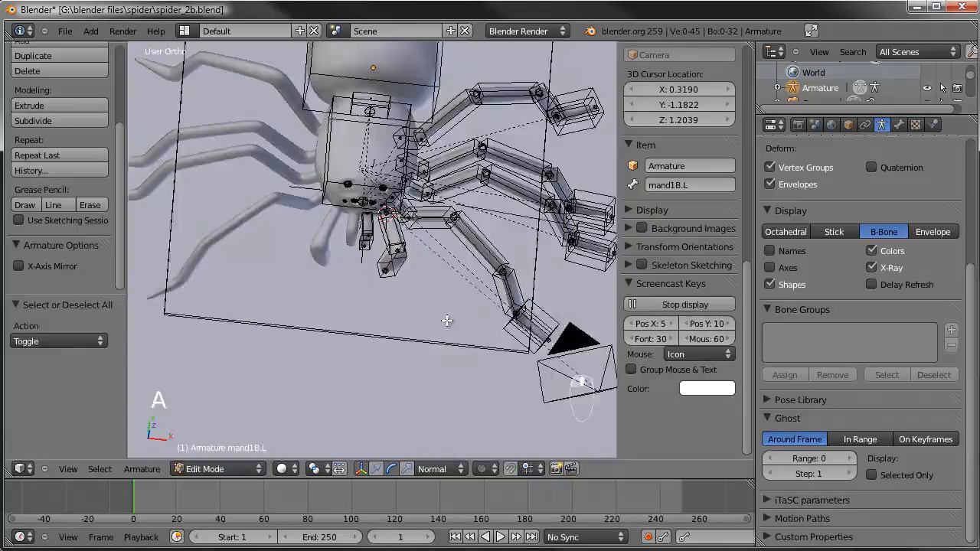
Select the head bone in top view
{"action": "key", "text": "KP_7"}
{"action": "right_click", "coordinate": [315, 140]}
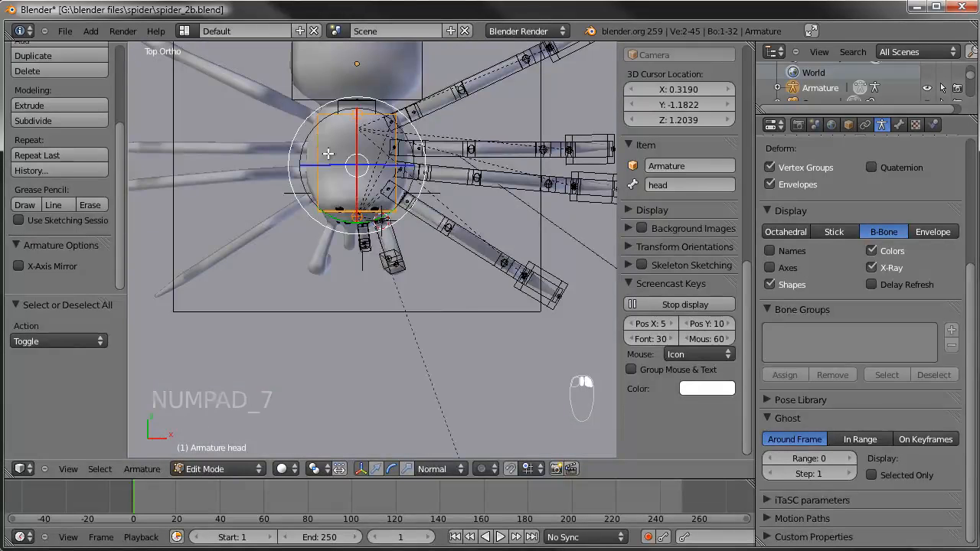
{"action": "middle_click_drag", "start_coordinate": [328, 151], "coordinate": [338, 217], "text": "shift"}
{"action": "key", "text": "shift+d"}
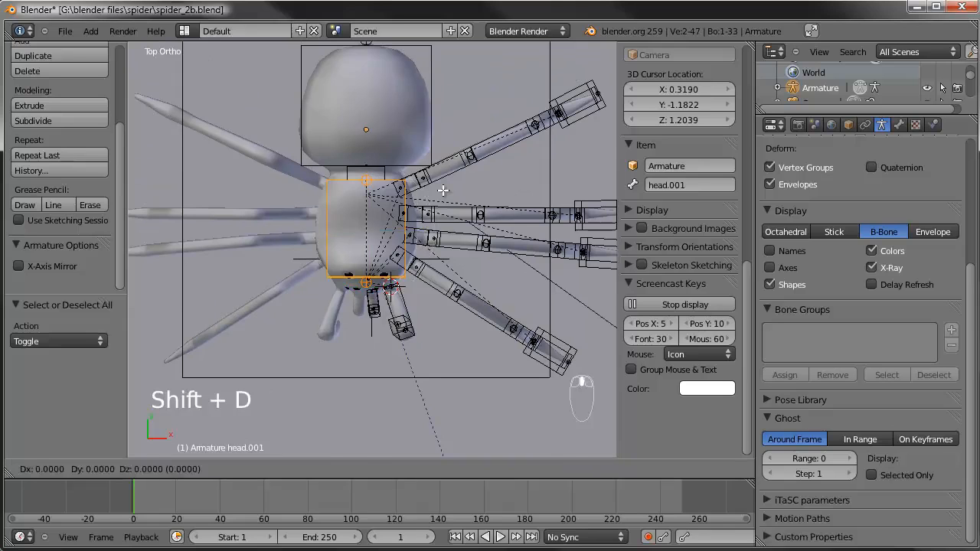
{"action": "left_click", "coordinate": [442, 190]}
{"action": "key", "text": "ctrl+z"}
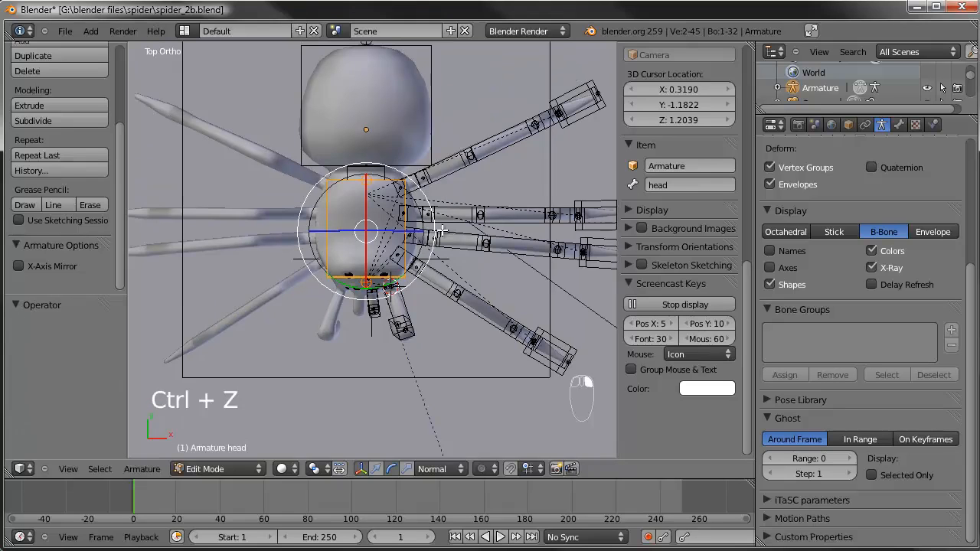
Snap the 3D cursor to the selected head bone
{"action": "key", "text": "shift+s"}
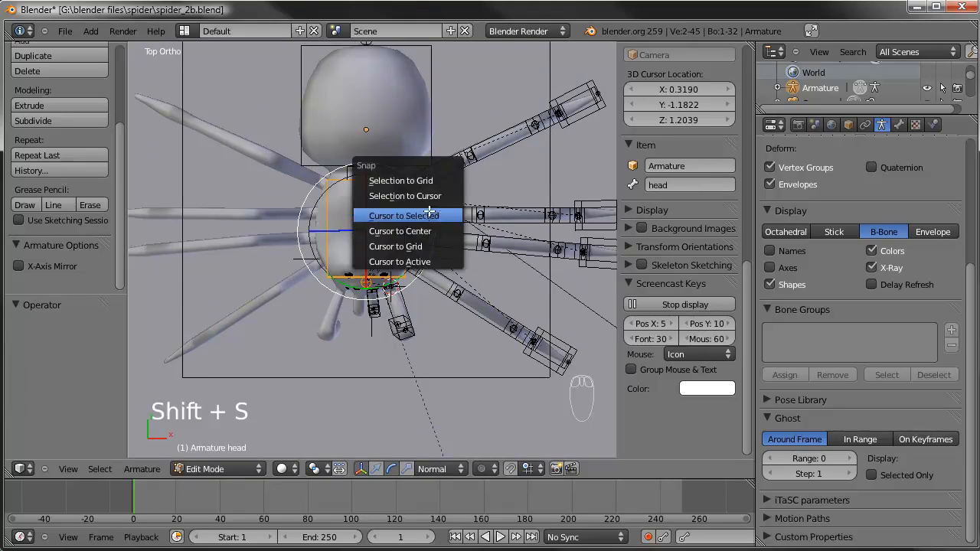
{"action": "left_click", "coordinate": [431, 215]}
{"action": "middle_click_drag", "start_coordinate": [511, 276], "coordinate": [483, 285], "text": "shift"}
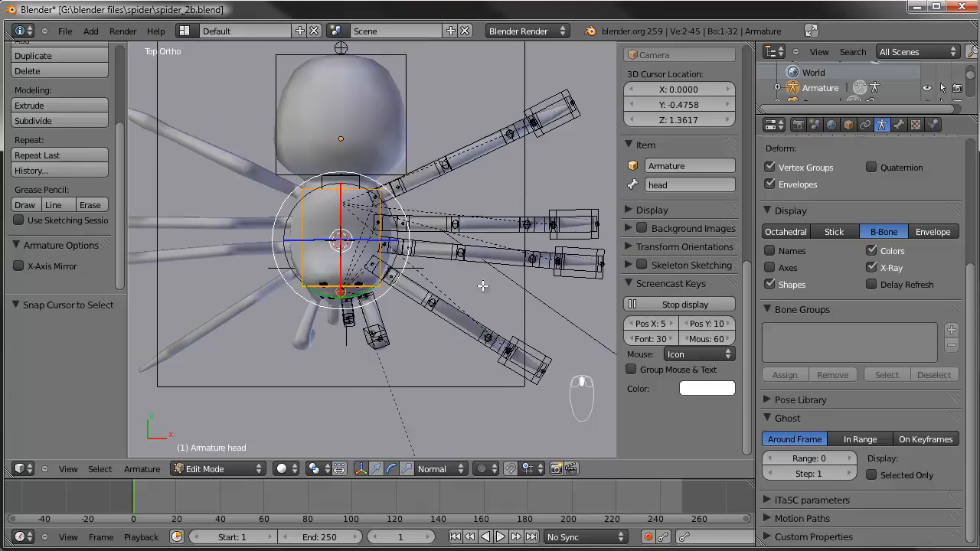
Circle-select all leg and mandible bones of the .L side and duplicate them in place
{"action": "key", "text": "a"}
{"action": "key", "text": "c"}
{"action": "mouse_move", "coordinate": [380, 329]}
{"action": "left_mouse_down"}
{"action": "mouse_move", "coordinate": [427, 299]}
{"action": "mouse_move", "coordinate": [409, 280]}
{"action": "mouse_move", "coordinate": [501, 343]}
{"action": "mouse_move", "coordinate": [593, 281]}
{"action": "mouse_move", "coordinate": [573, 208]}
{"action": "mouse_move", "coordinate": [585, 230]}
{"action": "mouse_move", "coordinate": [403, 224]}
{"action": "mouse_move", "coordinate": [407, 191]}
{"action": "mouse_move", "coordinate": [582, 100]}
{"action": "left_mouse_up"}
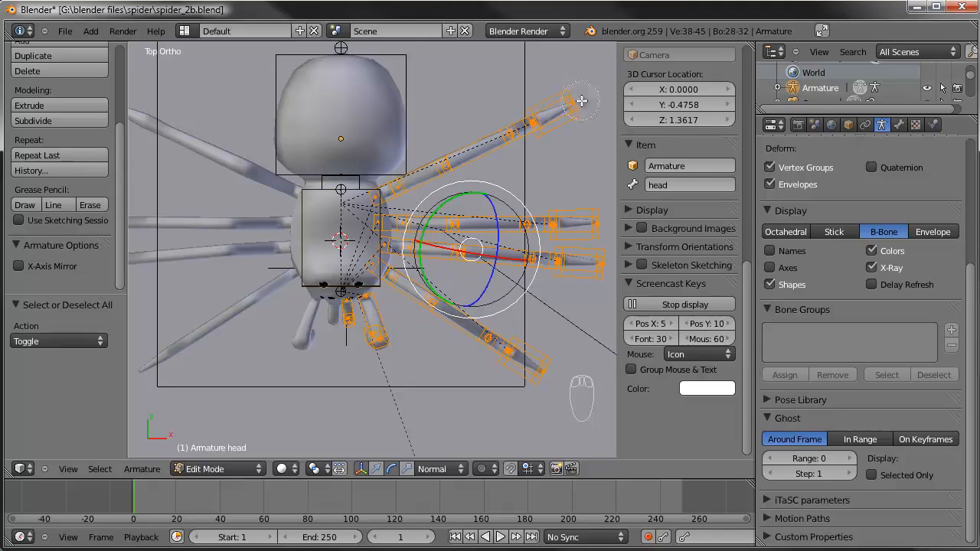
{"action": "middle_click_drag", "start_coordinate": [461, 248], "coordinate": [448, 270], "text": "shift"}
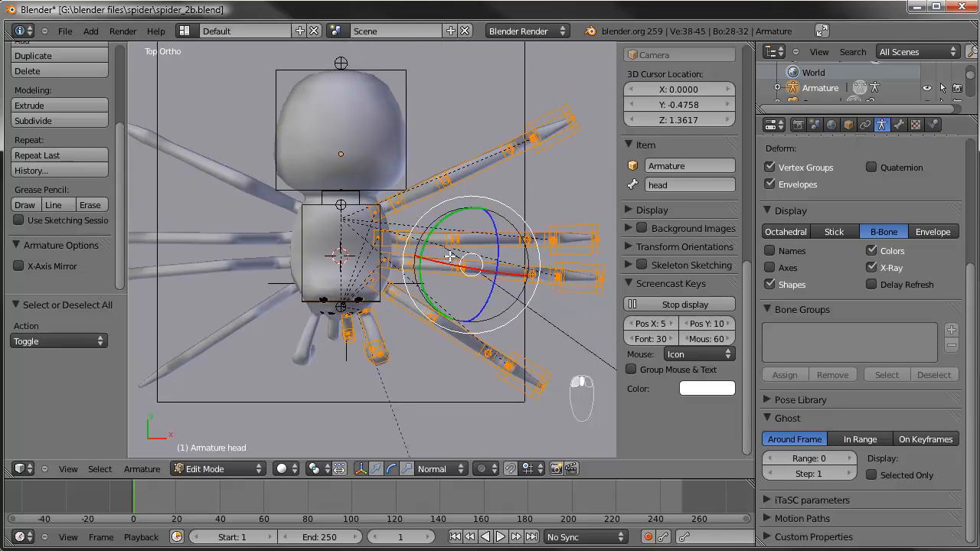
{"action": "key", "text": "shift+d"}
{"action": "right_click", "coordinate": [451, 257]}
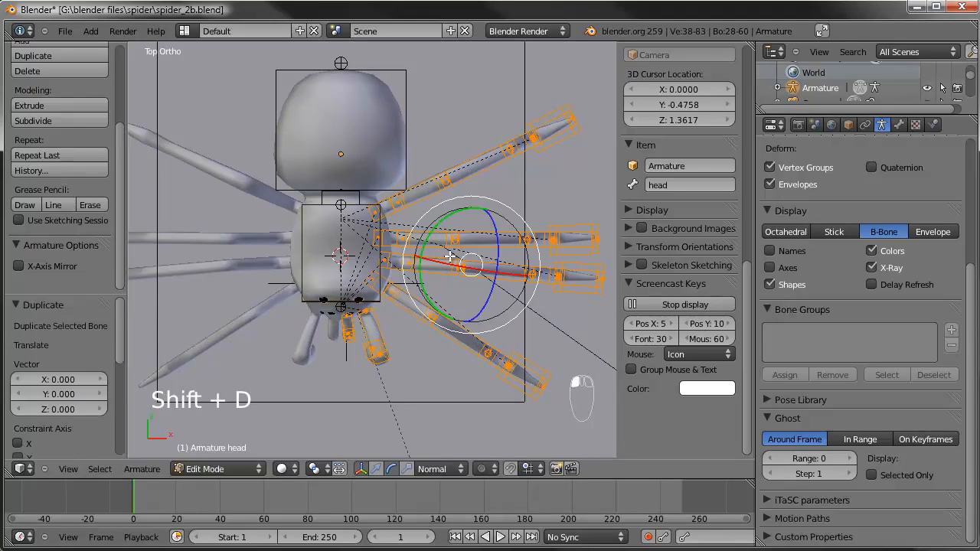
Set the pivot to the 3D cursor and mirror the duplicated bones by scaling them -1 along X
{"action": "key", "text": "period"}
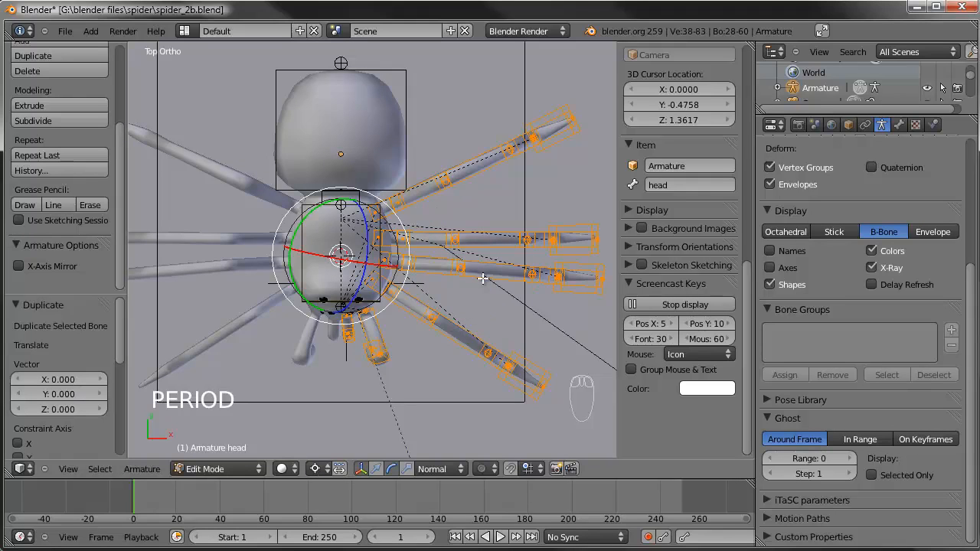
{"action": "key", "text": "s"}
{"action": "type", "text": "x"}
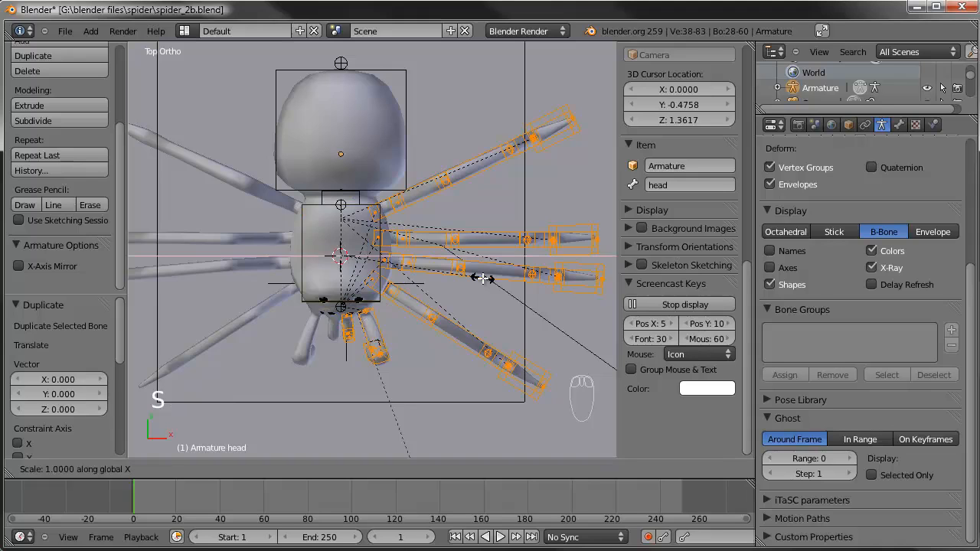
{"action": "type", "text": "-1"}
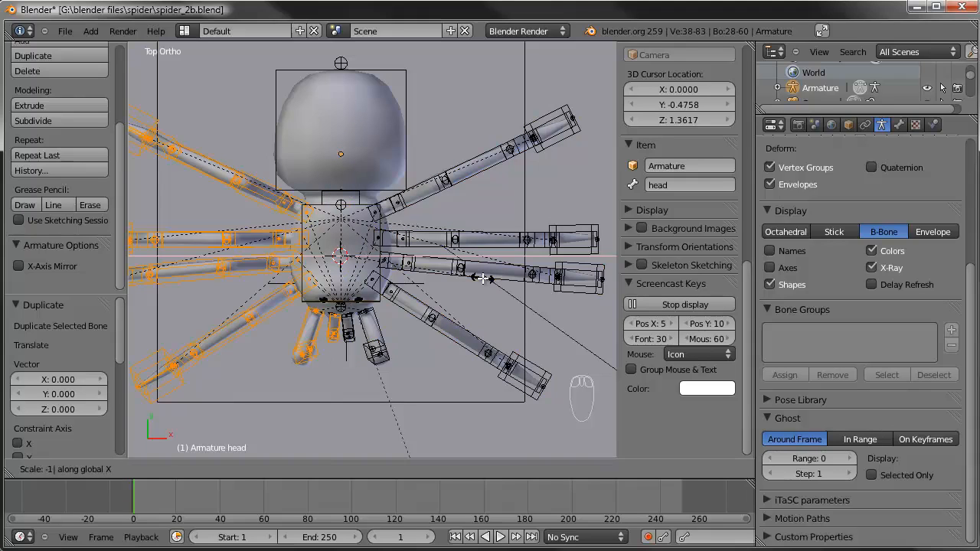
{"action": "key", "text": "Return"}
{"action": "middle_click_drag", "start_coordinate": [482, 278], "coordinate": [524, 296], "text": "shift"}
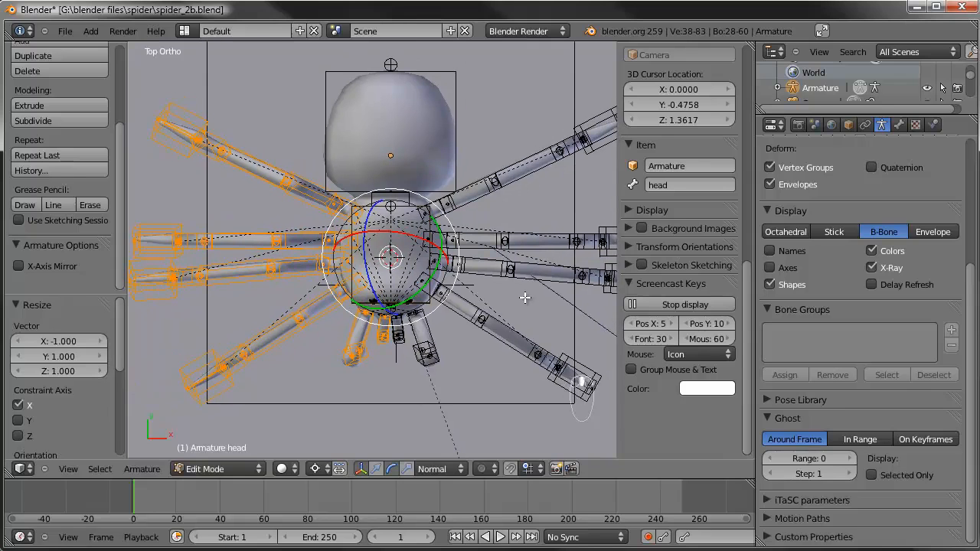
Flip the names of the mirrored bones to the .R suffix and check several of the renamed leg bones
{"action": "left_click", "coordinate": [142, 469]}
{"action": "left_click", "coordinate": [165, 210]}
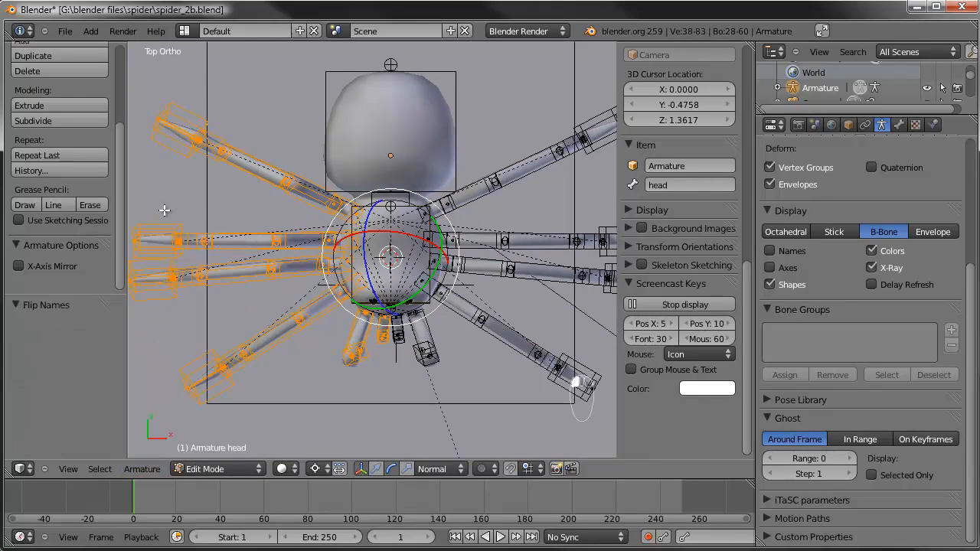
{"action": "right_click", "coordinate": [256, 176]}
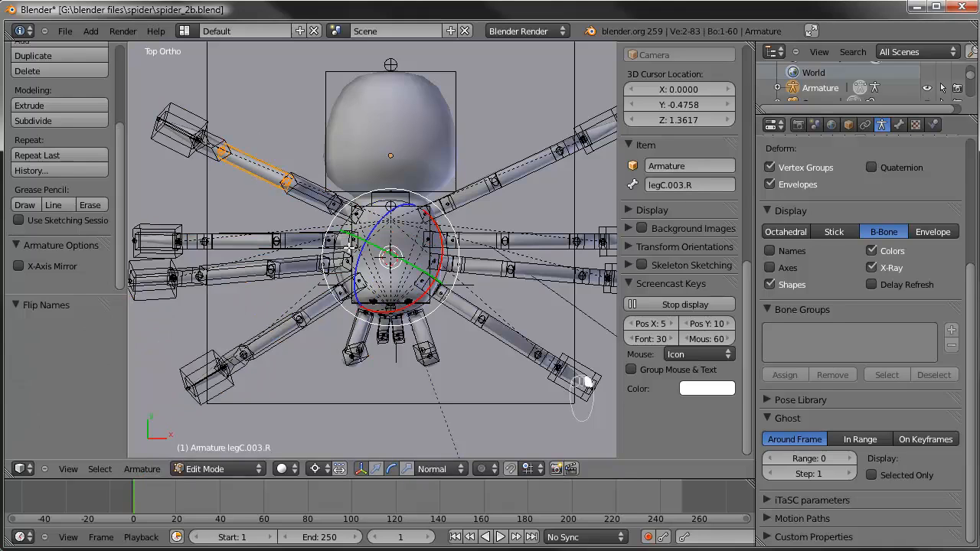
{"action": "right_click", "coordinate": [253, 274]}
{"action": "right_click", "coordinate": [264, 321]}
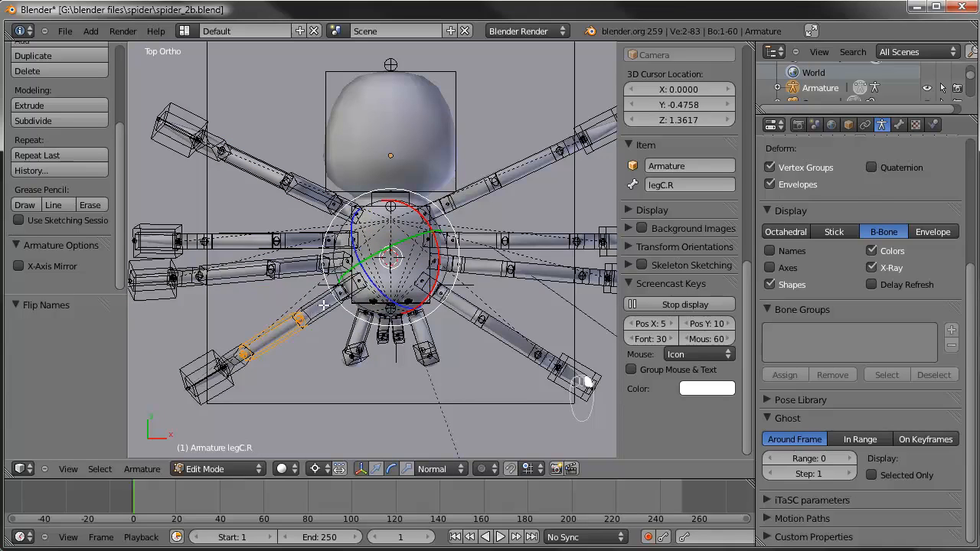
Enable X-Axis Mirror and circle-select all leg and mandible bones of the .L side
{"action": "scroll", "coordinate": [394, 348], "scroll_direction": "down", "scroll_amount": 2}
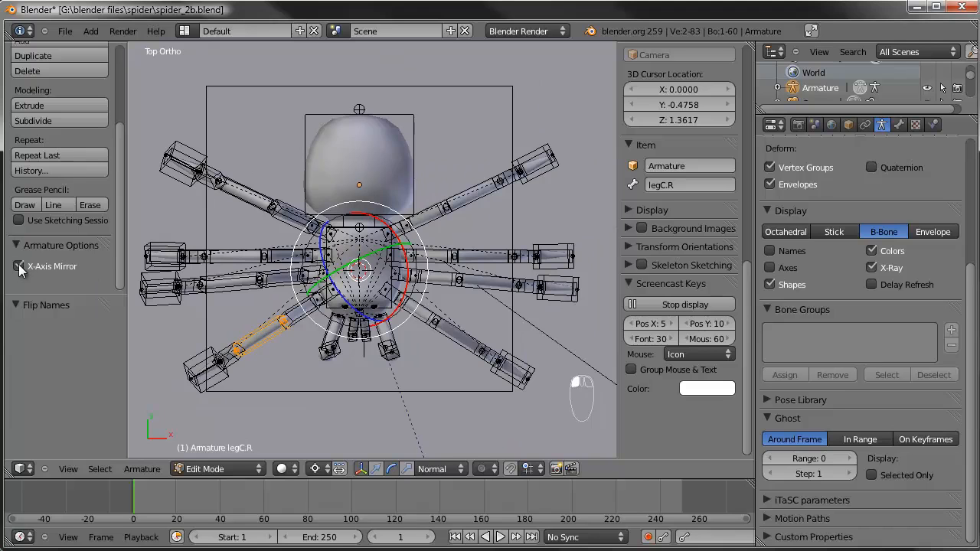
{"action": "key", "text": "a"}
{"action": "key", "text": "c"}
{"action": "left_click", "coordinate": [386, 343]}
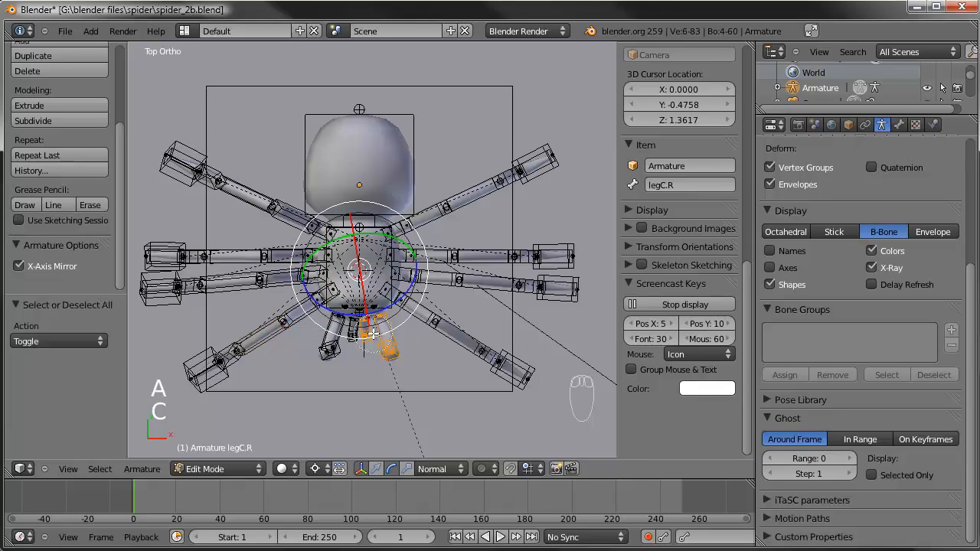
{"action": "mouse_move", "coordinate": [387, 343]}
{"action": "left_mouse_down"}
{"action": "mouse_move", "coordinate": [467, 344]}
{"action": "mouse_move", "coordinate": [536, 298]}
{"action": "mouse_move", "coordinate": [452, 262]}
{"action": "mouse_move", "coordinate": [427, 264]}
{"action": "mouse_move", "coordinate": [549, 170]}
{"action": "mouse_move", "coordinate": [528, 262]}
{"action": "left_mouse_up"}
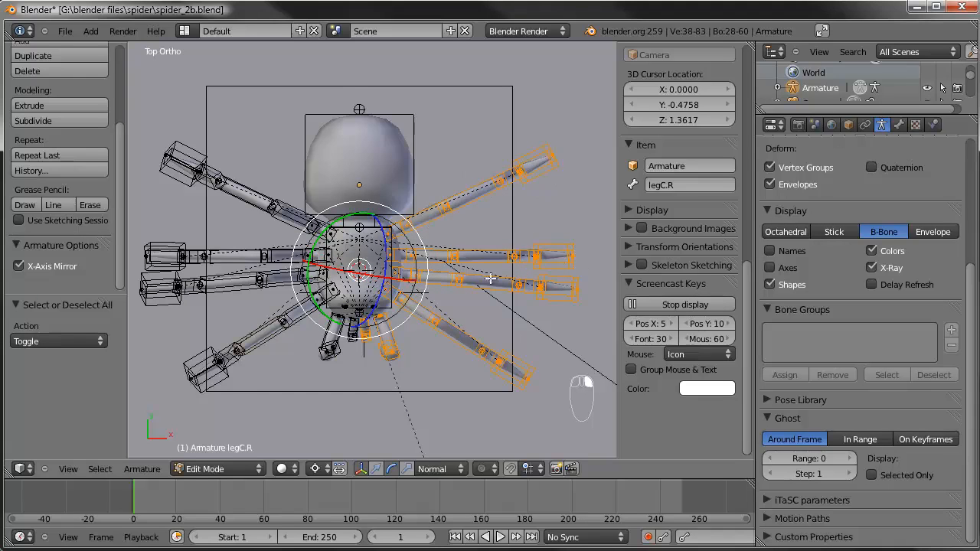
Apply a bone roll of 0 to the selected .L bones so the roll is mirrored to the .R side
{"action": "middle_click_drag", "start_coordinate": [410, 369], "coordinate": [428, 370], "text": "shift"}
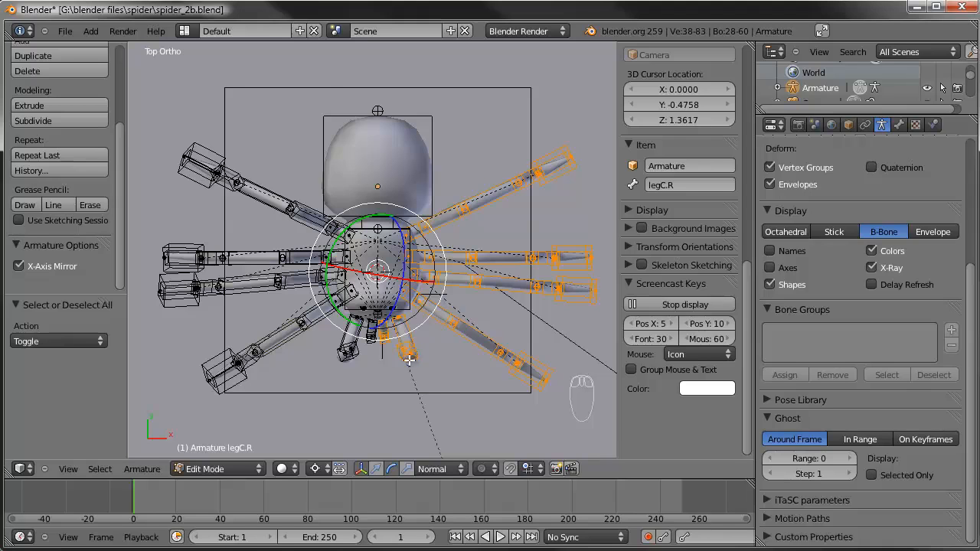
{"action": "scroll", "coordinate": [395, 357], "scroll_direction": "up", "scroll_amount": 2}
{"action": "scroll", "coordinate": [455, 385], "scroll_direction": "down", "scroll_amount": 1}
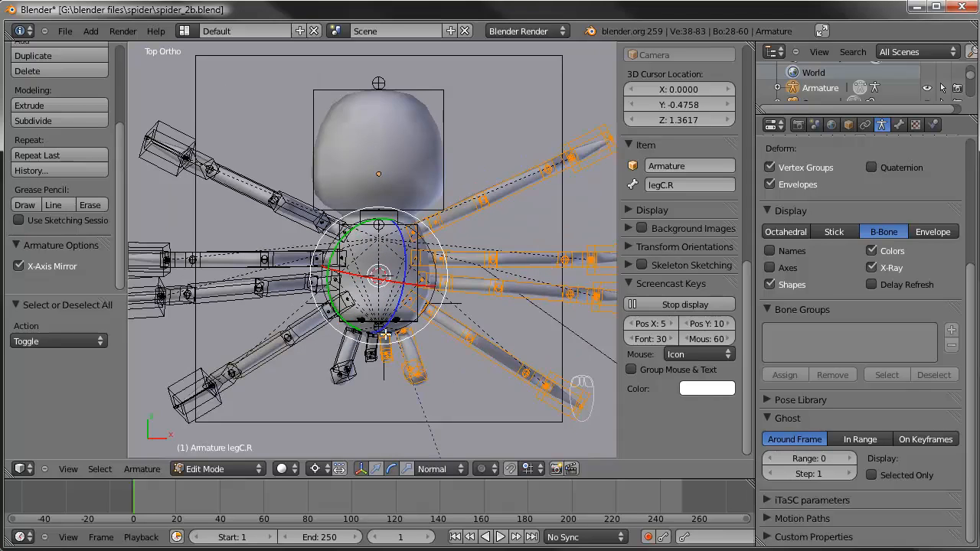
{"action": "middle_click_drag", "start_coordinate": [445, 360], "coordinate": [447, 330], "text": "shift"}
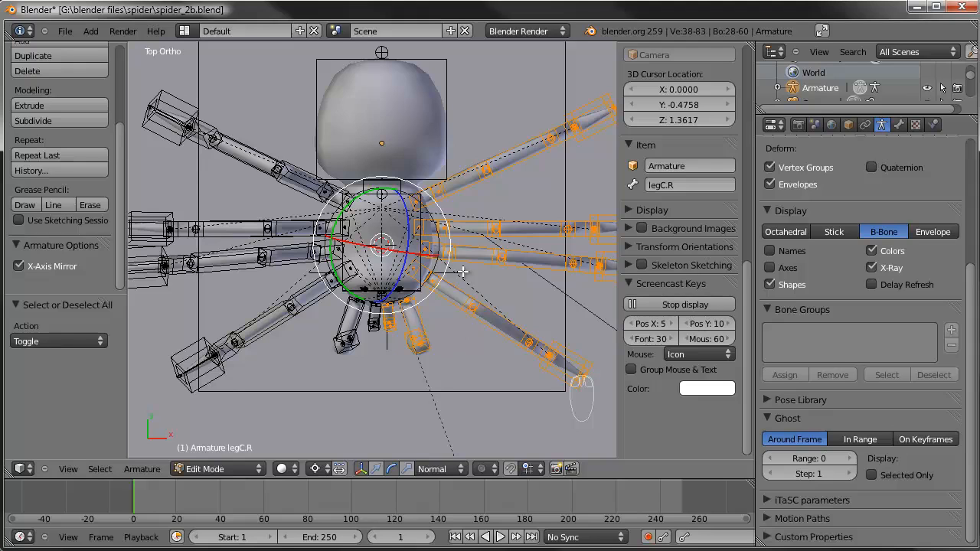
{"action": "key", "text": "ctrl+r"}
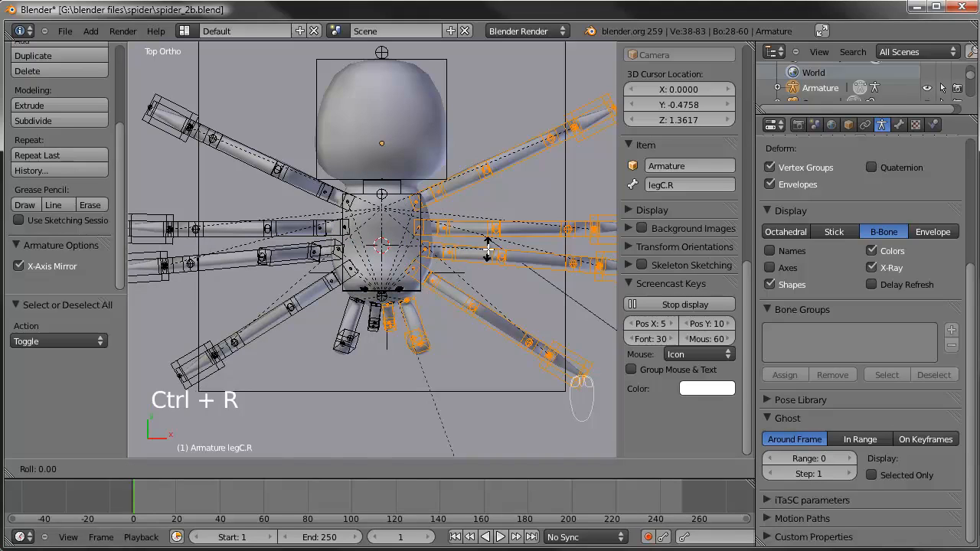
{"action": "left_click", "coordinate": [487, 249]}
Recalculate the roll of the inner two bones of the three rear .R legs to the Z axis
{"action": "middle_click_drag", "start_coordinate": [406, 355], "coordinate": [431, 323]}
{"action": "right_click", "coordinate": [324, 257]}
{"action": "right_click", "coordinate": [303, 264], "text": "shift"}
{"action": "right_click", "coordinate": [328, 238], "text": "shift"}
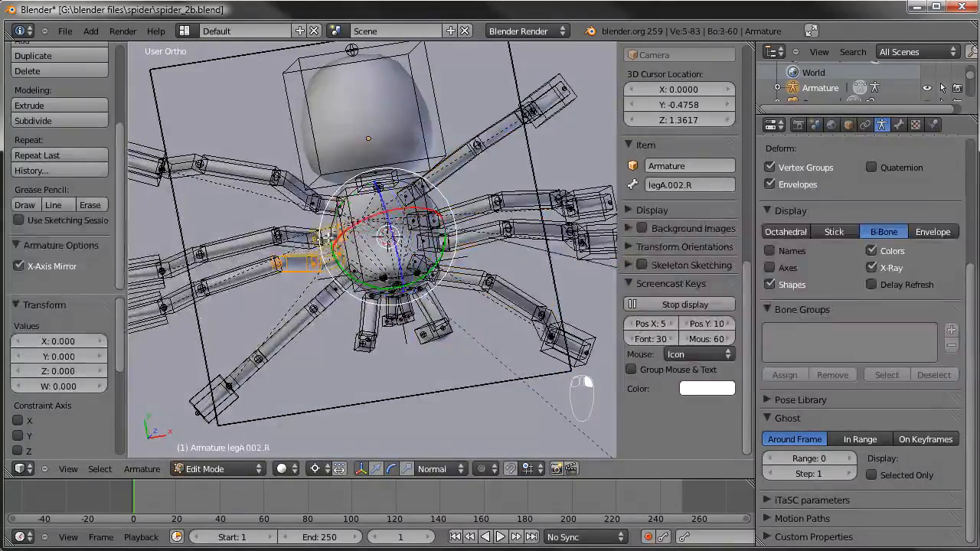
{"action": "right_click", "coordinate": [301, 236], "text": "shift"}
{"action": "right_click", "coordinate": [325, 204], "text": "shift"}
{"action": "right_click", "coordinate": [299, 202], "text": "shift"}
{"action": "key", "text": "ctrl+n"}
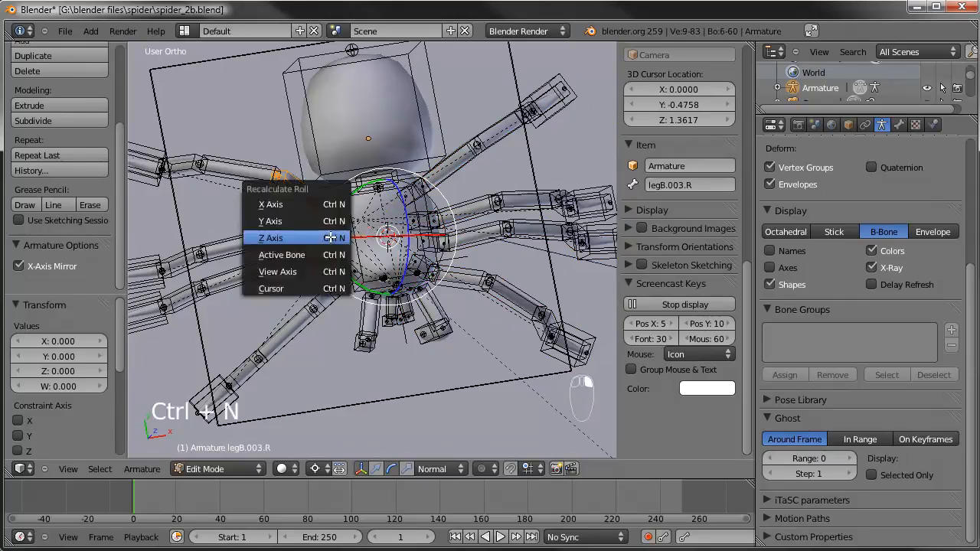
{"action": "left_click", "coordinate": [329, 237]}
{"action": "key", "text": "KP_7"}
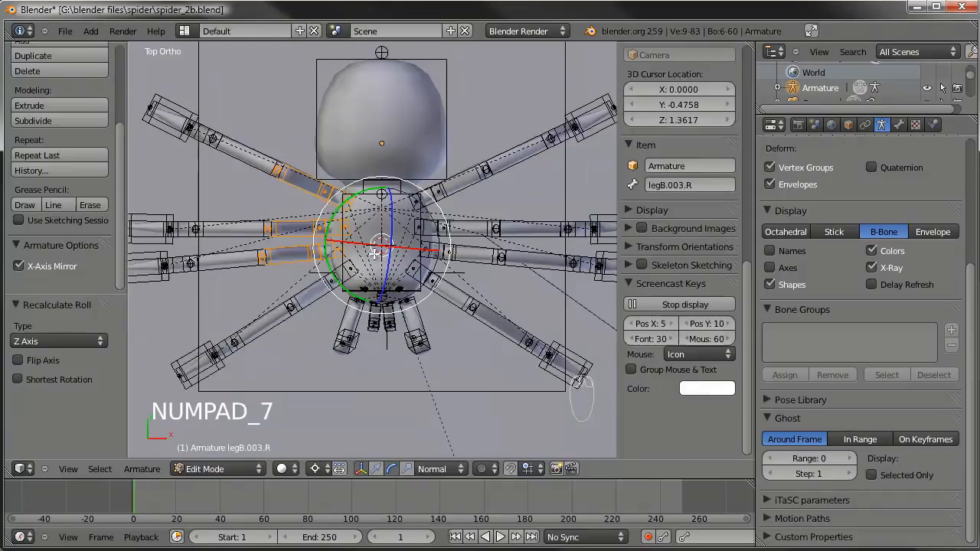
Switch the armature to Pose Mode with all bones deselected
{"action": "key", "text": "Tab"}
{"action": "key", "text": "a"}
{"action": "key", "text": "a"}
{"action": "middle_click_drag", "start_coordinate": [374, 258], "coordinate": [356, 315]}
{"action": "scroll", "coordinate": [356, 315], "scroll_direction": "up", "scroll_amount": 4}
Try moving the head bone and trackball-rotating the thorax bone to test how the mirrored rig follows
{"action": "right_click", "coordinate": [409, 221]}
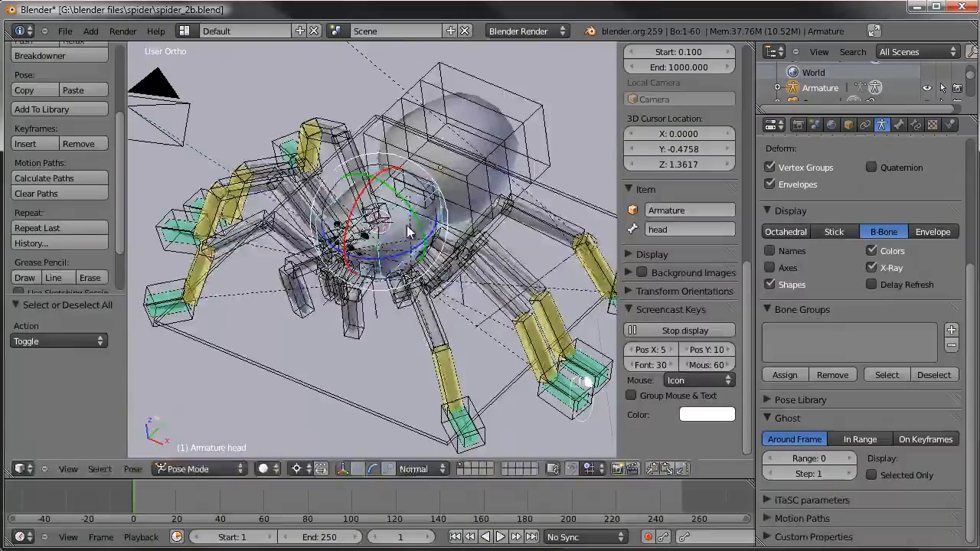
{"action": "key", "text": "g"}
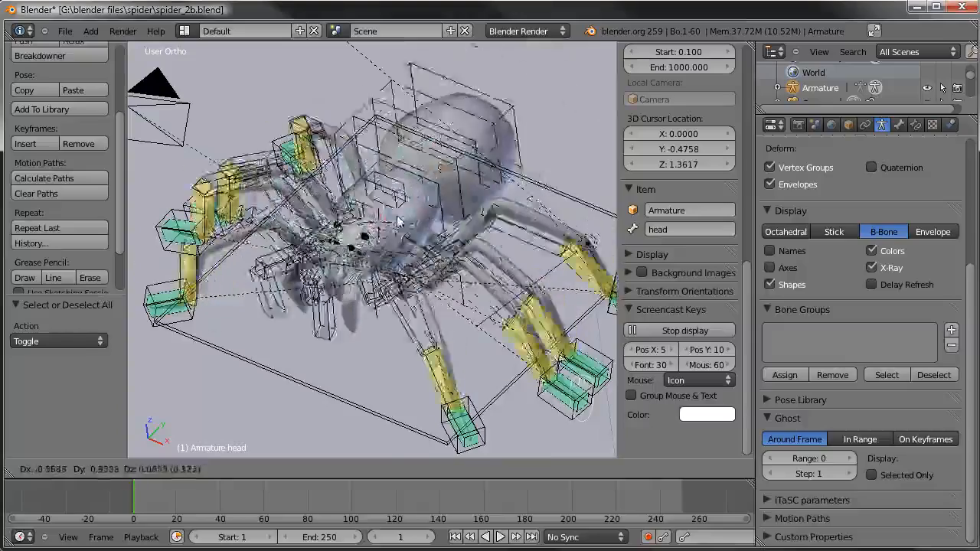
{"action": "right_click", "coordinate": [418, 229]}
{"action": "middle_click_drag", "start_coordinate": [295, 323], "coordinate": [481, 352]}
{"action": "key", "text": "g"}
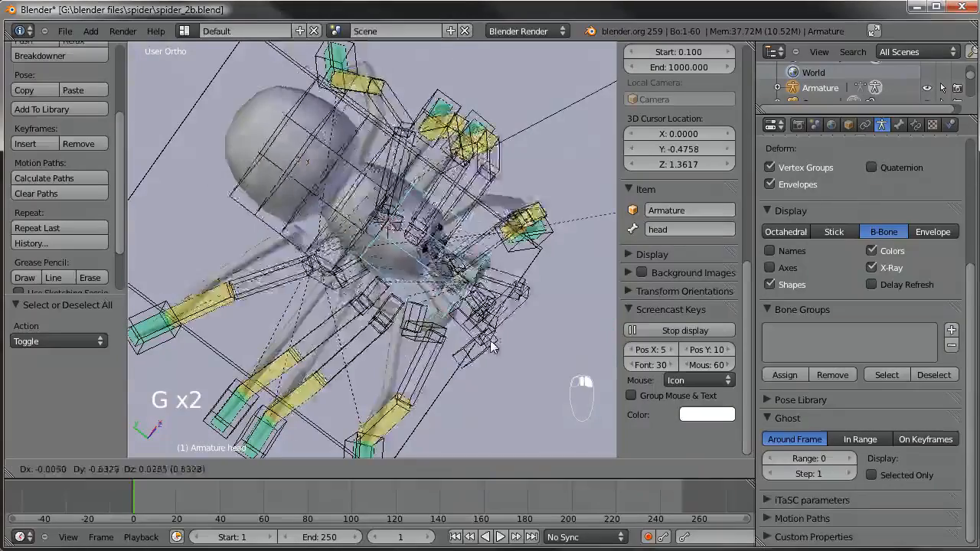
{"action": "right_click", "coordinate": [433, 297]}
{"action": "right_click", "coordinate": [315, 161]}
{"action": "key", "text": "r"}
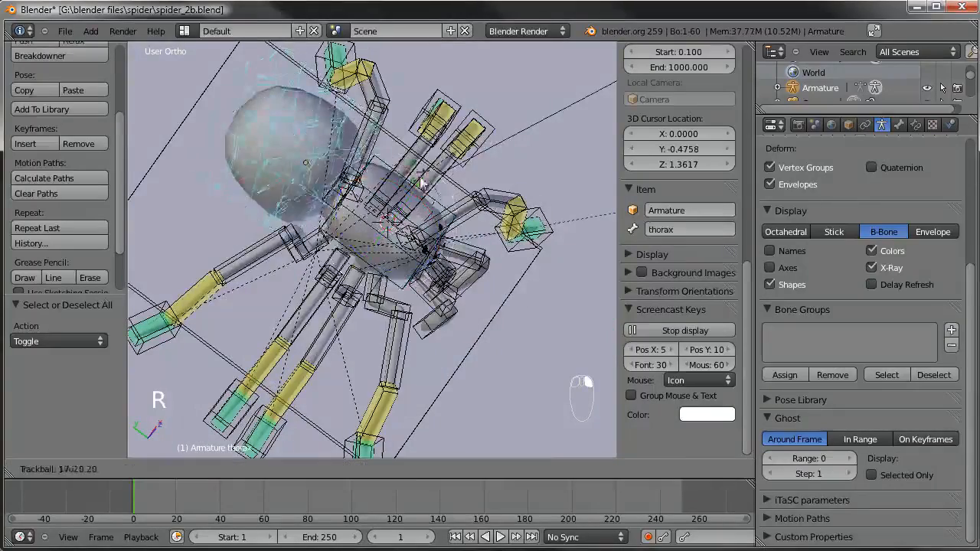
{"action": "right_click", "coordinate": [436, 201]}
Move the head bone back by about X -0.212, Y 0.645, Z -0.218 and try a trackball rotation on it
{"action": "right_click", "coordinate": [433, 218]}
{"action": "key", "text": "g"}
{"action": "left_click", "coordinate": [380, 206]}
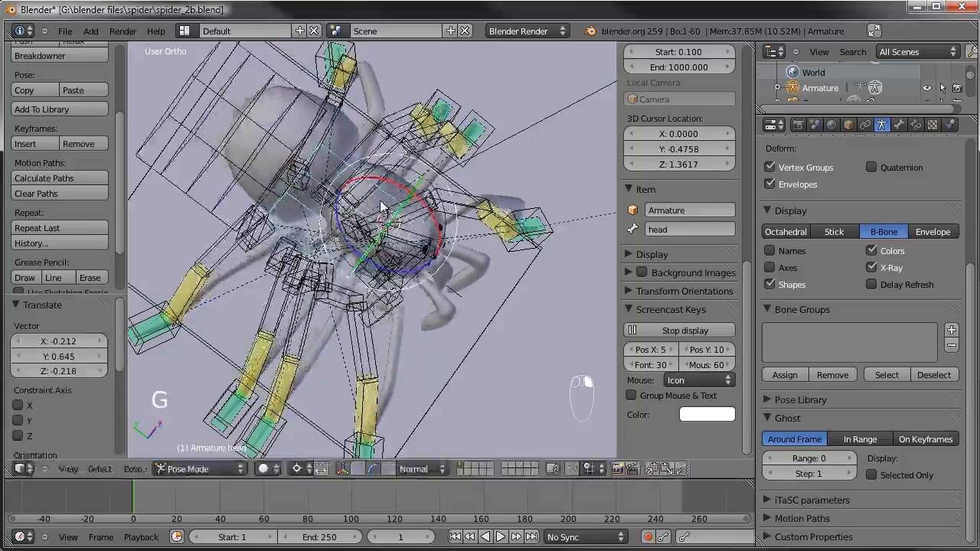
{"action": "key", "text": "r"}
{"action": "key", "text": "r"}
{"action": "right_click", "coordinate": [360, 182]}
Clear the pose rotation and location of the thorax and head bones, leaving all bones deselected
{"action": "key", "text": "a"}
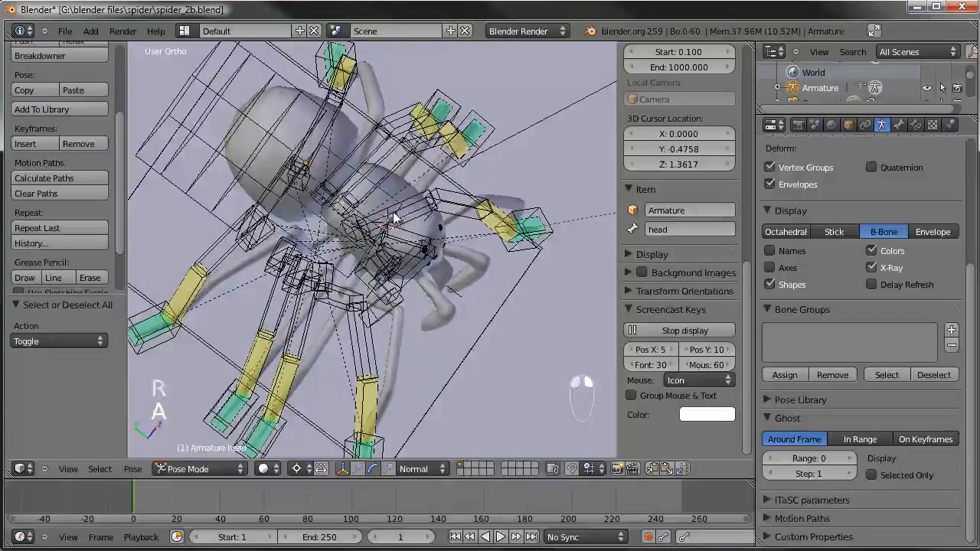
{"action": "right_click", "coordinate": [276, 124]}
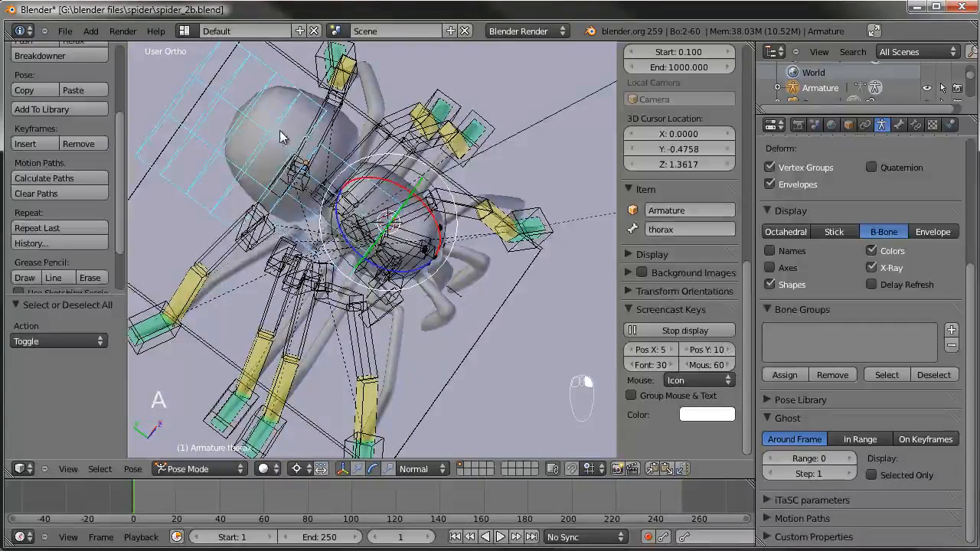
{"action": "key", "text": "alt+r"}
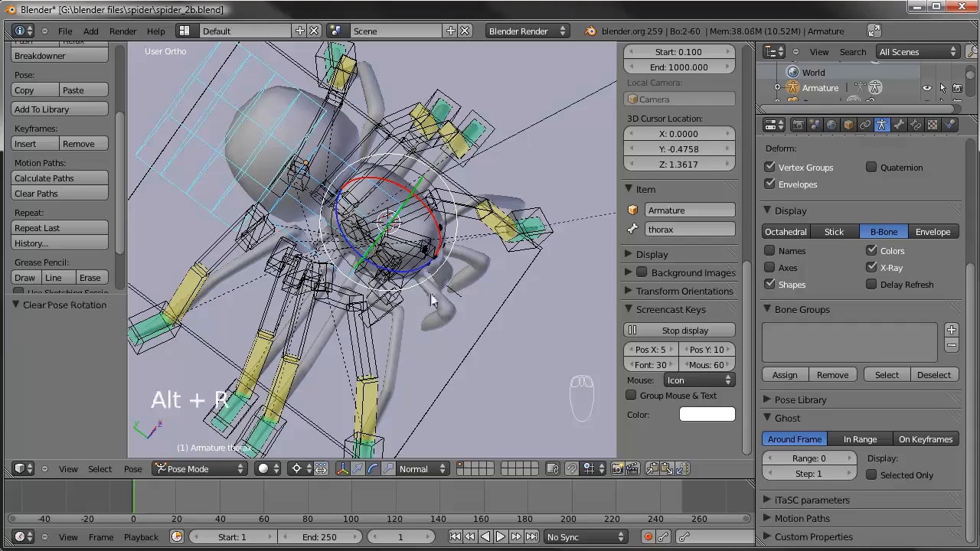
{"action": "key", "text": "alt+g"}
{"action": "key", "text": "a"}
{"action": "middle_click_drag", "start_coordinate": [503, 387], "coordinate": [369, 345]}
{"action": "middle_click_drag", "start_coordinate": [450, 320], "coordinate": [411, 291]}
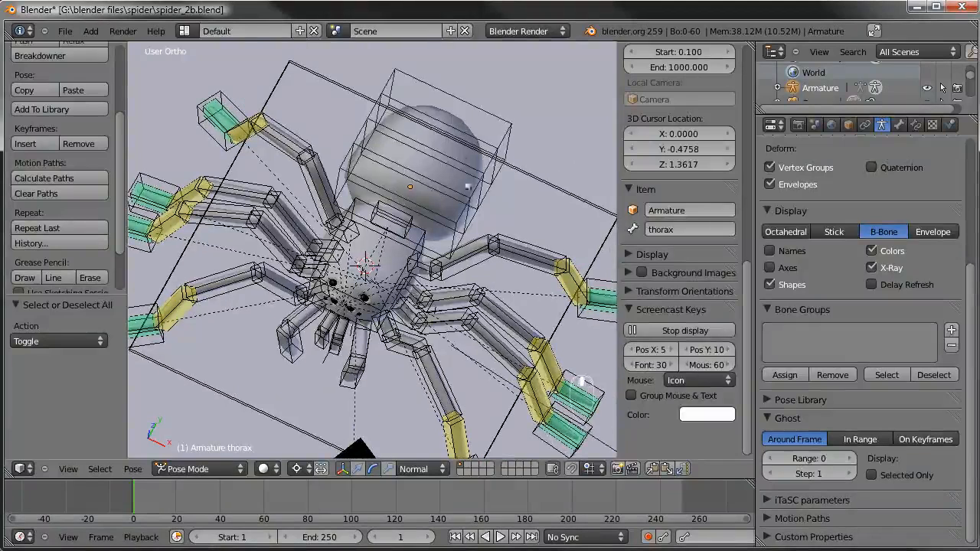
Parent the spider body mesh (Cylinder) to the armature with automatic weights
{"action": "right_click", "coordinate": [455, 109]}
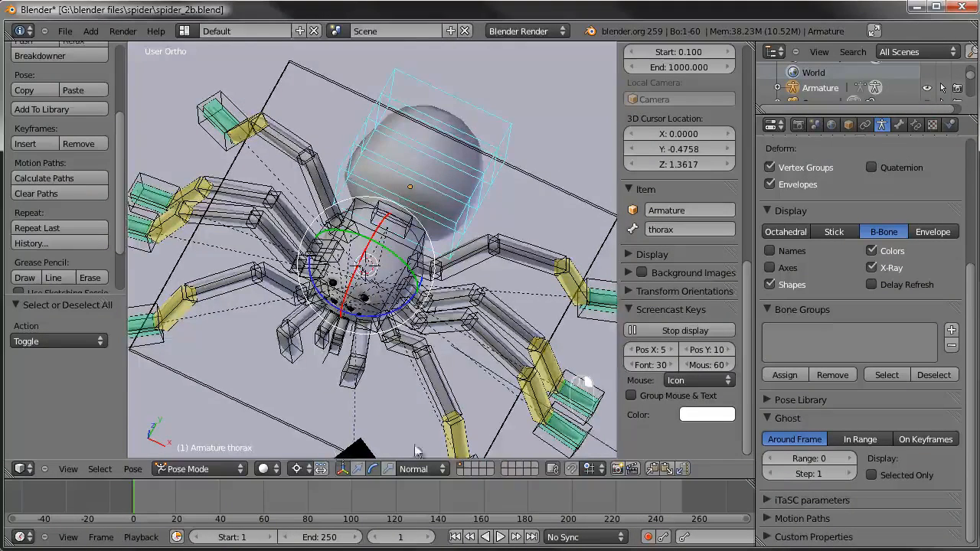
{"action": "middle_click_drag", "start_coordinate": [352, 376], "coordinate": [473, 248]}
{"action": "middle_click_drag", "start_coordinate": [327, 293], "coordinate": [431, 268]}
{"action": "right_click", "coordinate": [363, 249]}
{"action": "right_click", "coordinate": [432, 274]}
{"action": "middle_click_drag", "start_coordinate": [522, 283], "coordinate": [451, 253]}
{"action": "right_click", "coordinate": [450, 253]}
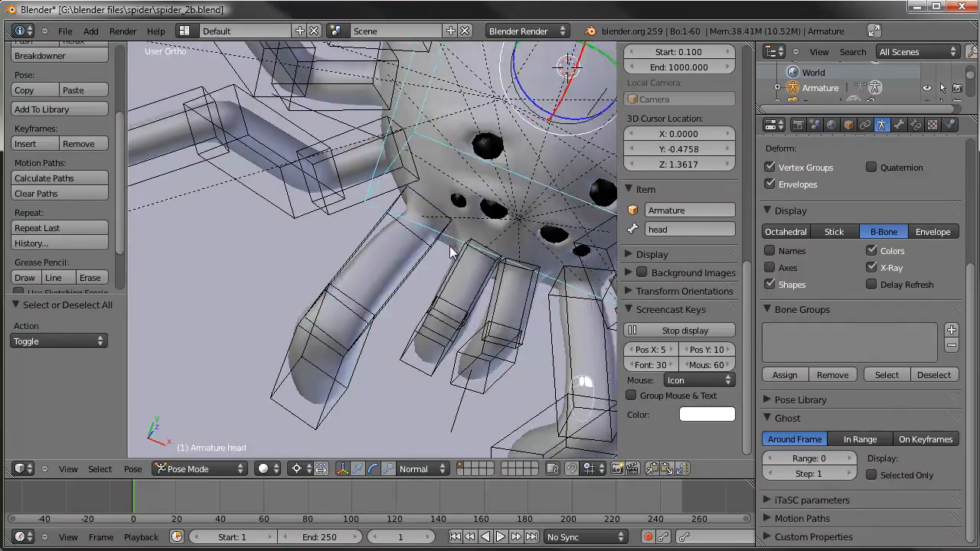
{"action": "scroll", "coordinate": [450, 246], "scroll_direction": "up", "scroll_amount": 5}
{"action": "middle_click_drag", "start_coordinate": [538, 230], "coordinate": [494, 170], "text": "shift"}
{"action": "right_click", "coordinate": [423, 255]}
{"action": "scroll", "coordinate": [425, 253], "scroll_direction": "down", "scroll_amount": 6}
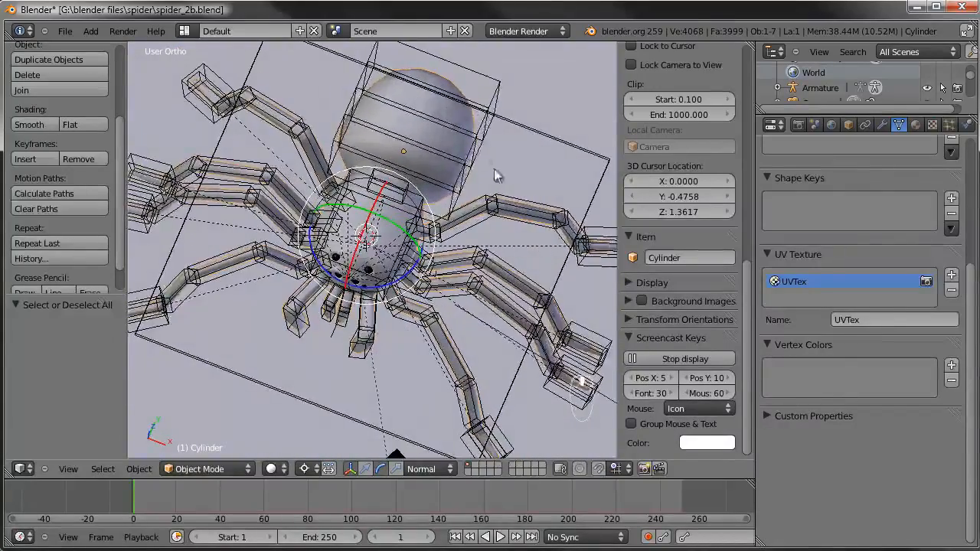
{"action": "right_click", "coordinate": [487, 232]}
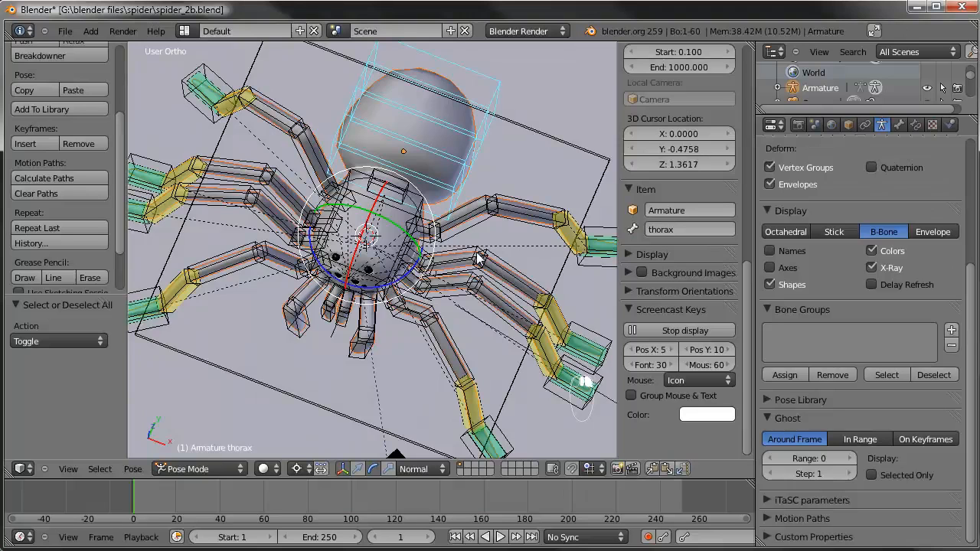
{"action": "key", "text": "ctrl+p"}
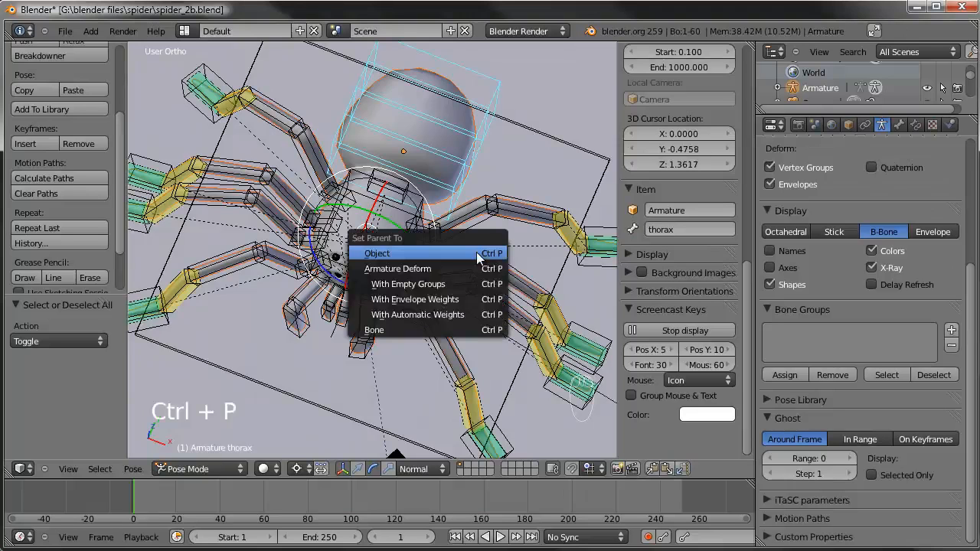
{"action": "left_click", "coordinate": [419, 314]}
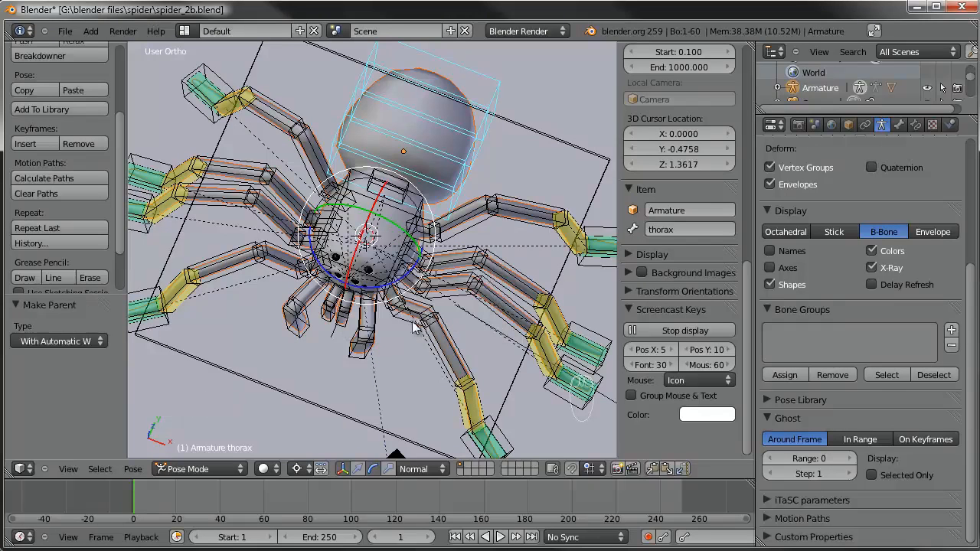
Trackball-rotate the head bone to test how the bound mesh deforms
{"action": "right_click", "coordinate": [406, 229]}
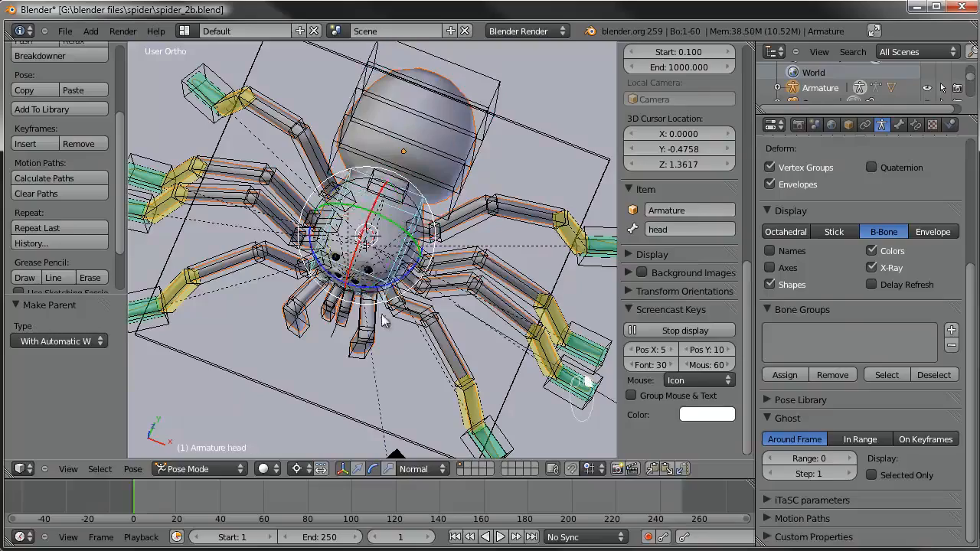
{"action": "key", "text": "r"}
{"action": "key", "text": "r"}
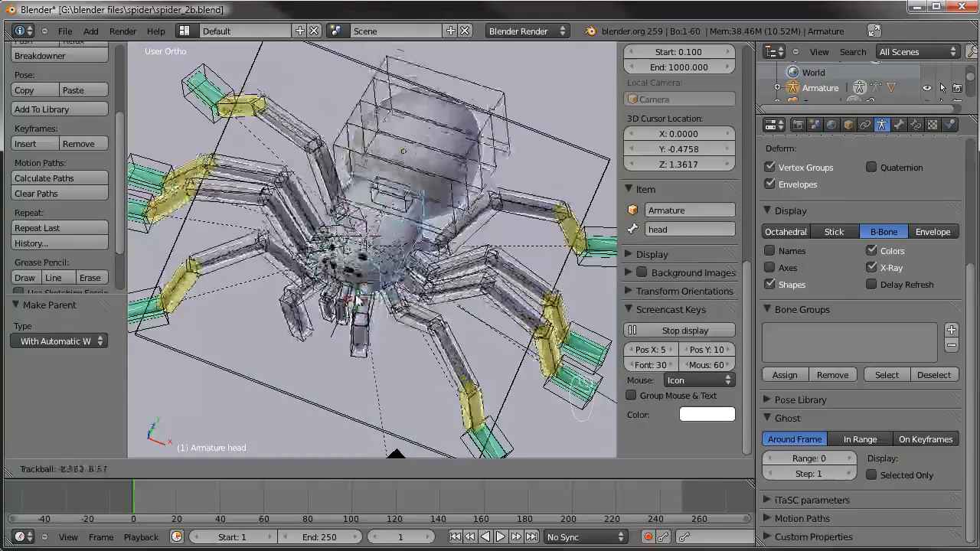
{"action": "left_click", "coordinate": [370, 287]}
Pose the spider's front body by moving the head bone and rotating it again, ending with a trackball rotation
{"action": "scroll", "coordinate": [386, 349], "scroll_direction": "up", "scroll_amount": 3}
{"action": "middle_click_drag", "start_coordinate": [382, 356], "coordinate": [434, 301]}
{"action": "key", "text": "g"}
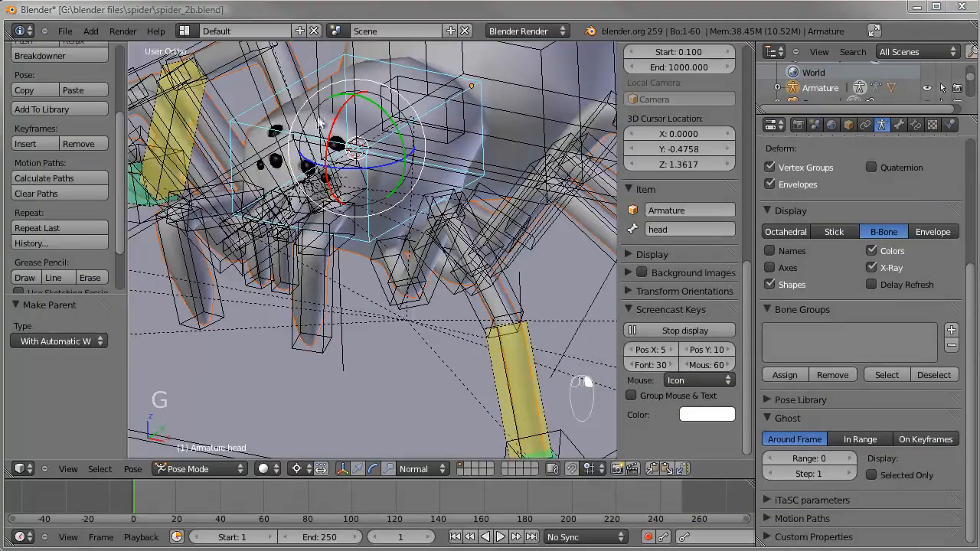
{"action": "middle_click_drag", "start_coordinate": [366, 222], "coordinate": [316, 320]}
{"action": "key", "text": "g"}
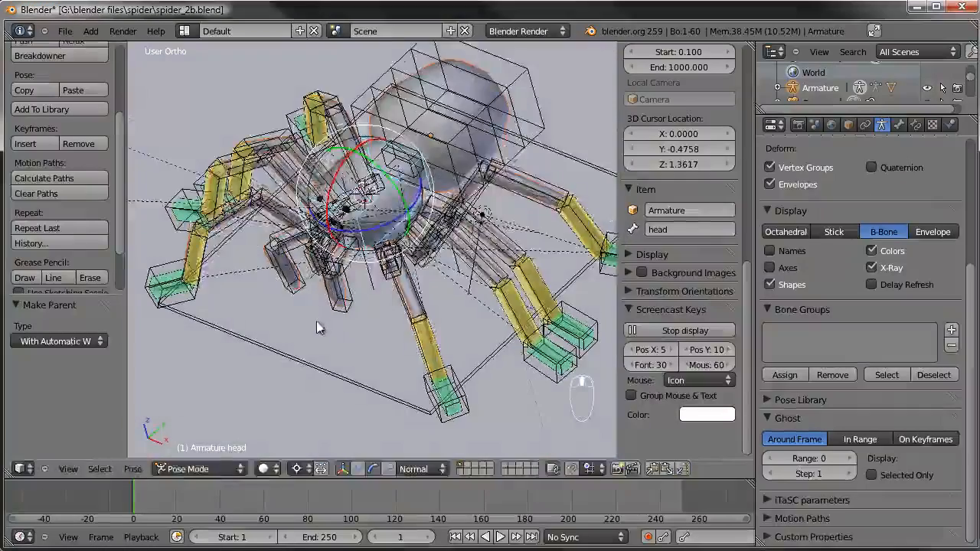
{"action": "left_click", "coordinate": [333, 331]}
{"action": "key", "text": "g"}
{"action": "left_click", "coordinate": [310, 298]}
{"action": "key", "text": "r"}
{"action": "left_click", "coordinate": [313, 319]}
{"action": "key", "text": "r"}
{"action": "key", "text": "r"}
{"action": "left_click", "coordinate": [436, 197]}
Rotate the thorax bone to raise the abdomen by about 36.7°
{"action": "right_click", "coordinate": [459, 111]}
{"action": "key", "text": "r"}
{"action": "right_click", "coordinate": [463, 105]}
{"action": "key", "text": "r"}
{"action": "key", "text": "r"}
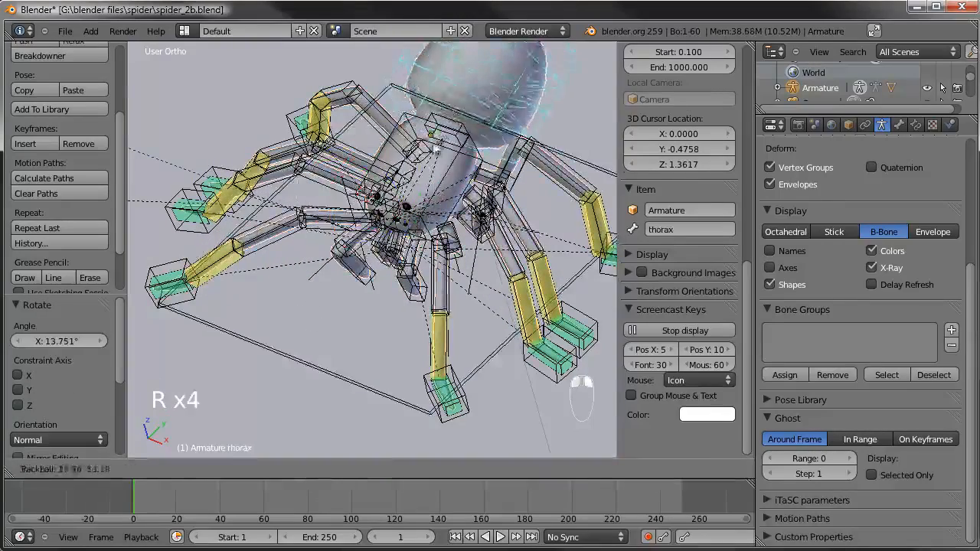
{"action": "left_click", "coordinate": [438, 152]}
Render the posed spider from the scene camera to check the deformation, and close the render window
{"action": "middle_click_drag", "start_coordinate": [438, 152], "coordinate": [375, 270]}
{"action": "key", "text": "KP_0"}
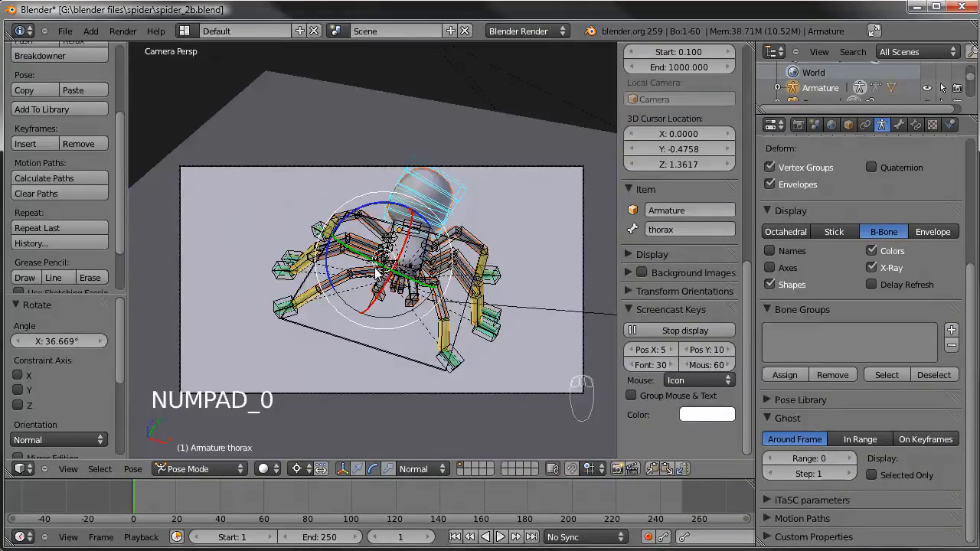
{"action": "key", "text": "F12"}
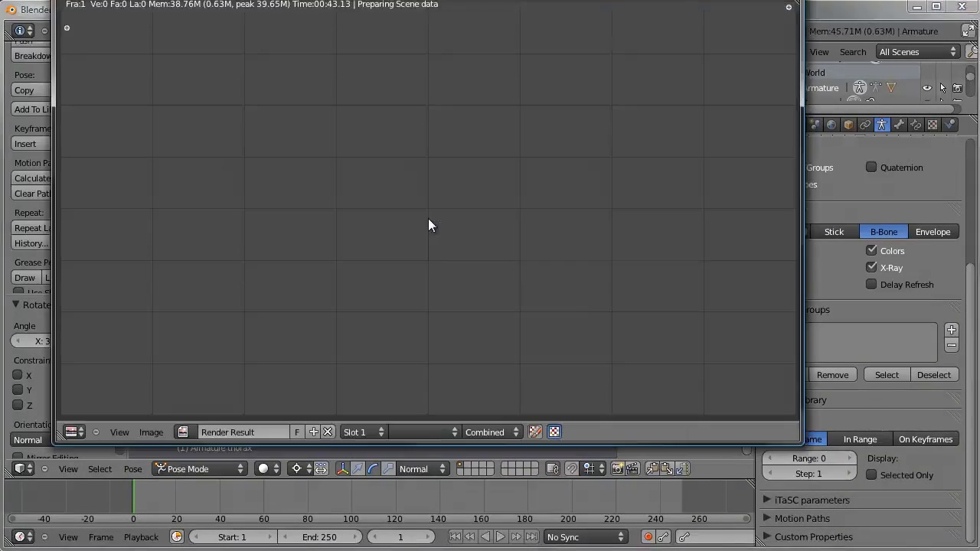
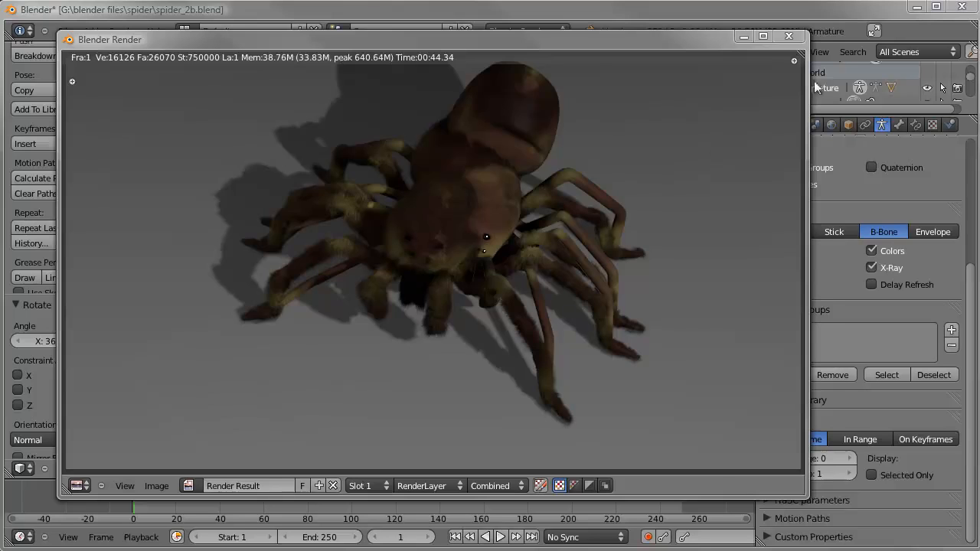
{"action": "left_click", "coordinate": [788, 36]}
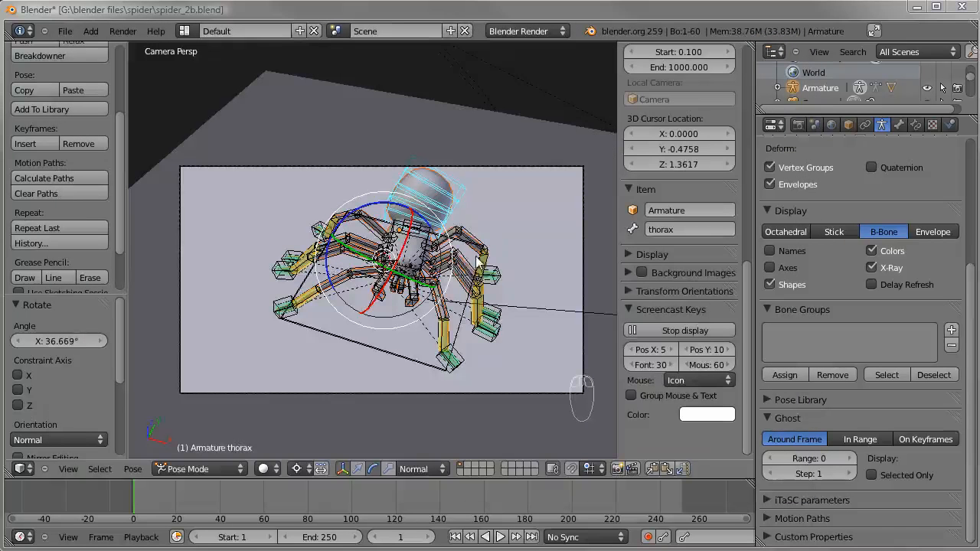
Switch the armature to Object Mode and move it together with the spider mesh to layer 11
{"action": "middle_click_drag", "start_coordinate": [484, 198], "coordinate": [400, 354]}
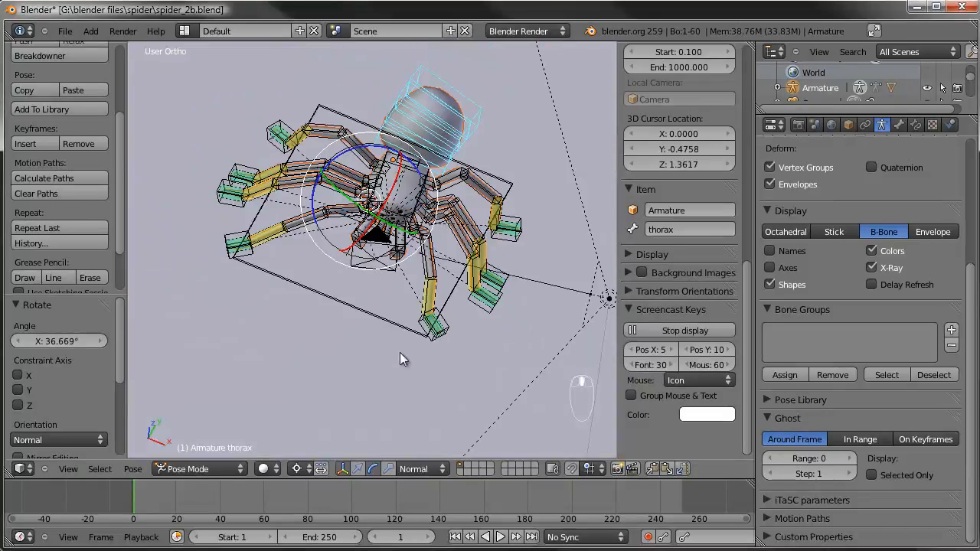
{"action": "left_click", "coordinate": [227, 468]}
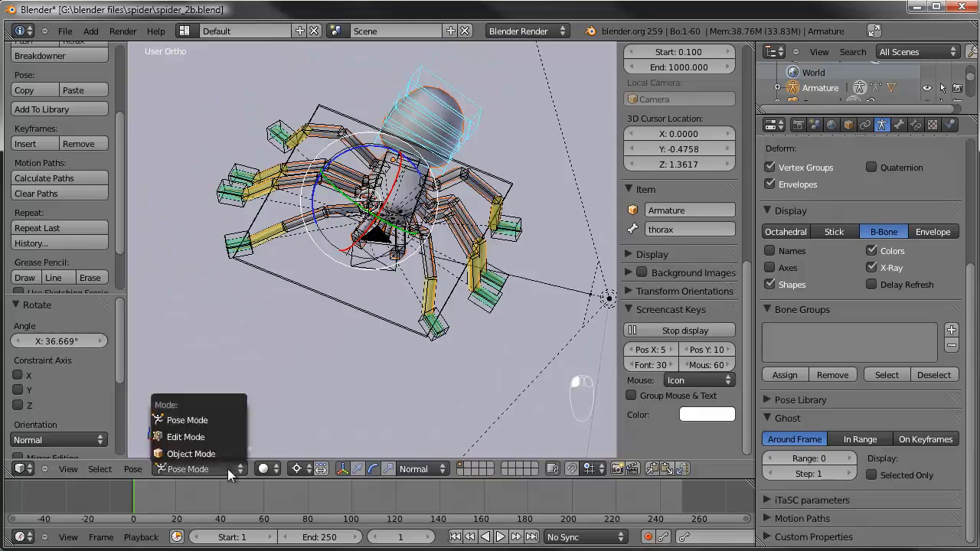
{"action": "left_click", "coordinate": [224, 453]}
{"action": "key", "text": "m"}
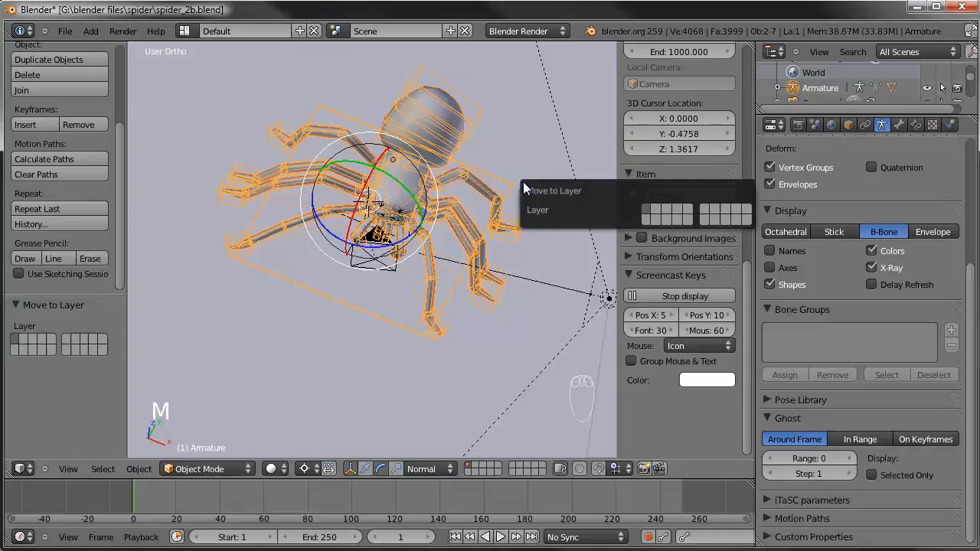
{"action": "left_click", "coordinate": [645, 220]}
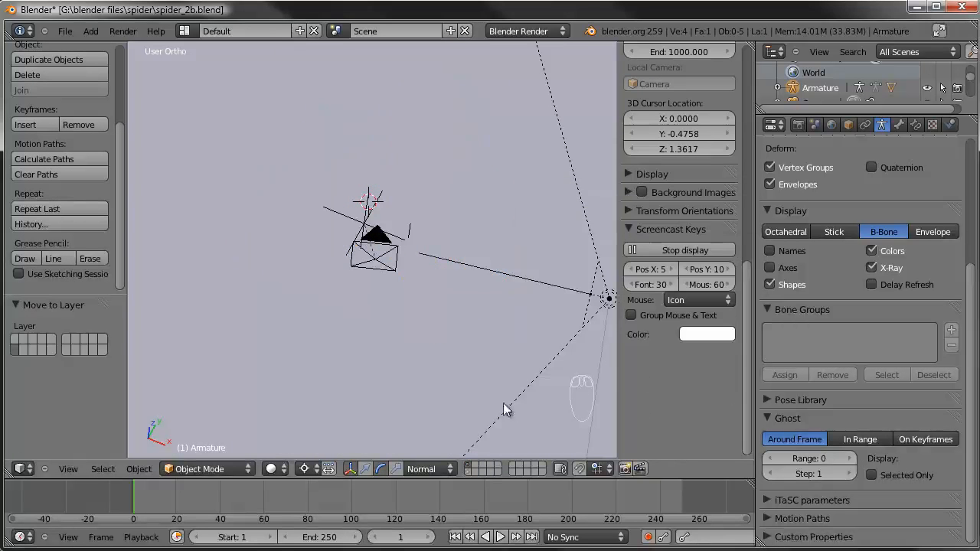
Show layer 11 and move only the Cylinder mesh back to layer 1
{"action": "left_click", "coordinate": [468, 473]}
{"action": "right_click", "coordinate": [452, 95]}
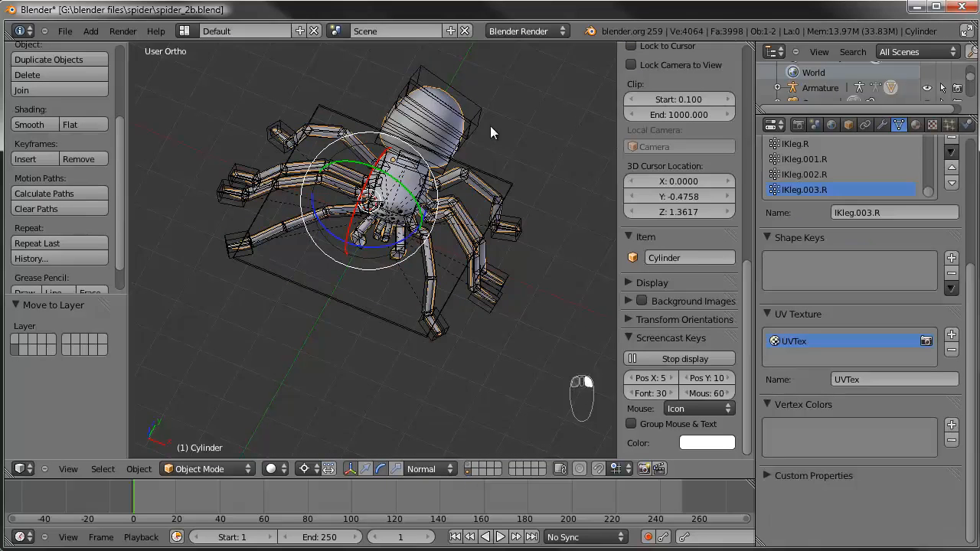
{"action": "middle_click_drag", "start_coordinate": [490, 125], "coordinate": [460, 185]}
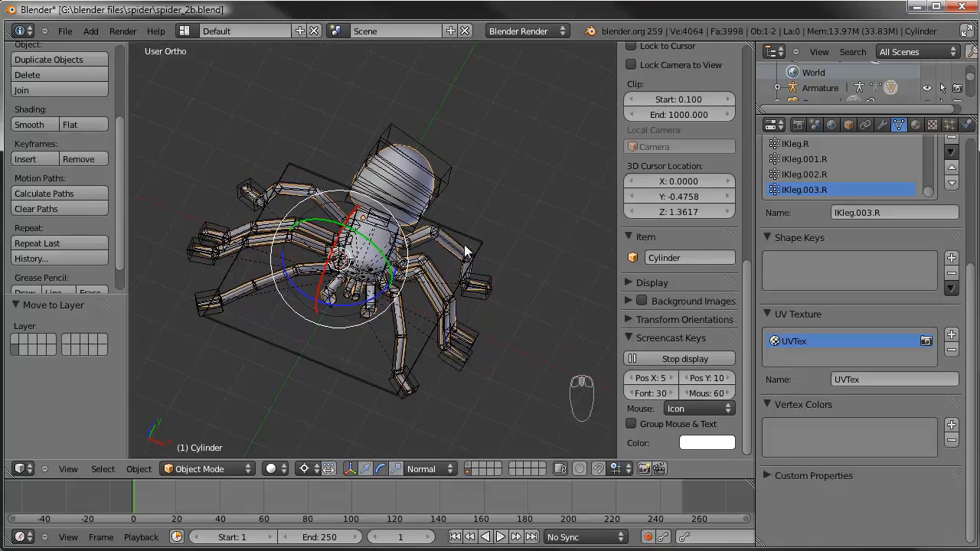
{"action": "key", "text": "m"}
{"action": "key", "text": "m"}
{"action": "left_click", "coordinate": [586, 273]}
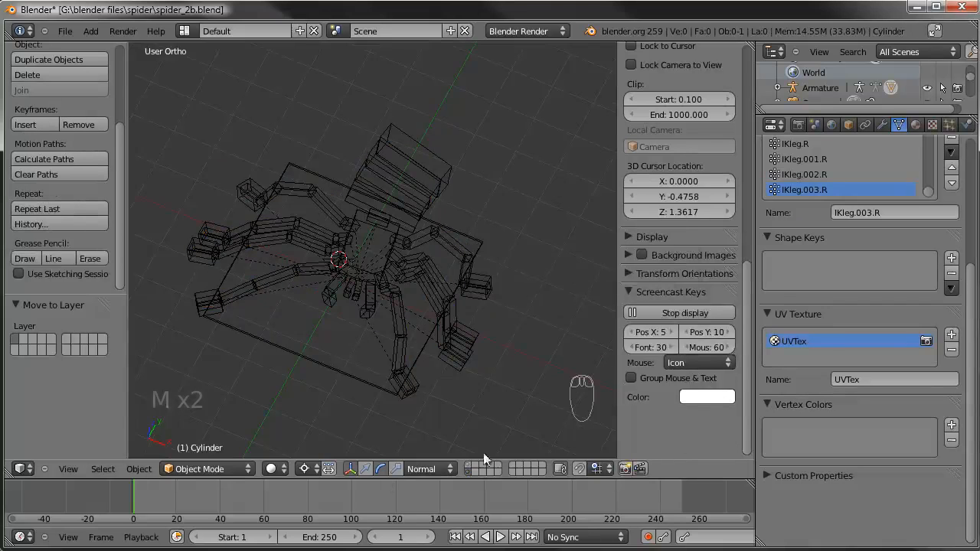
Show layer 1 with the armature's layer hidden and inspect the spider mesh
{"action": "left_click", "coordinate": [469, 468]}
{"action": "scroll", "coordinate": [447, 333], "scroll_direction": "down", "scroll_amount": 4}
{"action": "middle_click_drag", "start_coordinate": [447, 333], "coordinate": [456, 292]}
{"action": "left_click", "coordinate": [467, 471]}
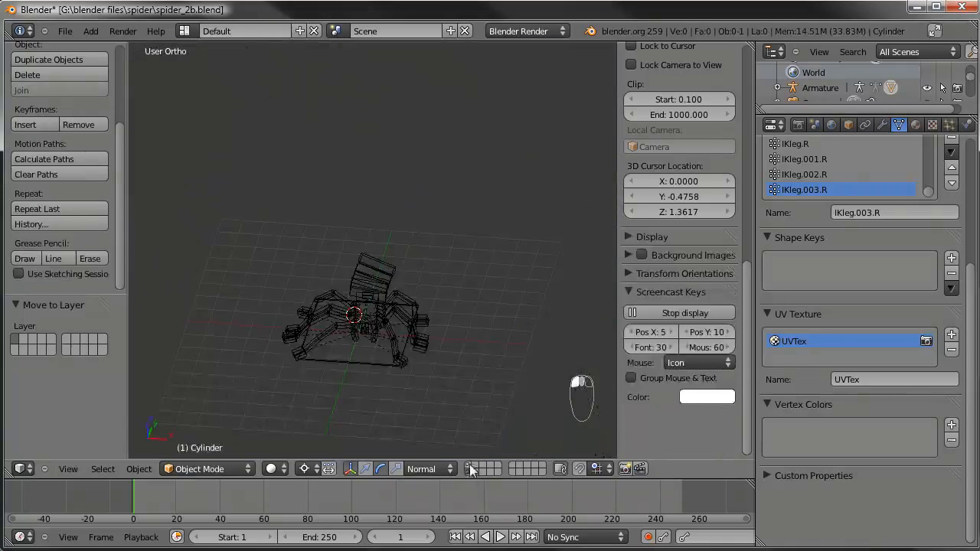
{"action": "left_click", "coordinate": [467, 465]}
{"action": "scroll", "coordinate": [372, 386], "scroll_direction": "up", "scroll_amount": 2}
{"action": "scroll", "coordinate": [372, 381], "scroll_direction": "up", "scroll_amount": 1}
{"action": "middle_click_drag", "start_coordinate": [371, 380], "coordinate": [363, 246], "text": "shift"}
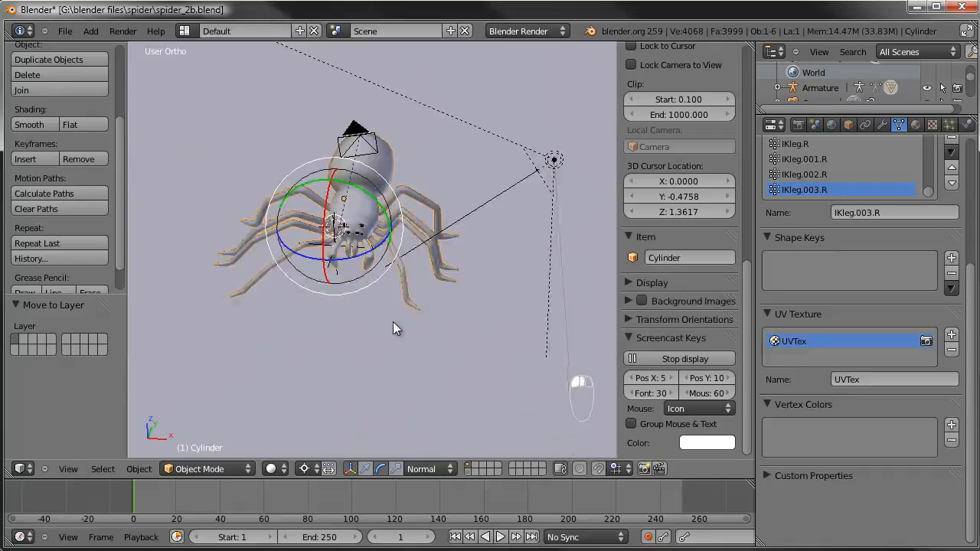
{"action": "scroll", "coordinate": [393, 322], "scroll_direction": "up", "scroll_amount": 2}
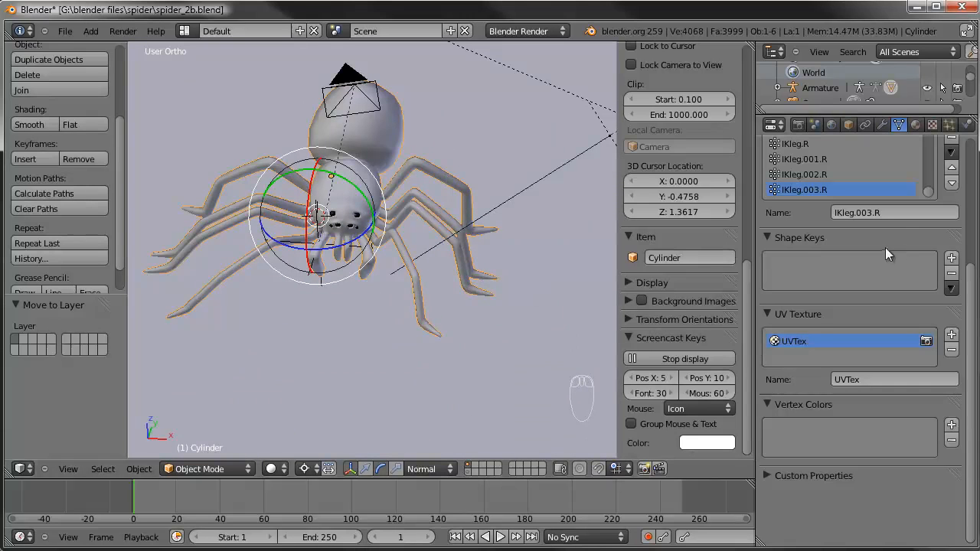
Move the spider mesh's Armature modifier above the particle system in the modifier stack and collapse it
{"action": "right_click", "coordinate": [396, 140]}
{"action": "right_click", "coordinate": [395, 140]}
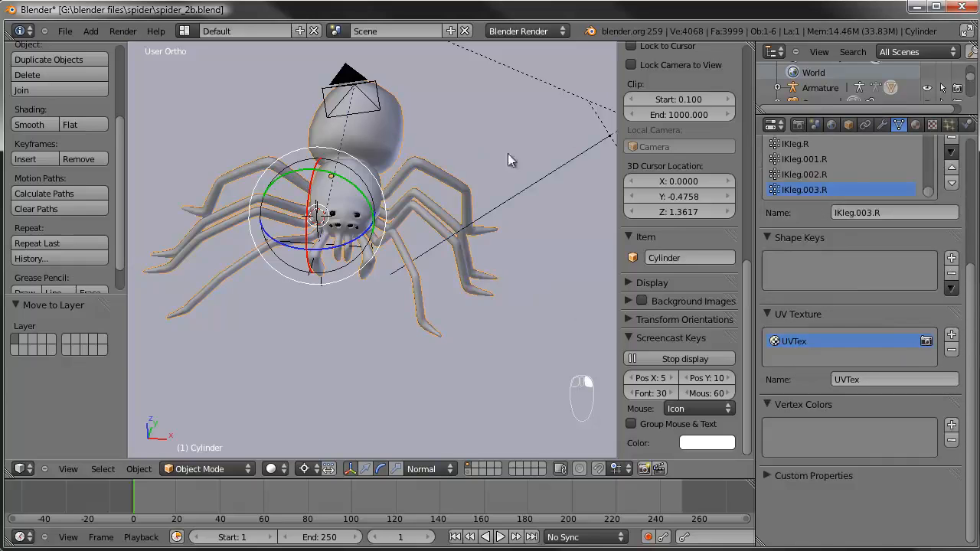
{"action": "left_click", "coordinate": [882, 124]}
{"action": "scroll", "coordinate": [856, 323], "scroll_direction": "down", "scroll_amount": 2}
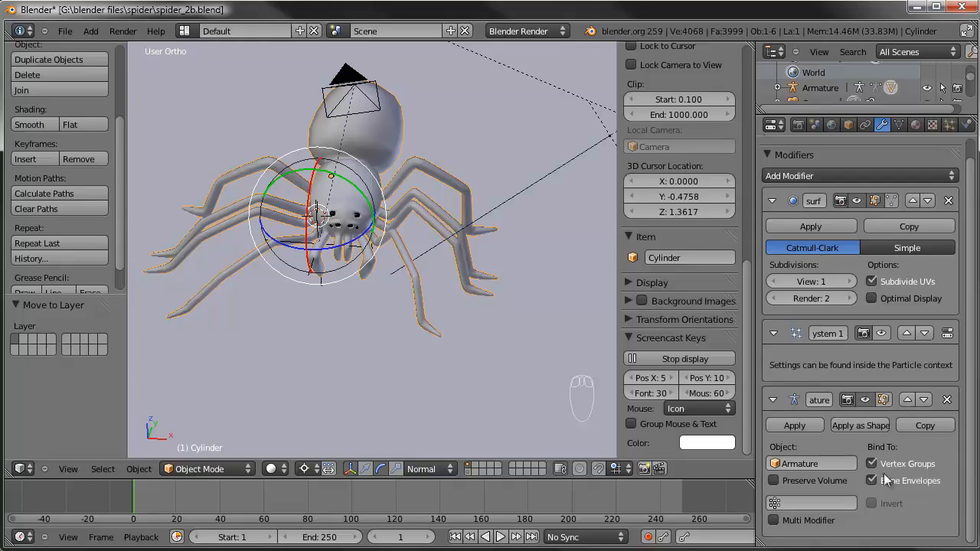
{"action": "left_click", "coordinate": [908, 400]}
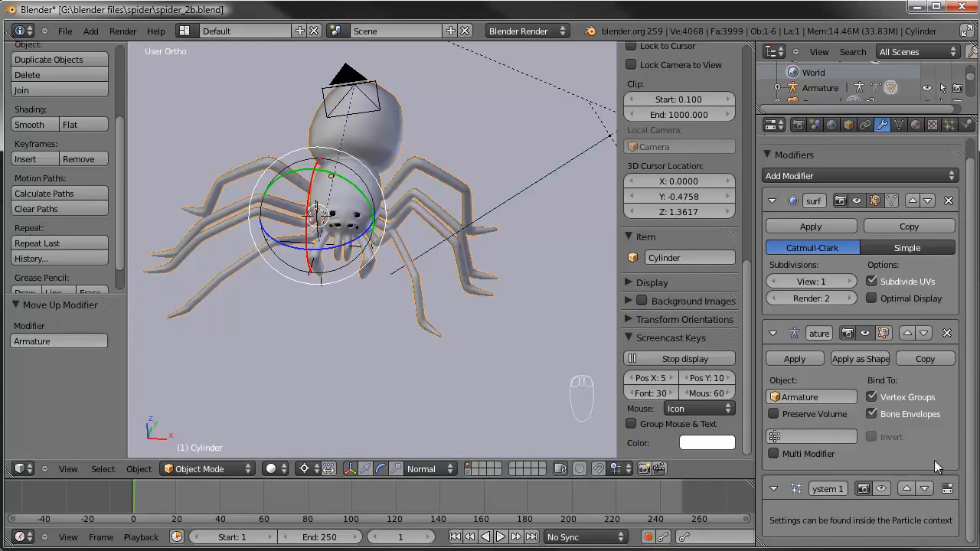
{"action": "left_click", "coordinate": [773, 333]}
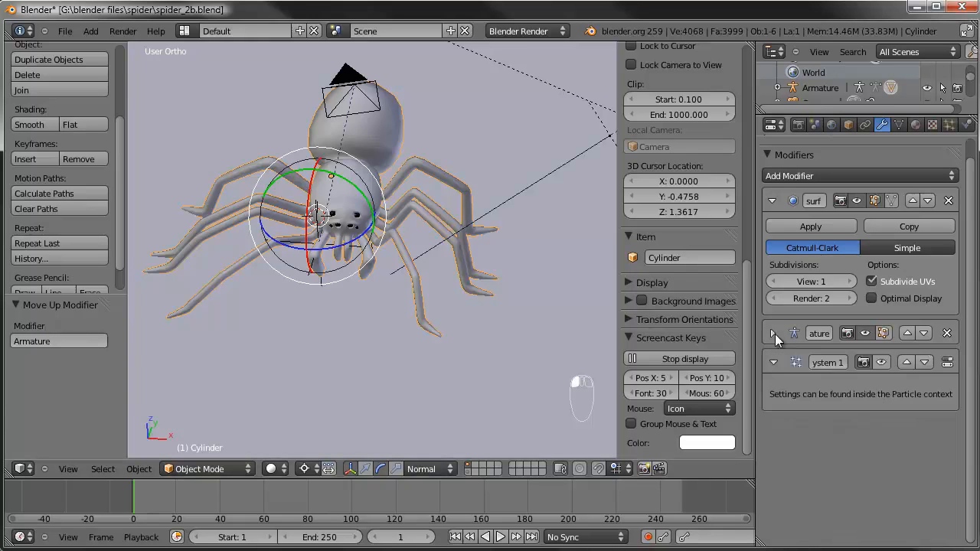
Rename the particle system modifier to "spider fuzzys" and save the blend file
{"action": "type", "text": "pider fur sys"}
{"action": "key", "text": "Return"}
{"action": "left_click", "coordinate": [64, 31]}
{"action": "left_click", "coordinate": [91, 127]}
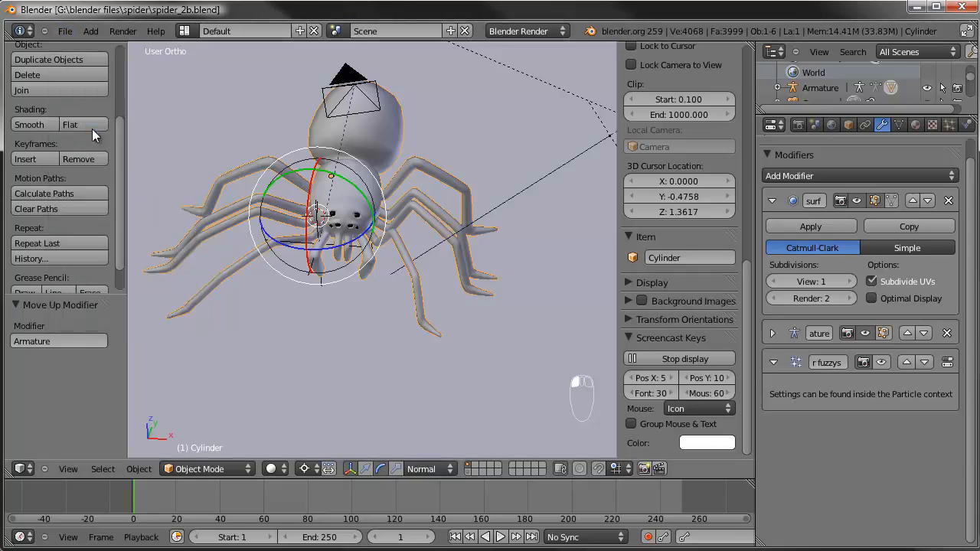
Render the spider through the camera, inspect the rendered pose and fur, and close the render window
{"action": "scroll", "coordinate": [446, 271], "scroll_direction": "down", "scroll_amount": 2}
{"action": "key", "text": "KP_0"}
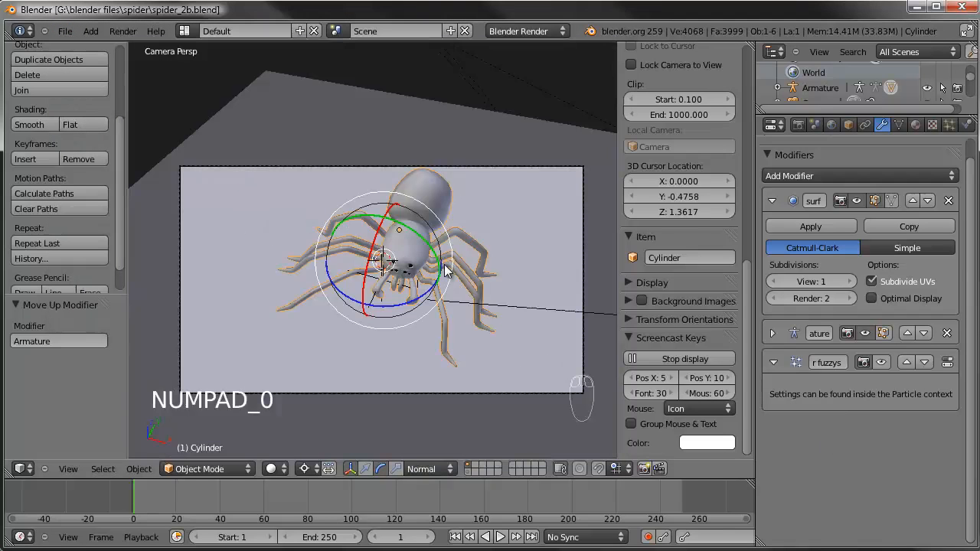
{"action": "key", "text": "F12"}
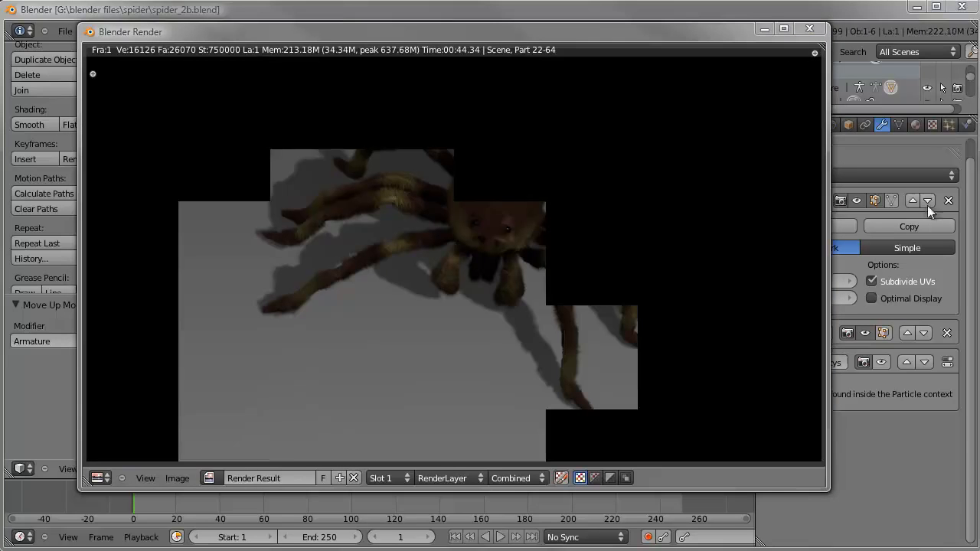
{"action": "left_click_drag", "start_coordinate": [353, 35], "coordinate": [357, 40]}
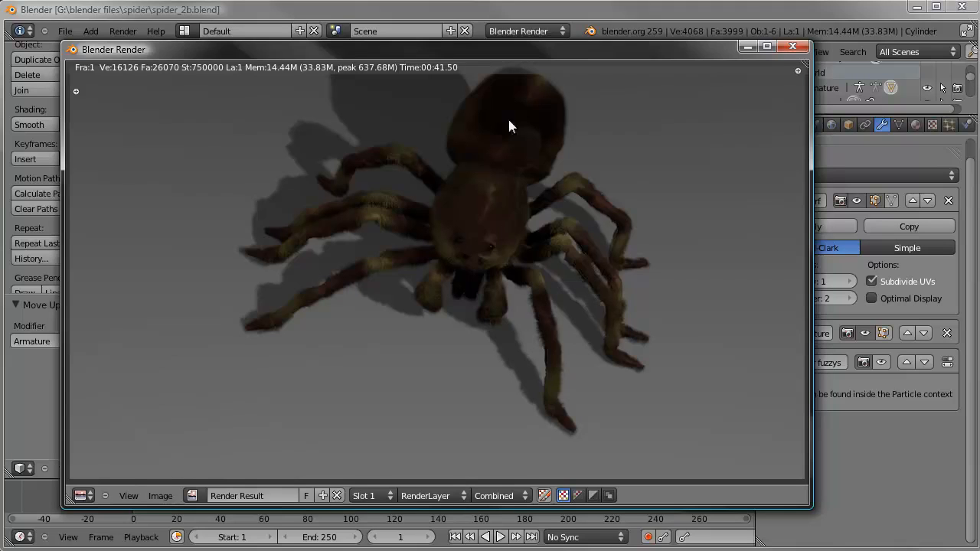
{"action": "left_click_drag", "start_coordinate": [484, 61], "coordinate": [498, 69]}
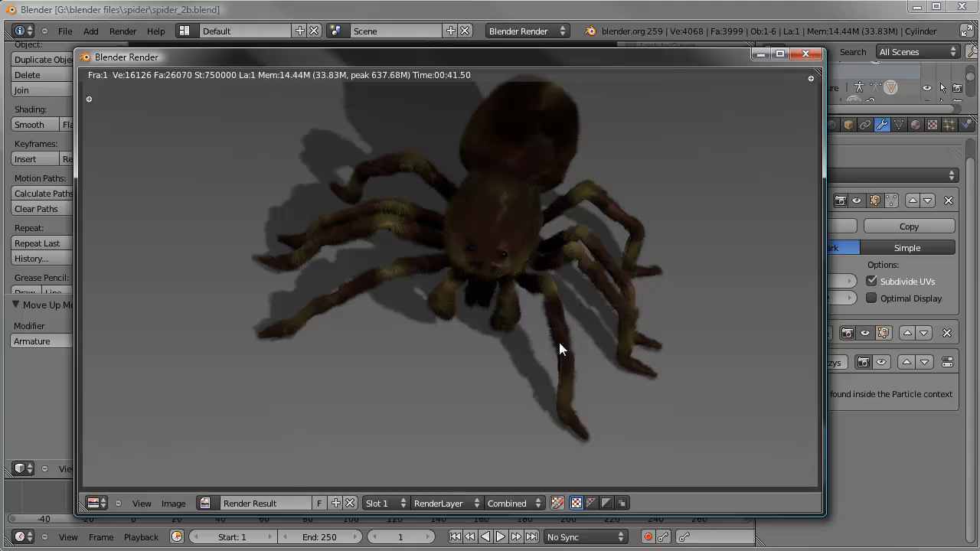
{"action": "left_click", "coordinate": [804, 54]}
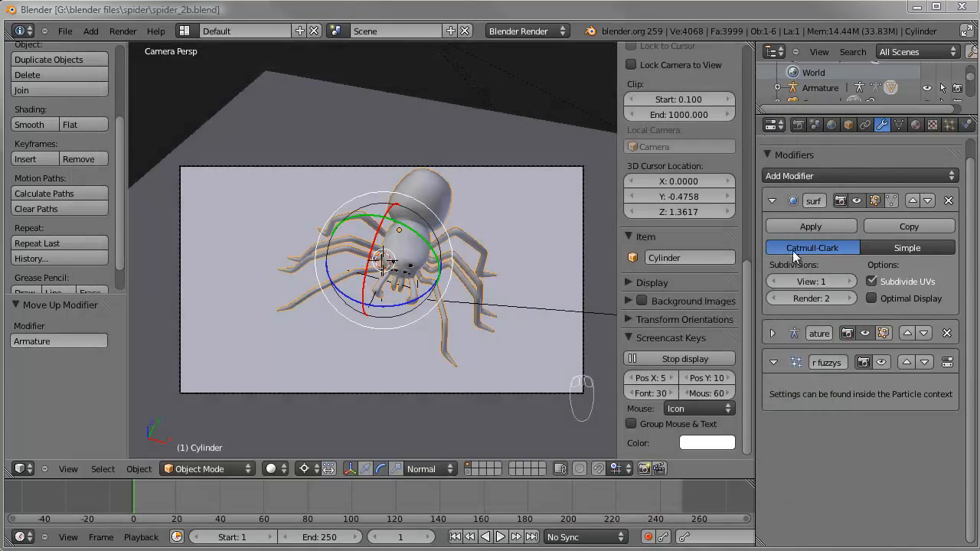
Enable Full Sample anti-aliasing in the render settings and set the samples to 5
{"action": "left_click", "coordinate": [798, 125]}
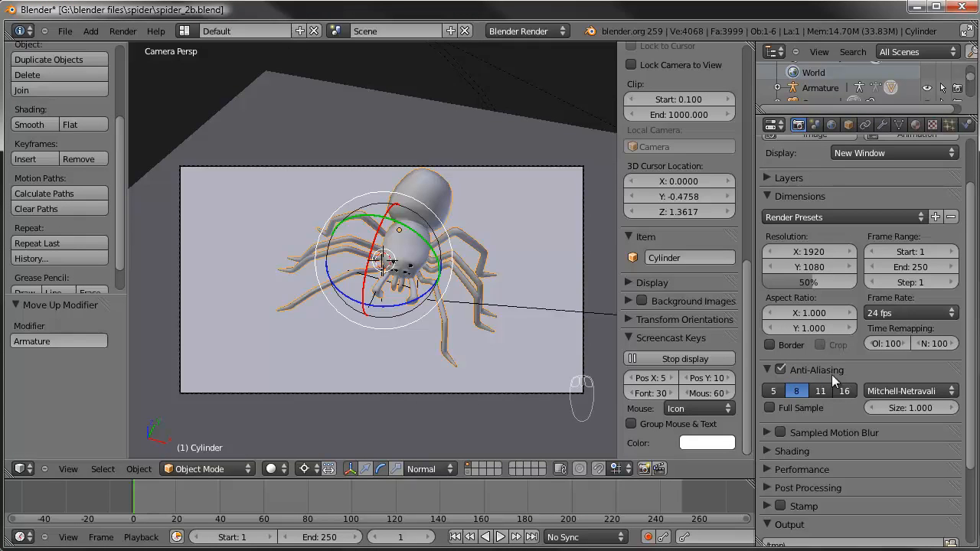
{"action": "left_click", "coordinate": [769, 408]}
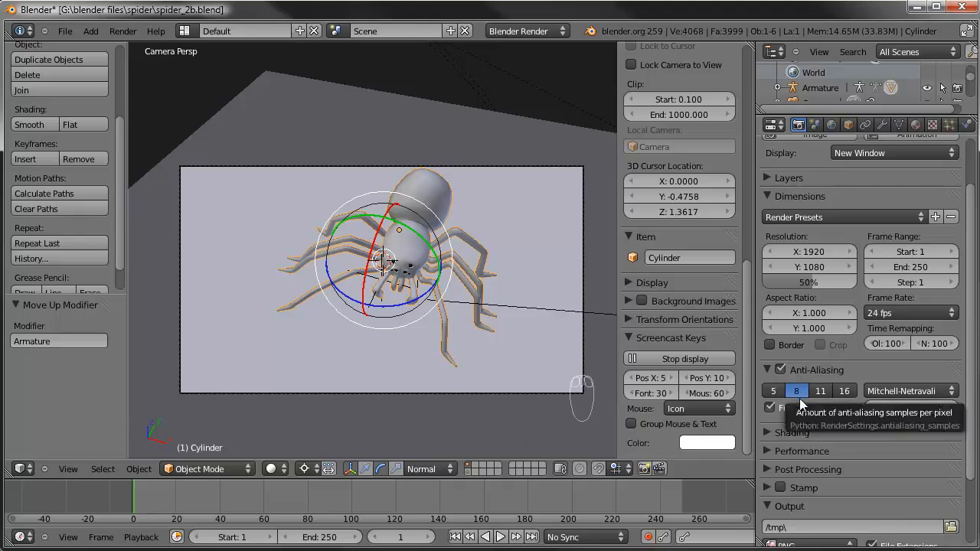
{"action": "left_click", "coordinate": [774, 392]}
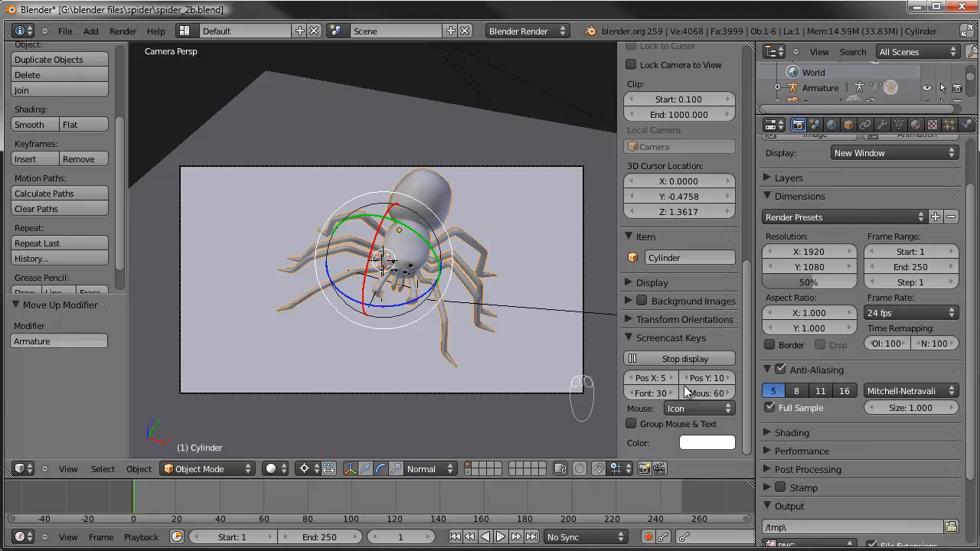
Show the armature's layer together with the spider mesh, select the armature and switch it to Pose Mode
{"action": "scroll", "coordinate": [542, 292], "scroll_direction": "up", "scroll_amount": 3}
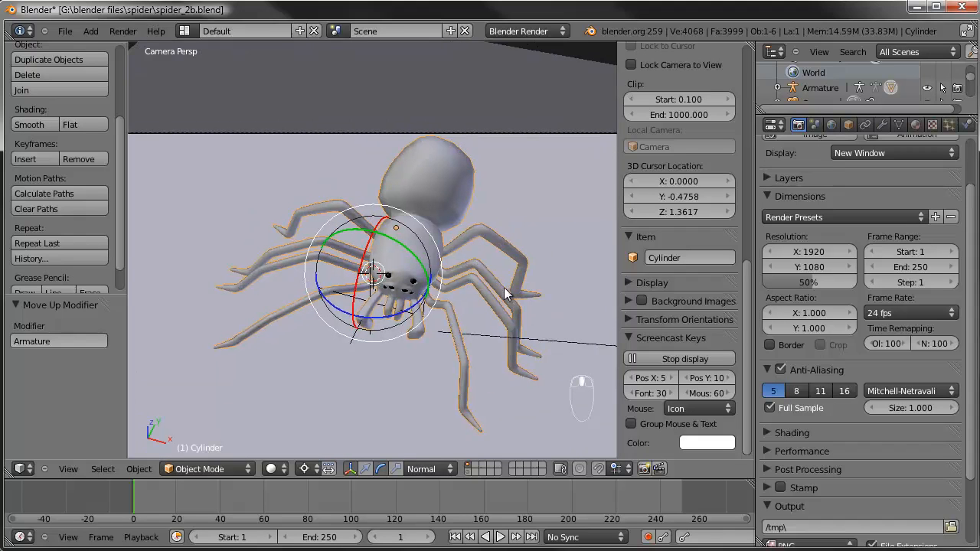
{"action": "left_click", "coordinate": [470, 472]}
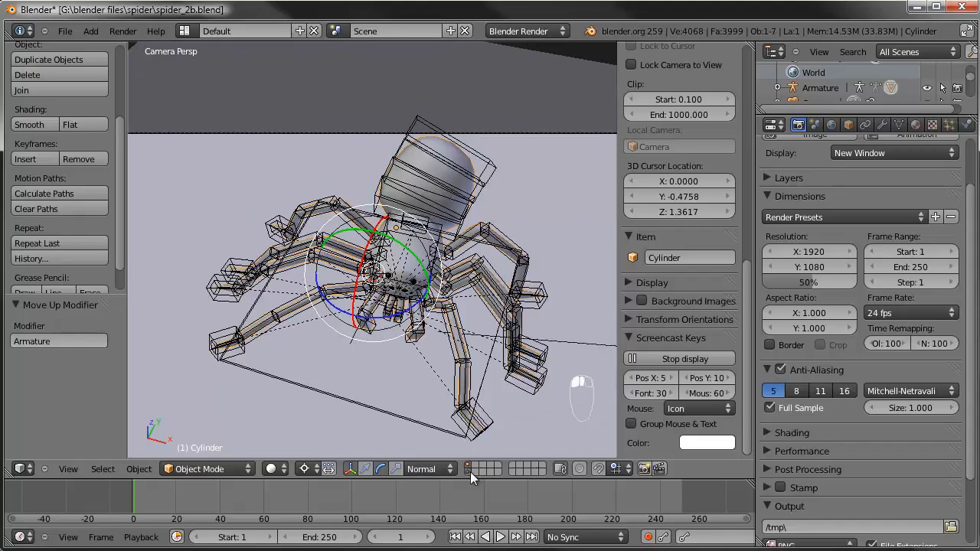
{"action": "left_click", "coordinate": [474, 200]}
{"action": "left_click", "coordinate": [234, 471]}
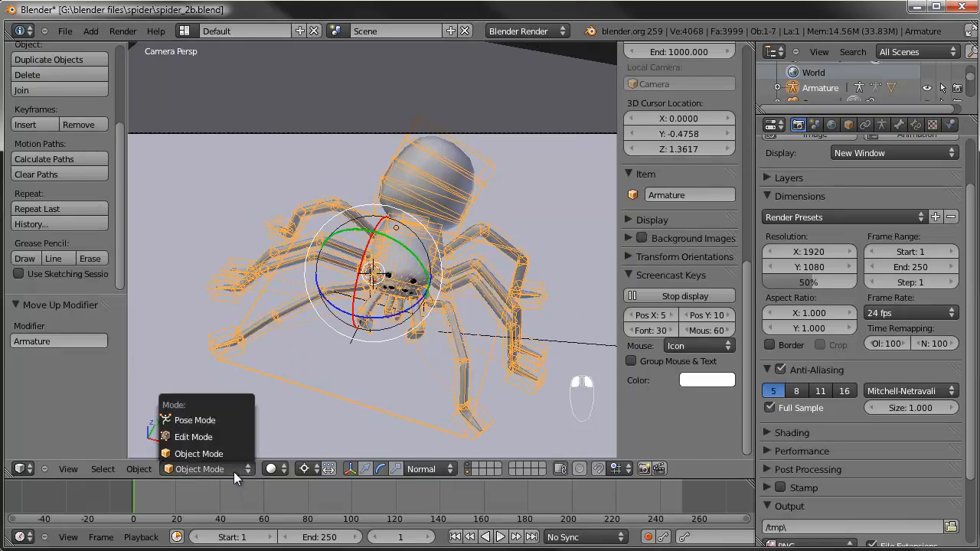
{"action": "left_click", "coordinate": [204, 421]}
Move the head bone about -0.14 in X, -0.30 in Y and -0.19 in Z
{"action": "scroll", "coordinate": [423, 333], "scroll_direction": "up", "scroll_amount": 2}
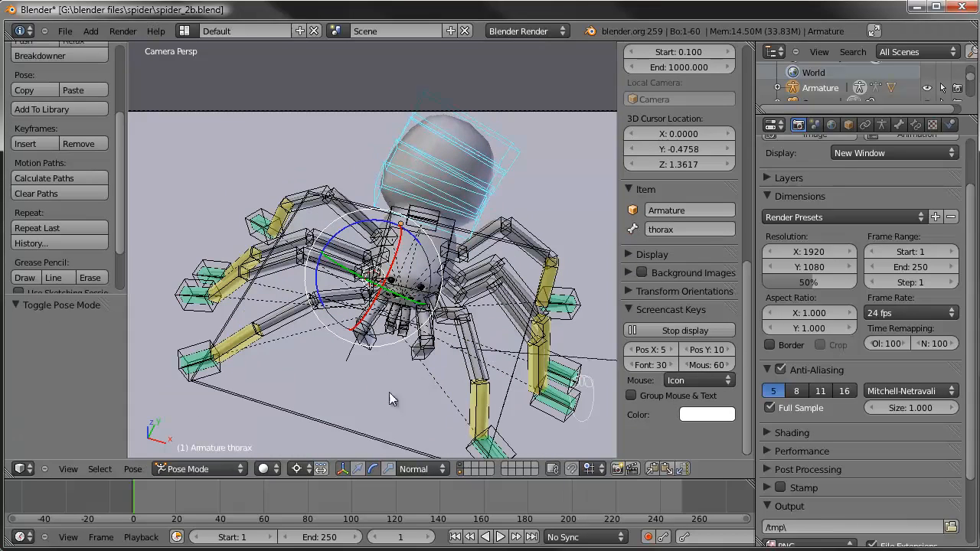
{"action": "right_click", "coordinate": [435, 337]}
{"action": "key", "text": "g"}
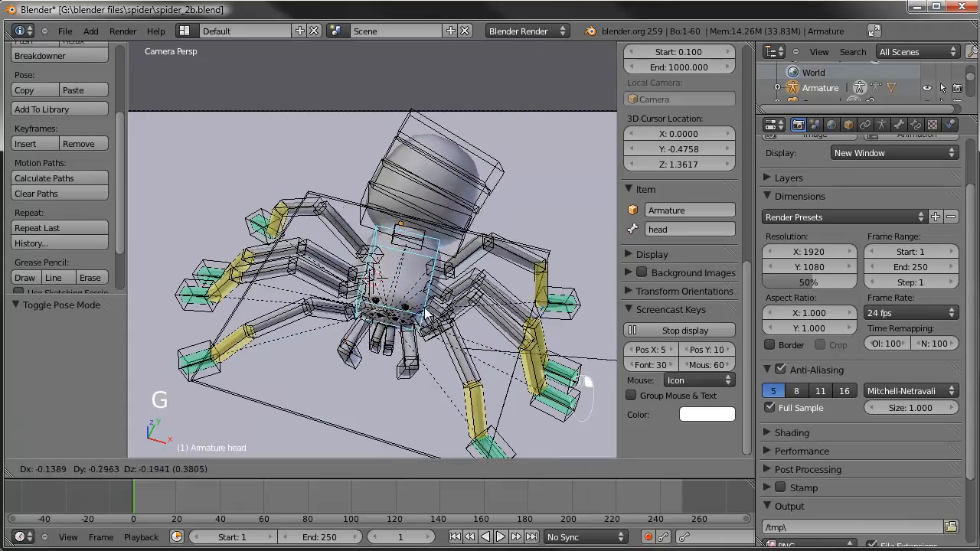
{"action": "left_click", "coordinate": [425, 312]}
In the right side view, rotate the head bone slightly and shift it back and down to refine the body pose
{"action": "key", "text": "KP_3"}
{"action": "middle_click_drag", "start_coordinate": [491, 369], "coordinate": [256, 186], "text": "shift"}
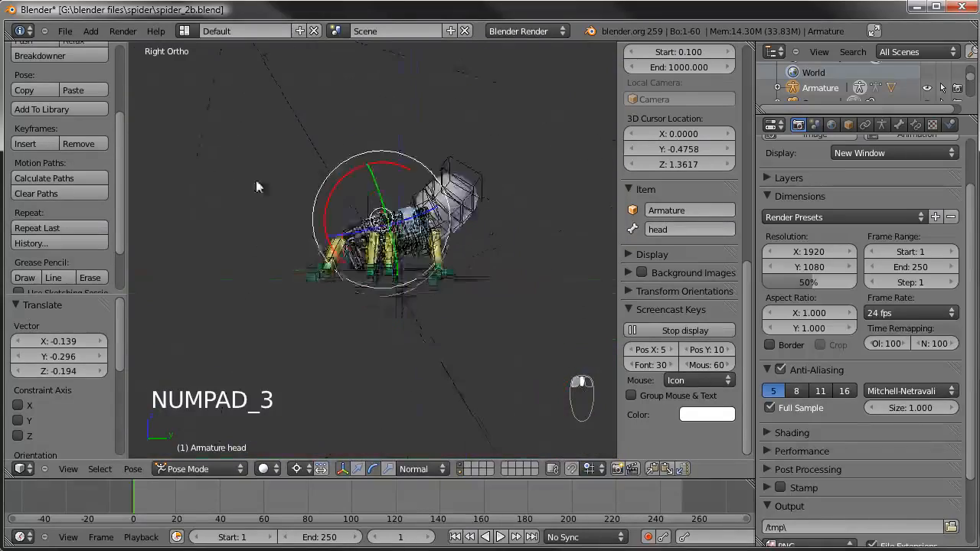
{"action": "scroll", "coordinate": [255, 186], "scroll_direction": "up", "scroll_amount": 4}
{"action": "middle_click_drag", "start_coordinate": [413, 159], "coordinate": [382, 199], "text": "shift"}
{"action": "key", "text": "g"}
{"action": "left_click", "coordinate": [401, 202]}
{"action": "key", "text": "r"}
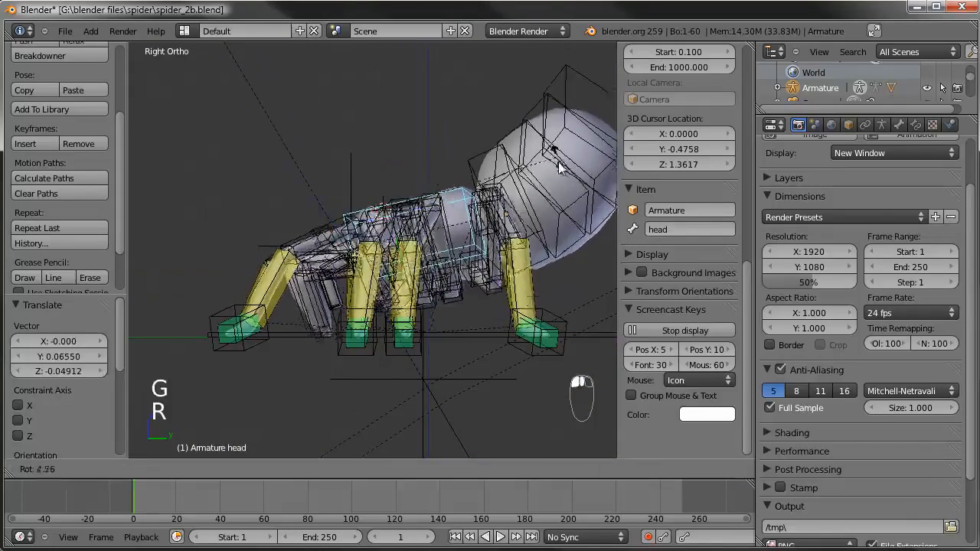
{"action": "left_click", "coordinate": [563, 199]}
{"action": "key", "text": "g"}
{"action": "left_click", "coordinate": [570, 203]}
{"action": "right_click", "coordinate": [352, 271]}
{"action": "key", "text": "r"}
{"action": "left_click", "coordinate": [413, 218]}
Select the mandible bone mand1A.R and enable Auto IK in the pose options
{"action": "right_click", "coordinate": [367, 229]}
{"action": "middle_click_drag", "start_coordinate": [367, 230], "coordinate": [536, 143]}
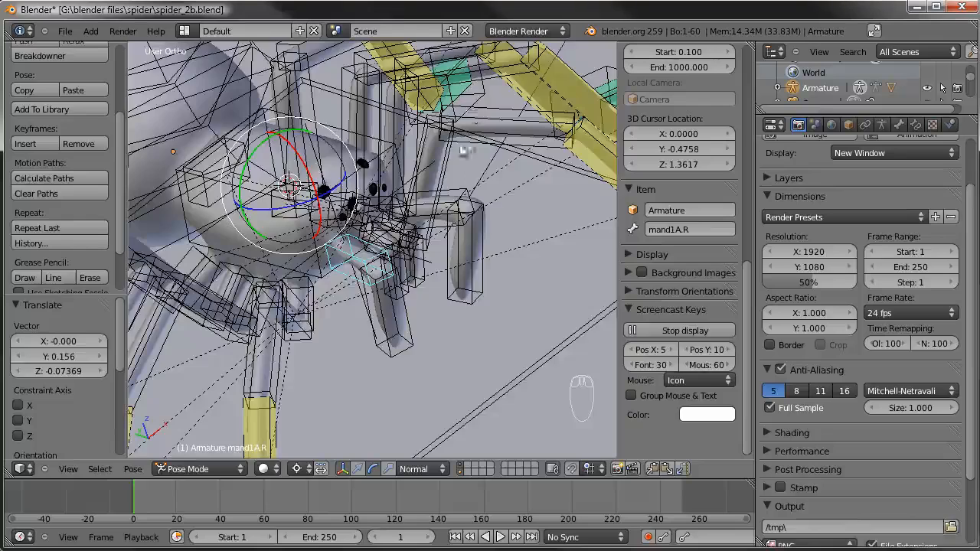
{"action": "scroll", "coordinate": [465, 157], "scroll_direction": "down", "scroll_amount": 6}
{"action": "scroll", "coordinate": [348, 337], "scroll_direction": "up", "scroll_amount": 8}
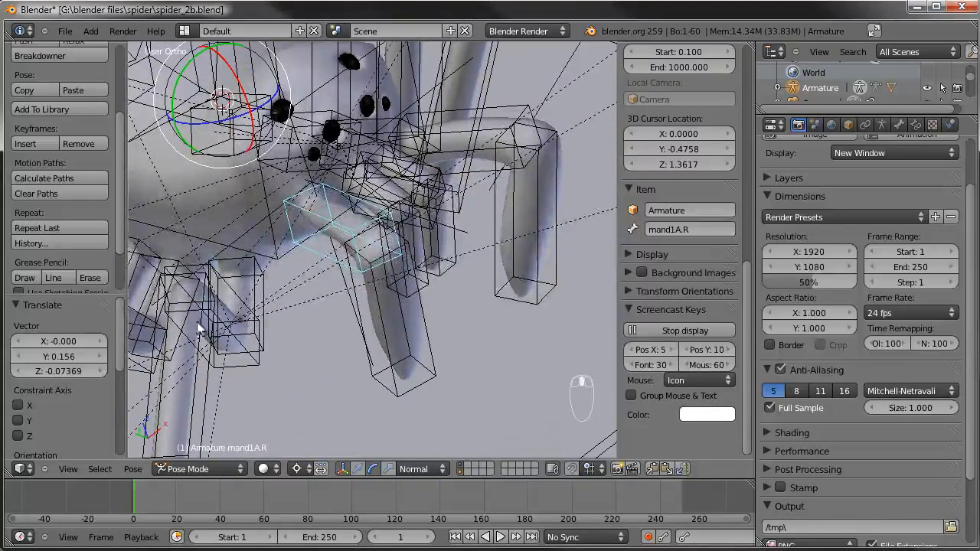
{"action": "left_click_drag", "start_coordinate": [120, 324], "coordinate": [122, 302]}
{"action": "left_click_drag", "start_coordinate": [119, 179], "coordinate": [127, 280]}
{"action": "left_click", "coordinate": [19, 277]}
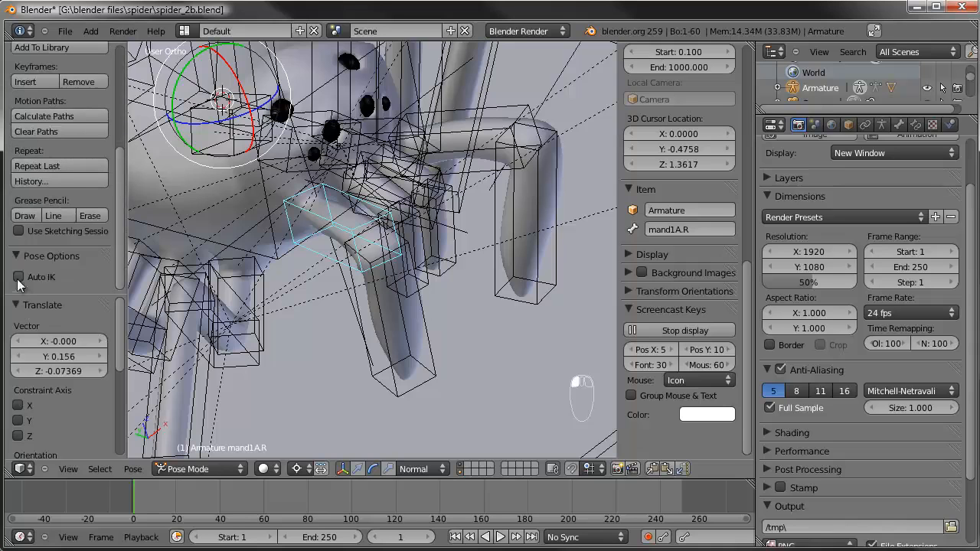
Raise the outer segments of the front mandibles, mand1B.R and mand1B.L, letting their parent bones follow
{"action": "right_click", "coordinate": [402, 393]}
{"action": "key", "text": "g"}
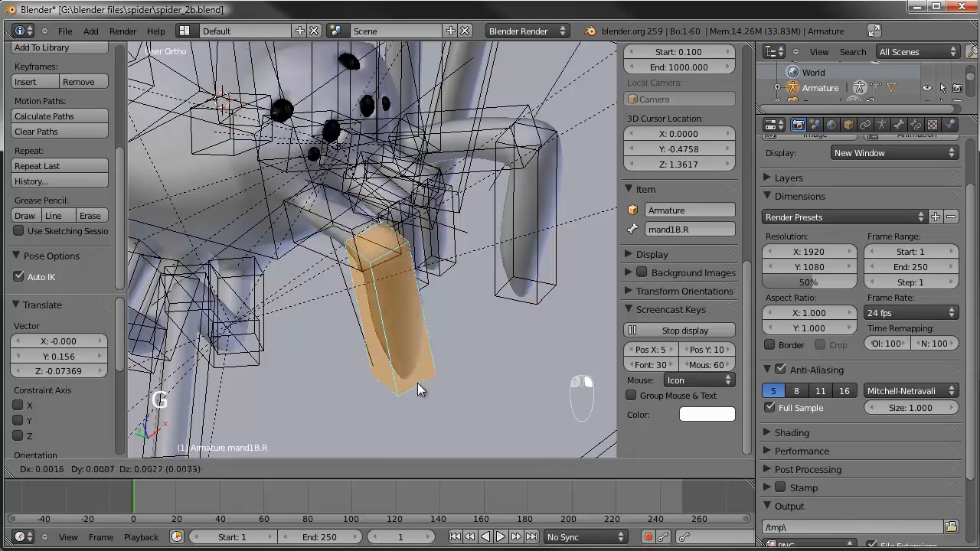
{"action": "left_click", "coordinate": [397, 334]}
{"action": "right_click", "coordinate": [506, 284]}
{"action": "key", "text": "g"}
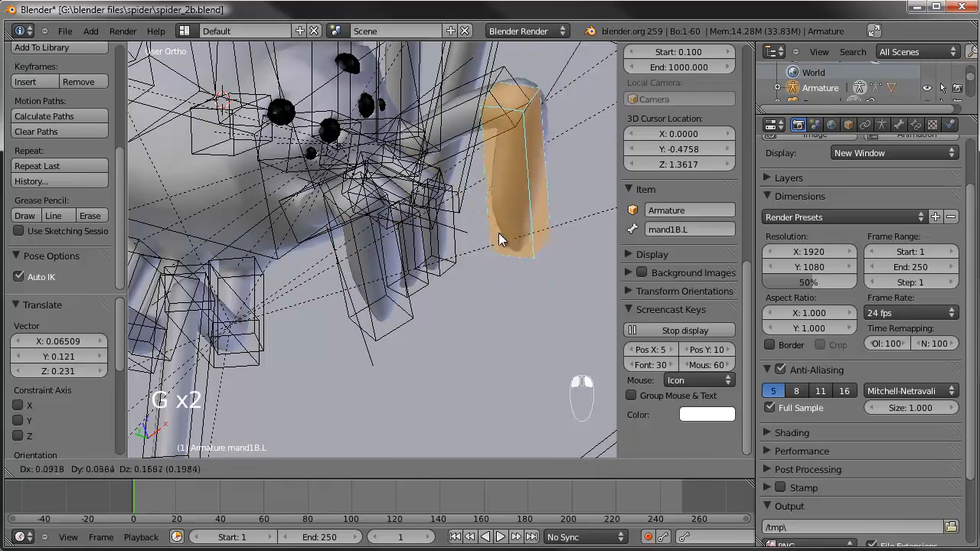
{"action": "left_click", "coordinate": [505, 230]}
Adjust mand1B.L from several viewing angles and reposition mand1B.R to match the front mandibles' pose
{"action": "middle_click_drag", "start_coordinate": [508, 230], "coordinate": [398, 214]}
{"action": "key", "text": "g"}
{"action": "left_click", "coordinate": [380, 178]}
{"action": "middle_click_drag", "start_coordinate": [381, 178], "coordinate": [323, 260]}
{"action": "key", "text": "g"}
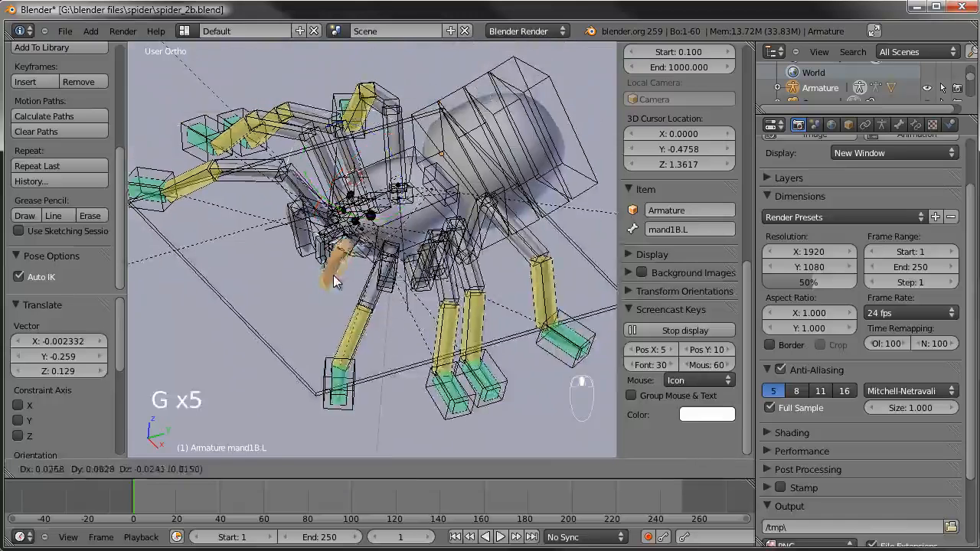
{"action": "left_click", "coordinate": [288, 243]}
{"action": "right_click", "coordinate": [288, 243]}
{"action": "key", "text": "g"}
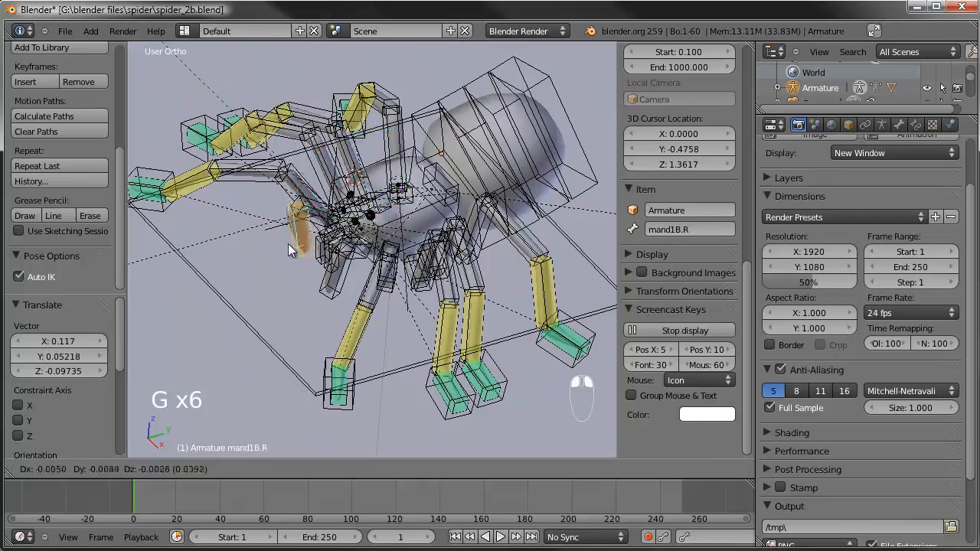
{"action": "left_click", "coordinate": [287, 245]}
{"action": "right_click", "coordinate": [449, 201]}
{"action": "key", "text": "g"}
{"action": "right_click", "coordinate": [205, 156]}
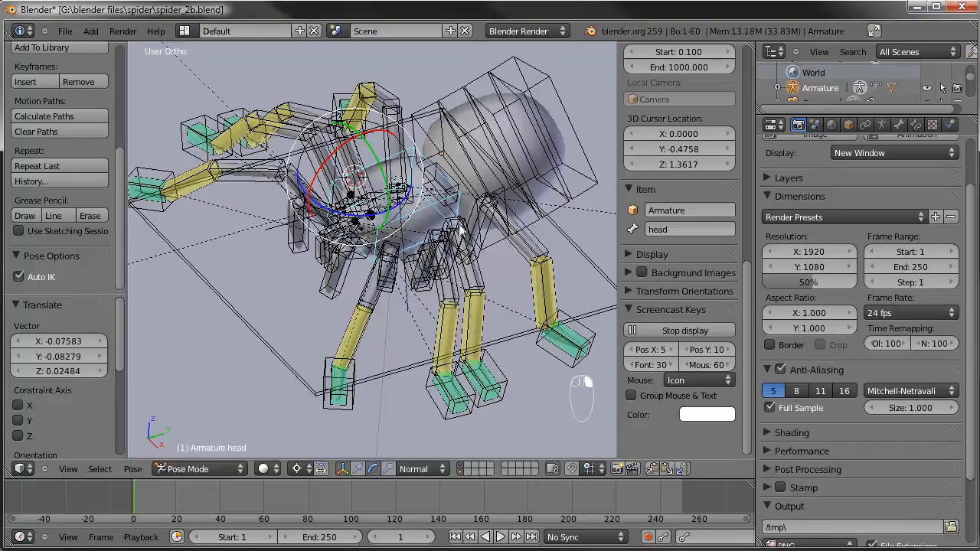
{"action": "key", "text": "g"}
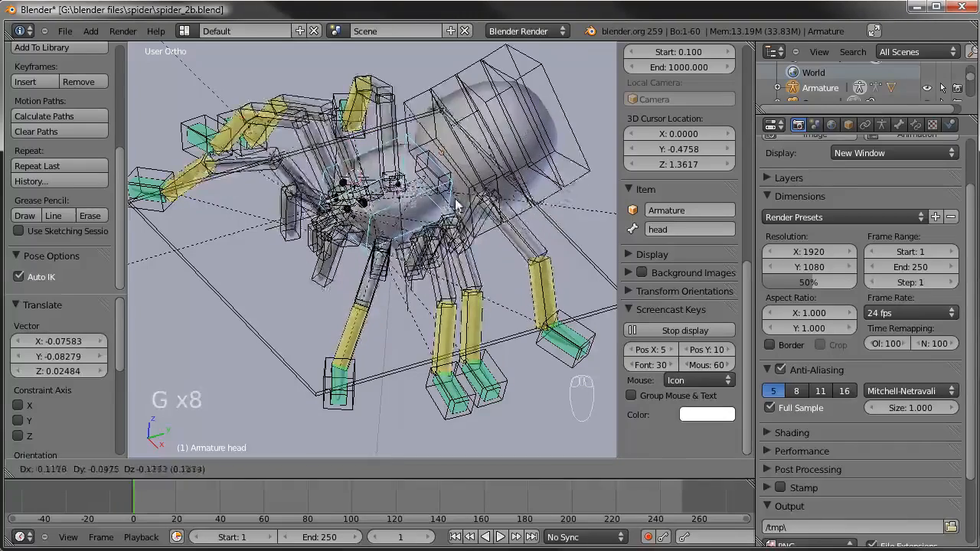
{"action": "right_click", "coordinate": [455, 207]}
Fine-tune the positions of the left and right front mandible tips
{"action": "right_click", "coordinate": [325, 289]}
{"action": "key", "text": "g"}
{"action": "right_click", "coordinate": [329, 290]}
{"action": "right_click", "coordinate": [285, 256]}
{"action": "key", "text": "g"}
{"action": "right_click", "coordinate": [289, 253]}
Reposition the small inner mandible bones, including mand2B.L, beneath the spider's head
{"action": "right_click", "coordinate": [323, 243]}
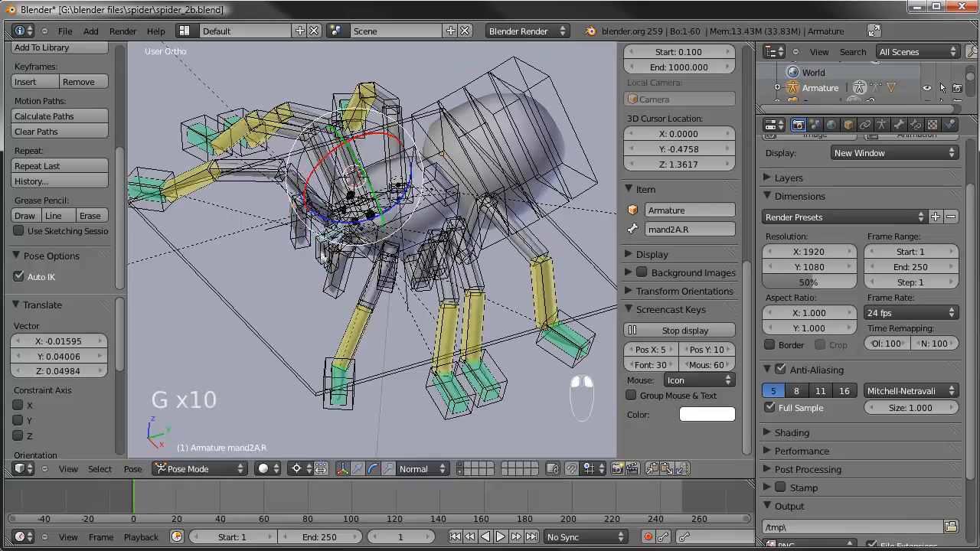
{"action": "key", "text": "g"}
{"action": "left_click", "coordinate": [325, 261]}
{"action": "key", "text": "g"}
{"action": "left_click", "coordinate": [329, 258]}
Set the pivot to Median Point, rotate the head bone about -8.6° in the side view and lower it about 0.11
{"action": "middle_click_drag", "start_coordinate": [329, 259], "coordinate": [391, 240]}
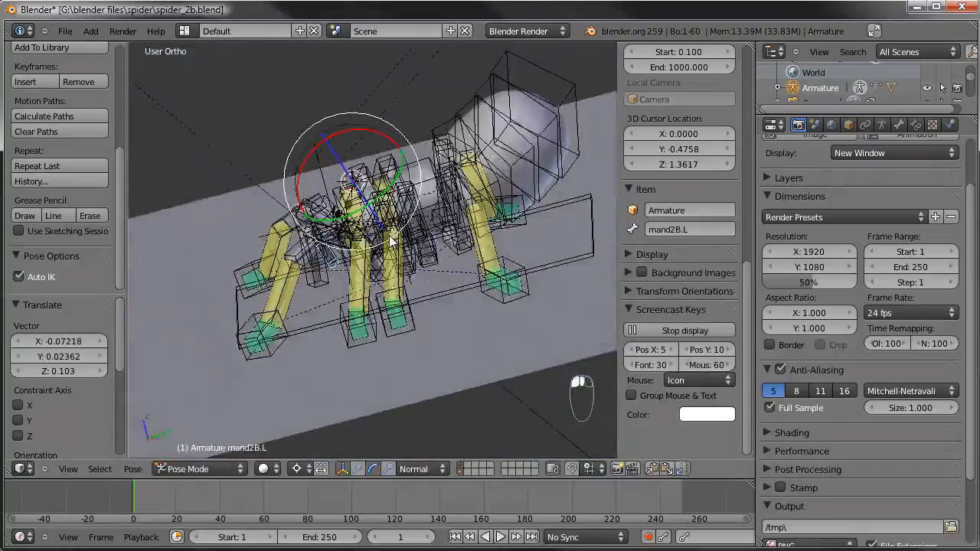
{"action": "key", "text": "KP_3"}
{"action": "right_click", "coordinate": [518, 146]}
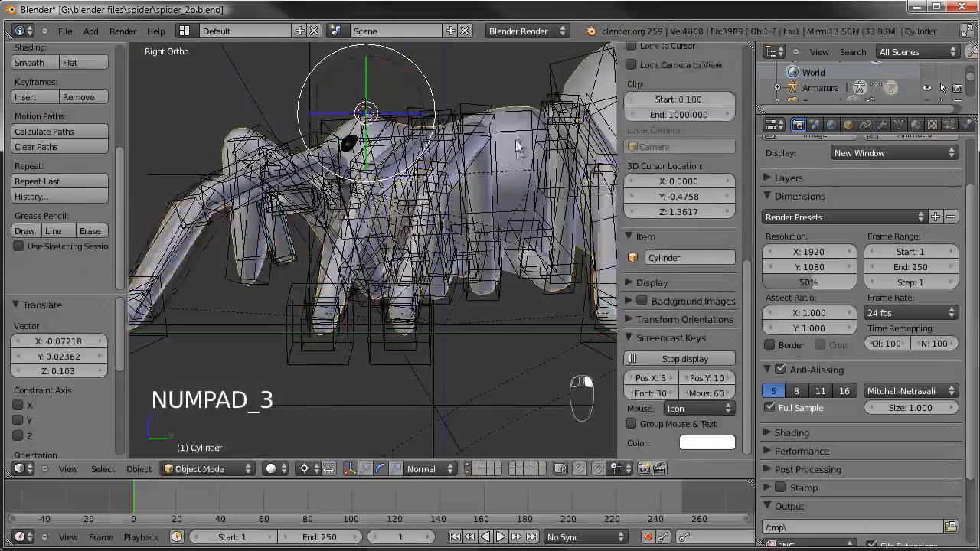
{"action": "right_click", "coordinate": [518, 138]}
{"action": "key", "text": "r"}
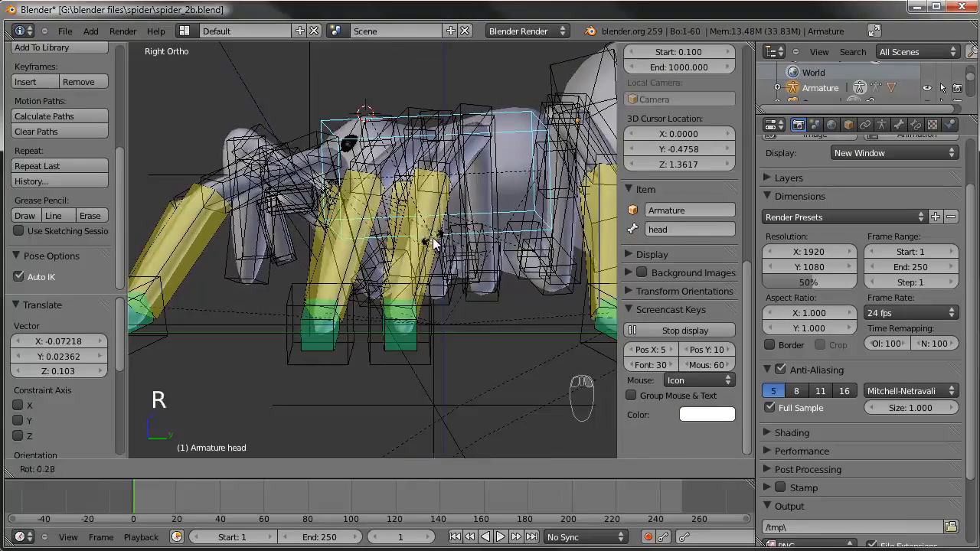
{"action": "left_click", "coordinate": [477, 331]}
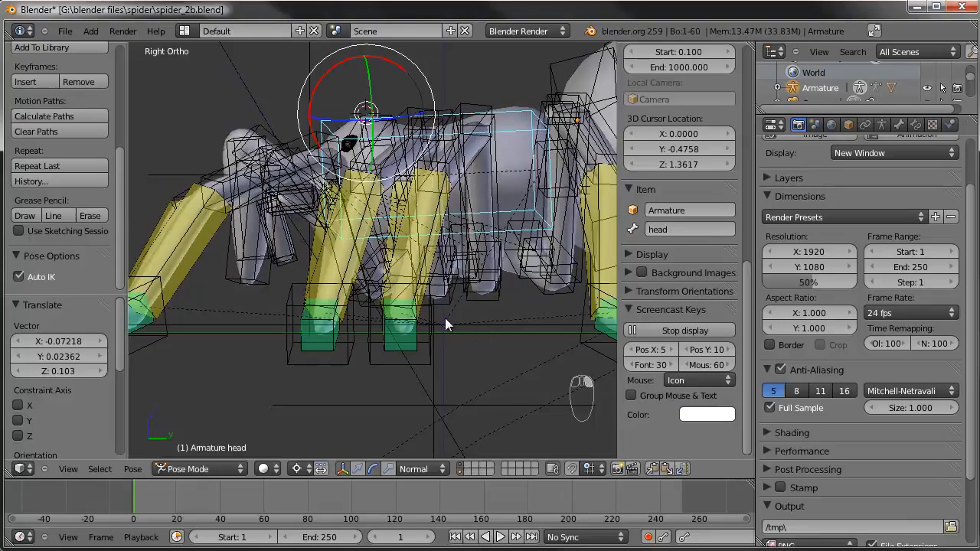
{"action": "key", "text": "ctrl+comma"}
{"action": "key", "text": "r"}
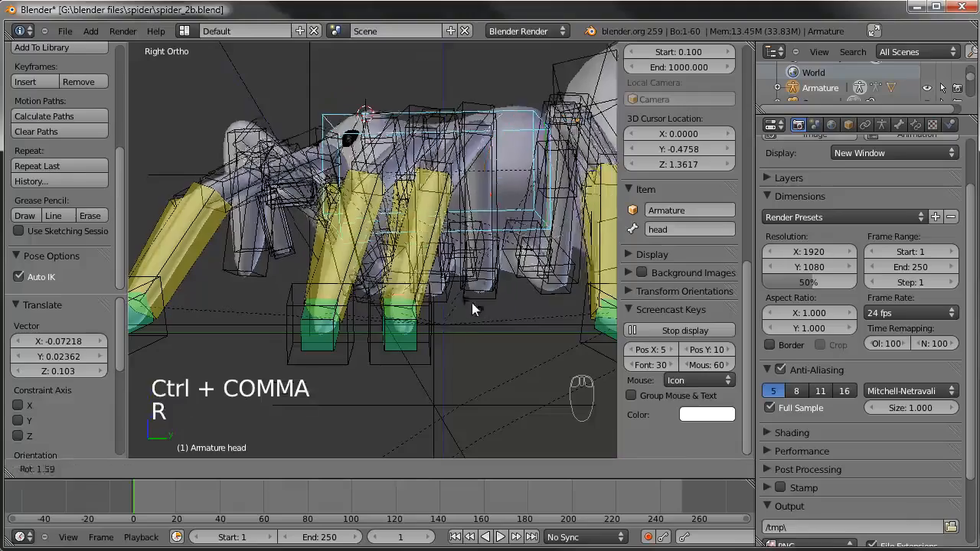
{"action": "left_click", "coordinate": [473, 294]}
{"action": "key", "text": "g"}
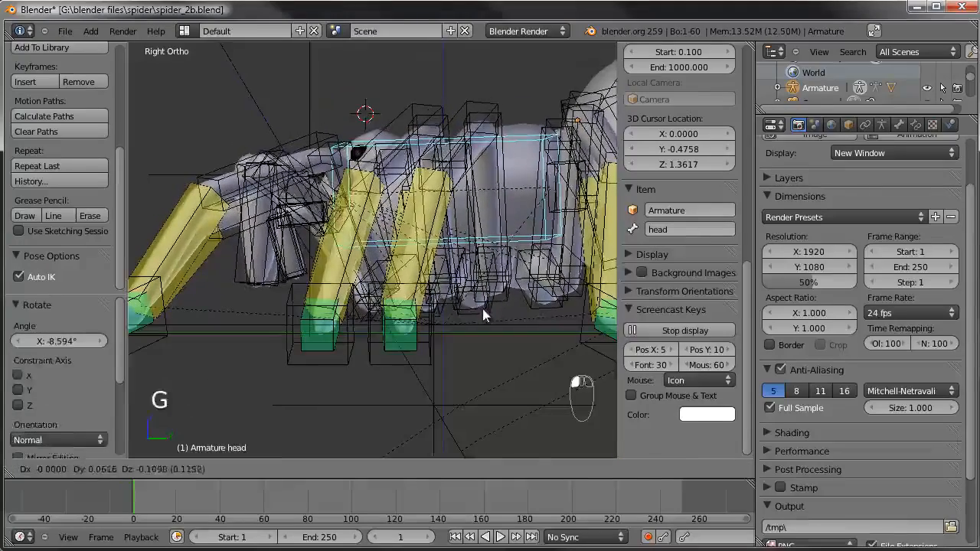
{"action": "left_click", "coordinate": [483, 313]}
Rotate the abdomen bone, turning it about 13.8° around its local Z axis
{"action": "middle_click_drag", "start_coordinate": [309, 343], "coordinate": [360, 367]}
{"action": "middle_click_drag", "start_coordinate": [221, 192], "coordinate": [316, 201]}
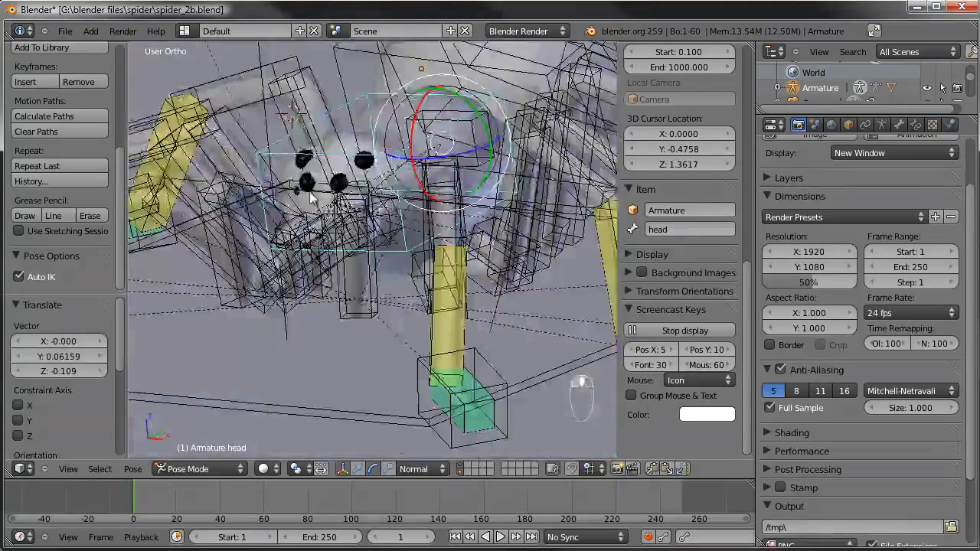
{"action": "middle_click_drag", "start_coordinate": [438, 134], "coordinate": [273, 299], "text": "shift"}
{"action": "right_click", "coordinate": [406, 220]}
{"action": "left_click_drag", "start_coordinate": [291, 259], "coordinate": [281, 270]}
{"action": "left_click_drag", "start_coordinate": [345, 295], "coordinate": [337, 281]}
In the top view, move the rear left foot control IKleg.003.L backward beside the abdomen and rotate it to follow the leg
{"action": "scroll", "coordinate": [338, 281], "scroll_direction": "down", "scroll_amount": 5}
{"action": "middle_click_drag", "start_coordinate": [298, 287], "coordinate": [281, 335]}
{"action": "middle_click_drag", "start_coordinate": [419, 289], "coordinate": [454, 347]}
{"action": "right_click", "coordinate": [493, 267]}
{"action": "key", "text": "KP_7"}
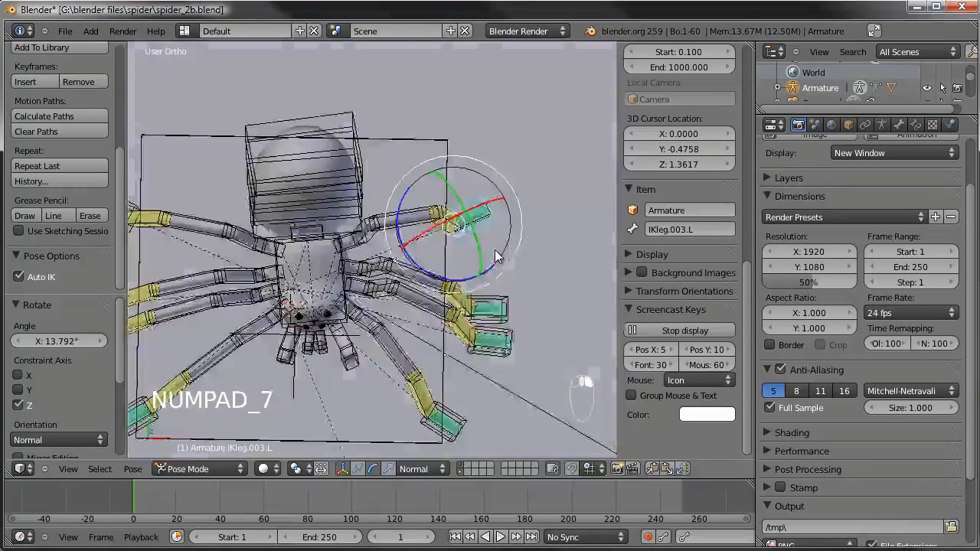
{"action": "key", "text": "g"}
{"action": "left_click", "coordinate": [462, 180]}
{"action": "key", "text": "r"}
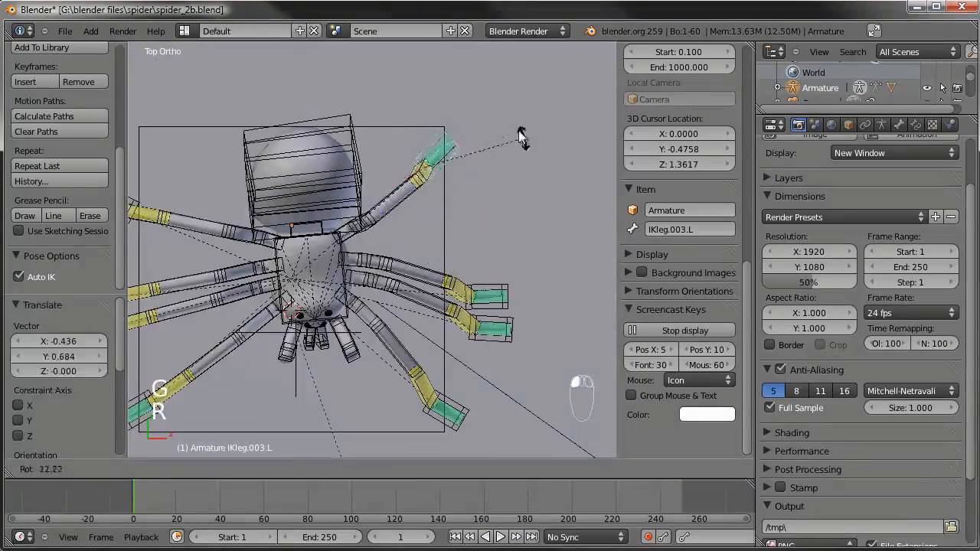
{"action": "left_click", "coordinate": [495, 111]}
{"action": "key", "text": "g"}
{"action": "left_click", "coordinate": [486, 88]}
Move the rear right foot control IKleg.003.R about 0.51 in X and 1.04 in Y beside the abdomen, rotate it and fine-tune its position
{"action": "middle_click_drag", "start_coordinate": [297, 277], "coordinate": [402, 342], "text": "shift"}
{"action": "right_click", "coordinate": [229, 281]}
{"action": "key", "text": "g"}
{"action": "left_click", "coordinate": [258, 181]}
{"action": "key", "text": "r"}
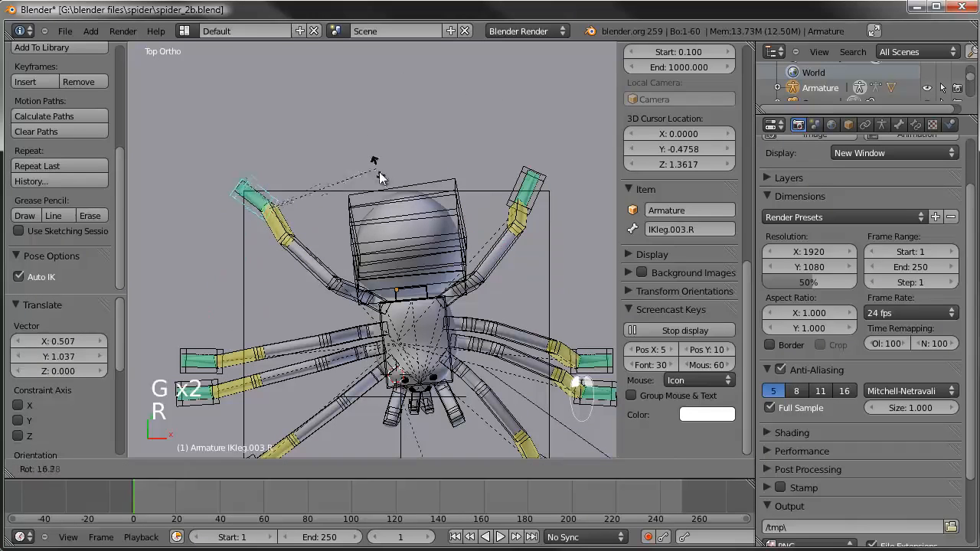
{"action": "left_click", "coordinate": [388, 209]}
{"action": "key", "text": "g"}
{"action": "left_click", "coordinate": [389, 209]}
Move the foot control IKleg.002.R backward, then about 0.66 inward toward the body
{"action": "middle_click_drag", "start_coordinate": [332, 337], "coordinate": [383, 249], "text": "shift"}
{"action": "right_click", "coordinate": [268, 259]}
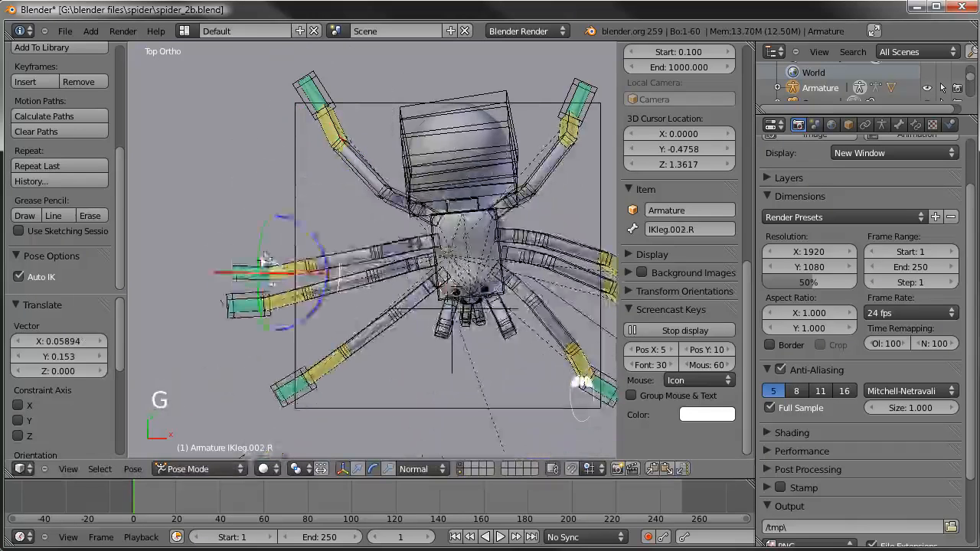
{"action": "key", "text": "g"}
{"action": "left_click", "coordinate": [277, 203]}
{"action": "key", "text": "g"}
{"action": "left_click", "coordinate": [361, 248]}
In the top view, move the foot control IKleg.002.L backward and slightly inward
{"action": "middle_click_drag", "start_coordinate": [365, 252], "coordinate": [269, 239]}
{"action": "key", "text": "KP_7"}
{"action": "scroll", "coordinate": [313, 248], "scroll_direction": "up", "scroll_amount": 2}
{"action": "right_click", "coordinate": [508, 266]}
{"action": "key", "text": "g"}
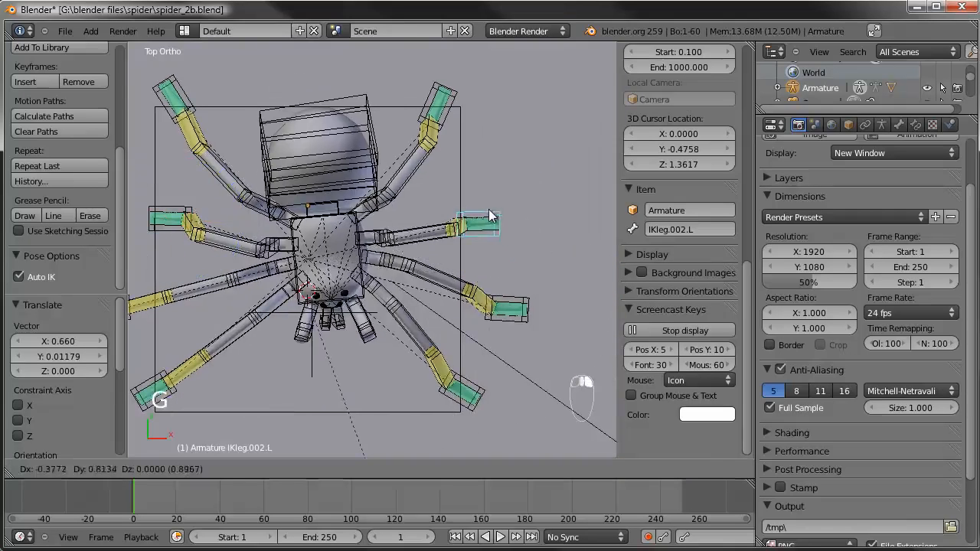
{"action": "left_click", "coordinate": [490, 222]}
Move IKleg.001.L about -0.35 in X and 0.37 in Y, and IKleg.001.R about 1.06 in X and 0.14 in Y
{"action": "right_click", "coordinate": [502, 309]}
{"action": "key", "text": "g"}
{"action": "left_click", "coordinate": [513, 289]}
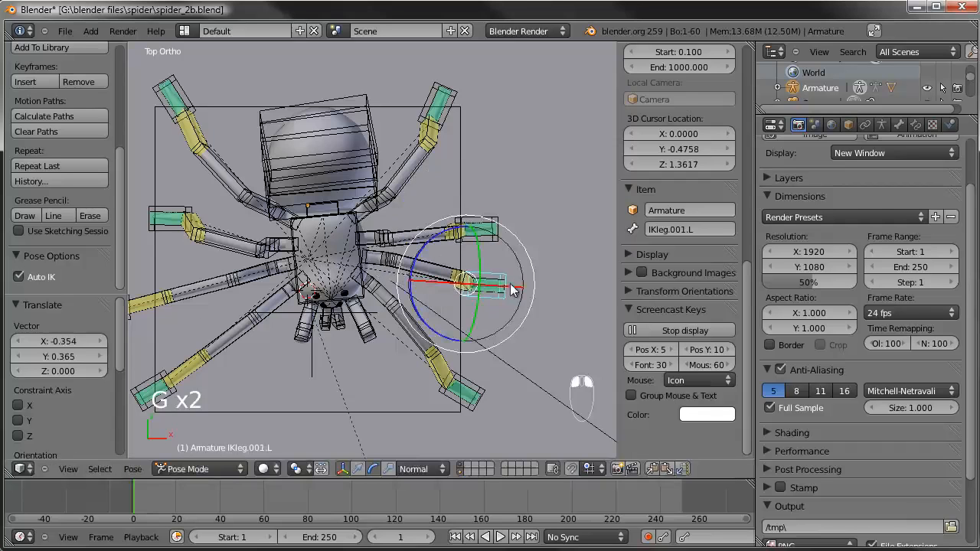
{"action": "right_click", "coordinate": [138, 321]}
{"action": "key", "text": "g"}
{"action": "left_click", "coordinate": [208, 316]}
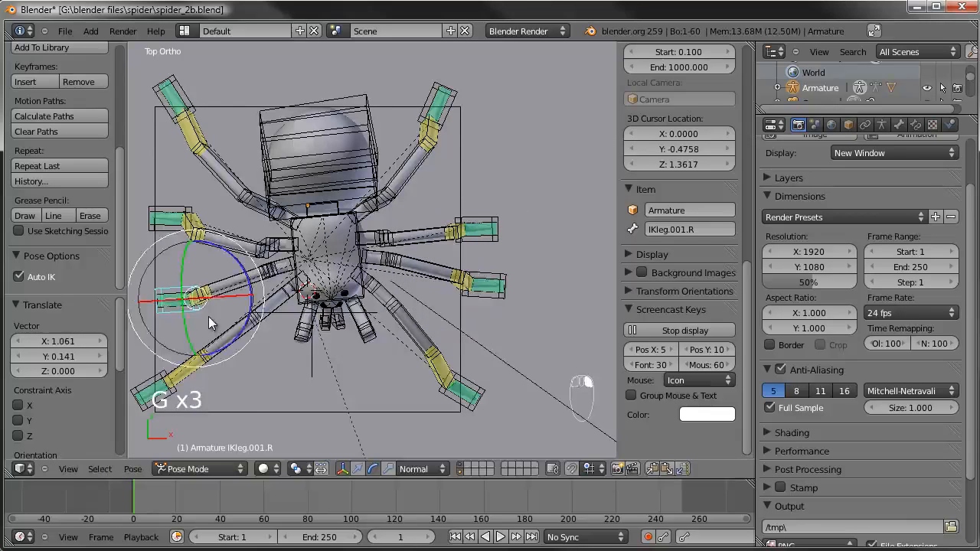
Pull the two front foot controls inward, placing IKleg.R closer and moving IKleg.L about -0.40 in X and 0.59 in Y
{"action": "middle_click_drag", "start_coordinate": [245, 335], "coordinate": [360, 298], "text": "shift"}
{"action": "right_click", "coordinate": [360, 298]}
{"action": "key", "text": "g"}
{"action": "left_click", "coordinate": [337, 338]}
{"action": "right_click", "coordinate": [567, 370]}
{"action": "key", "text": "g"}
{"action": "left_click", "coordinate": [539, 366]}
Lift the front left foot control IKleg.L about 1.3 off the ground, then extend it outward and higher
{"action": "middle_click_drag", "start_coordinate": [540, 366], "coordinate": [300, 331]}
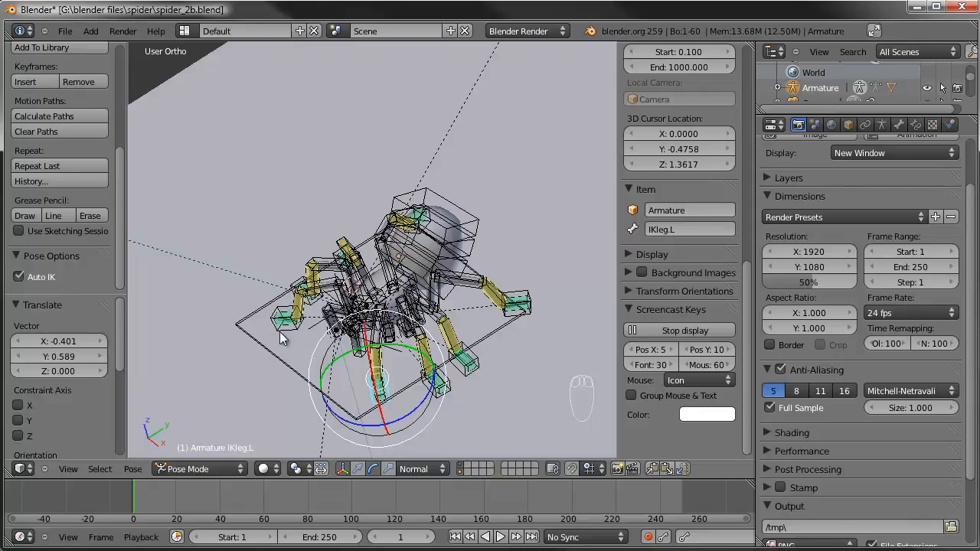
{"action": "middle_click_drag", "start_coordinate": [442, 375], "coordinate": [419, 361]}
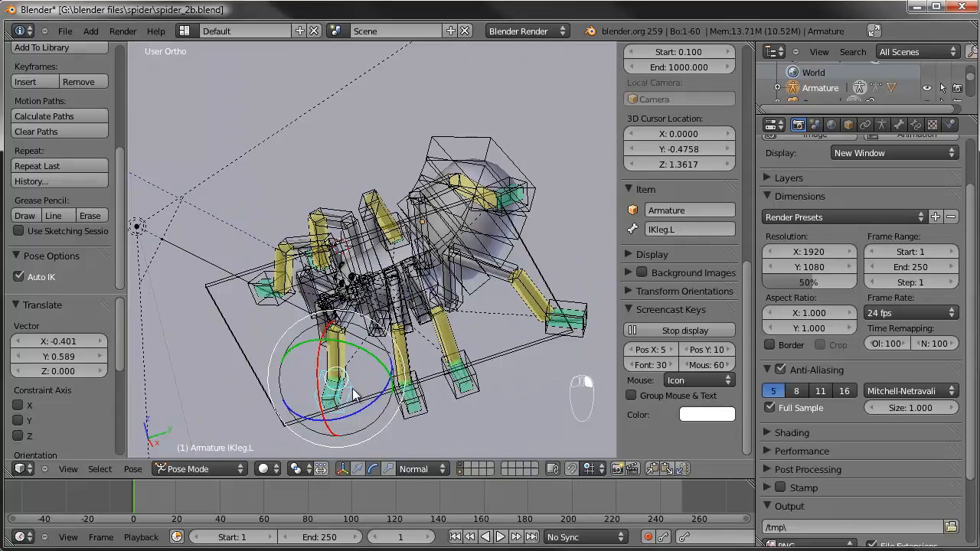
{"action": "key", "text": "g"}
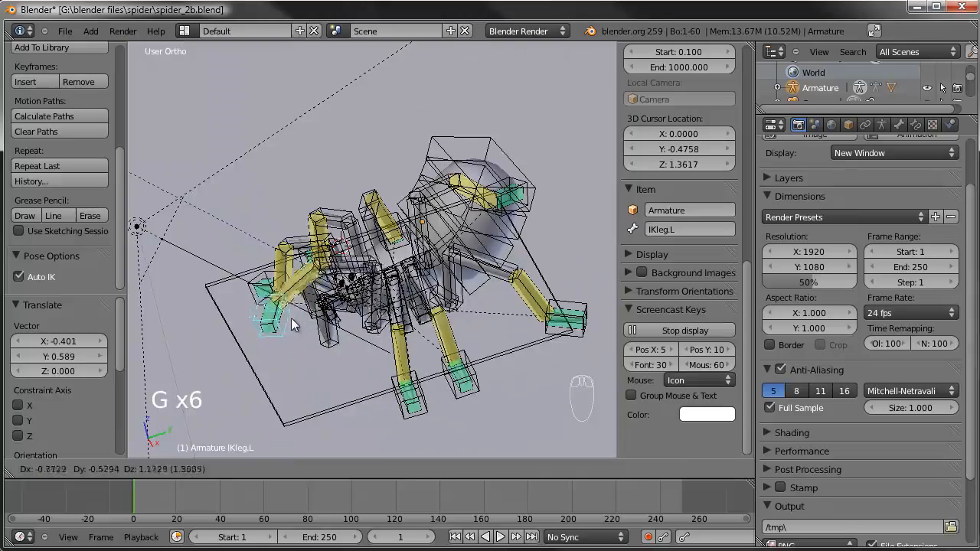
{"action": "left_click", "coordinate": [283, 318]}
{"action": "middle_click_drag", "start_coordinate": [283, 318], "coordinate": [498, 253]}
{"action": "key", "text": "g"}
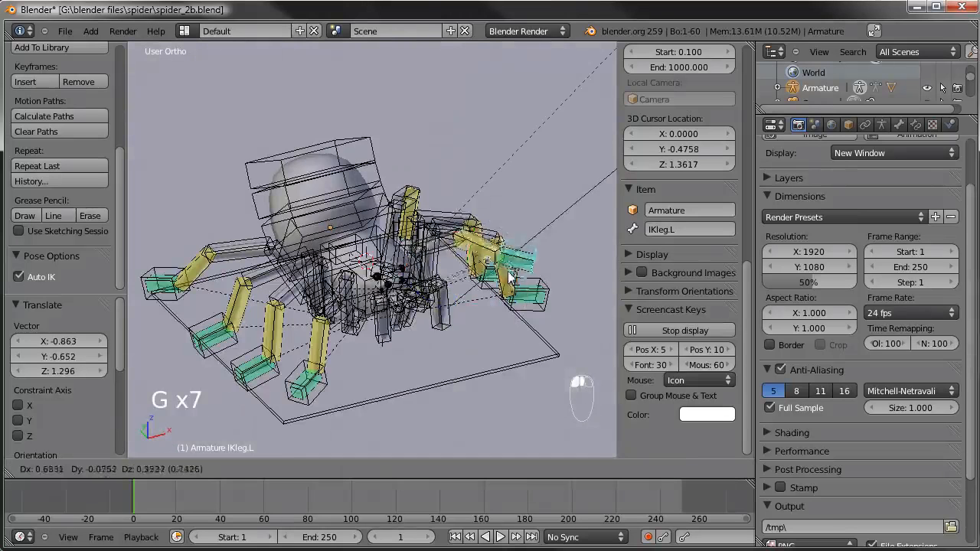
{"action": "left_click", "coordinate": [536, 229]}
Rotate the raised IKleg.L foot and nudge it about 0.11 in Y and 0.16 in Z
{"action": "key", "text": "r"}
{"action": "right_click", "coordinate": [582, 242]}
{"action": "left_click_drag", "start_coordinate": [561, 200], "coordinate": [569, 232]}
{"action": "middle_click_drag", "start_coordinate": [570, 232], "coordinate": [440, 366]}
{"action": "key", "text": "g"}
{"action": "left_click", "coordinate": [441, 306]}
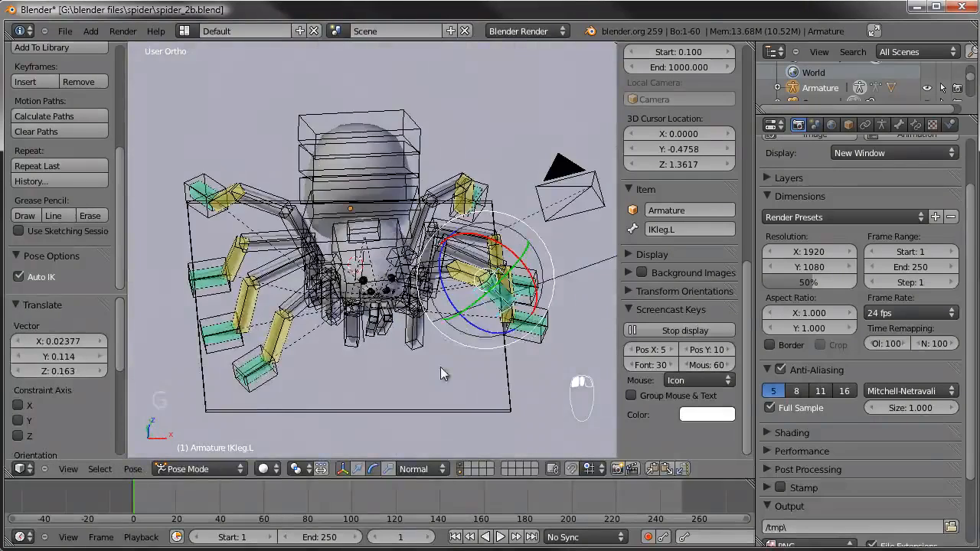
In the top view, reposition the front right foot control IKleg.R closer to the head and rotate it to follow the leg
{"action": "right_click", "coordinate": [264, 365]}
{"action": "key", "text": "g"}
{"action": "right_click", "coordinate": [278, 387]}
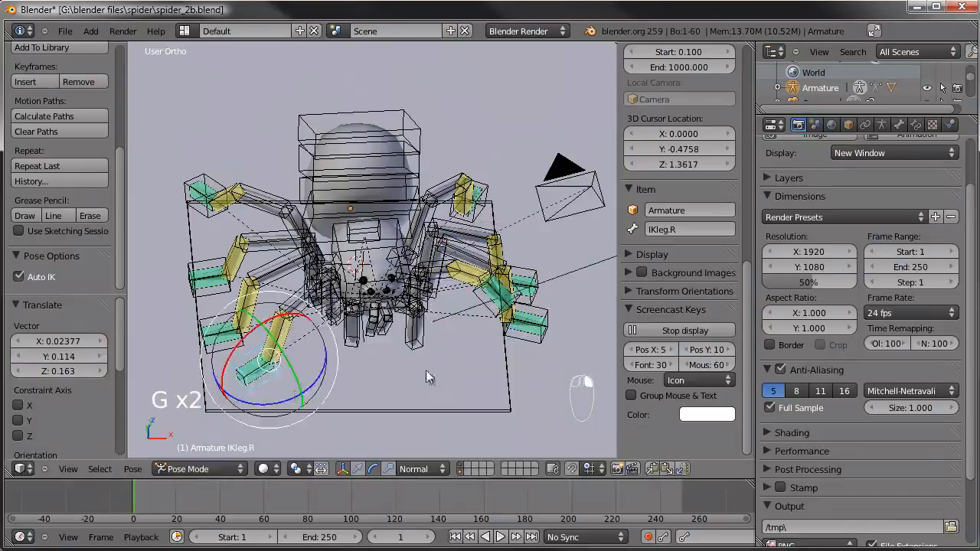
{"action": "middle_click_drag", "start_coordinate": [448, 318], "coordinate": [533, 272]}
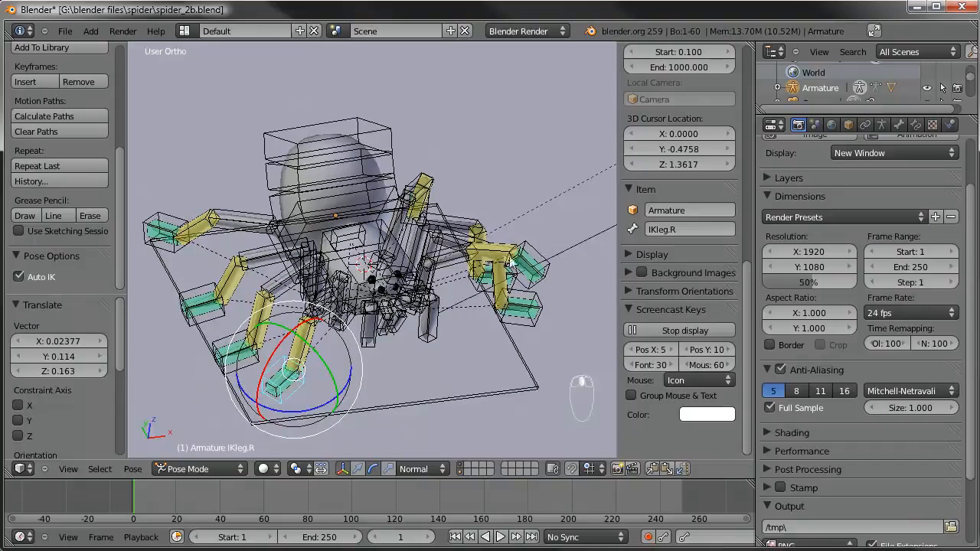
{"action": "key", "text": "KP_7"}
{"action": "key", "text": "g"}
{"action": "left_click", "coordinate": [395, 373]}
{"action": "key", "text": "r"}
{"action": "left_click", "coordinate": [382, 320]}
{"action": "key", "text": "g"}
{"action": "left_click", "coordinate": [384, 331]}
Raise the foot control IKleg.001.R about 1.42 and stretch it outward about -0.93 in X
{"action": "right_click", "coordinate": [241, 303]}
{"action": "middle_click_drag", "start_coordinate": [242, 306], "coordinate": [329, 306]}
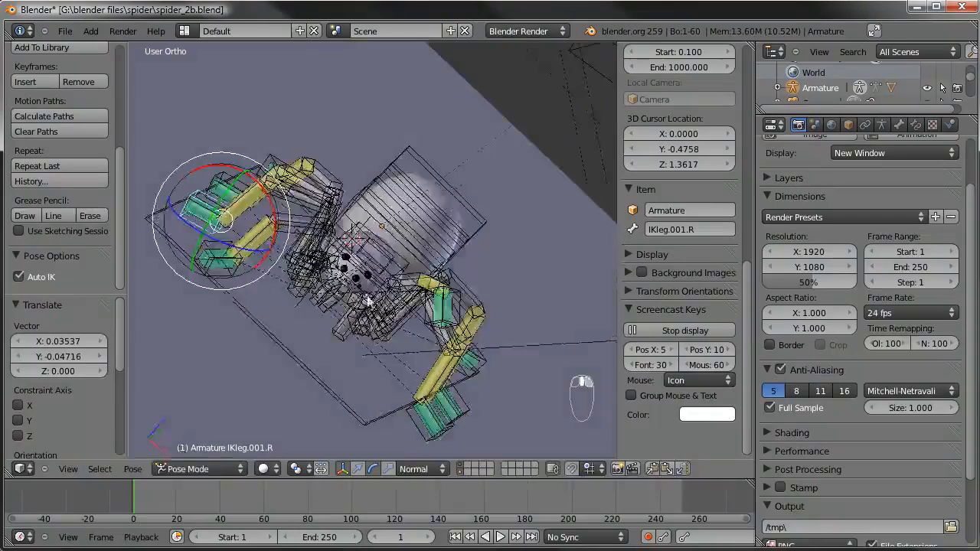
{"action": "key", "text": "g"}
{"action": "left_click", "coordinate": [367, 171]}
{"action": "middle_click_drag", "start_coordinate": [367, 171], "coordinate": [384, 220]}
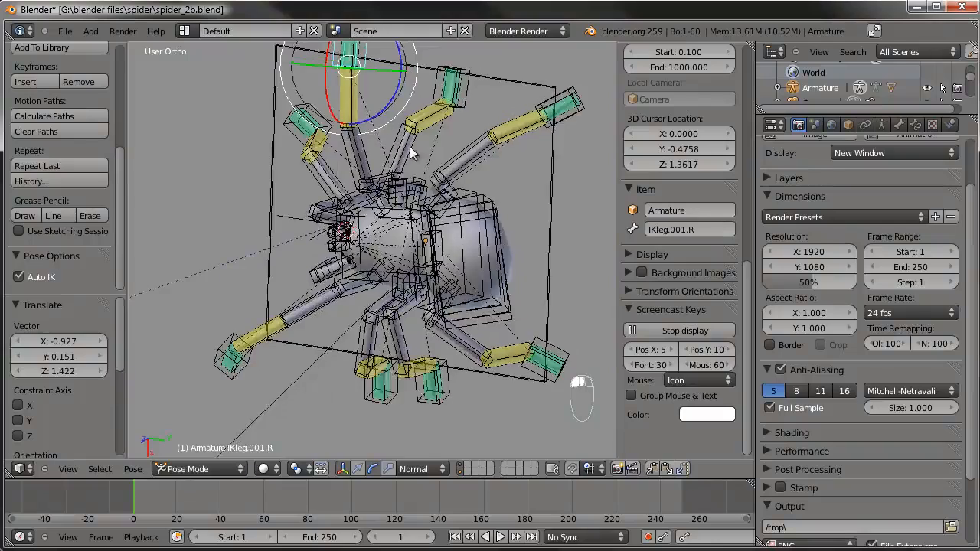
In the top view, swing IKleg.001.R forward about -0.48 in Y, rotate it in line with the leg and shift it about 0.32 inward
{"action": "key", "text": "KP_7"}
{"action": "key", "text": "g"}
{"action": "left_click", "coordinate": [427, 178]}
{"action": "key", "text": "r"}
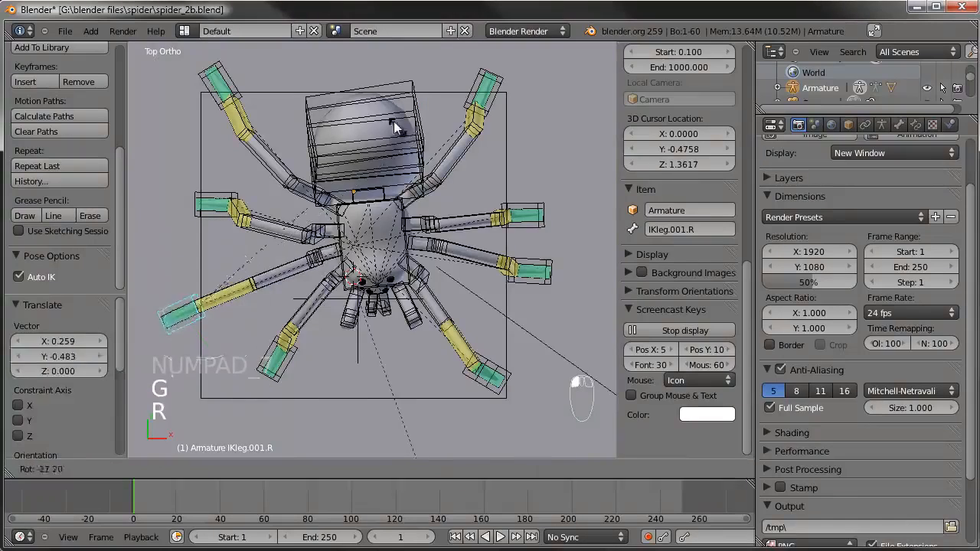
{"action": "left_click", "coordinate": [401, 127]}
{"action": "key", "text": "g"}
{"action": "left_click", "coordinate": [413, 134]}
In the top view, move IKleg.001.L forward about -0.55 in Y and rotate it about 18.4°
{"action": "middle_click_drag", "start_coordinate": [373, 327], "coordinate": [398, 323]}
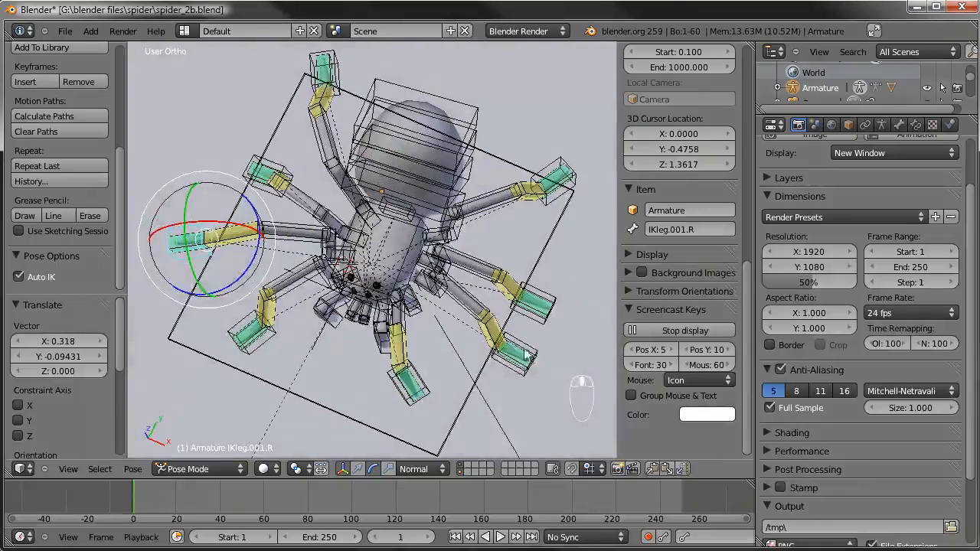
{"action": "right_click", "coordinate": [525, 353]}
{"action": "key", "text": "KP_7"}
{"action": "middle_click_drag", "start_coordinate": [529, 340], "coordinate": [489, 378], "text": "shift"}
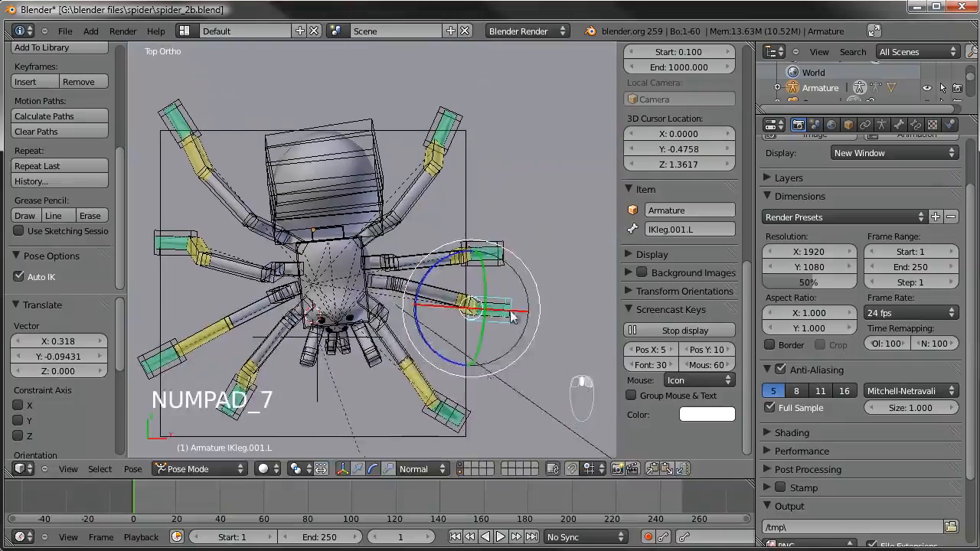
{"action": "key", "text": "g"}
{"action": "left_click", "coordinate": [539, 324]}
{"action": "key", "text": "r"}
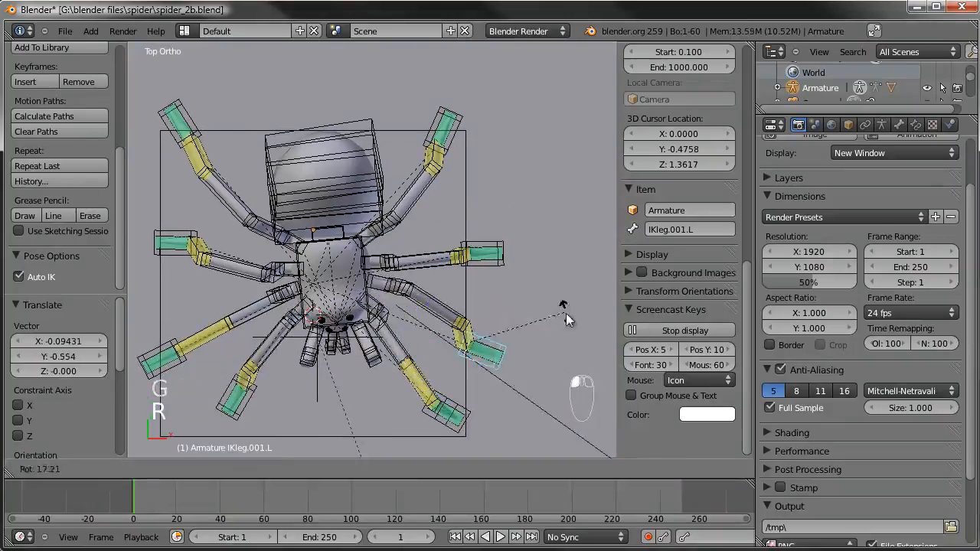
{"action": "left_click", "coordinate": [565, 314]}
Lift the foot control IKleg.002.L off the ground, rotate it about 59° and raise it a further 0.63
{"action": "right_click", "coordinate": [491, 262]}
{"action": "middle_click_drag", "start_coordinate": [363, 415], "coordinate": [501, 284]}
{"action": "key", "text": "g"}
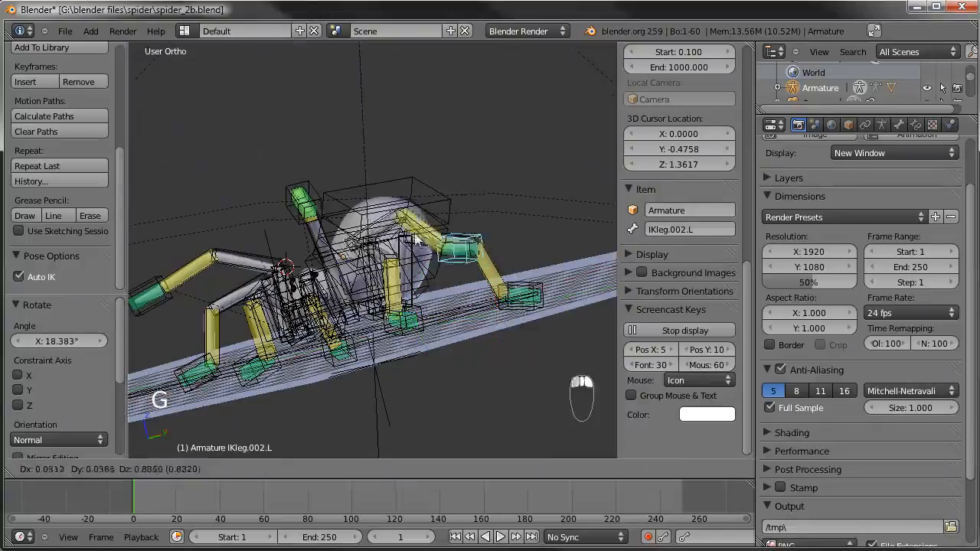
{"action": "left_click", "coordinate": [515, 206]}
{"action": "key", "text": "r"}
{"action": "left_click", "coordinate": [515, 213]}
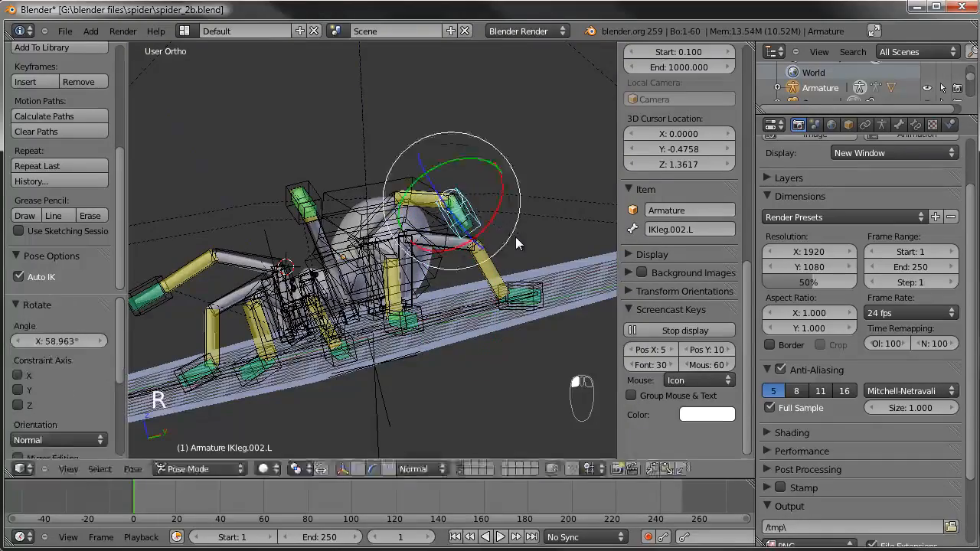
{"action": "key", "text": "g"}
{"action": "left_click", "coordinate": [509, 199]}
Raise the rear right foot control IKleg.003.R in stages, ending with a move of about 0.60, -0.41 and 1.45 in X, Y and Z
{"action": "middle_click_drag", "start_coordinate": [510, 199], "coordinate": [266, 337]}
{"action": "right_click", "coordinate": [267, 337]}
{"action": "key", "text": "g"}
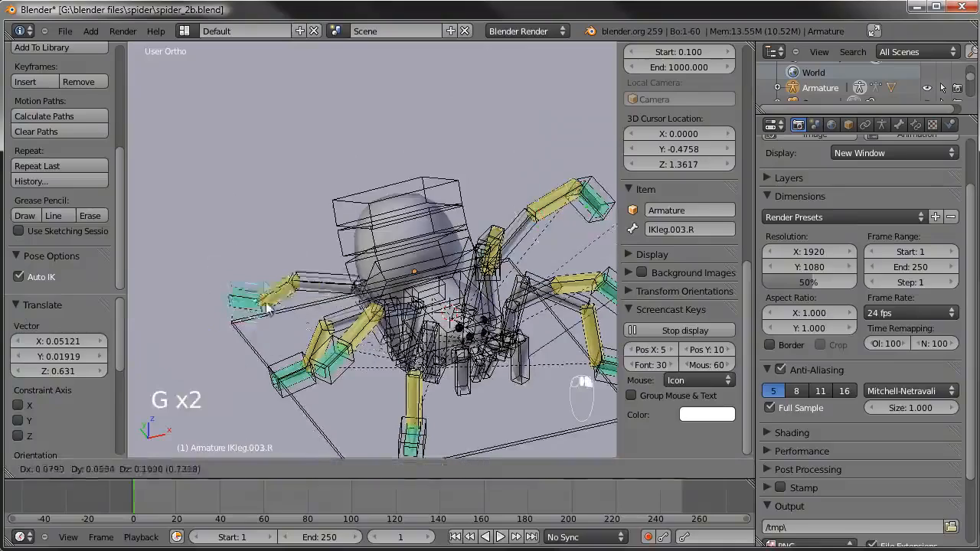
{"action": "left_click", "coordinate": [263, 280]}
{"action": "middle_click_drag", "start_coordinate": [264, 280], "coordinate": [356, 303]}
{"action": "key", "text": "g"}
{"action": "left_click", "coordinate": [307, 306]}
{"action": "key", "text": "g"}
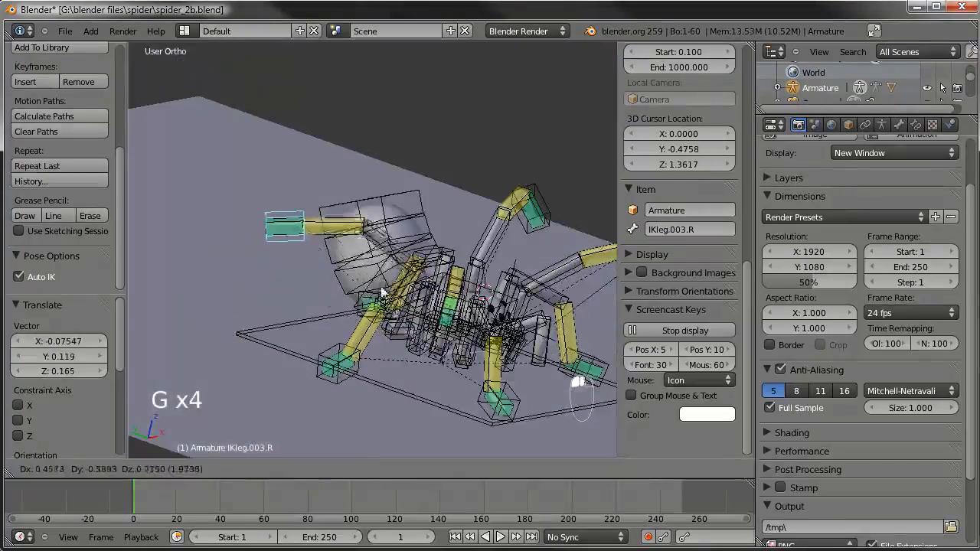
{"action": "left_click", "coordinate": [380, 256]}
Select the head bone and rotate it about 21.1° in the front view
{"action": "middle_click_drag", "start_coordinate": [381, 256], "coordinate": [355, 348]}
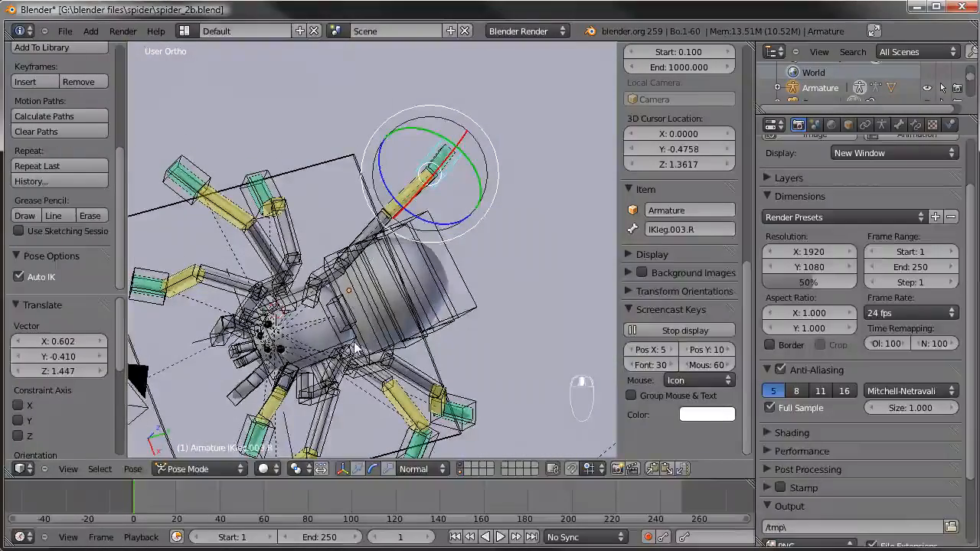
{"action": "right_click", "coordinate": [354, 348]}
{"action": "key", "text": "KP_1"}
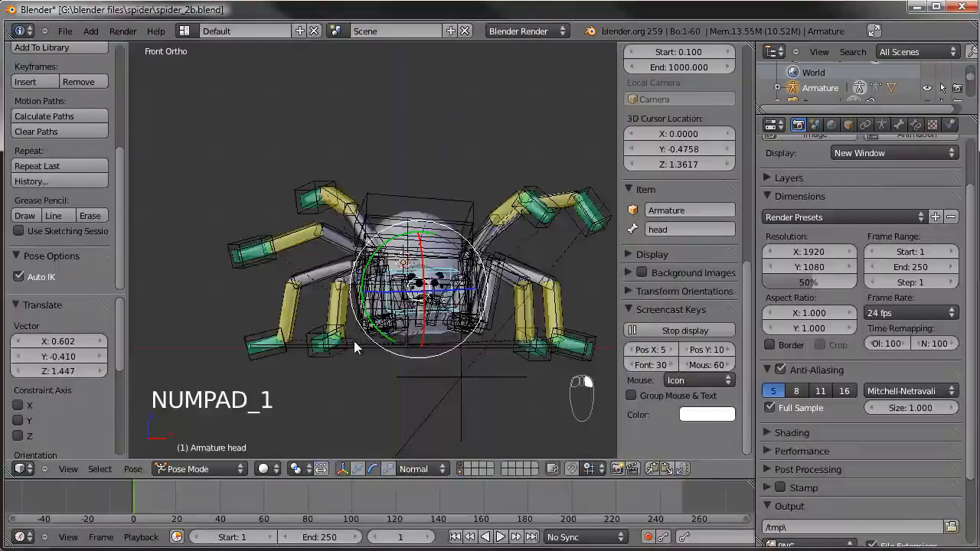
{"action": "key", "text": "r"}
{"action": "key", "text": "g"}
{"action": "key", "text": "r"}
{"action": "left_click", "coordinate": [513, 257]}
Trackball-rotate the head bone to adjust the body's tilt and raise it about 0.09
{"action": "key", "text": "r"}
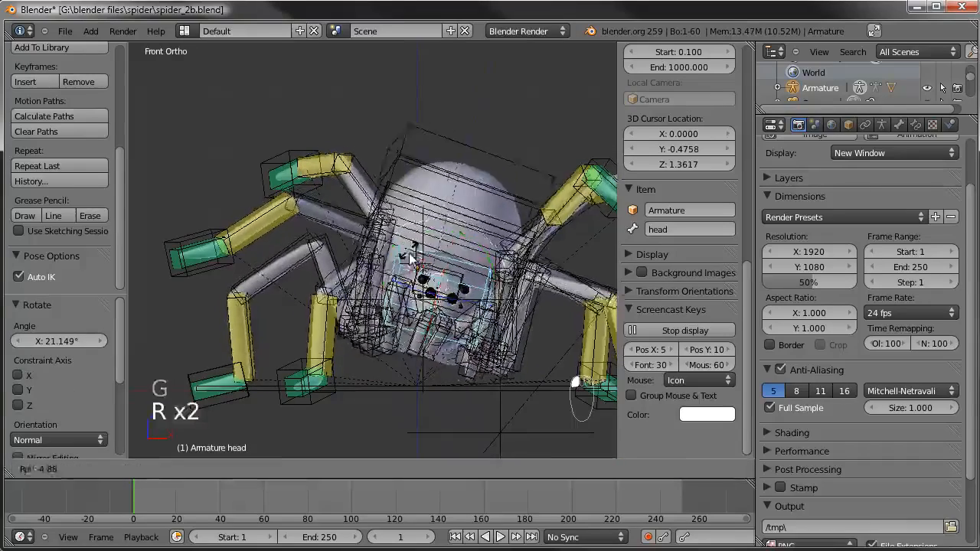
{"action": "key", "text": "r"}
{"action": "left_click", "coordinate": [500, 318]}
{"action": "key", "text": "g"}
{"action": "left_click", "coordinate": [501, 314]}
Move the mandible bone mand1B.L about 0.11 in X and 0.10 in Z
{"action": "right_click", "coordinate": [490, 360]}
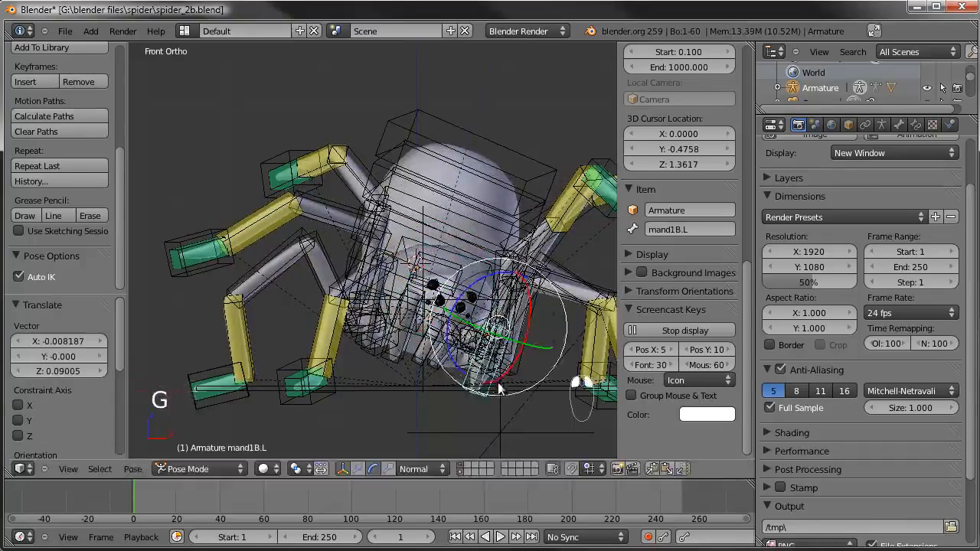
{"action": "key", "text": "g"}
{"action": "left_click", "coordinate": [507, 371]}
Rotate the head bone about -2.3° and move it about -0.29 in X and 0.08 in Z
{"action": "right_click", "coordinate": [503, 249]}
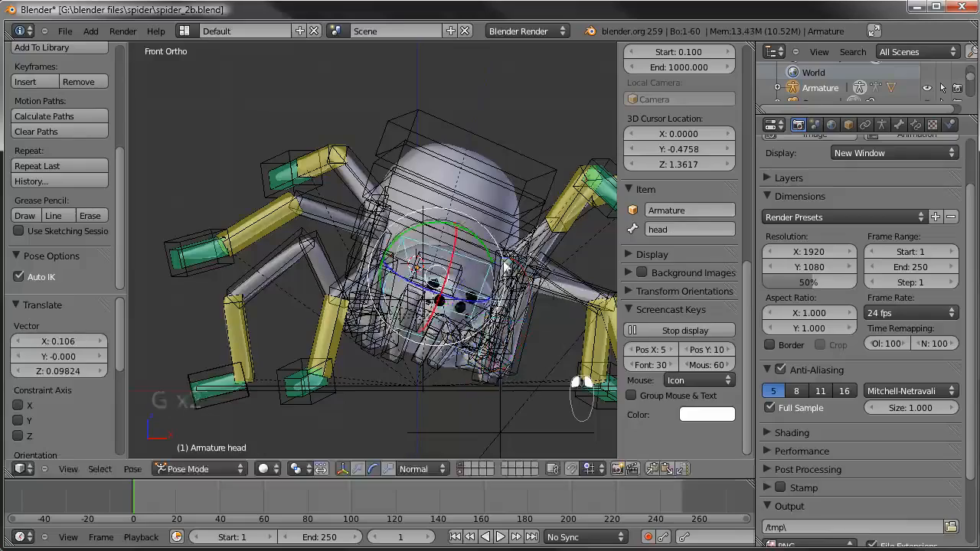
{"action": "key", "text": "r"}
{"action": "key", "text": "r"}
{"action": "left_click", "coordinate": [502, 260]}
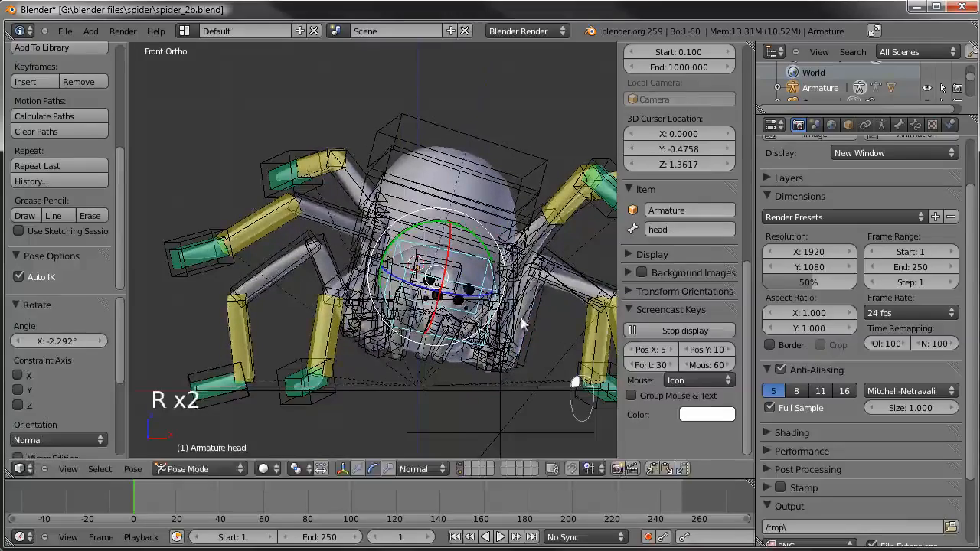
{"action": "key", "text": "g"}
{"action": "left_click", "coordinate": [490, 310]}
In the camera view, move the Empty about 0.05, 0.58 and 0.51 in X, Y and Z to reframe the spider
{"action": "middle_click_drag", "start_coordinate": [491, 309], "coordinate": [385, 306]}
{"action": "scroll", "coordinate": [343, 250], "scroll_direction": "down", "scroll_amount": 3}
{"action": "key", "text": "KP_0"}
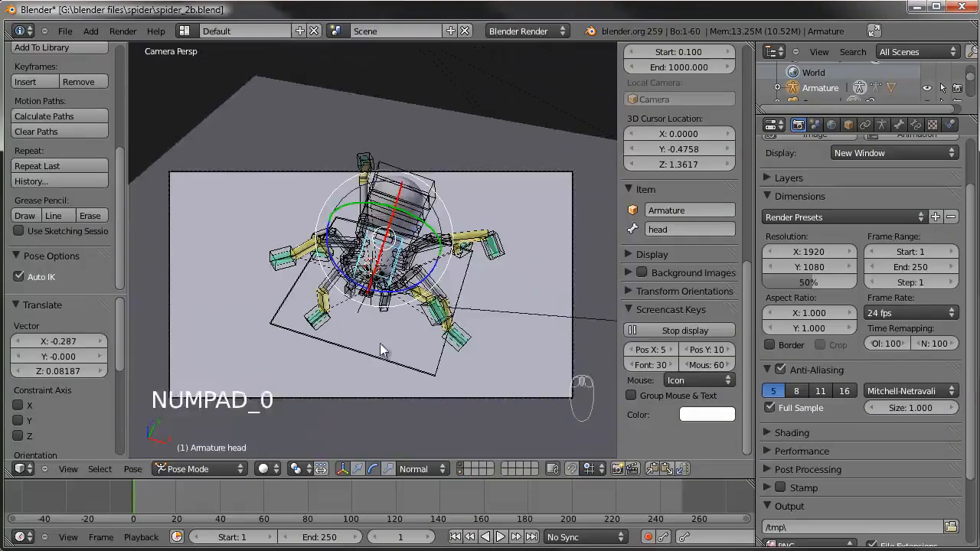
{"action": "right_click", "coordinate": [372, 341]}
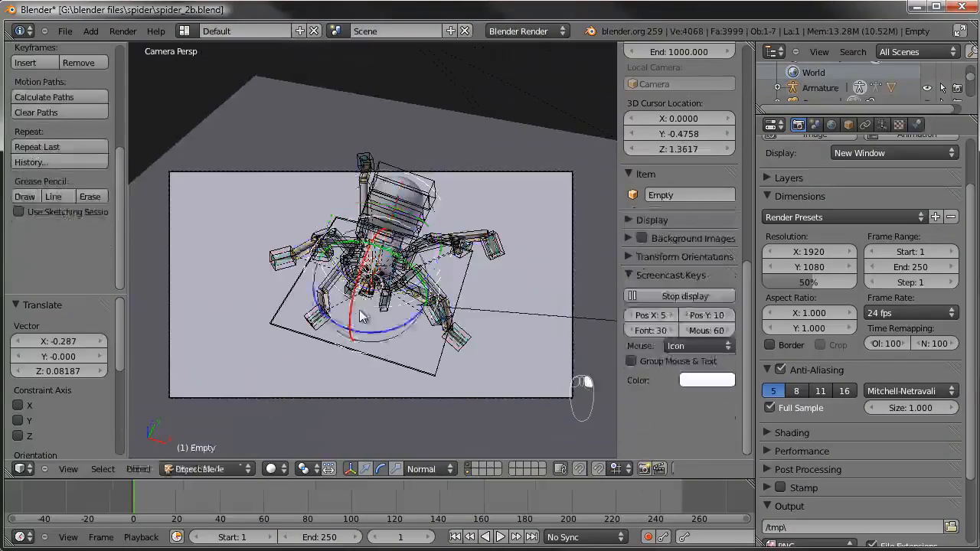
{"action": "key", "text": "g"}
{"action": "left_click", "coordinate": [578, 268]}
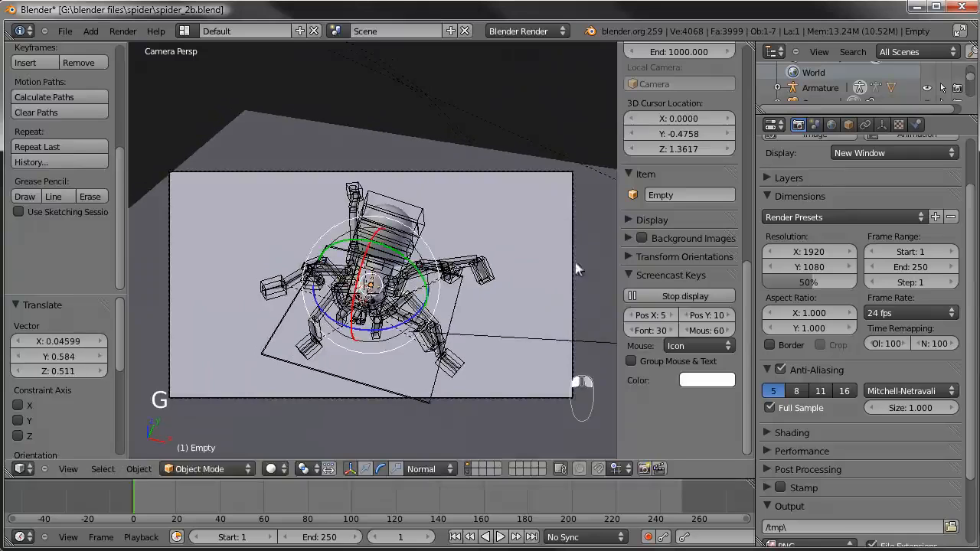
Lower the camera in several moves to frame the spider from a low front angle
{"action": "right_click", "coordinate": [571, 210]}
{"action": "key", "text": "g"}
{"action": "key", "text": "g"}
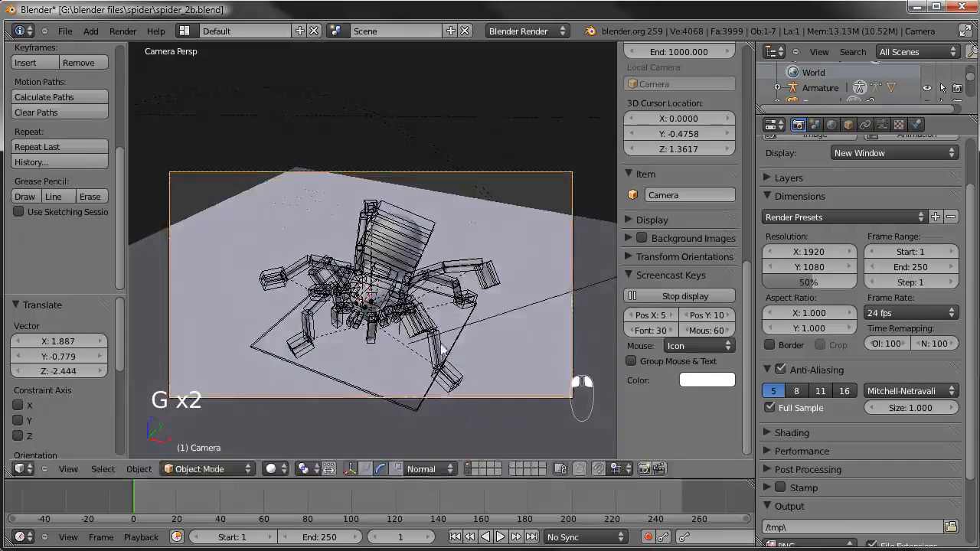
{"action": "key", "text": "g"}
{"action": "left_click", "coordinate": [303, 399]}
{"action": "key", "text": "g"}
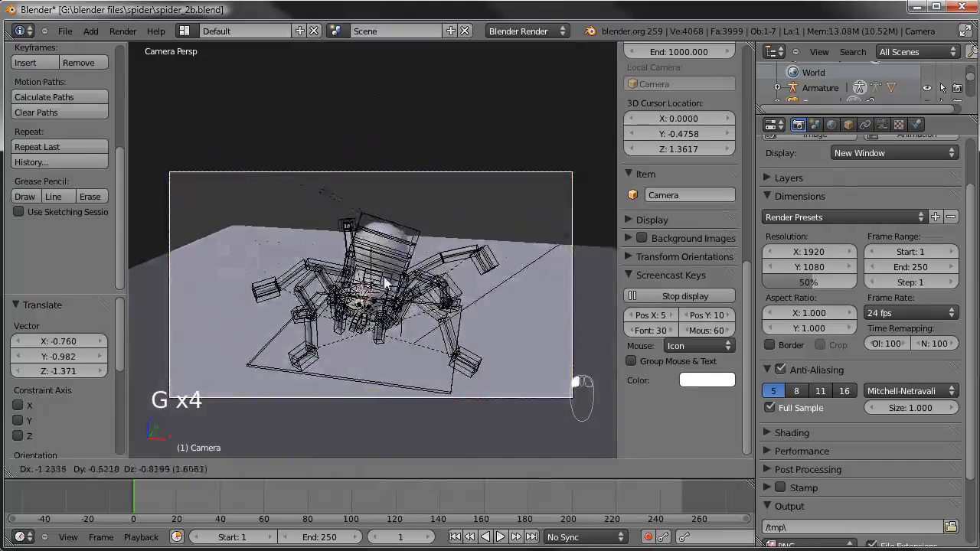
{"action": "left_click", "coordinate": [430, 264]}
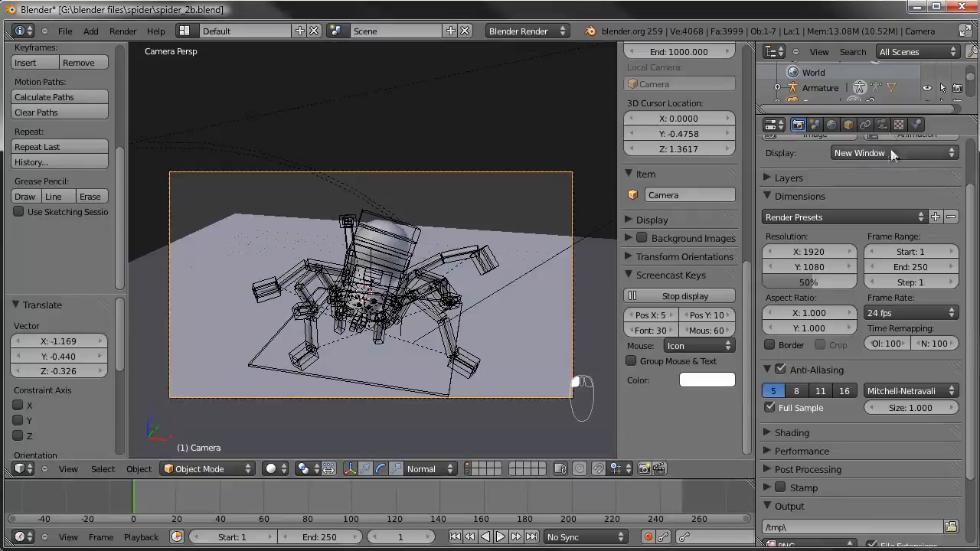
Set the camera's focal length to 20 mm
{"action": "left_click", "coordinate": [884, 126]}
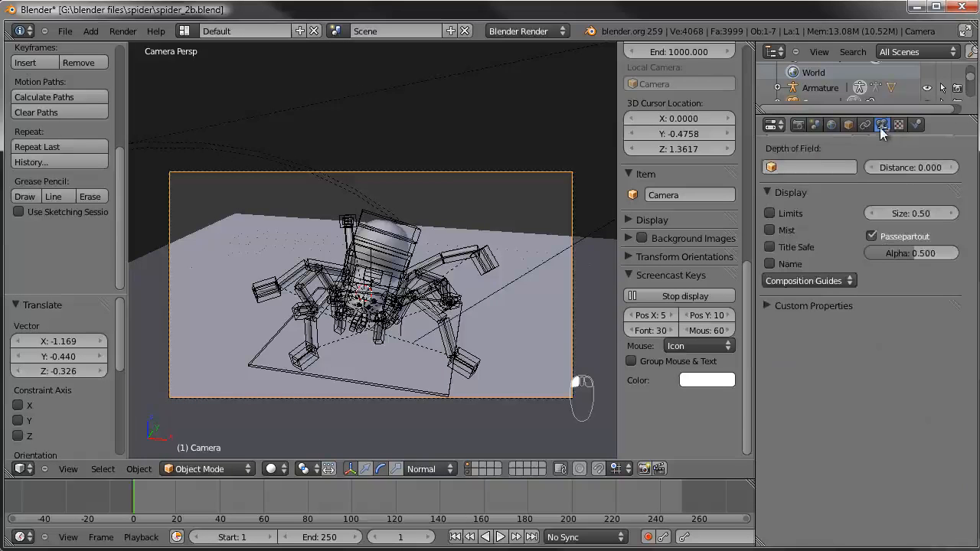
{"action": "scroll", "coordinate": [873, 176], "scroll_direction": "up", "scroll_amount": 5}
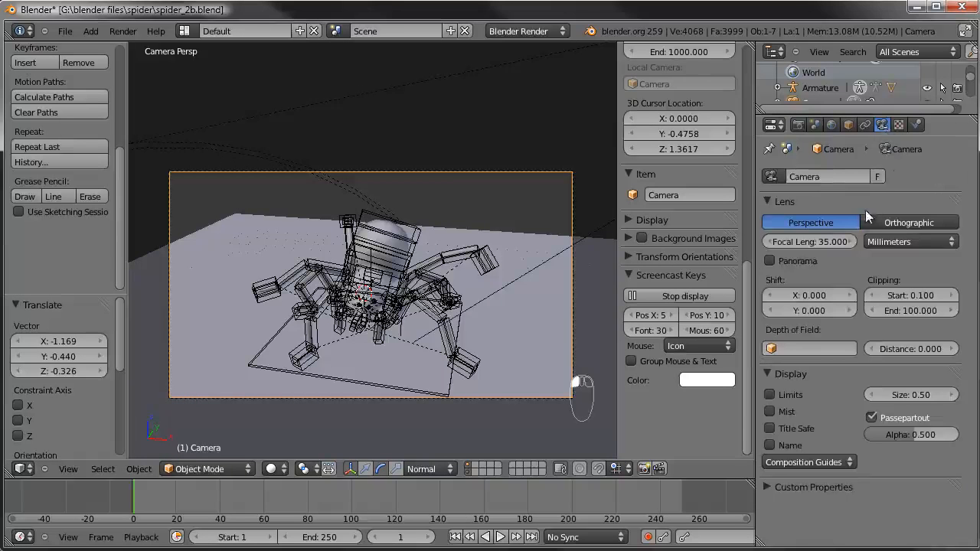
{"action": "left_click", "coordinate": [824, 242]}
{"action": "key", "text": "Return"}
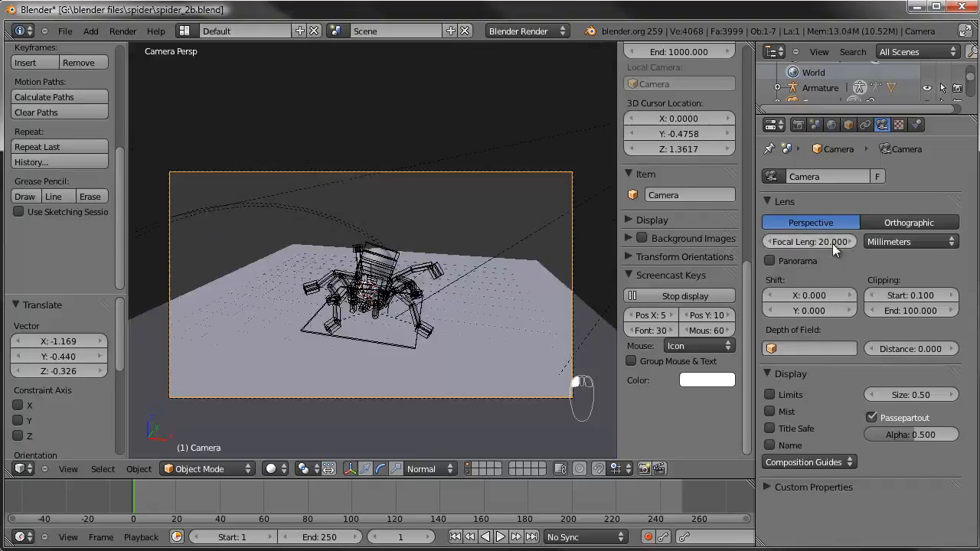
Move the camera closer to the spider along its local Z axis, and shift it about 0.04, -0.24 and -0.99 in X, Y and Z
{"action": "key", "text": "g"}
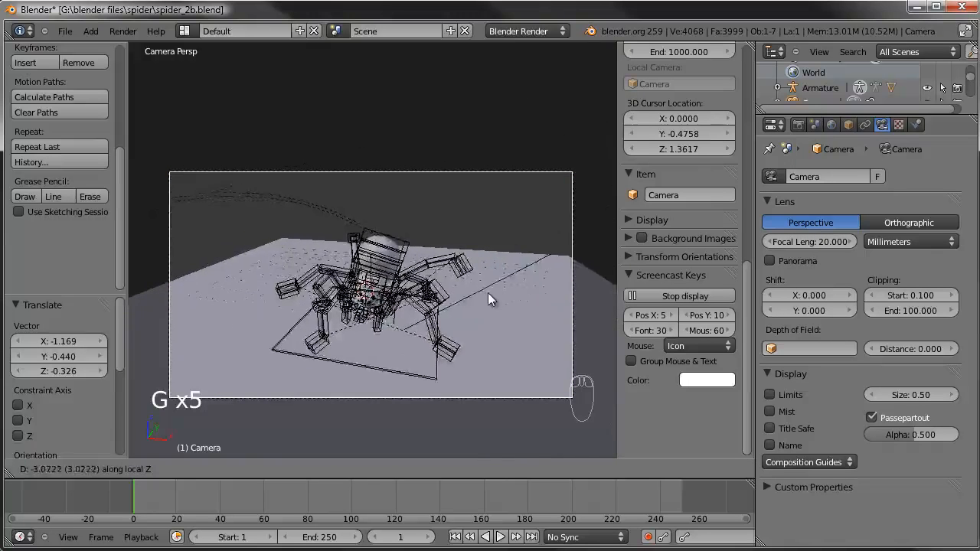
{"action": "left_click", "coordinate": [493, 281]}
{"action": "key", "text": "g"}
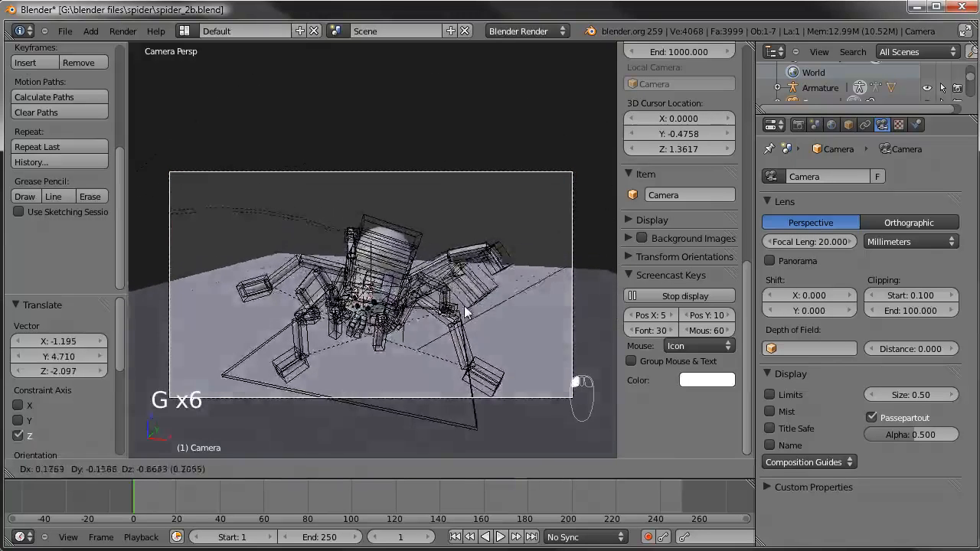
{"action": "left_click", "coordinate": [458, 324]}
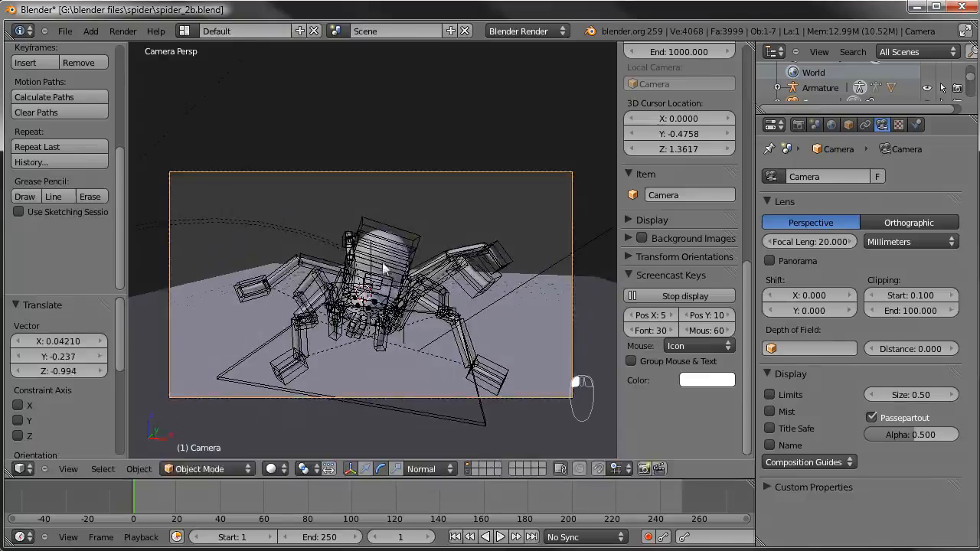
Hide the layer that holds the armature so the Empty can be selected through the spider
{"action": "right_click", "coordinate": [381, 266]}
{"action": "right_click", "coordinate": [374, 264]}
{"action": "right_click", "coordinate": [372, 263]}
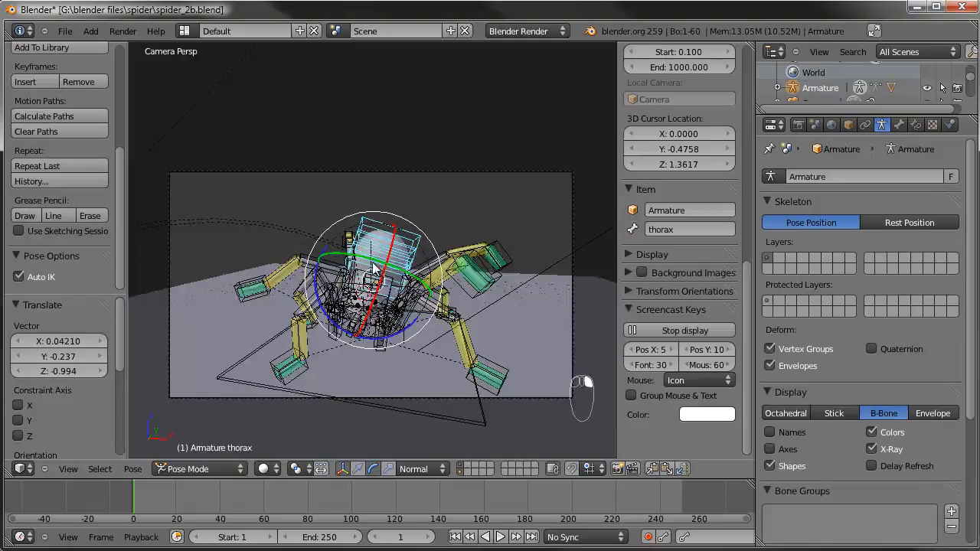
{"action": "scroll", "coordinate": [372, 267], "scroll_direction": "up", "scroll_amount": 5}
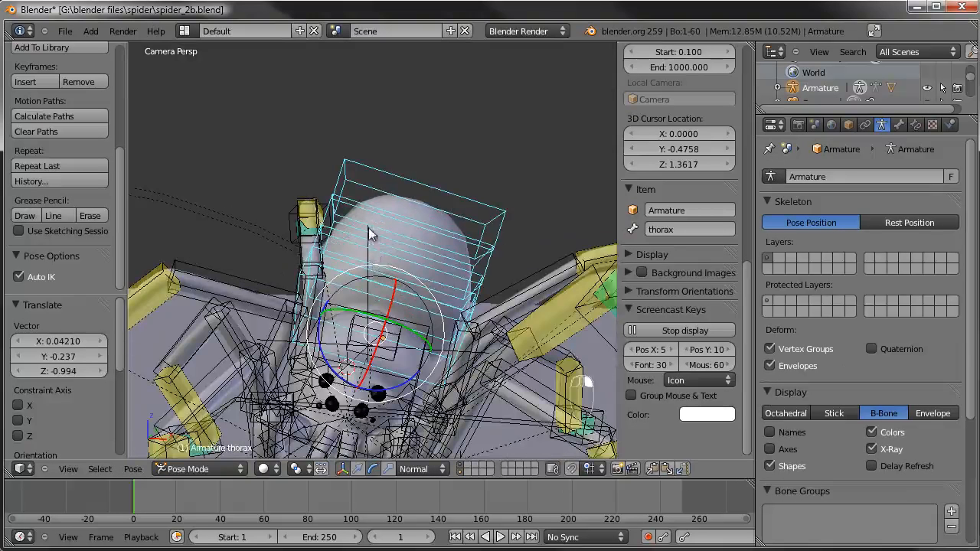
{"action": "middle_click_drag", "start_coordinate": [375, 271], "coordinate": [317, 288]}
{"action": "right_click", "coordinate": [314, 289]}
{"action": "right_click", "coordinate": [316, 290]}
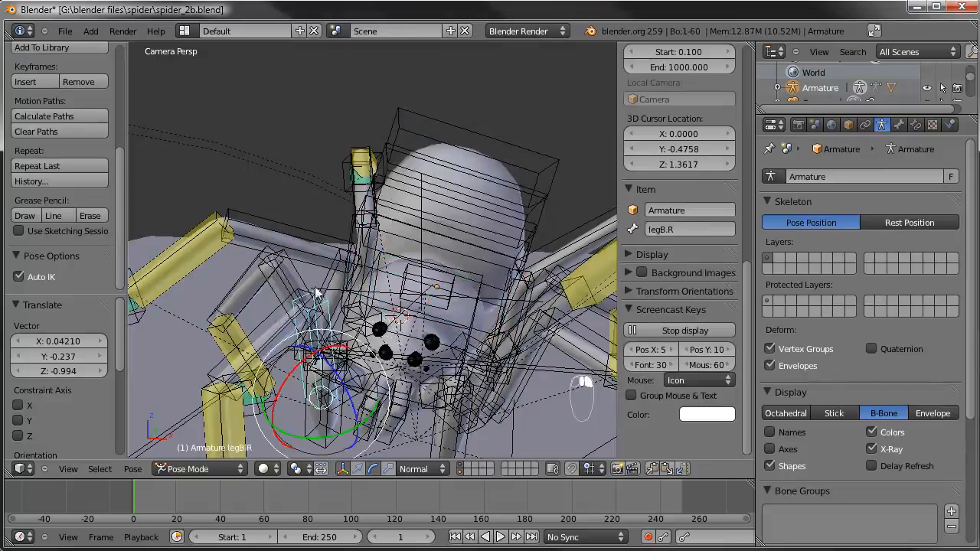
{"action": "left_click", "coordinate": [460, 471], "text": "shift"}
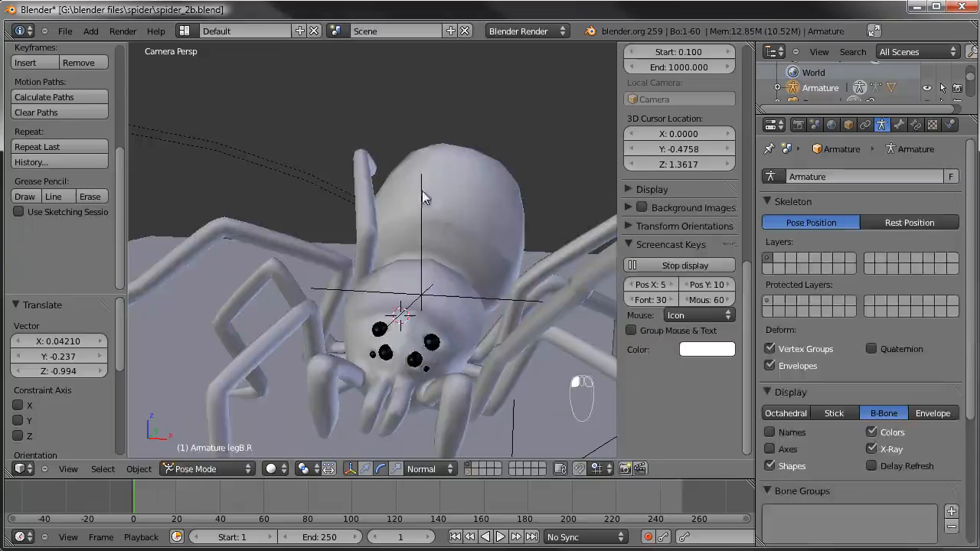
Move the Empty about 0.01, -0.08 and -0.29 in X, Y and Z to reframe the spider
{"action": "right_click", "coordinate": [421, 193]}
{"action": "scroll", "coordinate": [427, 219], "scroll_direction": "down", "scroll_amount": 4}
{"action": "key", "text": "g"}
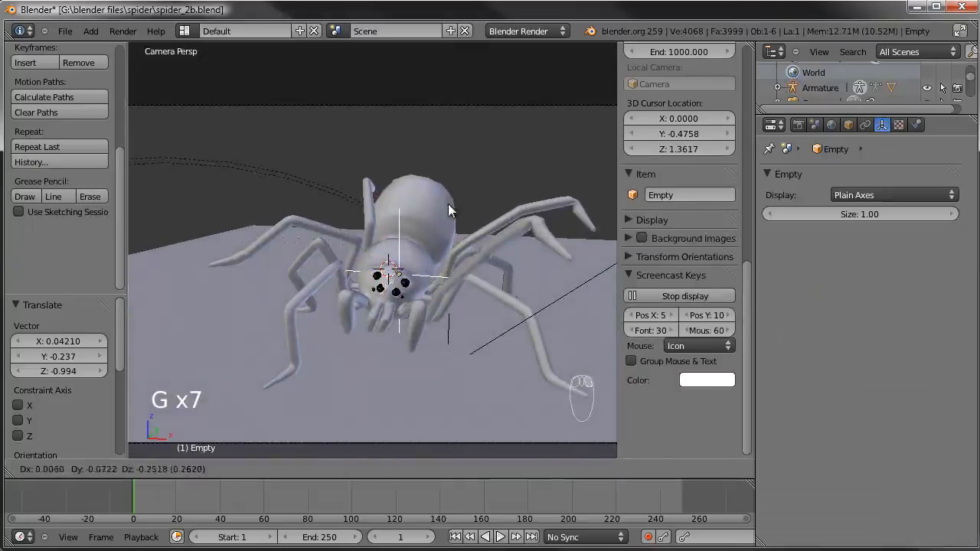
{"action": "left_click", "coordinate": [447, 207]}
{"action": "scroll", "coordinate": [513, 318], "scroll_direction": "down", "scroll_amount": 2}
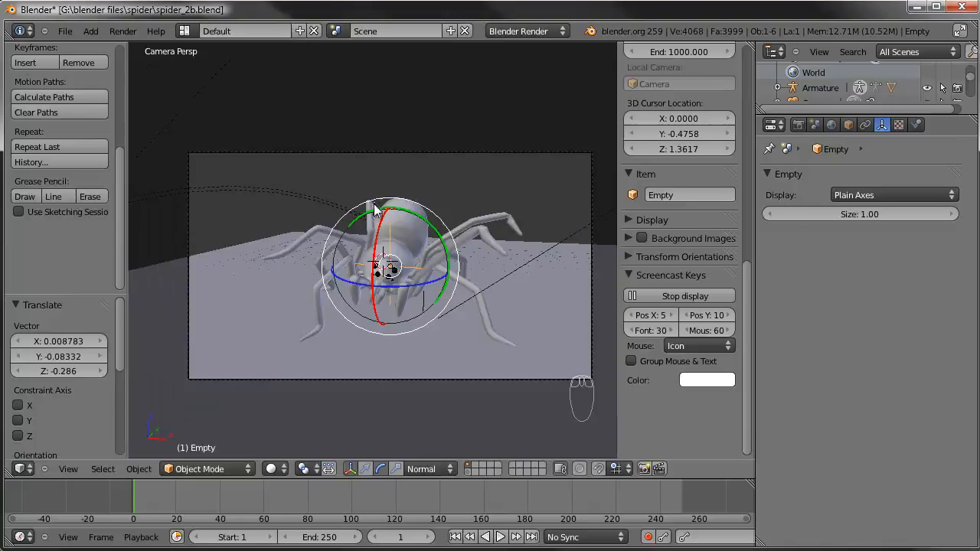
Move the camera about 0.54, 0.07 and -0.70 in X, Y and Z, and bring it closer along its local Z axis
{"action": "right_click", "coordinate": [588, 173]}
{"action": "key", "text": "g"}
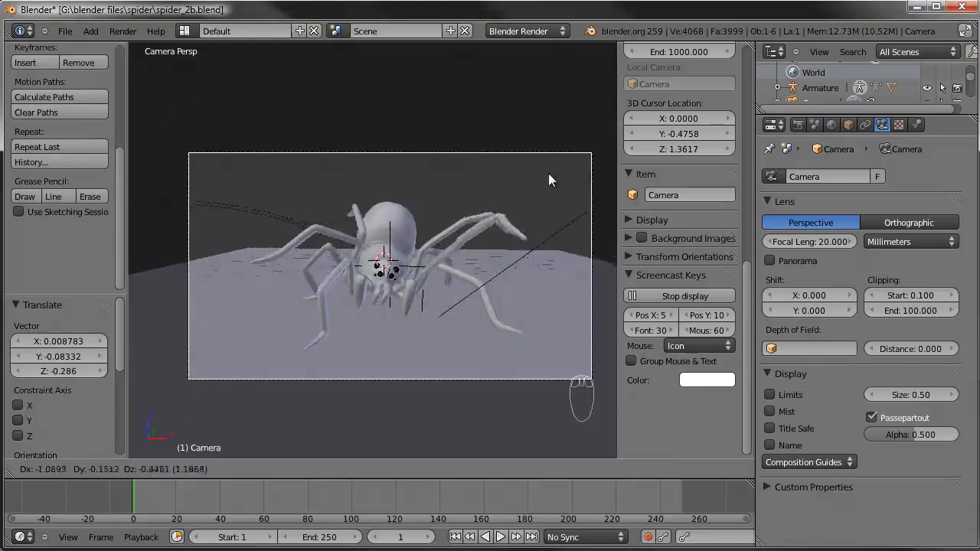
{"action": "left_click", "coordinate": [612, 187]}
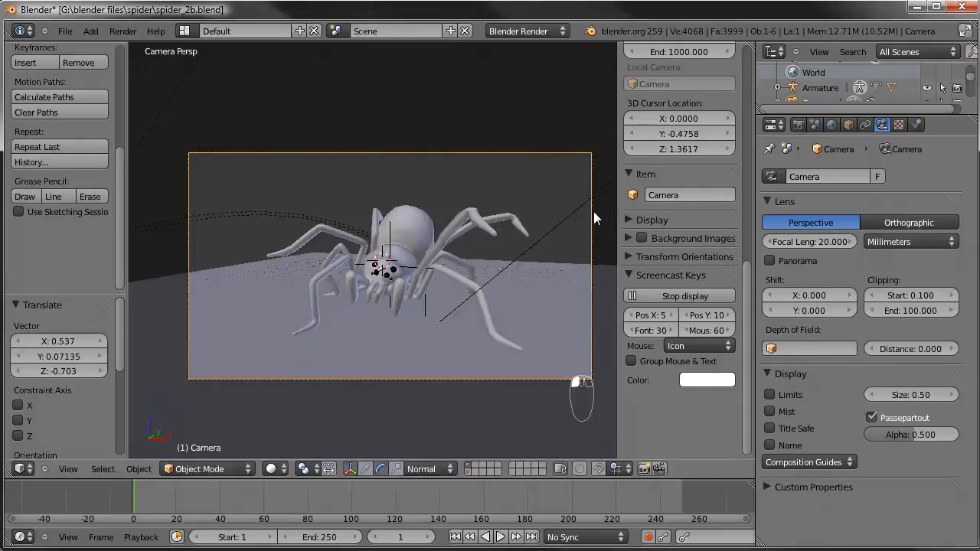
{"action": "key", "text": "g"}
{"action": "key", "text": "z"}
{"action": "key", "text": "z"}
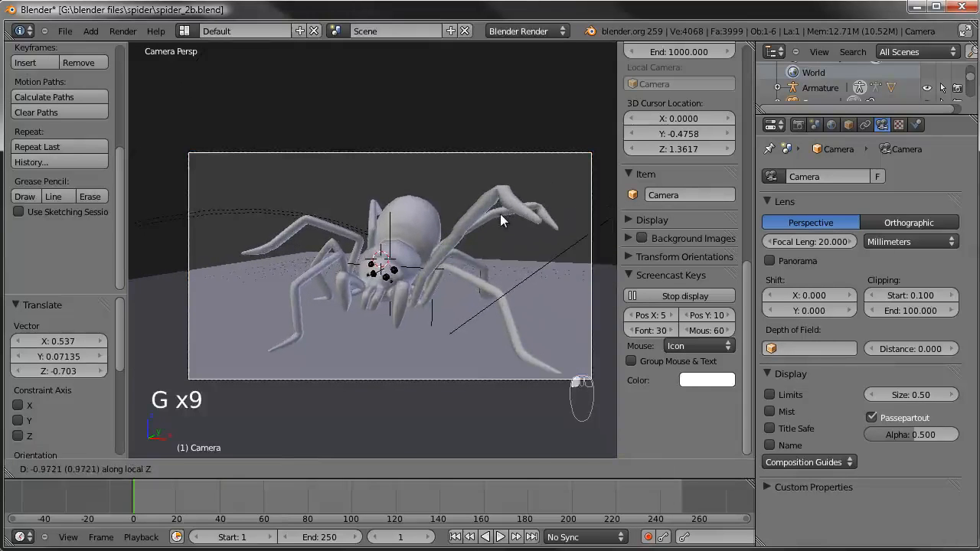
{"action": "left_click", "coordinate": [500, 214]}
Move the Empty about 0.12, 0.02 and -0.09, and the camera about -0.46, -0.04 and 0.23 in X, Y and Z
{"action": "right_click", "coordinate": [388, 218]}
{"action": "key", "text": "g"}
{"action": "left_click", "coordinate": [397, 228]}
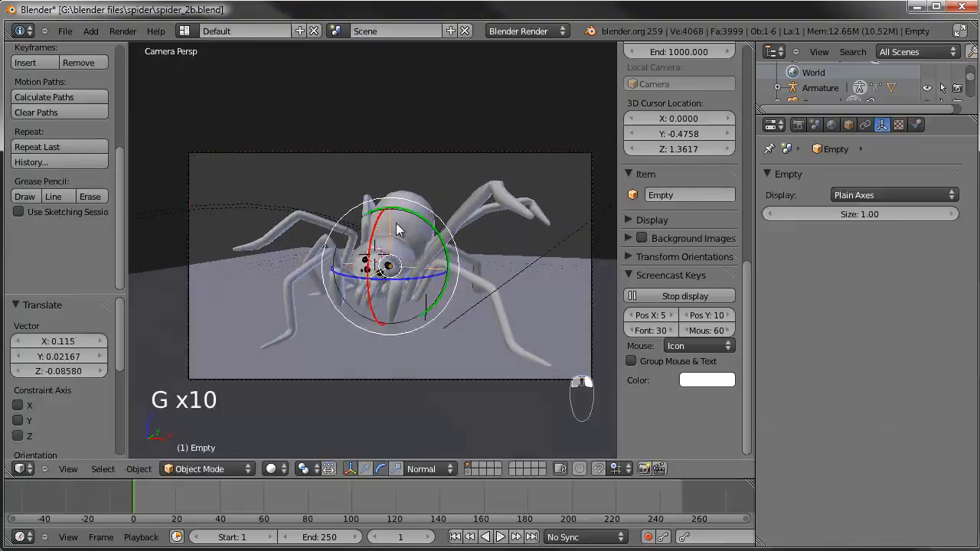
{"action": "right_click", "coordinate": [449, 372]}
{"action": "key", "text": "g"}
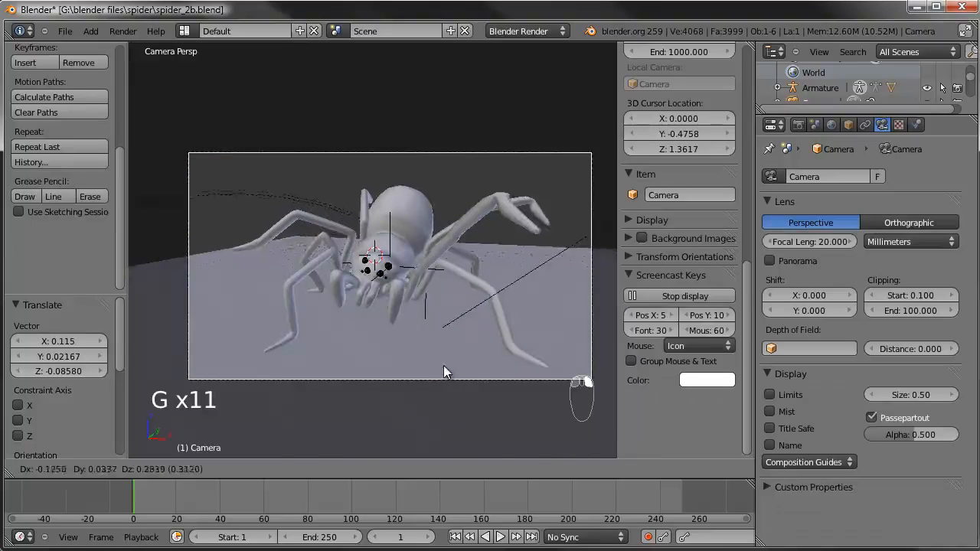
{"action": "left_click", "coordinate": [429, 370]}
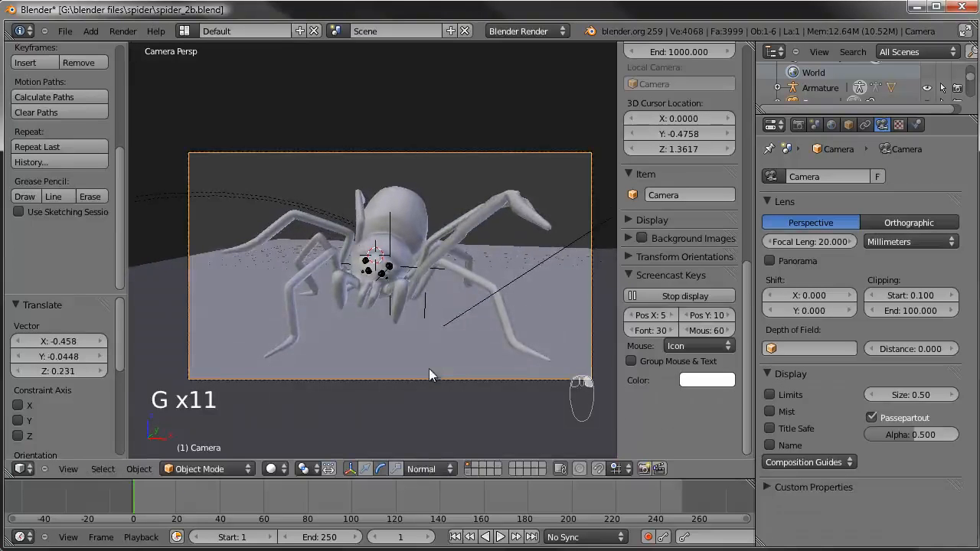
Show the armature layer again and move the leg bone IKleg.L about -0.27, 0.03 and -0.23 in X, Y and Z
{"action": "left_click", "coordinate": [467, 471], "text": "shift"}
{"action": "middle_click_drag", "start_coordinate": [451, 187], "coordinate": [406, 368]}
{"action": "right_click", "coordinate": [487, 260]}
{"action": "key", "text": "g"}
{"action": "left_click", "coordinate": [487, 257]}
Move and rotate IKleg.L further, finishing with a move of about 0.08, -0.21 and -0.04 in X, Y and Z
{"action": "key", "text": "g"}
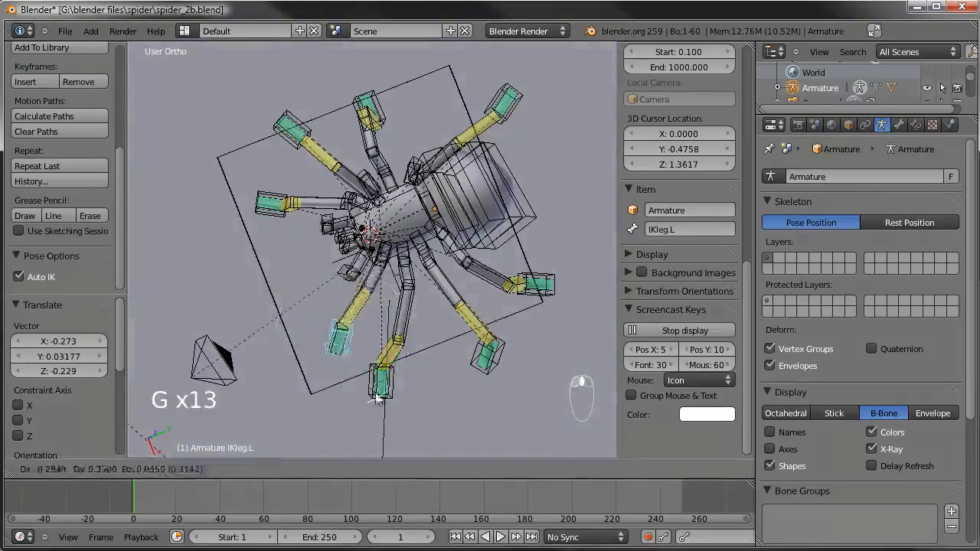
{"action": "key", "text": "r"}
{"action": "left_click", "coordinate": [493, 340]}
{"action": "key", "text": "g"}
{"action": "left_click", "coordinate": [495, 388]}
{"action": "middle_click_drag", "start_coordinate": [494, 389], "coordinate": [398, 217]}
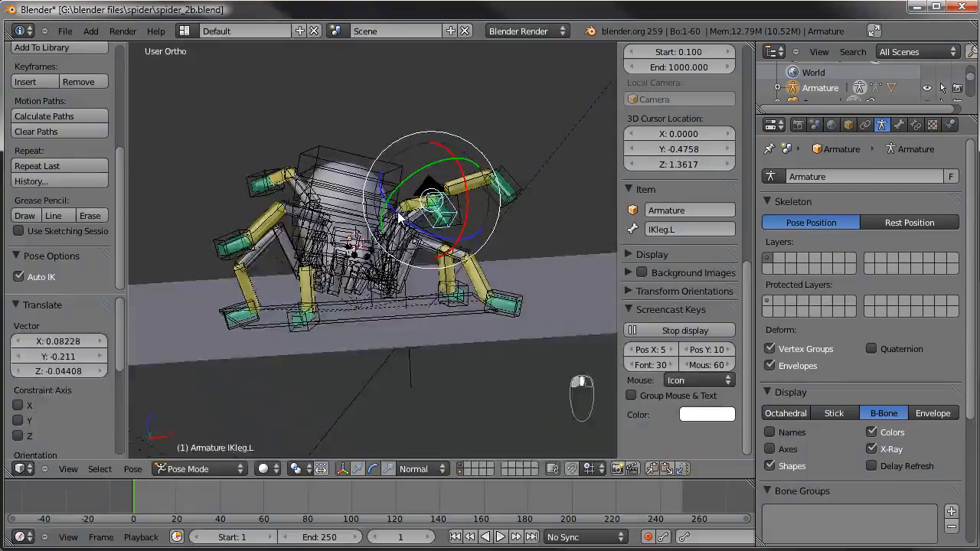
Return to the camera view, deselect all bones and save over spider_2b.blend
{"action": "key", "text": "KP_0"}
{"action": "key", "text": "a"}
{"action": "key", "text": "a"}
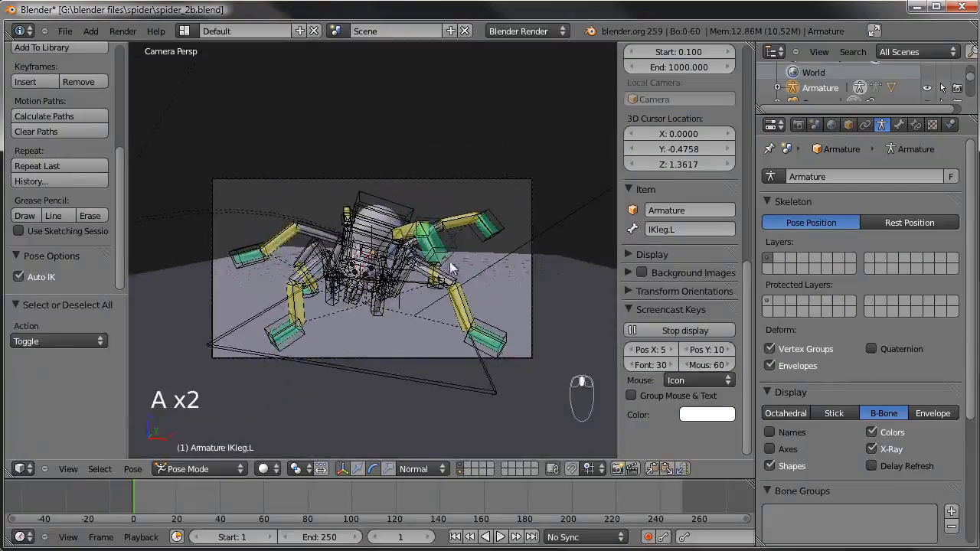
{"action": "key", "text": "ctrl+s"}
{"action": "left_click", "coordinate": [451, 269]}
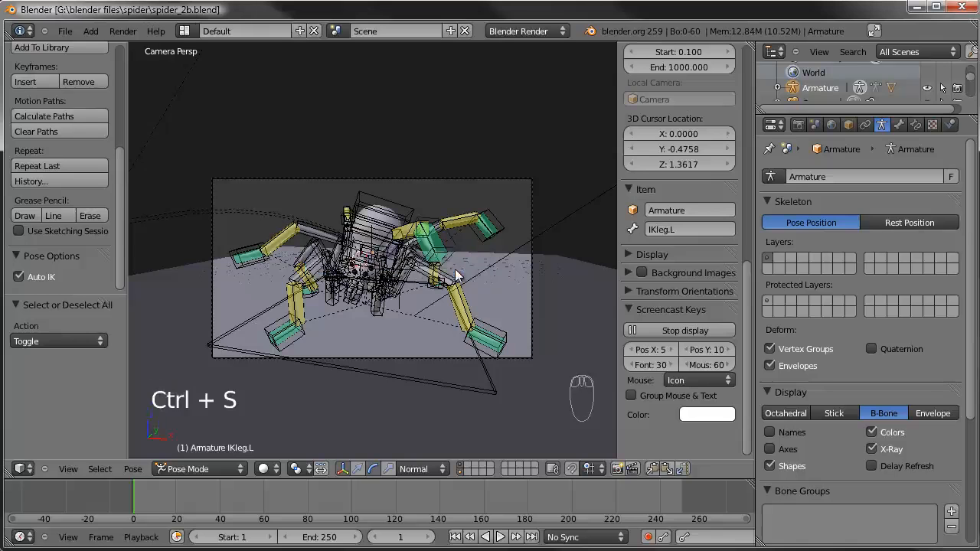
Render the camera view, examine the spider's pose and lighting, and close the render window
{"action": "key", "text": "F12"}
{"action": "left_click_drag", "start_coordinate": [527, 79], "coordinate": [472, 53]}
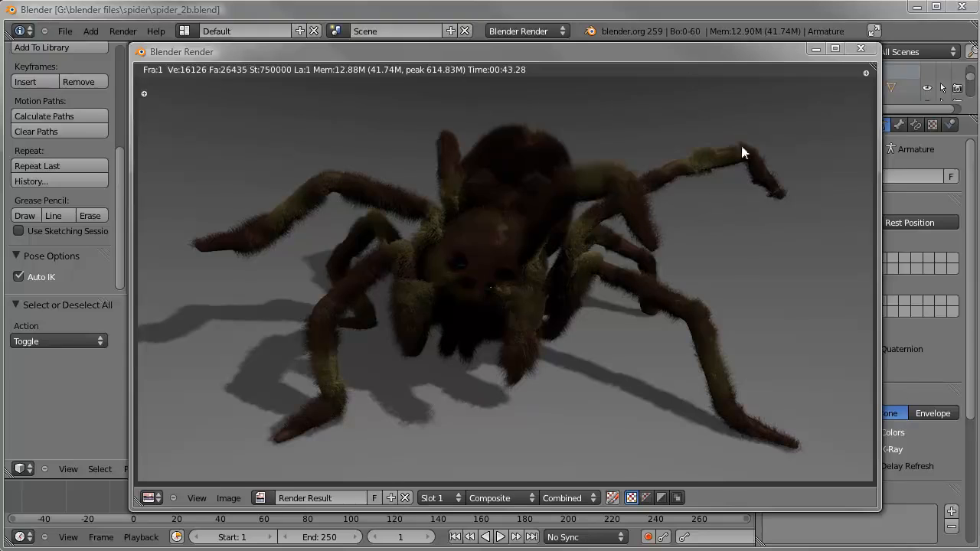
{"action": "left_click_drag", "start_coordinate": [665, 52], "coordinate": [639, 52]}
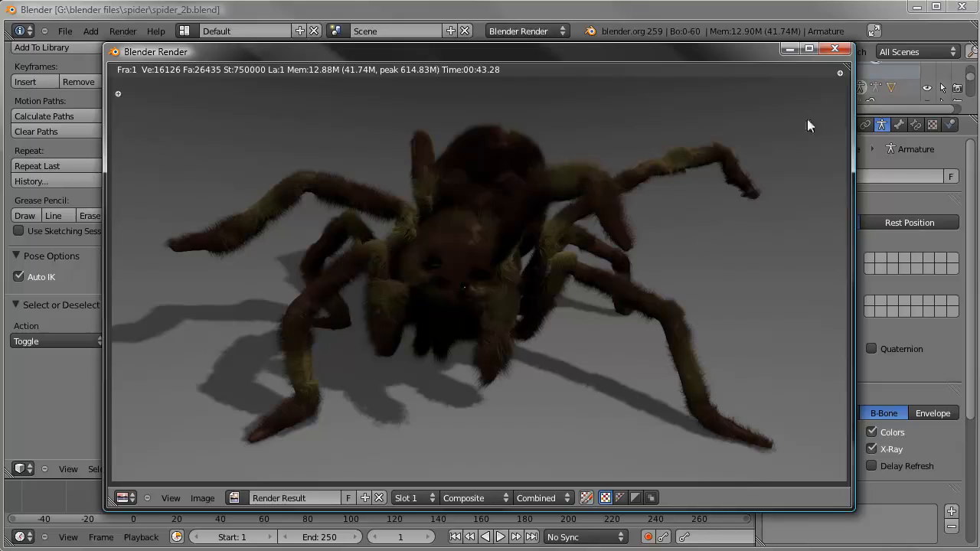
{"action": "left_click", "coordinate": [834, 49]}
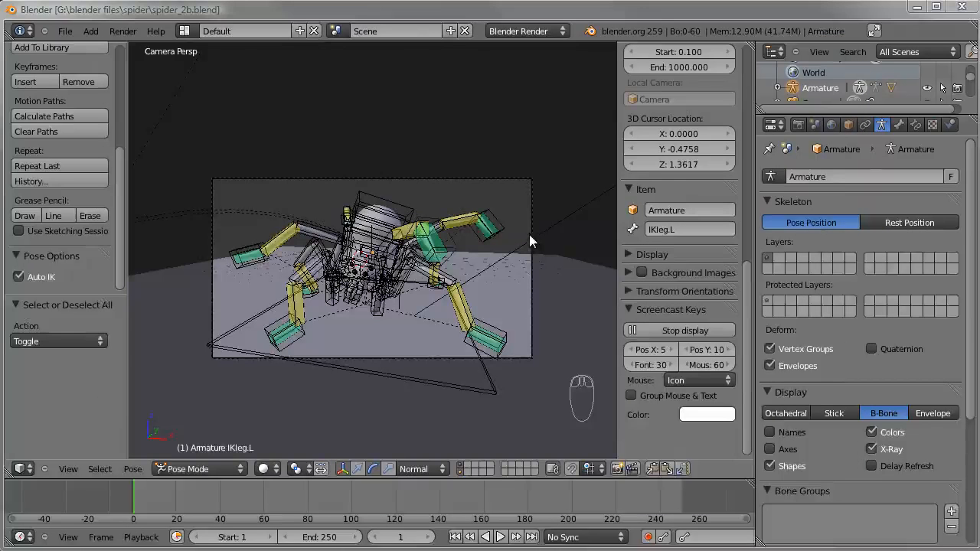
In the top view, move the spot lamp about -4.81 in X and -0.18 in Y, placing it beside the camera
{"action": "right_click", "coordinate": [530, 212]}
{"action": "key", "text": "KP_7"}
{"action": "scroll", "coordinate": [529, 205], "scroll_direction": "down", "scroll_amount": 4}
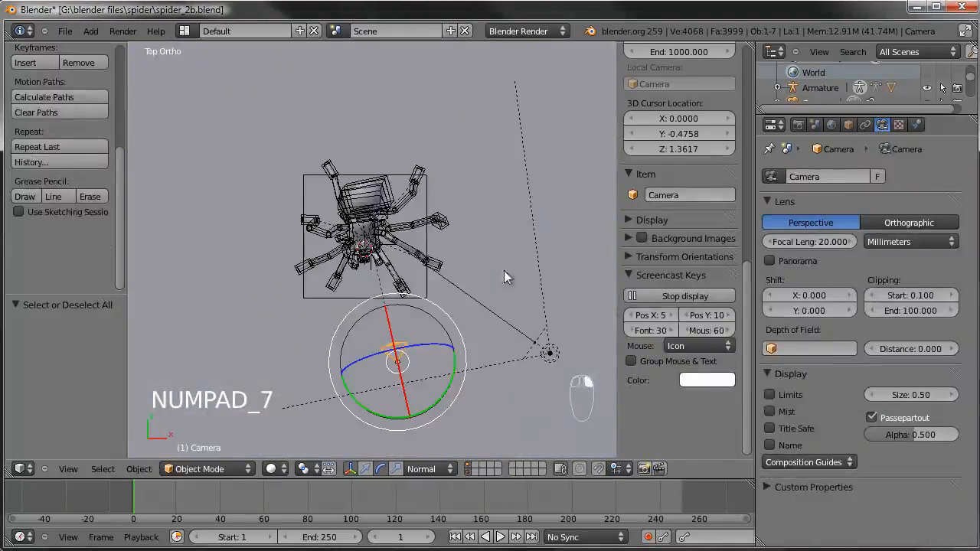
{"action": "right_click", "coordinate": [394, 363]}
{"action": "key", "text": "g"}
{"action": "right_click", "coordinate": [547, 354]}
{"action": "key", "text": "g"}
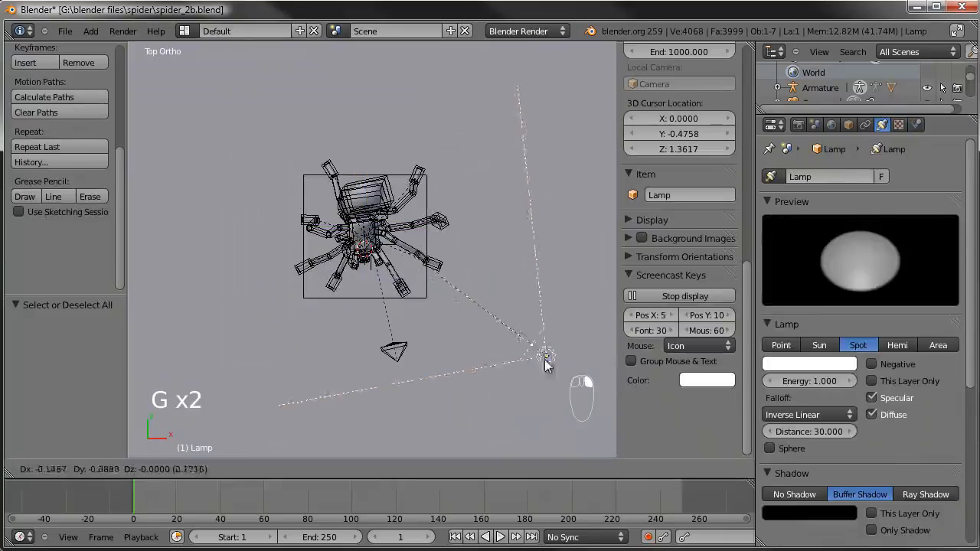
{"action": "left_click", "coordinate": [430, 364]}
Move the lamp's target Empty.001 about -1.14, -0.19 and 2.31 in X, Y and Z
{"action": "right_click", "coordinate": [398, 258]}
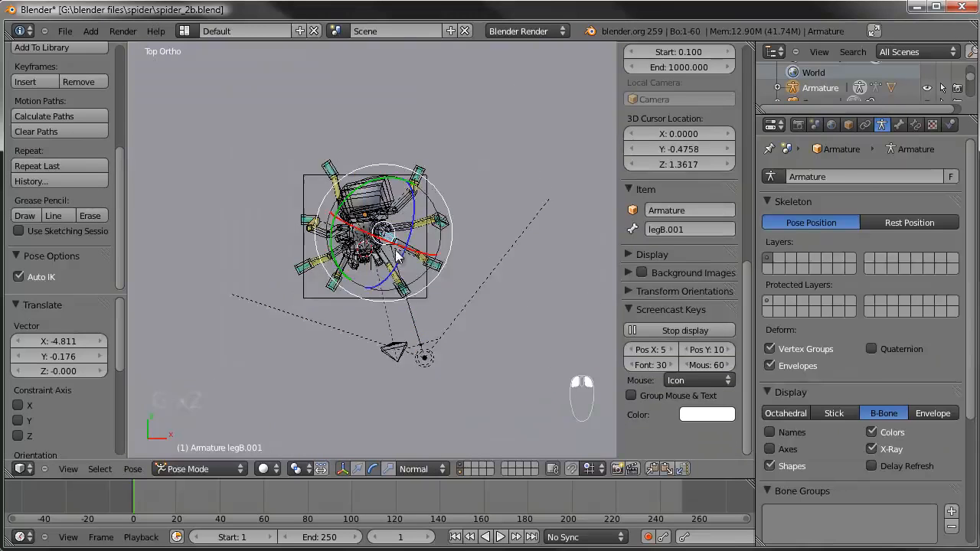
{"action": "scroll", "coordinate": [447, 239], "scroll_direction": "up", "scroll_amount": 5}
{"action": "right_click", "coordinate": [457, 254]}
{"action": "scroll", "coordinate": [455, 257], "scroll_direction": "down", "scroll_amount": 4}
{"action": "middle_click_drag", "start_coordinate": [398, 350], "coordinate": [366, 353]}
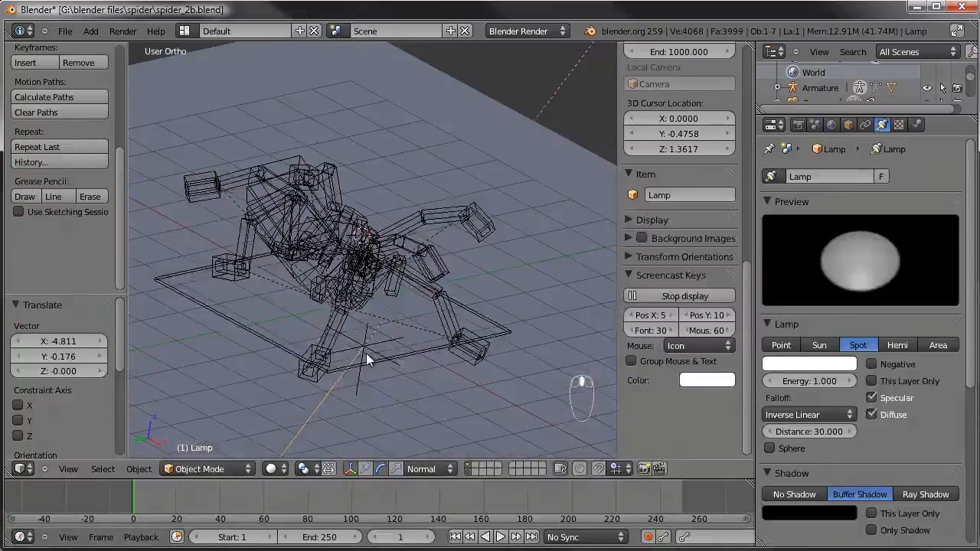
{"action": "right_click", "coordinate": [366, 352]}
{"action": "right_click", "coordinate": [366, 349]}
{"action": "key", "text": "g"}
{"action": "left_click", "coordinate": [550, 107]}
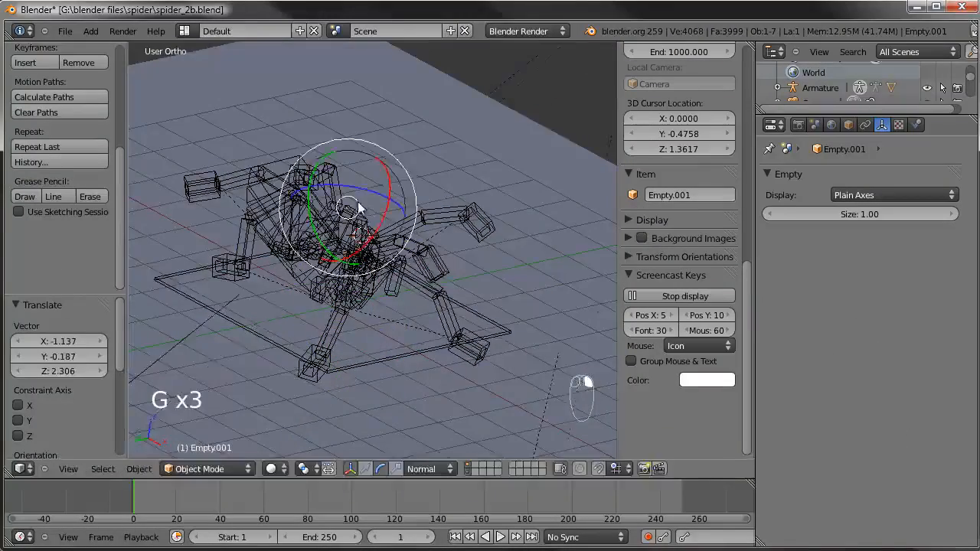
Adjust Empty.001 from another angle, finishing with a move of about 0.26, -0.78 and -0.13 in X, Y and Z
{"action": "middle_click_drag", "start_coordinate": [549, 105], "coordinate": [492, 306]}
{"action": "key", "text": "g"}
{"action": "left_click", "coordinate": [376, 164]}
{"action": "key", "text": "g"}
{"action": "left_click", "coordinate": [376, 219]}
{"action": "right_click", "coordinate": [480, 302]}
{"action": "key", "text": "g"}
{"action": "right_click", "coordinate": [472, 296]}
{"action": "right_click", "coordinate": [498, 295]}
{"action": "key", "text": "g"}
{"action": "right_click", "coordinate": [496, 296]}
Reposition the spot lamp above the spider in several moves, the last about 0.35, -0.86 and -0.28 in X, Y and Z
{"action": "right_click", "coordinate": [489, 296]}
{"action": "key", "text": "g"}
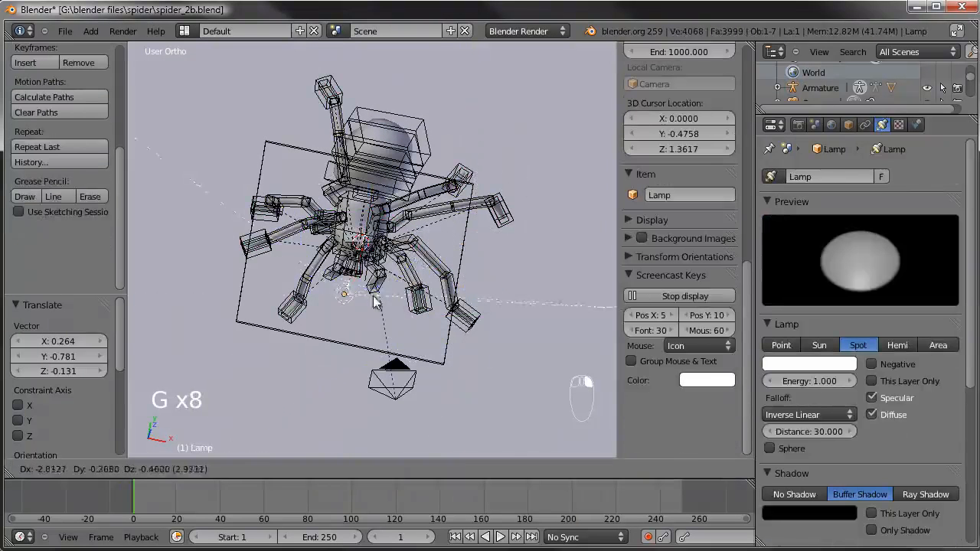
{"action": "left_click", "coordinate": [416, 259]}
{"action": "middle_click_drag", "start_coordinate": [416, 258], "coordinate": [490, 206]}
{"action": "key", "text": "g"}
{"action": "left_click", "coordinate": [494, 169]}
{"action": "middle_click_drag", "start_coordinate": [494, 169], "coordinate": [354, 374]}
{"action": "key", "text": "g"}
{"action": "left_click", "coordinate": [367, 412]}
{"action": "middle_click_drag", "start_coordinate": [367, 413], "coordinate": [322, 305]}
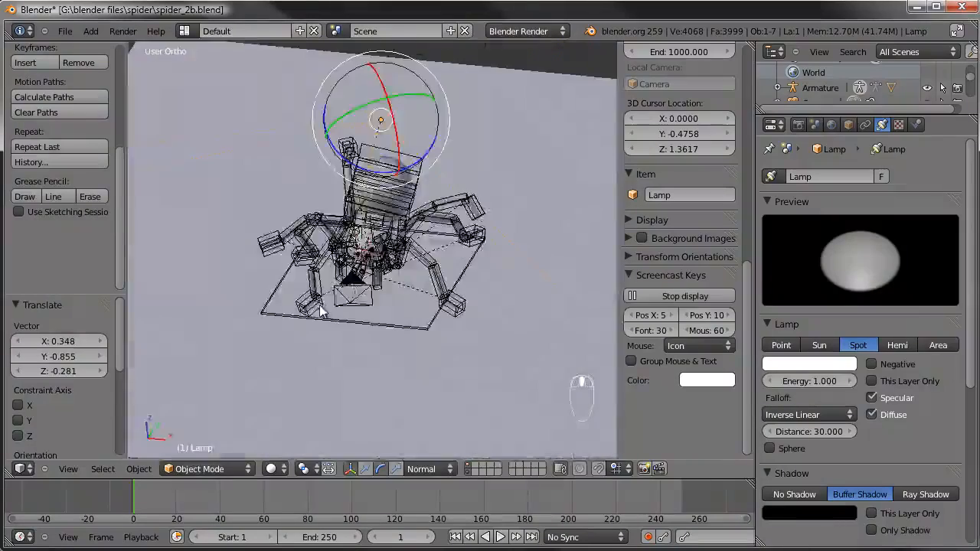
Save over spider_2b.blend, render the camera view to check the new lighting, and close the render
{"action": "key", "text": "KP_0"}
{"action": "scroll", "coordinate": [326, 299], "scroll_direction": "up", "scroll_amount": 5}
{"action": "key", "text": "ctrl+s"}
{"action": "left_click", "coordinate": [326, 299]}
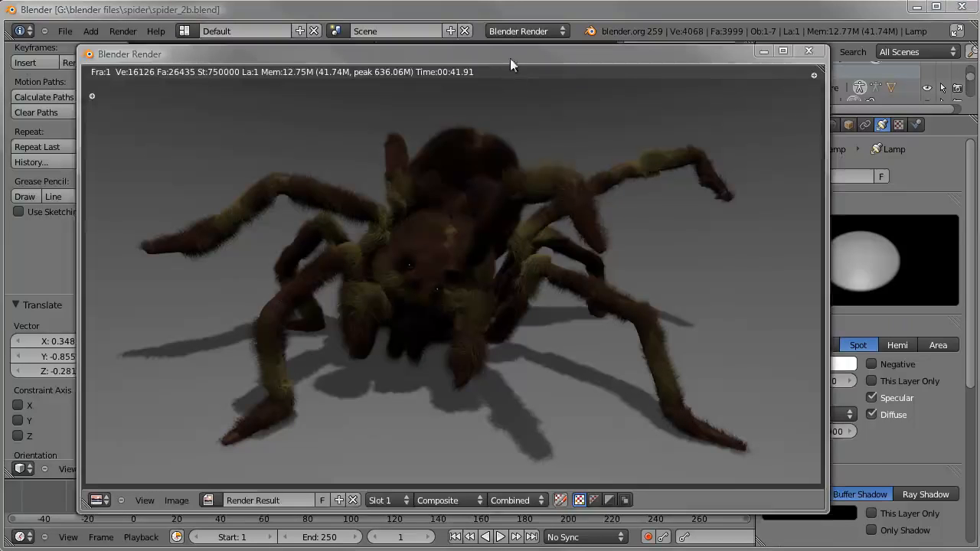
{"action": "left_click_drag", "start_coordinate": [511, 57], "coordinate": [520, 56]}
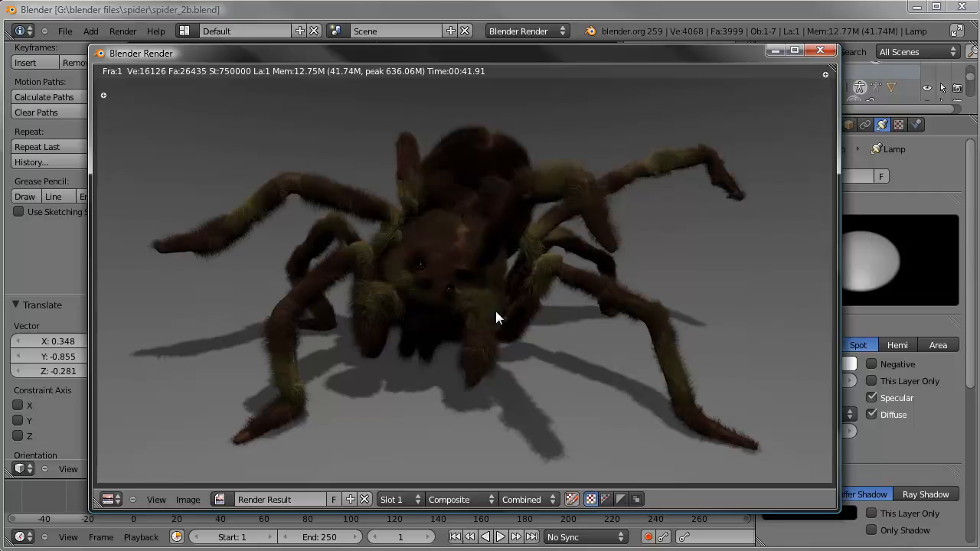
{"action": "key", "text": "Escape"}
Select the camera and move it back and around the spider, including a move of about -3.71, 1.12 and 0.86 in X, Y and Z
{"action": "right_click", "coordinate": [472, 420]}
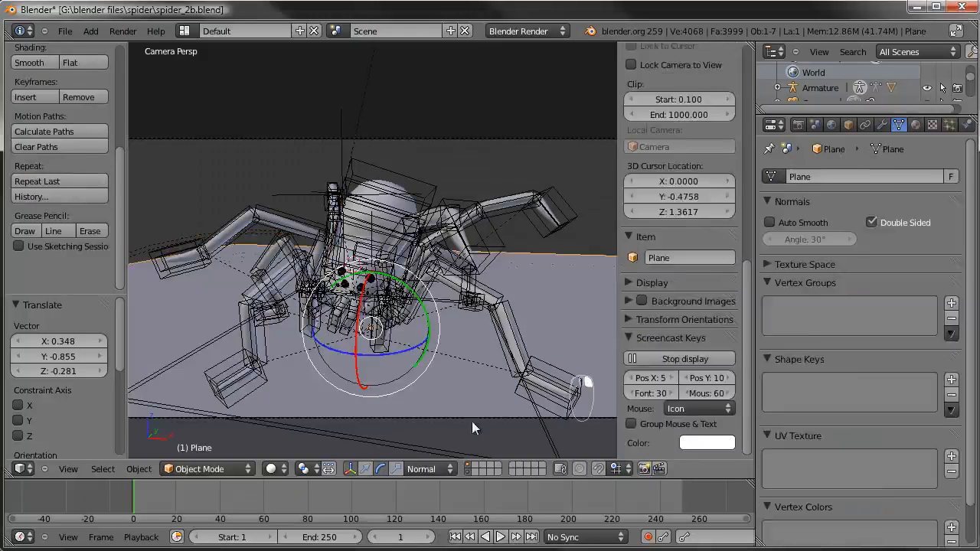
{"action": "right_click", "coordinate": [472, 416]}
{"action": "key", "text": "g"}
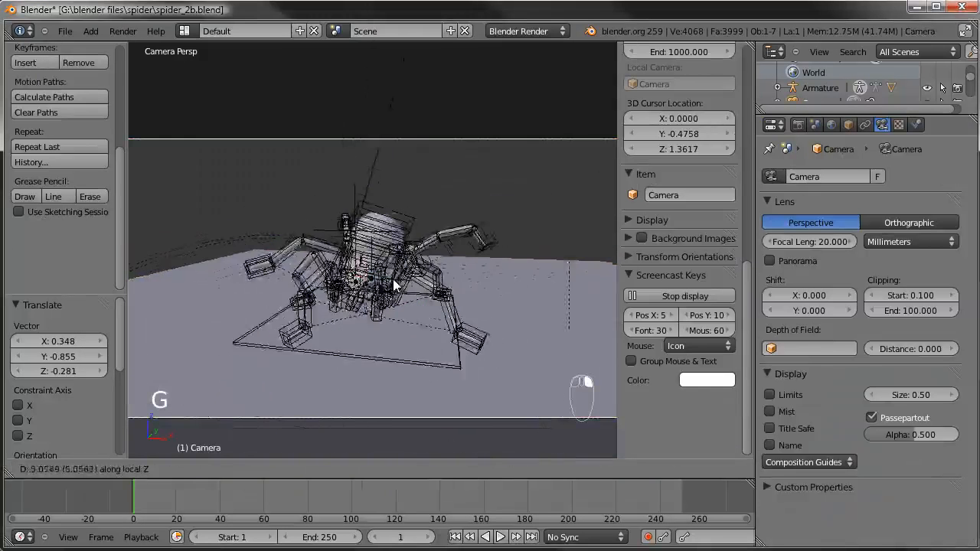
{"action": "key", "text": "g"}
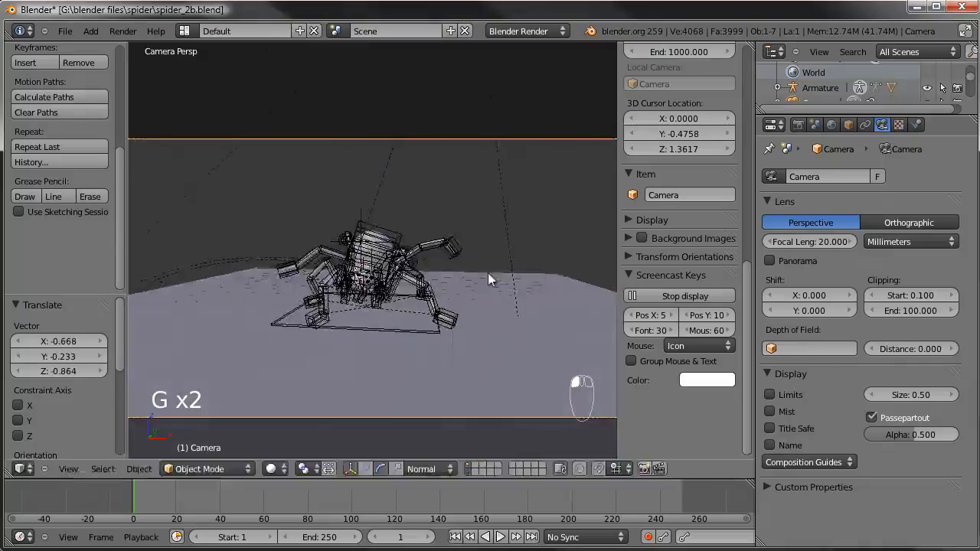
{"action": "key", "text": "g"}
{"action": "key", "text": "g"}
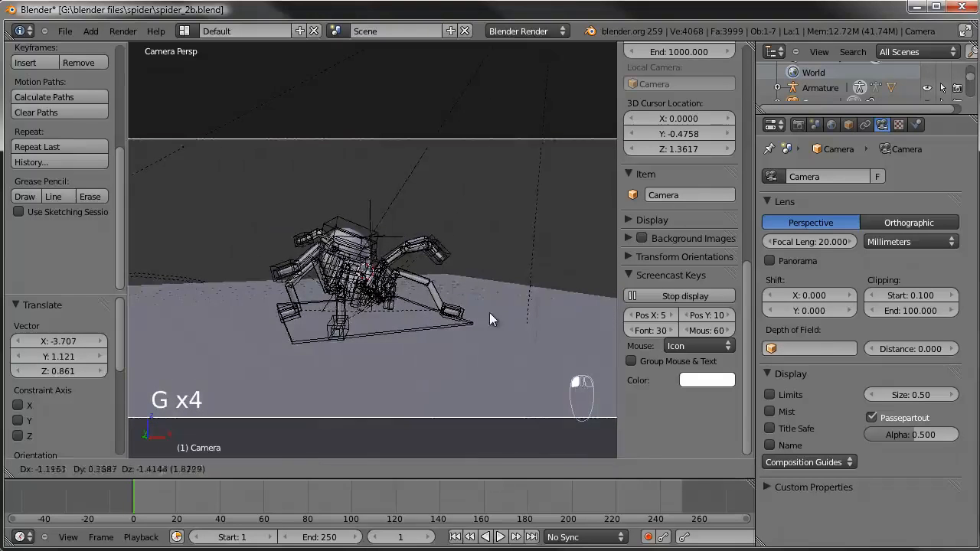
{"action": "left_click", "coordinate": [391, 274]}
Bring the camera to a higher, closer viewpoint of the spider, finishing with a move of about 0.25, 0.69 and -0.52 in X, Y and Z
{"action": "middle_click_drag", "start_coordinate": [390, 272], "coordinate": [391, 274]}
{"action": "key", "text": "KP_0"}
{"action": "key", "text": "g"}
{"action": "key", "text": "g"}
{"action": "left_click", "coordinate": [419, 258]}
{"action": "key", "text": "g"}
{"action": "left_click", "coordinate": [423, 254]}
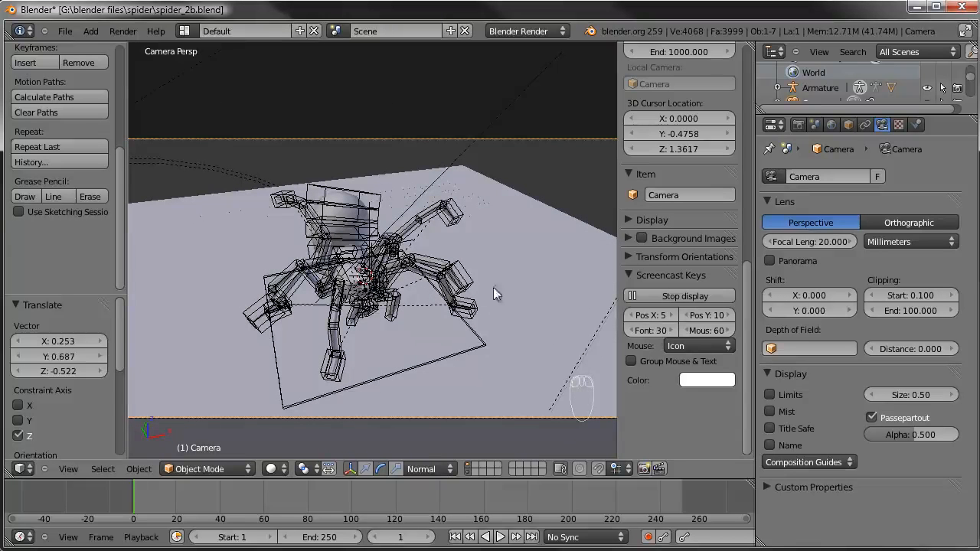
{"action": "middle_click_drag", "start_coordinate": [493, 289], "coordinate": [496, 307], "text": "shift"}
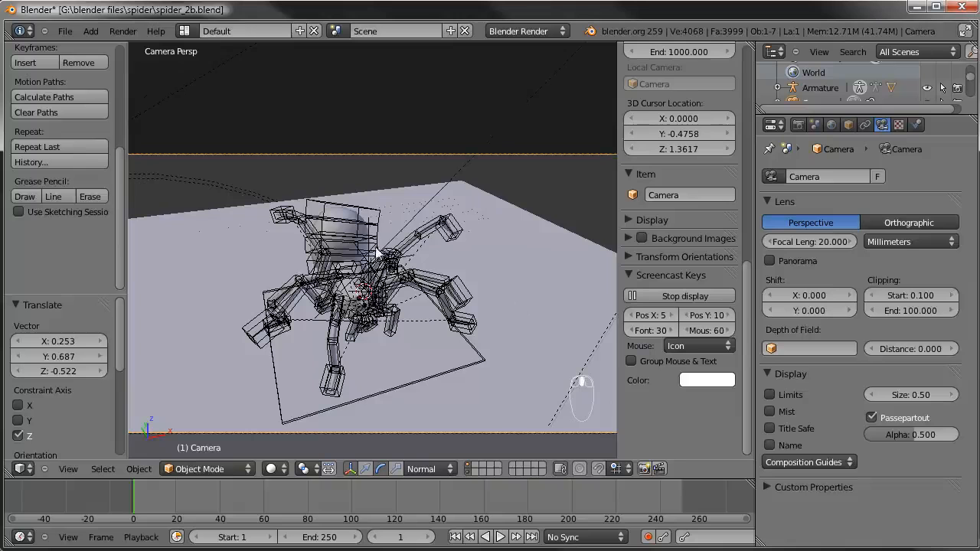
Move the raised leg's bone IKleg.003.R about -0.37, 0.03 and -0.14 in X, Y and Z, and deselect all bones
{"action": "right_click", "coordinate": [279, 218]}
{"action": "key", "text": "g"}
{"action": "left_click", "coordinate": [268, 221]}
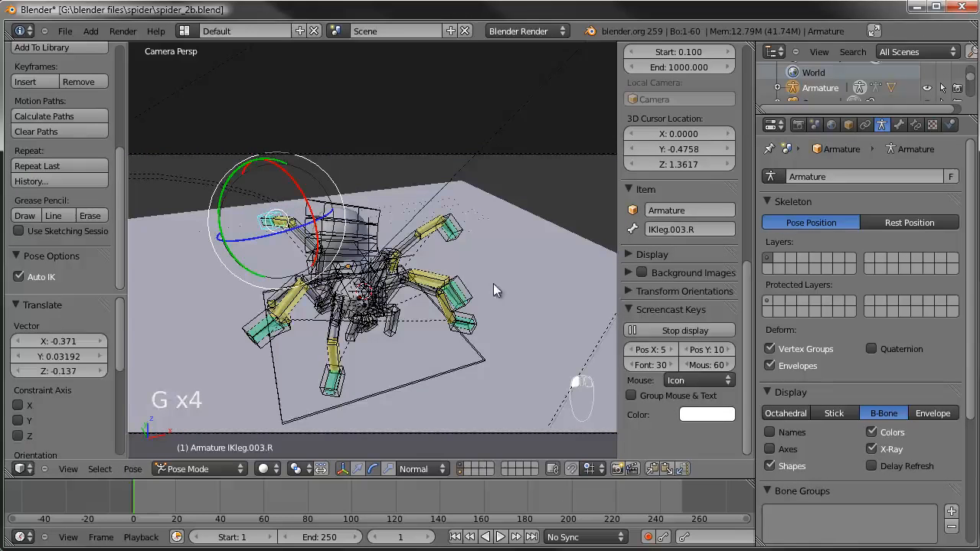
{"action": "scroll", "coordinate": [491, 281], "scroll_direction": "up", "scroll_amount": 4}
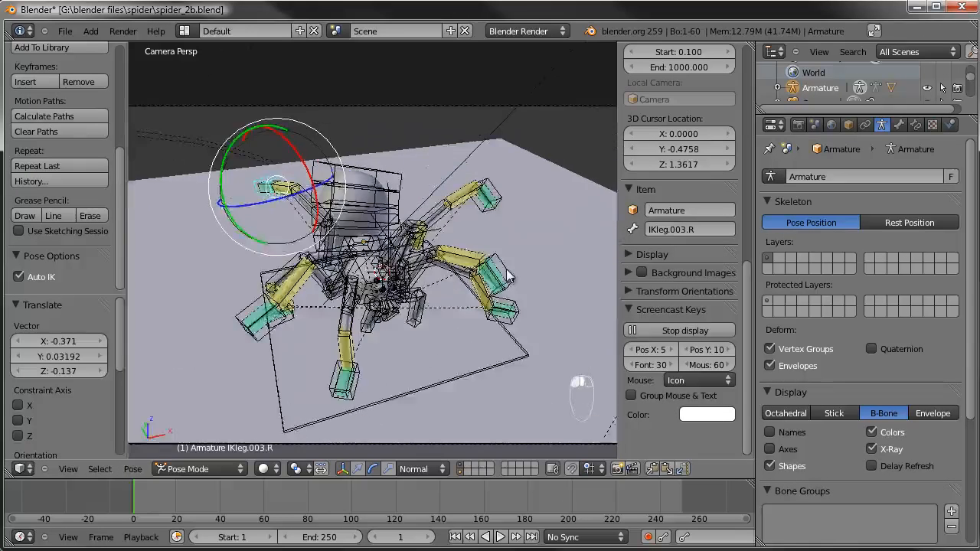
{"action": "key", "text": "a"}
{"action": "scroll", "coordinate": [505, 268], "scroll_direction": "down", "scroll_amount": 4}
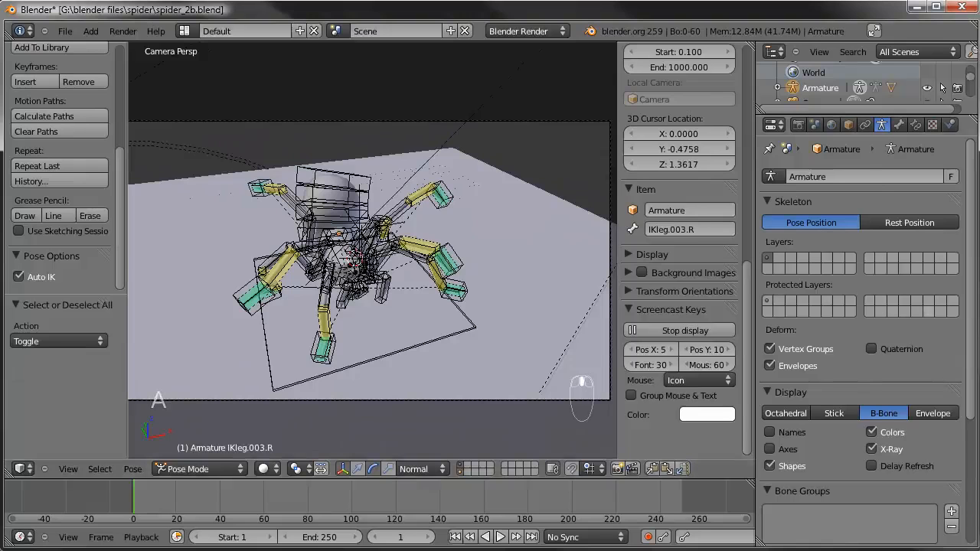
Render the camera view and inspect the spider's pose, framing and shadows, repositioning the render window slightly
{"action": "key", "text": "F12"}
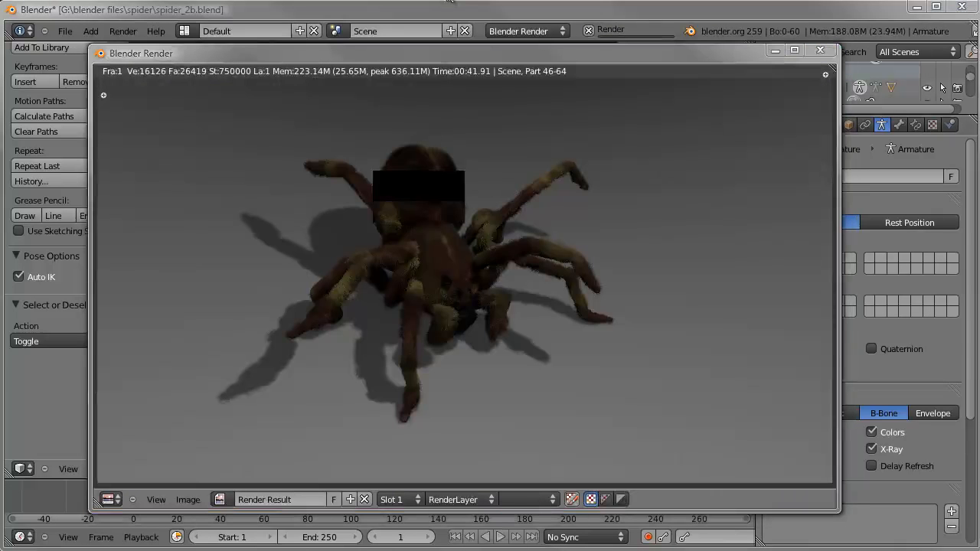
{"action": "left_click_drag", "start_coordinate": [463, 52], "coordinate": [463, 57]}
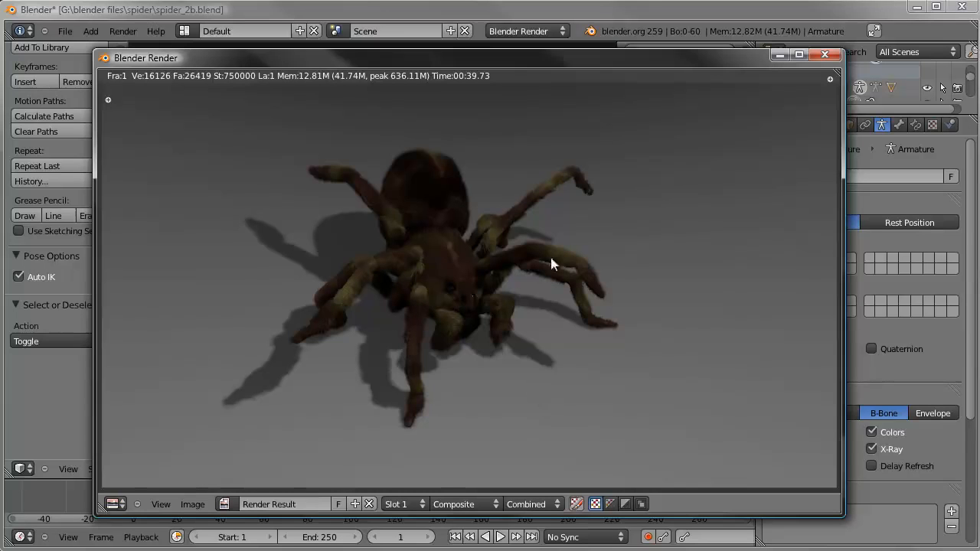
{"action": "left_click_drag", "start_coordinate": [516, 65], "coordinate": [502, 53]}
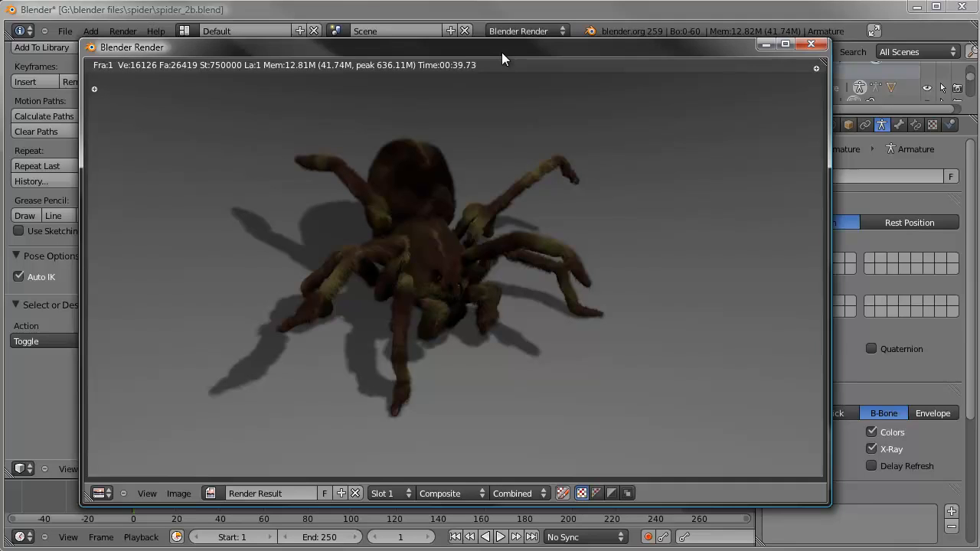
{"action": "mouse_move", "coordinate": [501, 58]}
{"action": "left_mouse_down"}
{"action": "mouse_move", "coordinate": [519, 64]}
{"action": "mouse_move", "coordinate": [504, 59]}
{"action": "left_mouse_up"}
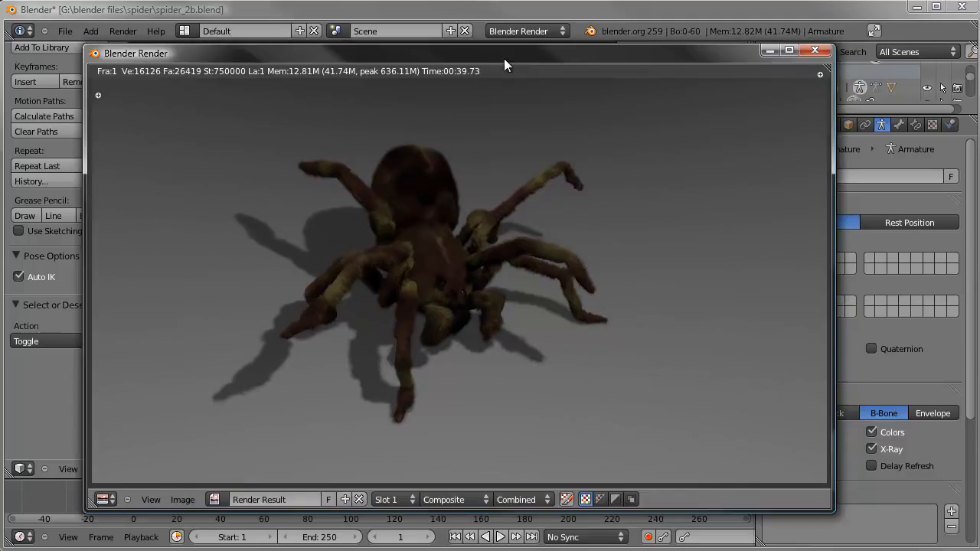